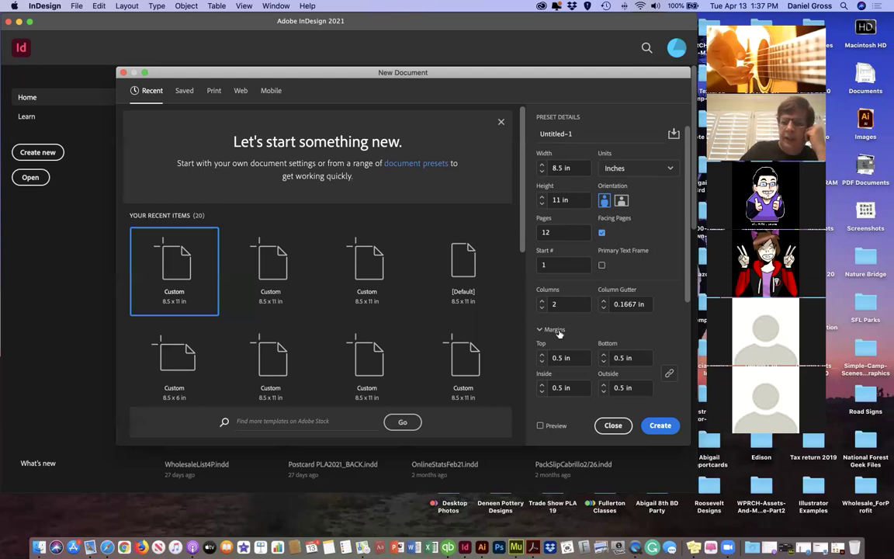
# Step: Turn on the new document's preview and set its number of columns to 4
pyautogui.click(541, 427)
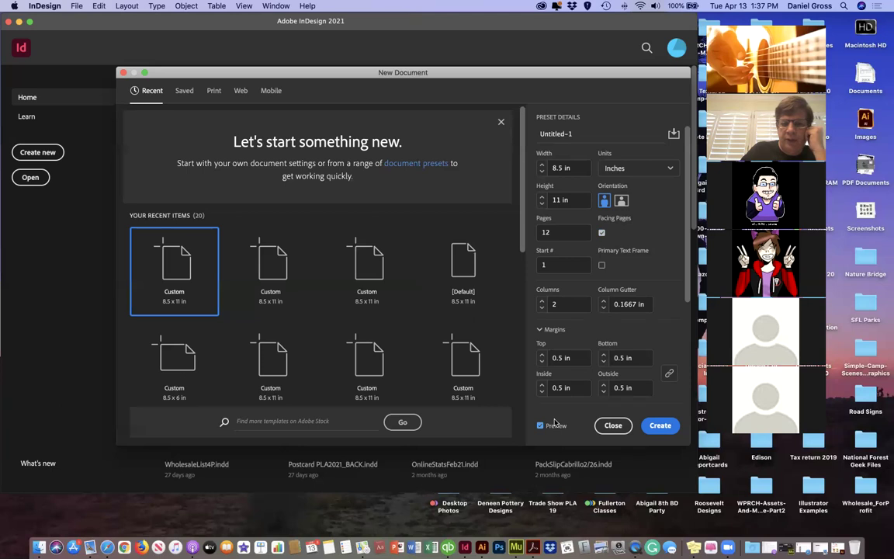
pyautogui.moveTo(211, 71); pyautogui.dragTo(158, 172)
pyautogui.click(432, 392)
pyautogui.moveTo(180, 243); pyautogui.dragTo(276, 251)
pyautogui.click(520, 404)
pyautogui.moveTo(249, 172); pyautogui.dragTo(424, 247)
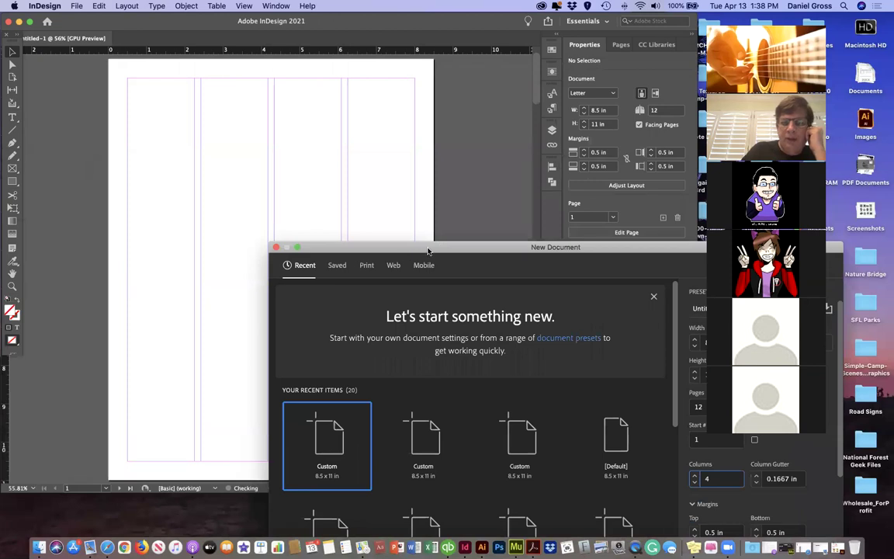
pyautogui.moveTo(428, 251); pyautogui.dragTo(229, 73)
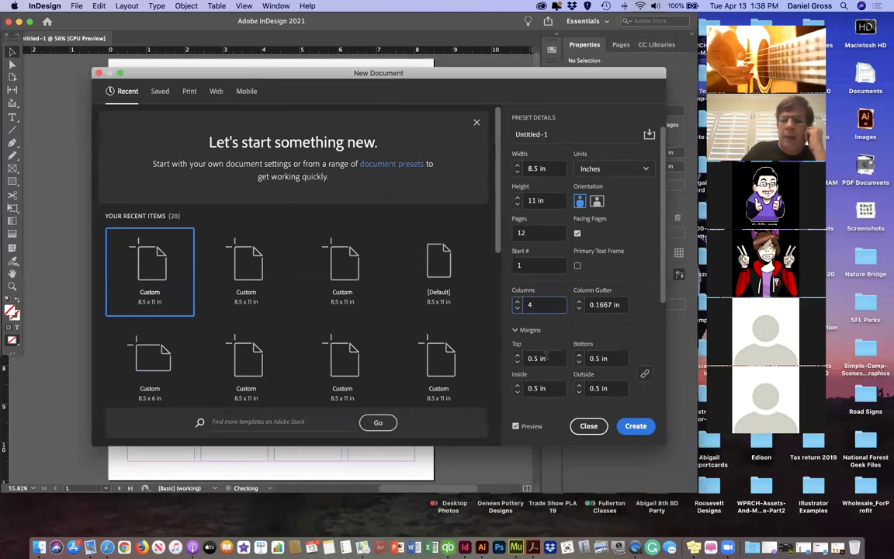
# Step: Review the margin, bleed and slug settings with Facing Pages switched off, collapse Bleed and Slug, and switch Facing Pages back on
pyautogui.scroll(-3, 554, 381)
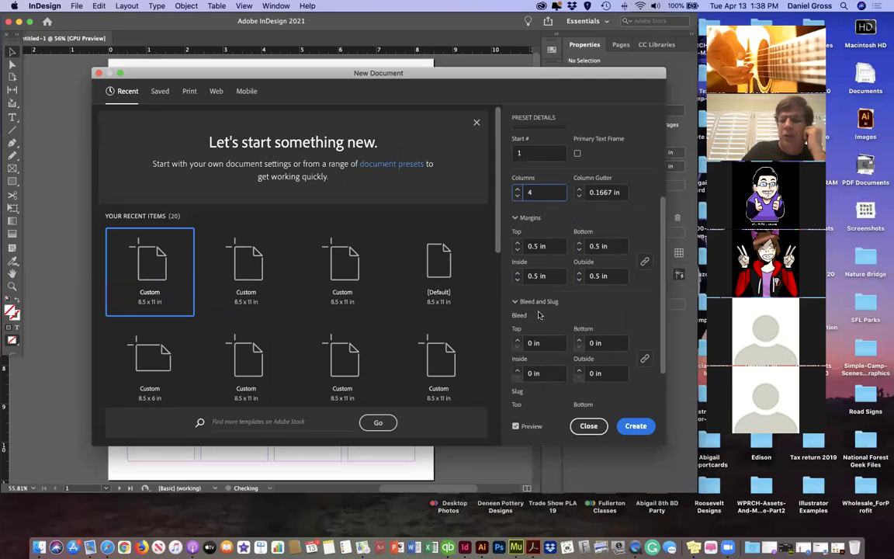
pyautogui.scroll(3, 559, 272)
pyautogui.click(577, 234)
pyautogui.scroll(-5, 581, 279)
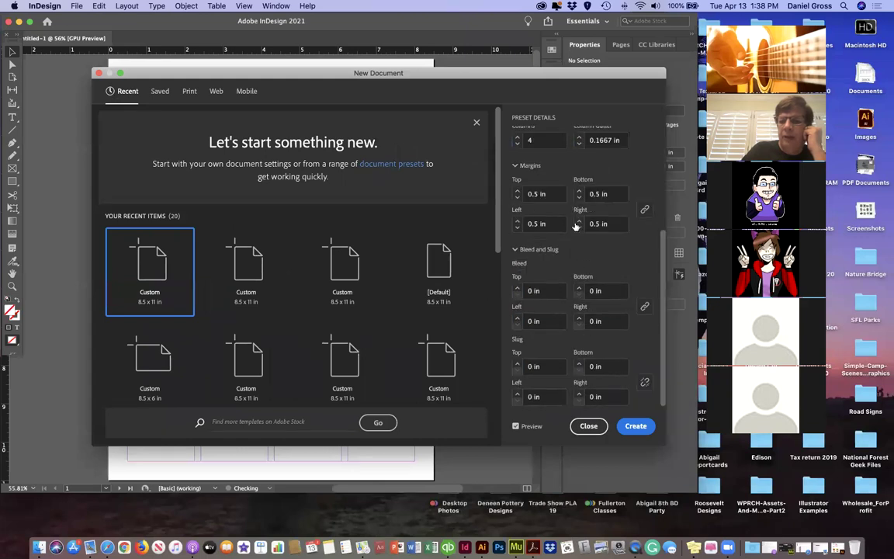
pyautogui.click(517, 249)
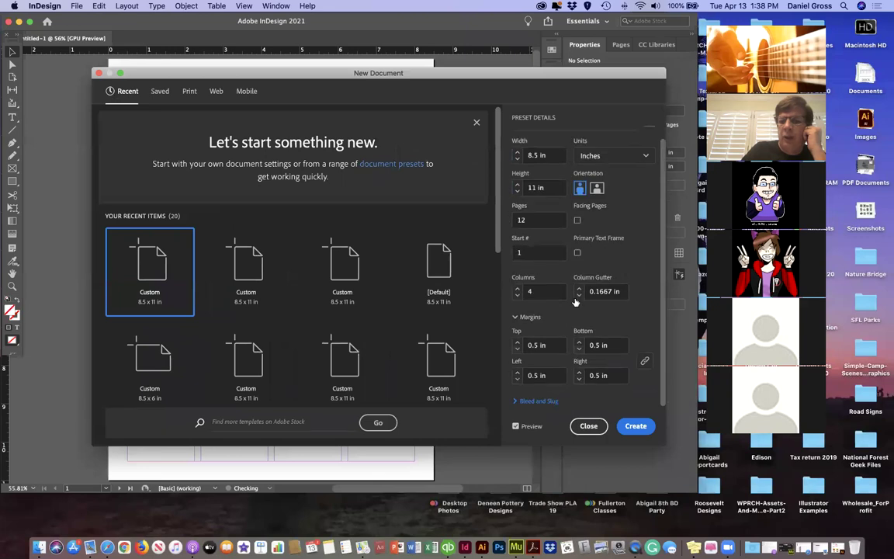
pyautogui.click(577, 220)
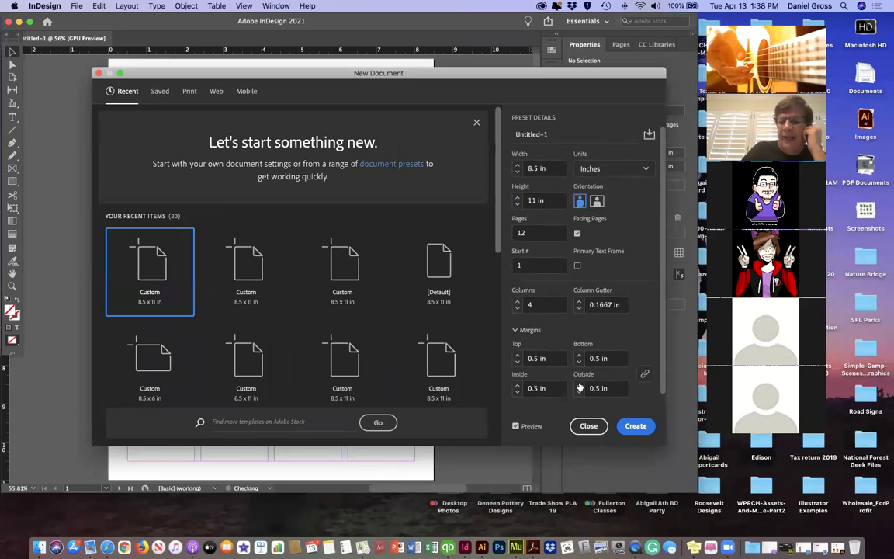
# Step: Check the previewed page layout and create the 12-page, 8.5 x 11 in document with facing pages
pyautogui.moveTo(302, 77); pyautogui.dragTo(452, 128)
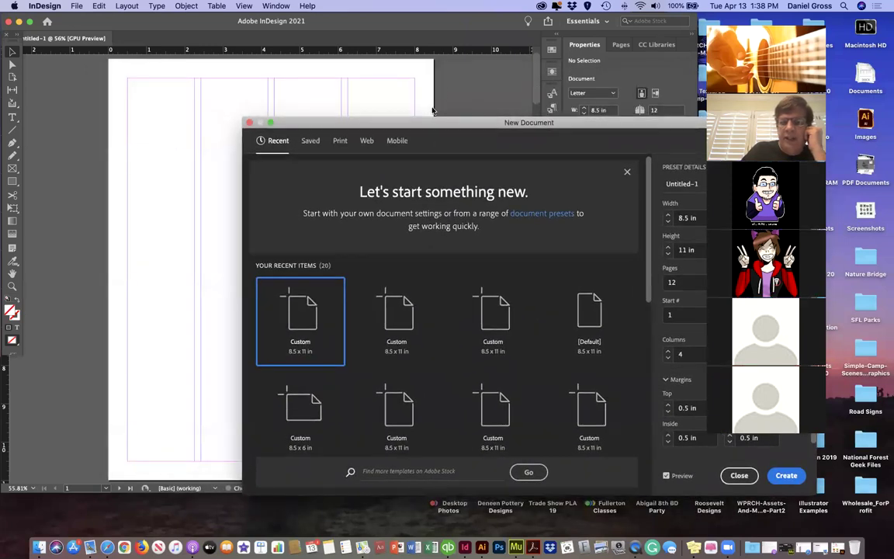
pyautogui.moveTo(367, 118); pyautogui.dragTo(217, 72)
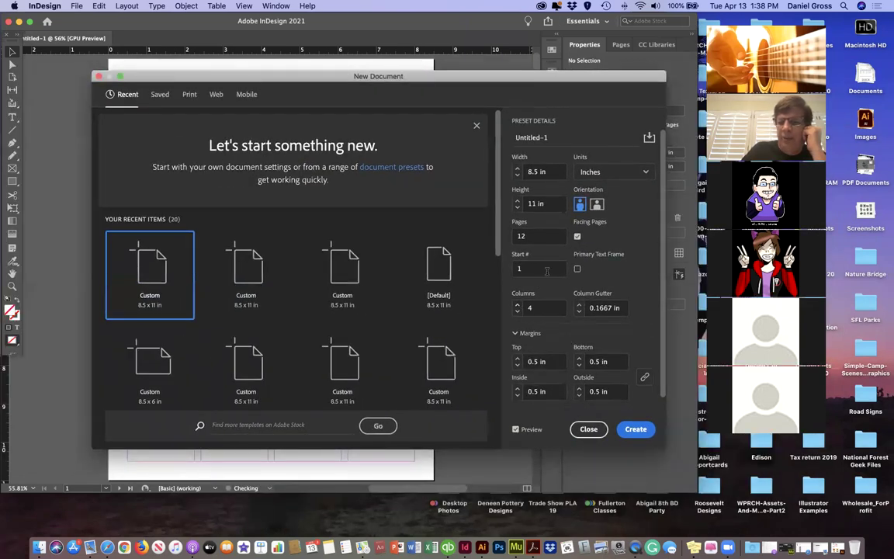
pyautogui.click(635, 430)
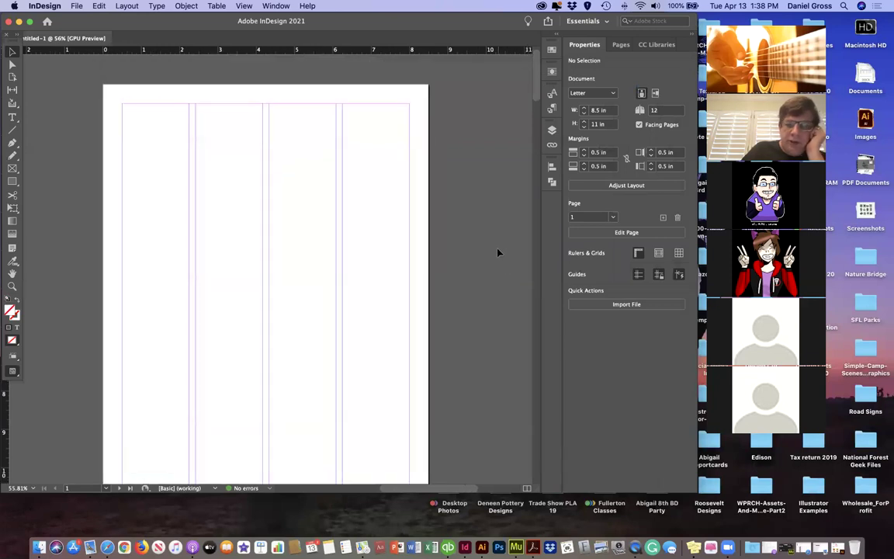
# Step: Examine how the document's single pages and facing spreads are arranged from first to last
pyautogui.press('super+minus')
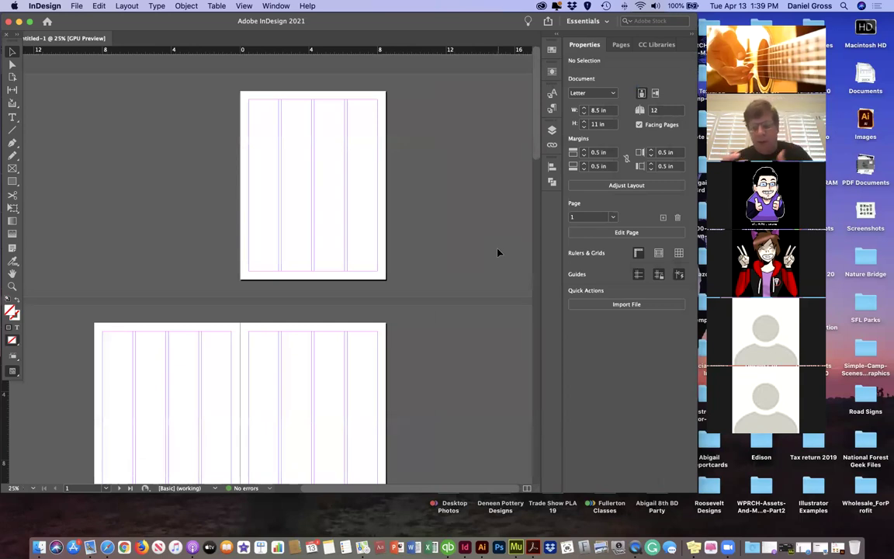
pyautogui.press('super+minus')
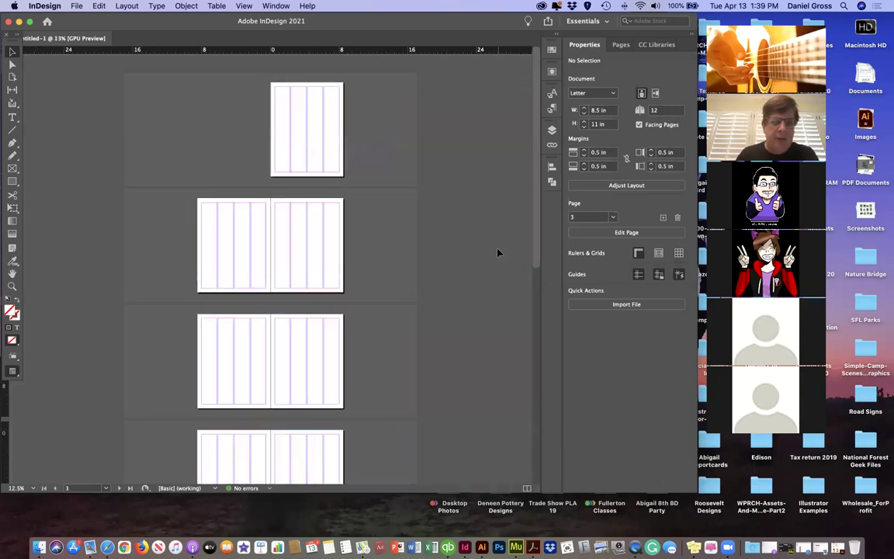
pyautogui.press('super+minus')
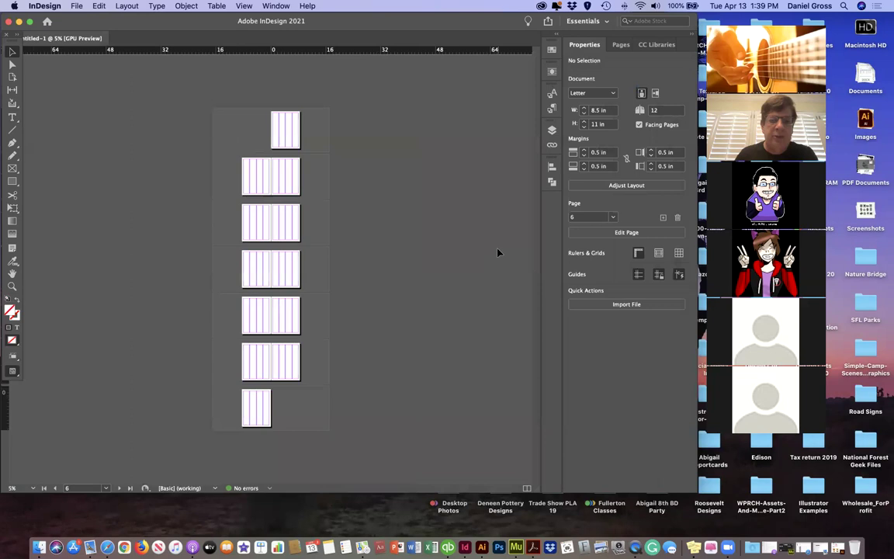
pyautogui.press('super+equal')
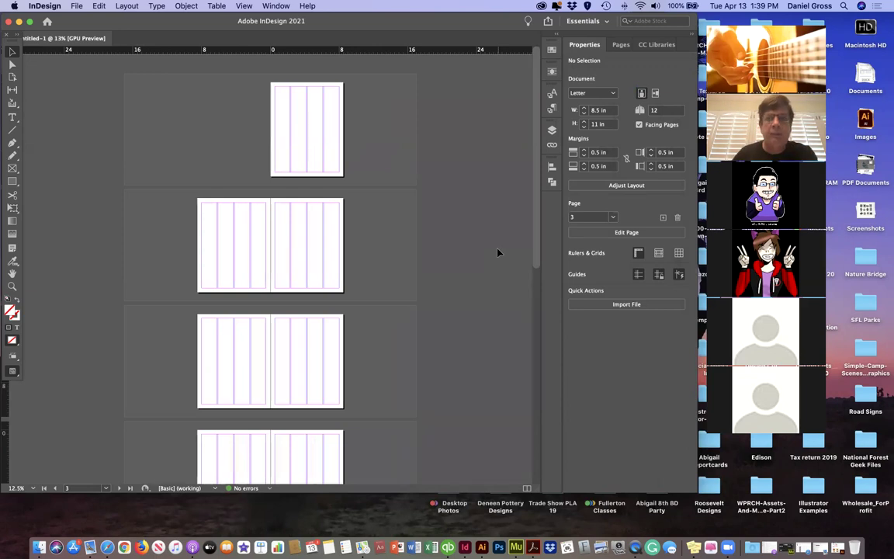
# Step: Reposition and enlarge the application window, and fit all of the document's spreads in view
pyautogui.moveTo(100, 22); pyautogui.dragTo(123, 23)
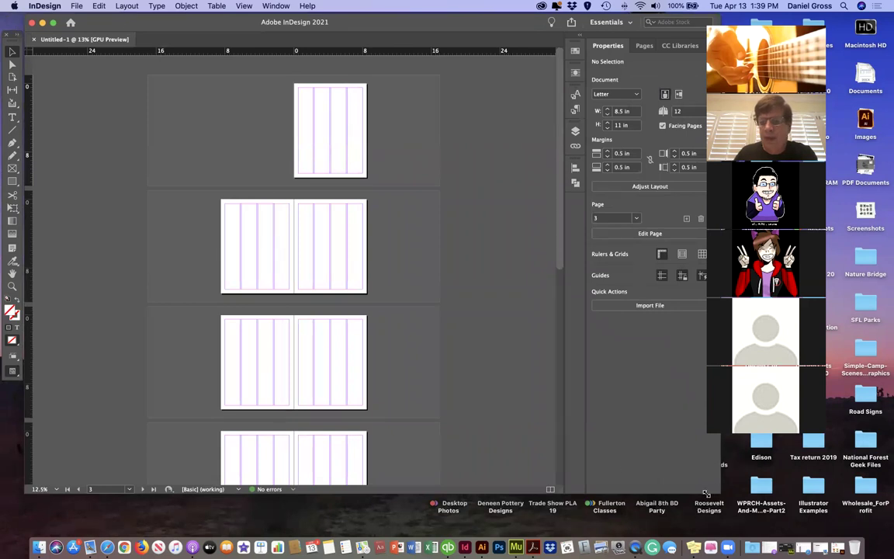
pyautogui.moveTo(696, 502); pyautogui.dragTo(687, 532)
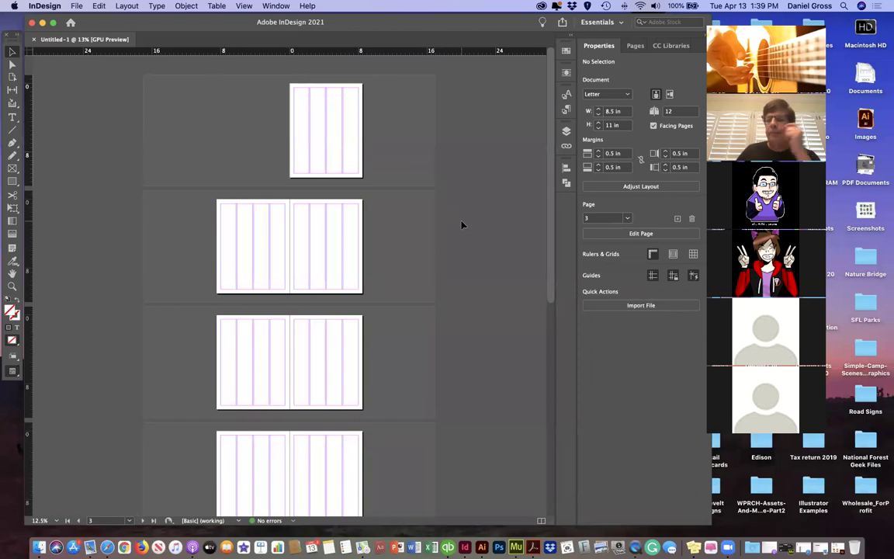
pyautogui.press('super+equal')
pyautogui.press('super+minus')
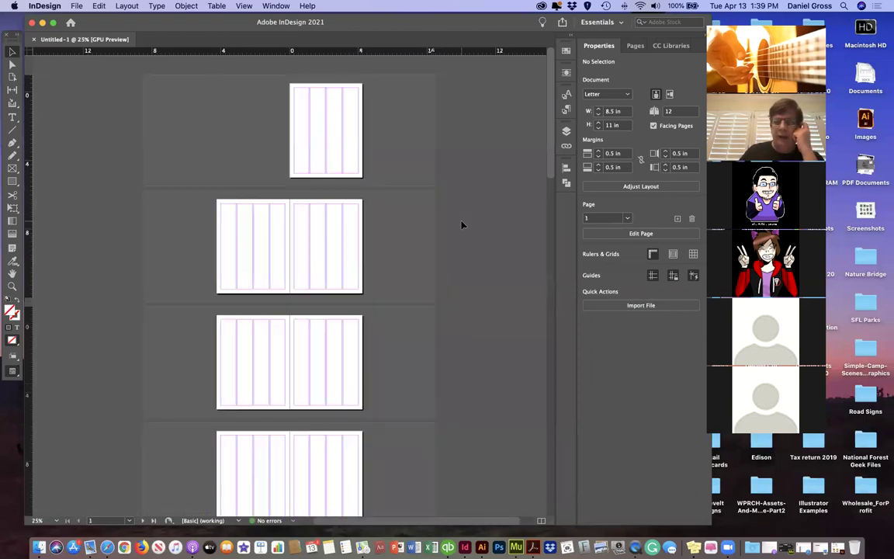
pyautogui.press('super+minus')
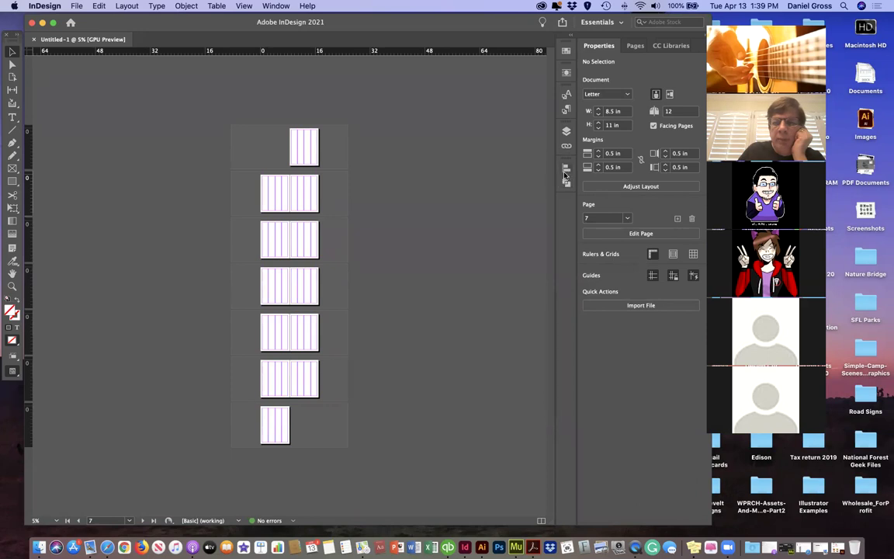
# Step: Look through the document properties, the CC Libraries and the page overview with its A-Master
pyautogui.click(635, 45)
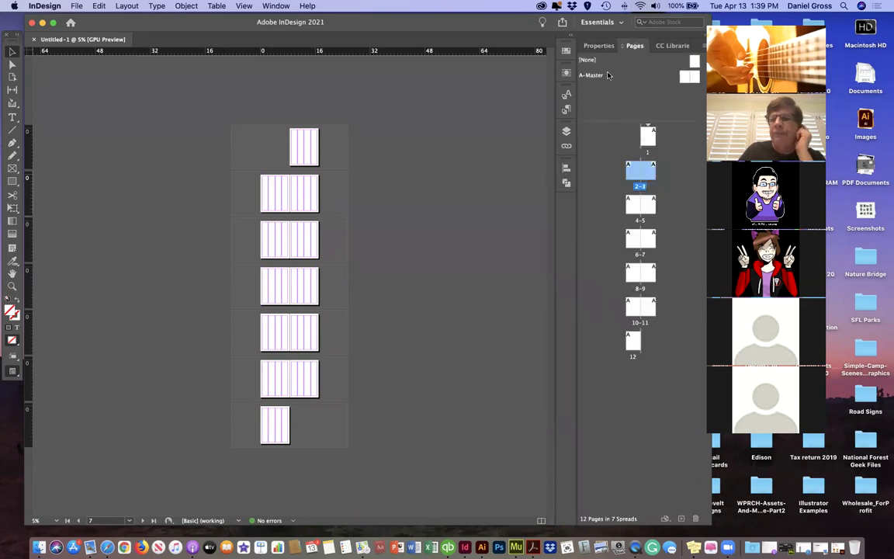
pyautogui.click(594, 49)
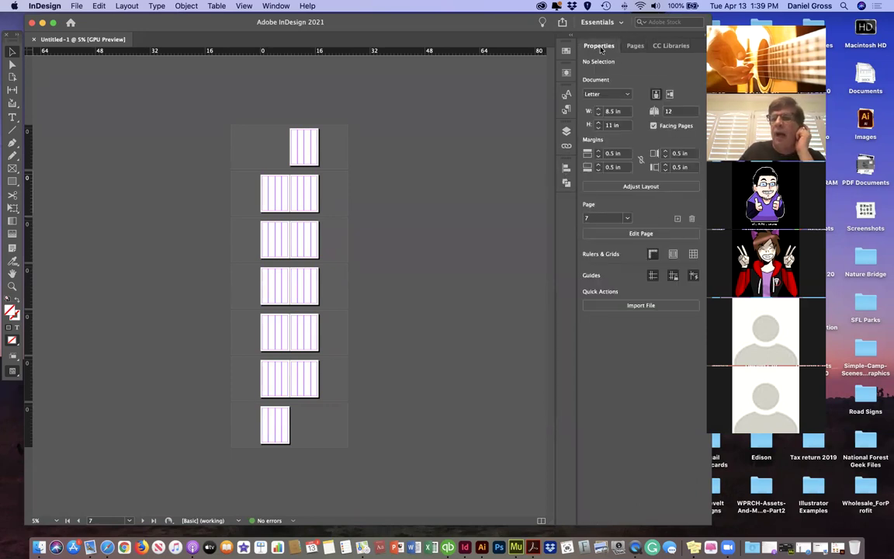
pyautogui.click(635, 48)
pyautogui.click(665, 47)
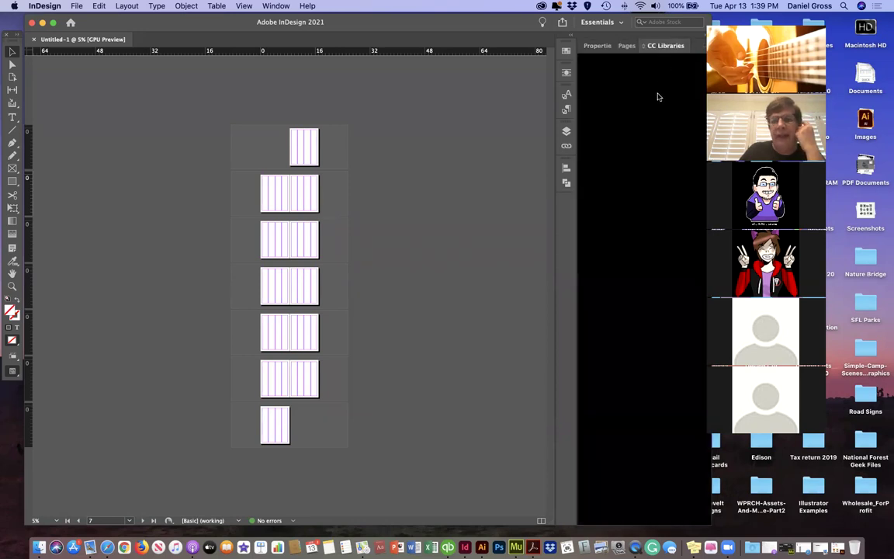
pyautogui.click(626, 46)
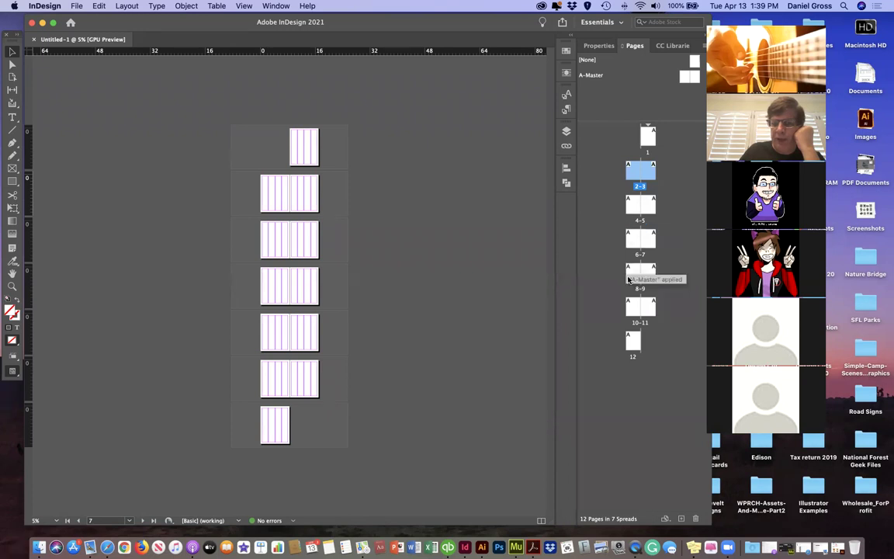
# Step: Go to pages 12, 1 and 4 in turn through the page overview, and return to page 1
pyautogui.click(632, 340)
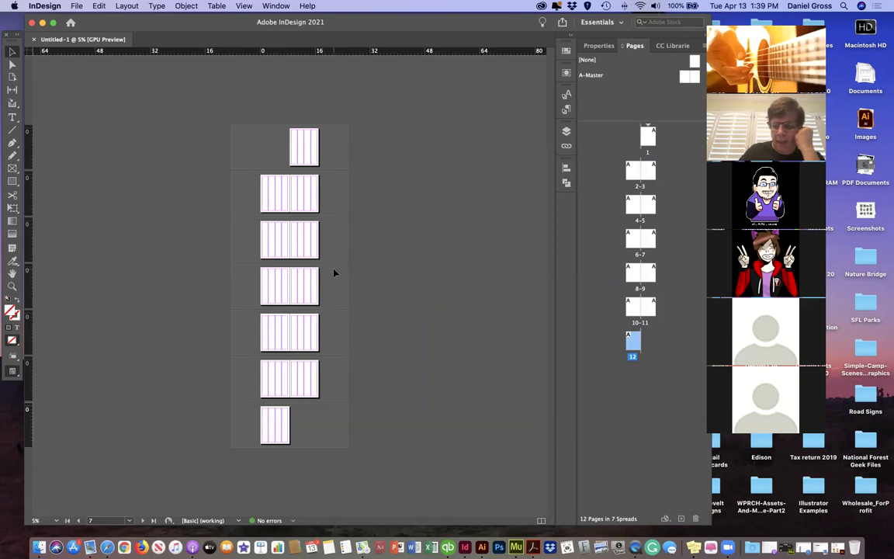
pyautogui.press('super+equal')
pyautogui.press('super+equal')
pyautogui.press('super+equal')
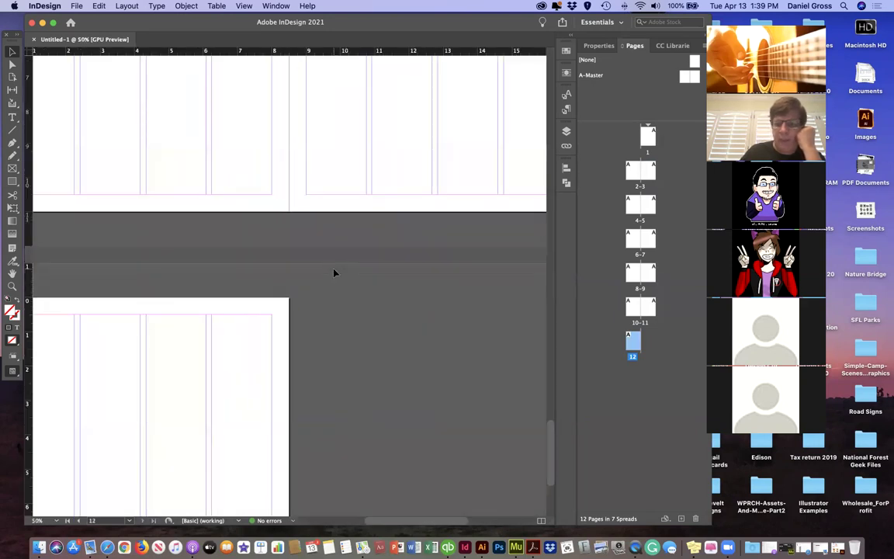
pyautogui.hscroll(-2, 485, 297)
pyautogui.scroll(3, 359, 331)
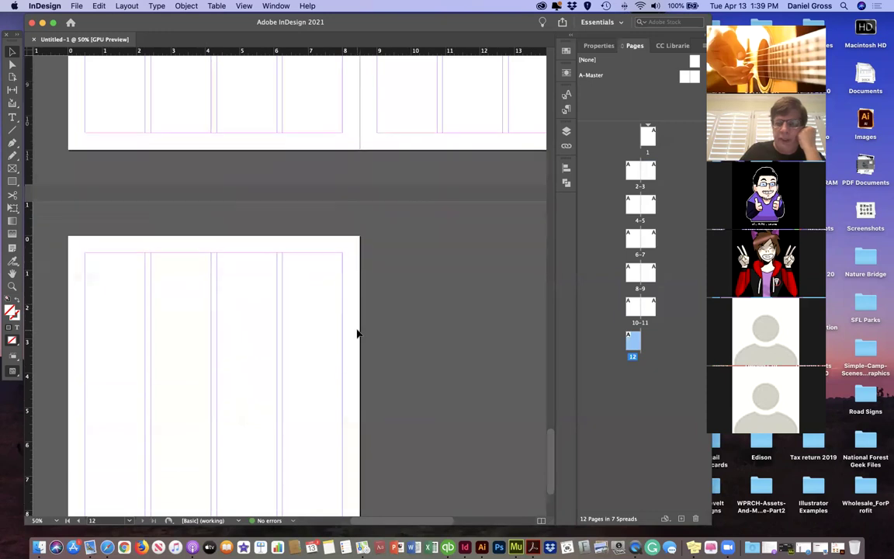
pyautogui.doubleClick(646, 137)
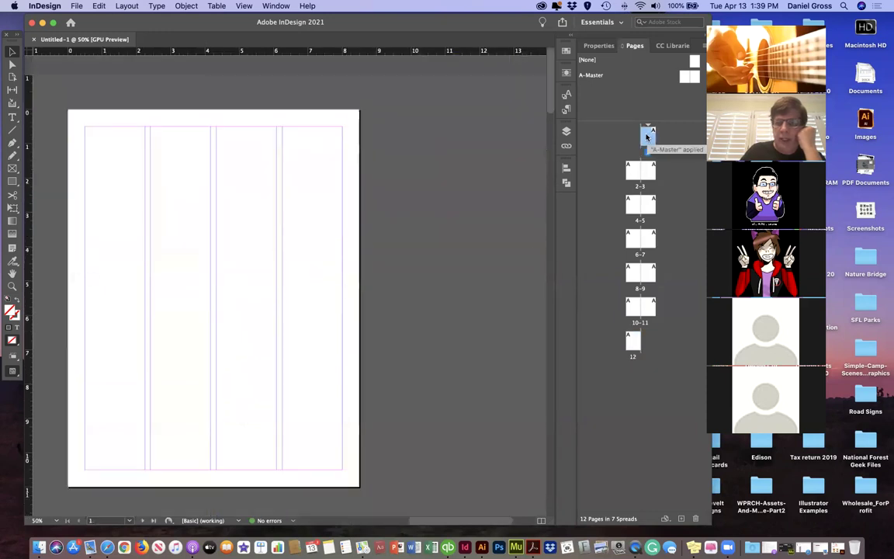
pyautogui.doubleClick(630, 205)
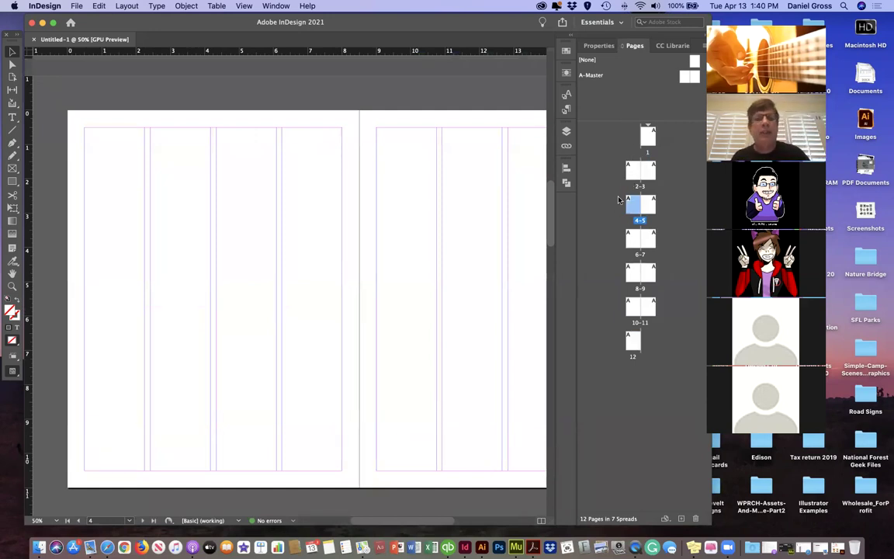
pyautogui.doubleClick(644, 140)
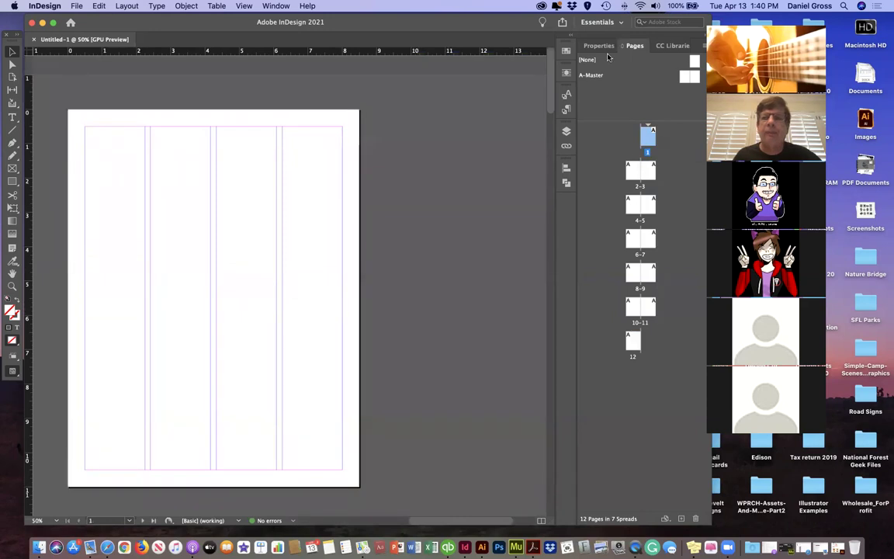
# Step: Show the document properties again and look through the Align, Pathfinder, Links, Layers and Paragraph Styles options
pyautogui.click(598, 47)
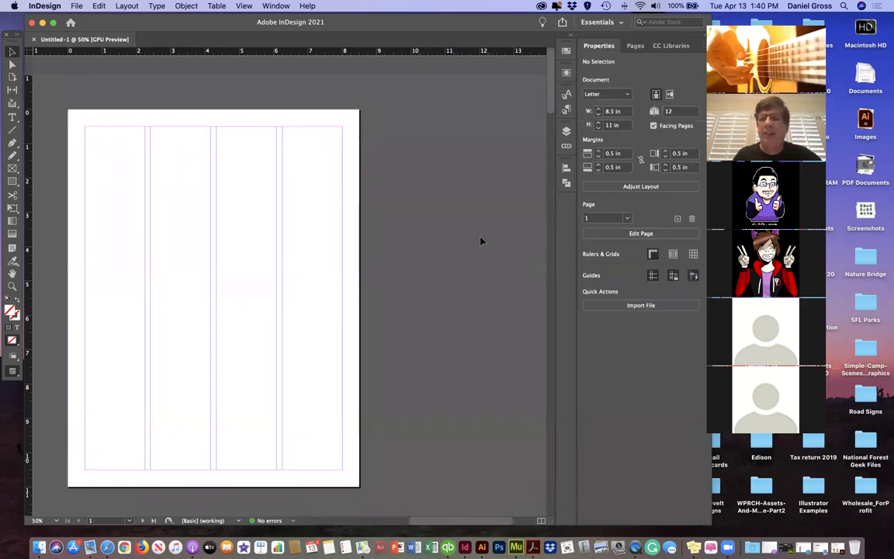
pyautogui.hscroll(-2, 480, 242)
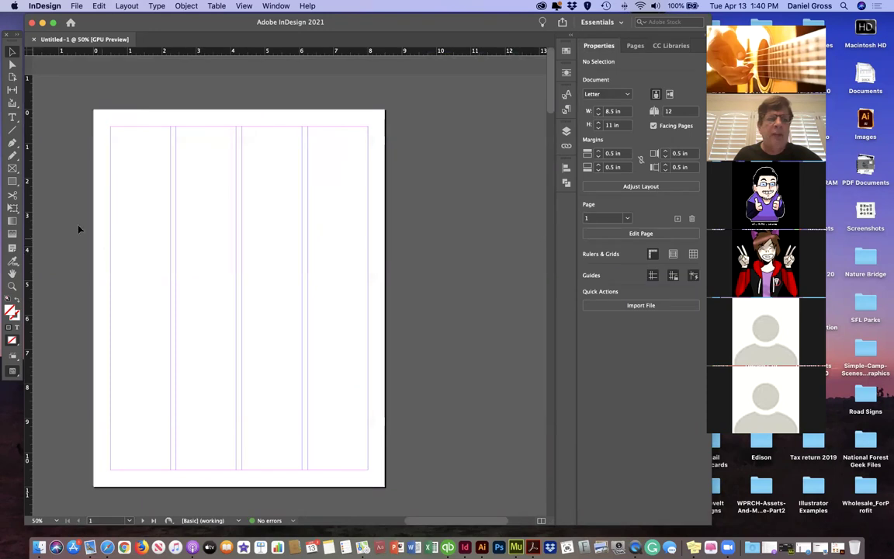
pyautogui.click(565, 169)
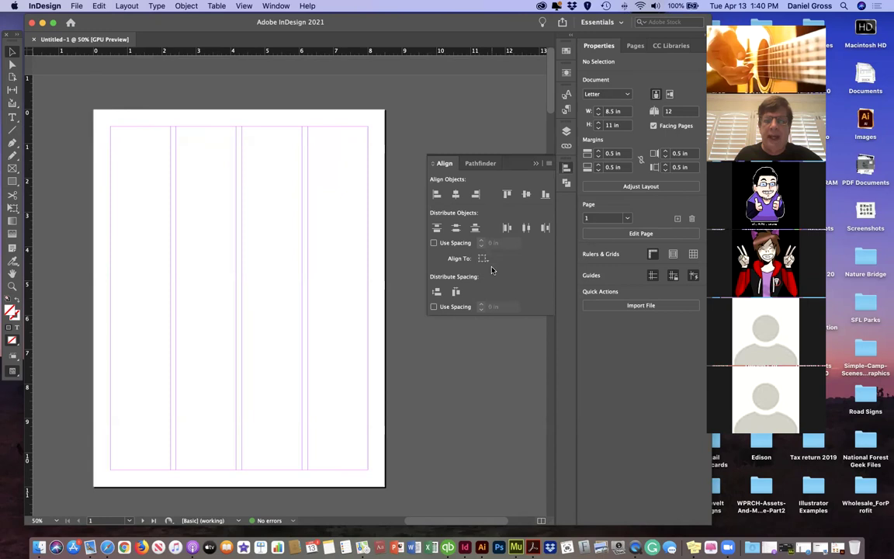
pyautogui.click(480, 163)
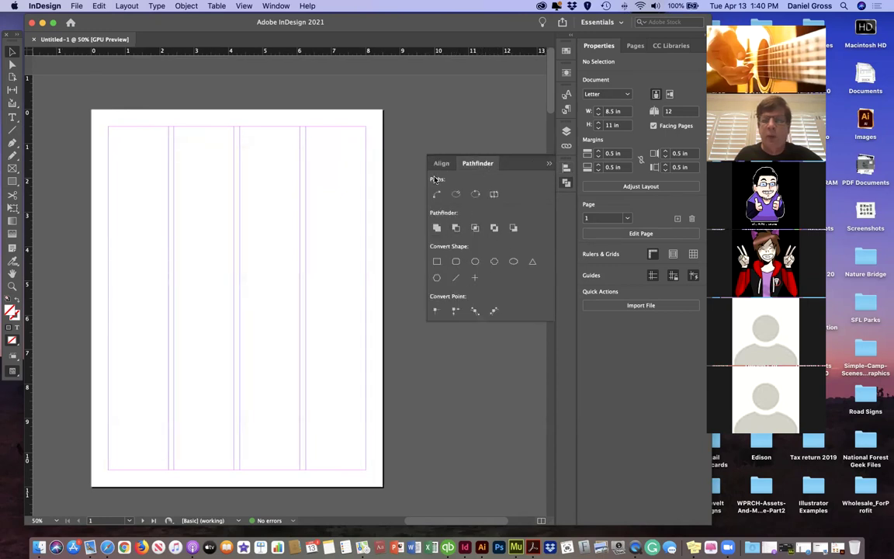
pyautogui.click(566, 167)
pyautogui.click(566, 146)
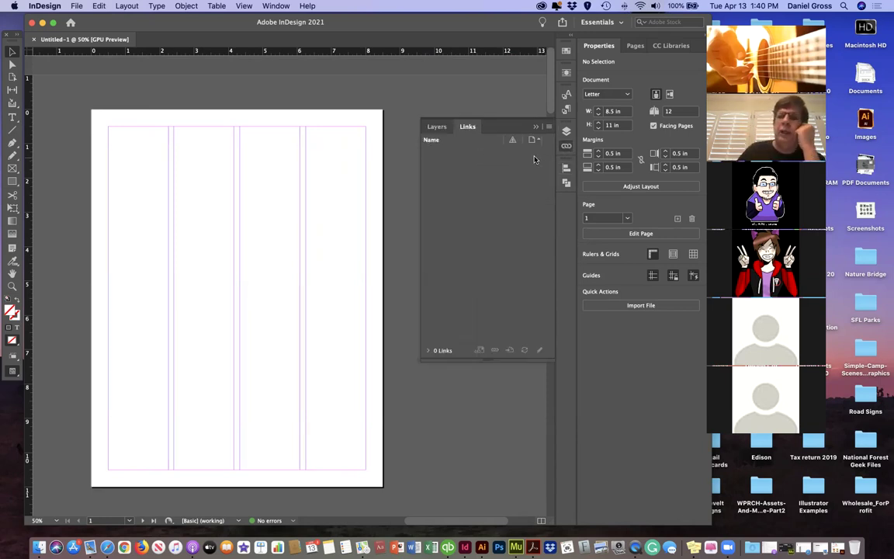
pyautogui.click(435, 127)
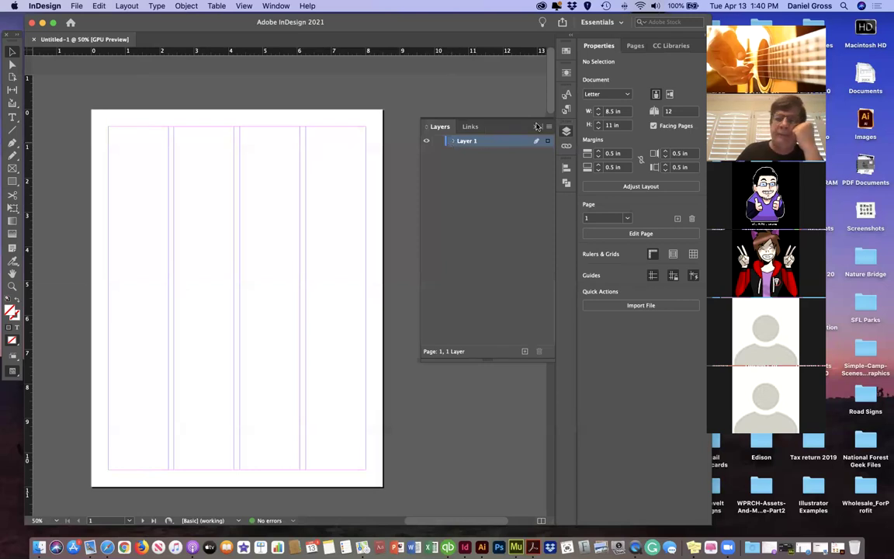
pyautogui.press('super+F11')
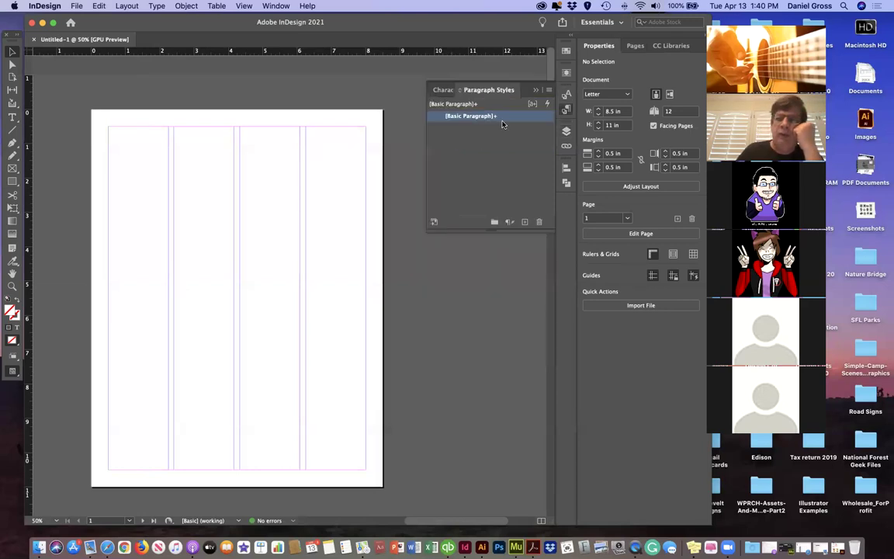
# Step: Look through the Character Styles, Text Wrap and Swatches options, including the choices for which swatches to show
pyautogui.click(567, 94)
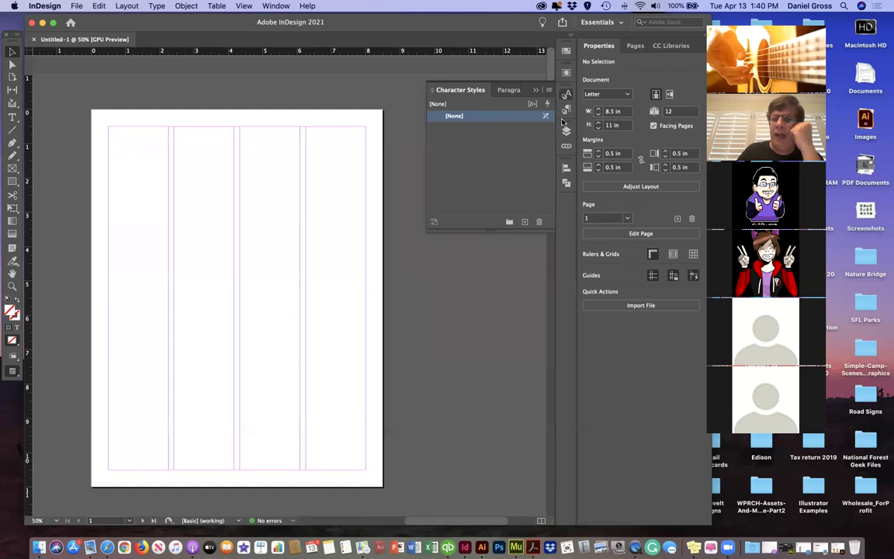
pyautogui.click(566, 75)
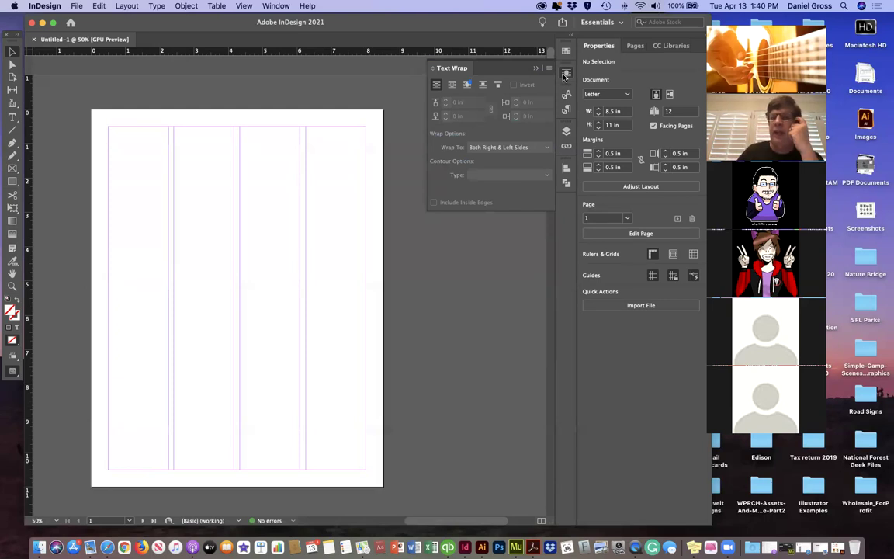
pyautogui.press('F5')
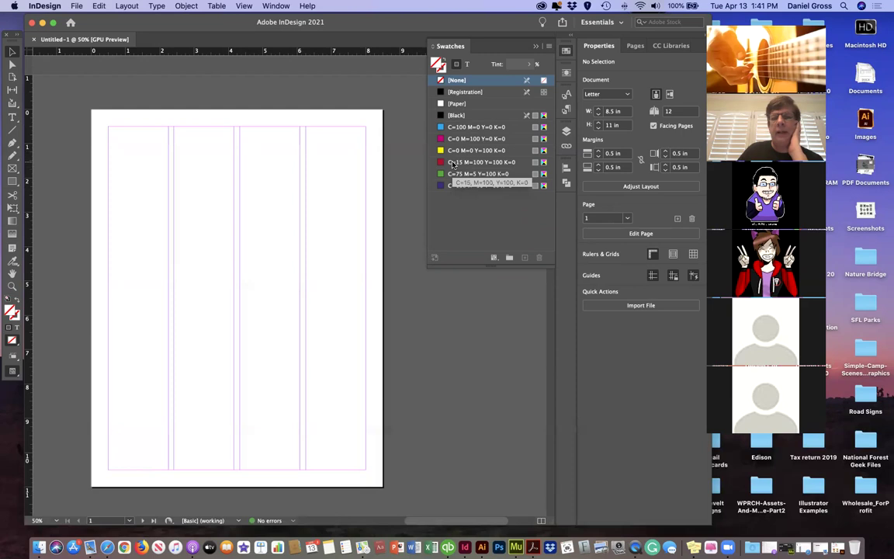
pyautogui.click(493, 258)
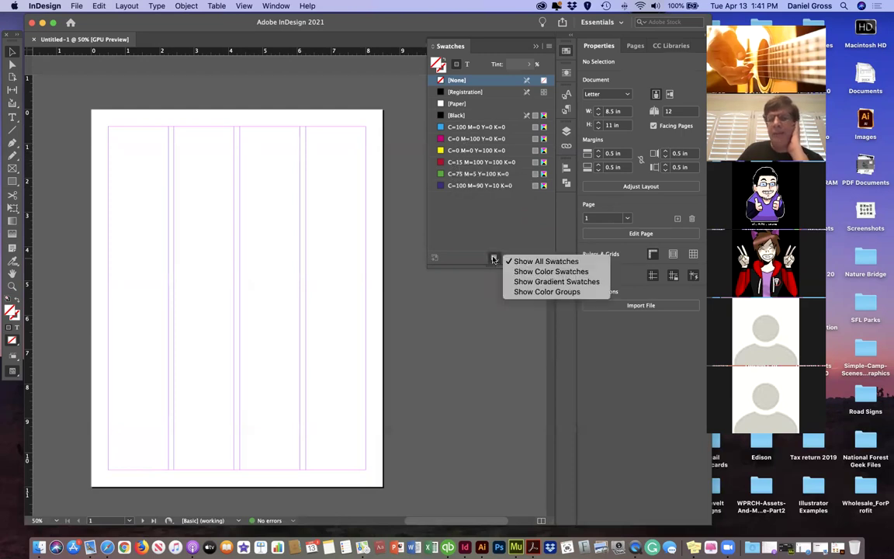
pyautogui.click(434, 261)
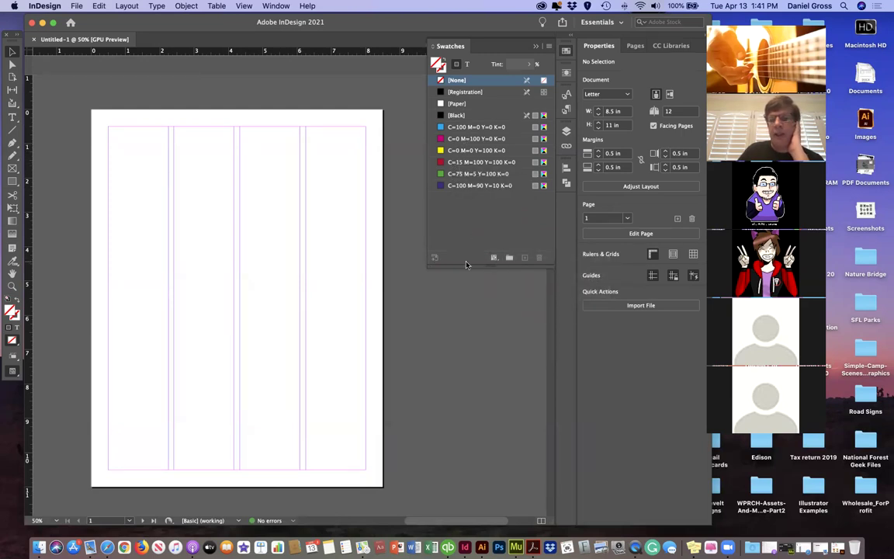
# Step: Add an empty color group to the swatches and delete it again
pyautogui.click(509, 258)
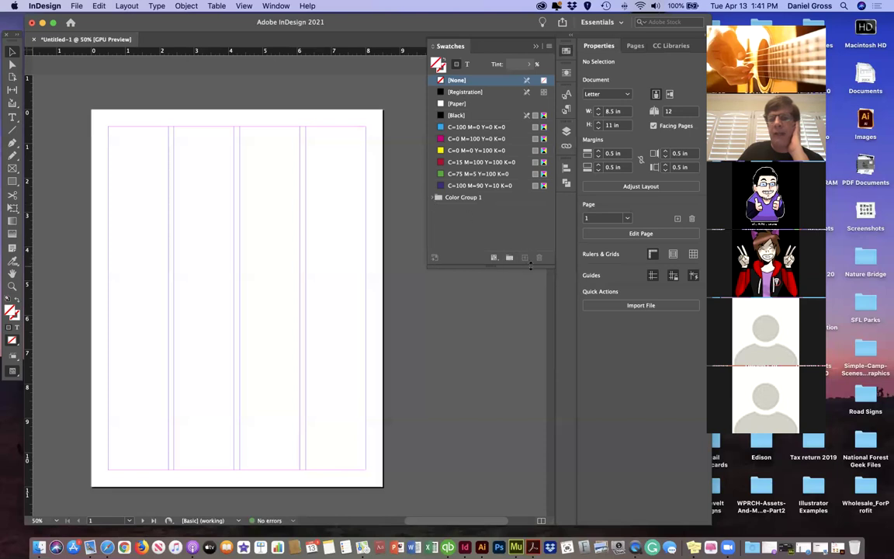
pyautogui.click(463, 197)
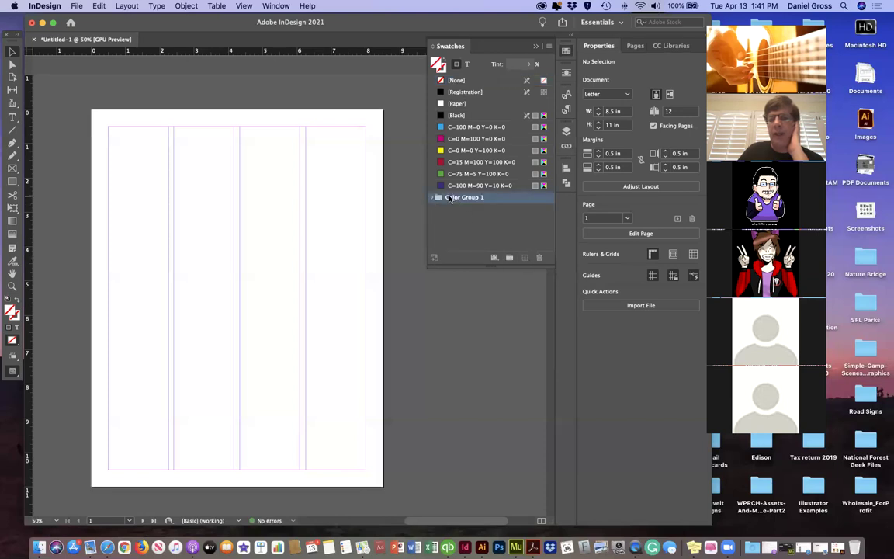
pyautogui.click(539, 257)
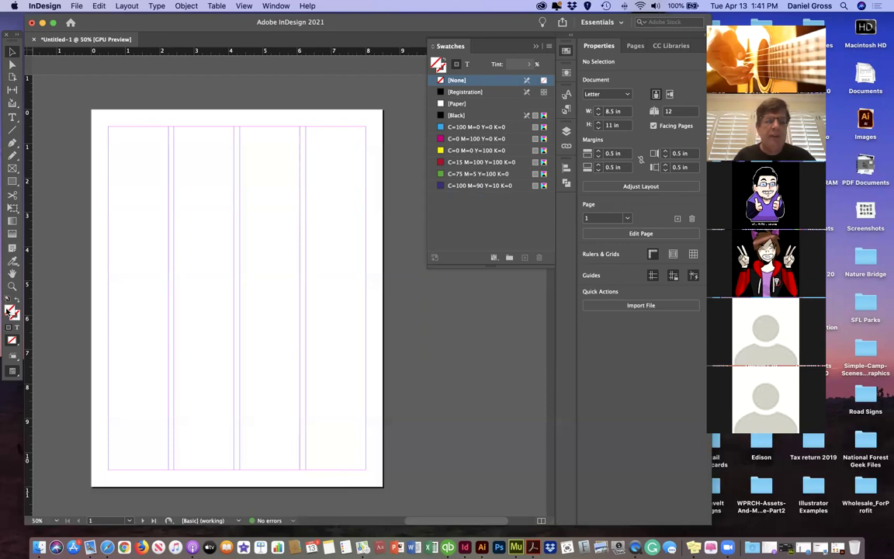
# Step: Try out the Direct Selection, Page, Gap and Content Collector tools, and close the content conveyor
pyautogui.click(11, 67)
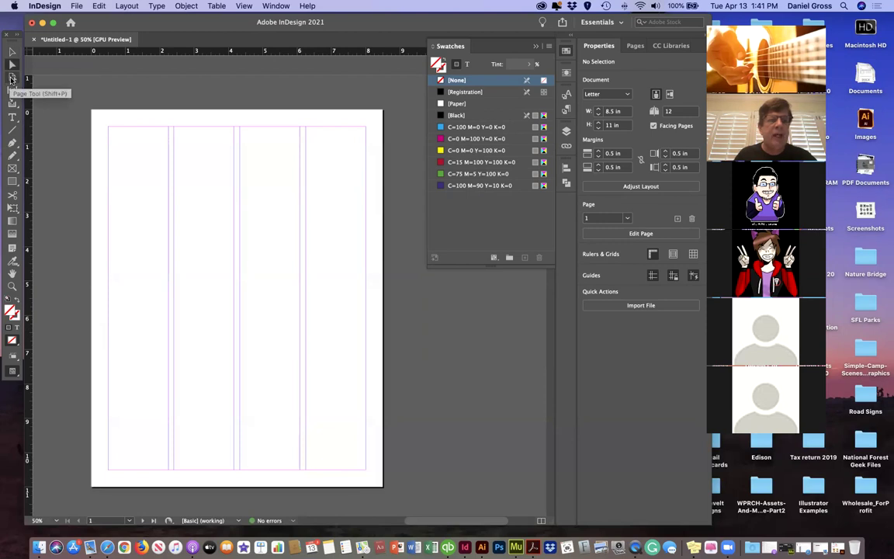
pyautogui.click(12, 79)
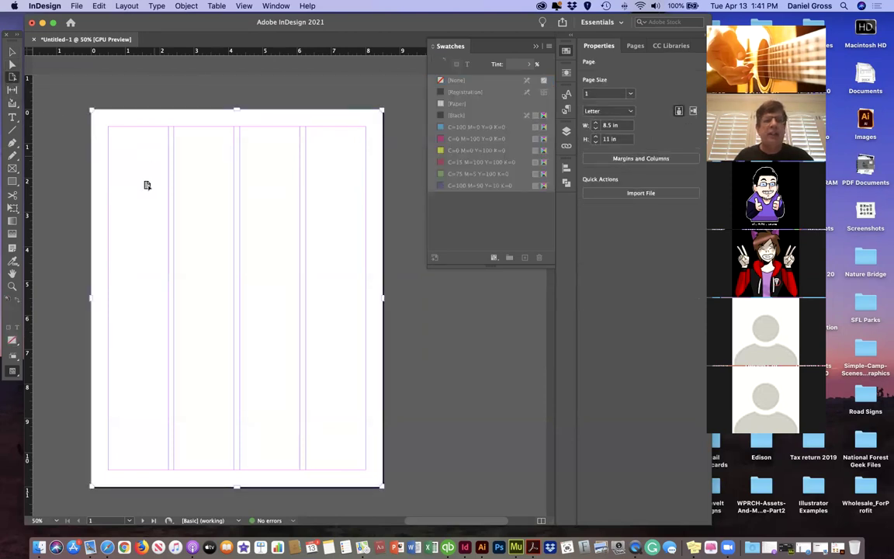
pyautogui.click(12, 91)
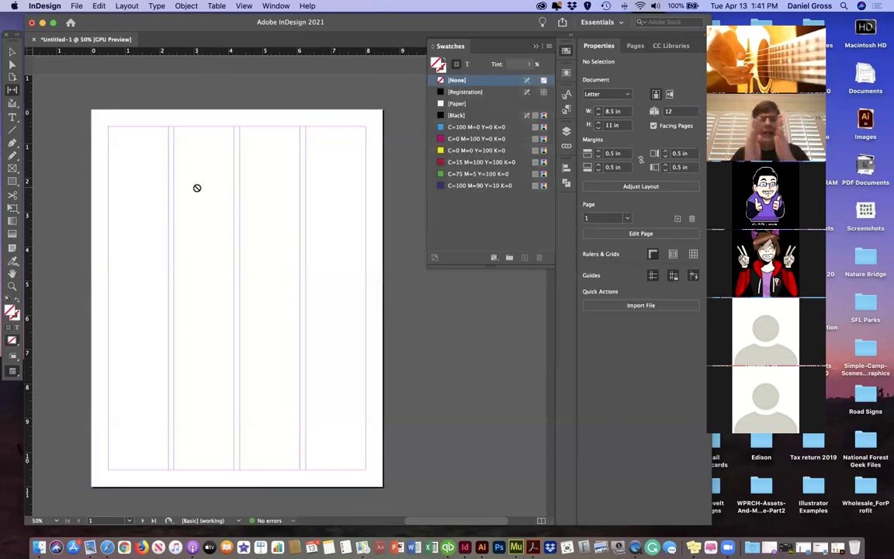
pyautogui.click(12, 104)
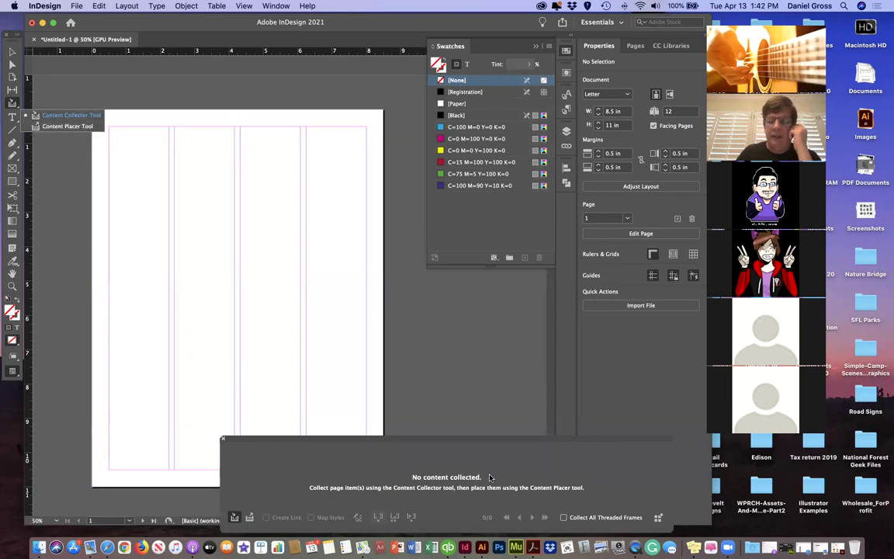
pyautogui.click(223, 439)
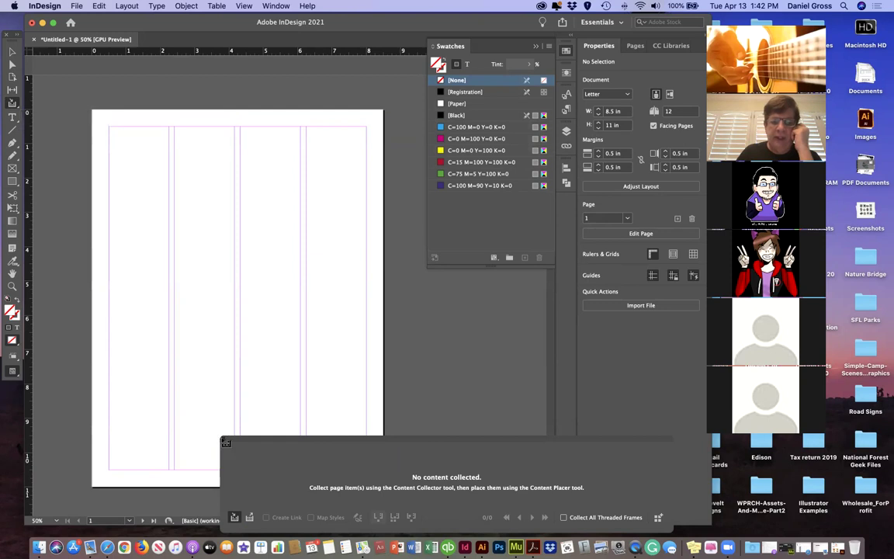
pyautogui.click(223, 439)
# Step: Look through the Type, Line, Pen, Pencil, Rectangle Frame, Rectangle and Gradient Swatch tools and their variants
pyautogui.click(13, 116)
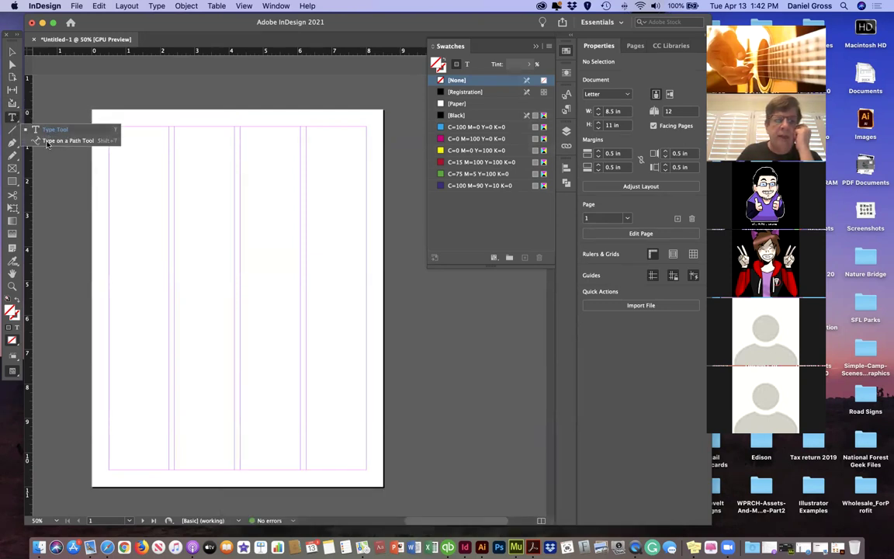
pyautogui.click(13, 129)
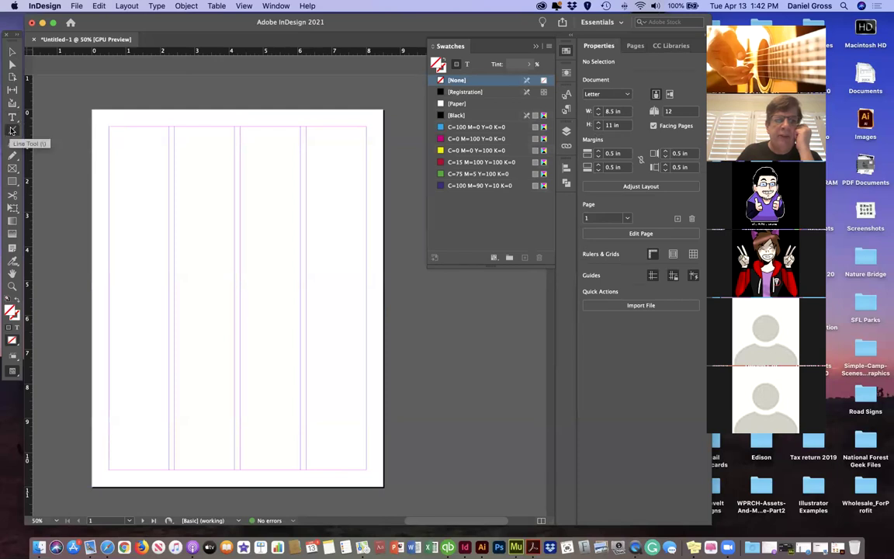
pyautogui.click(12, 130)
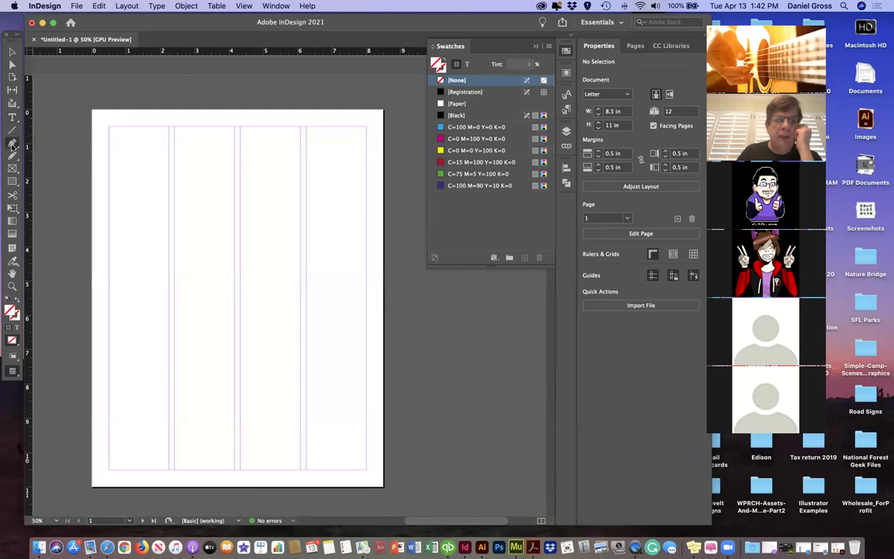
pyautogui.click(13, 144)
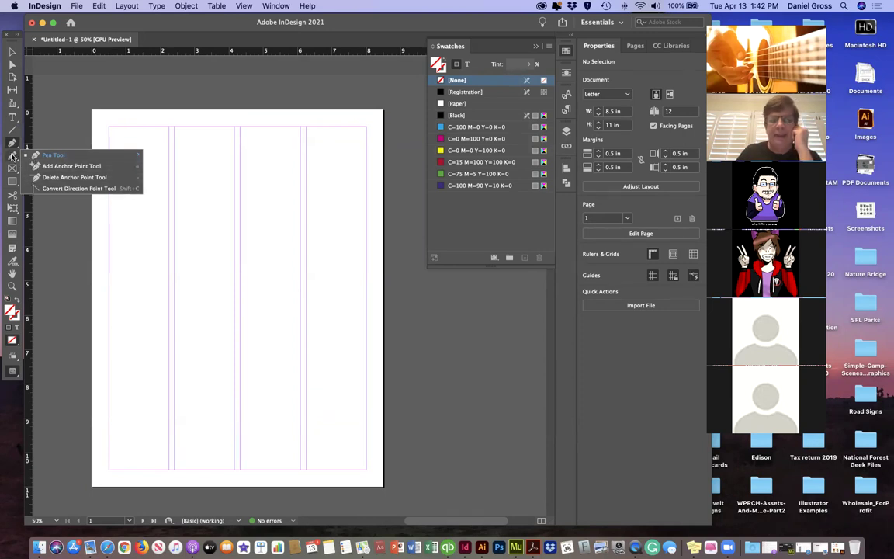
pyautogui.click(12, 156)
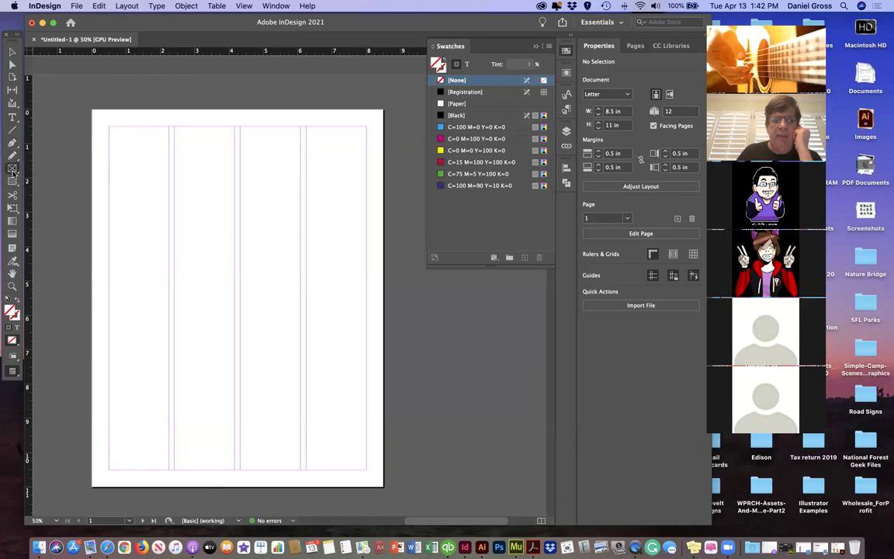
pyautogui.click(13, 169)
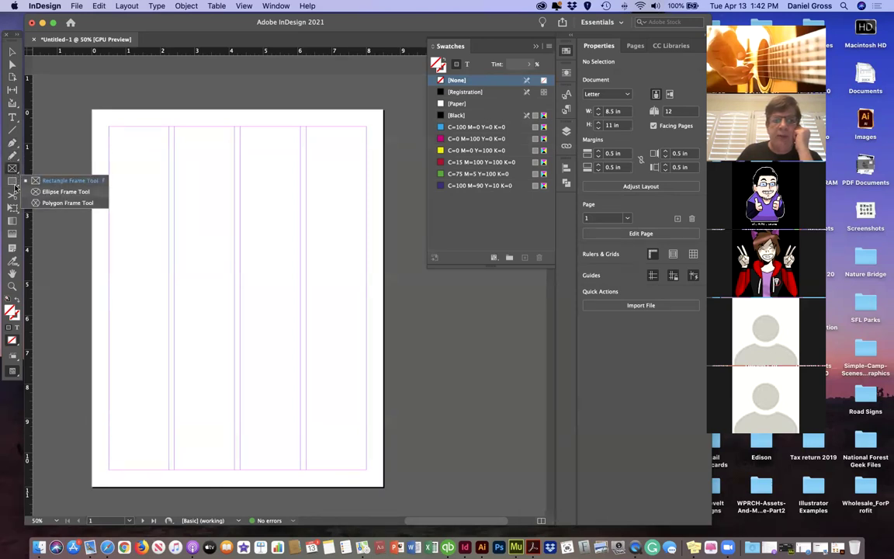
pyautogui.click(11, 185)
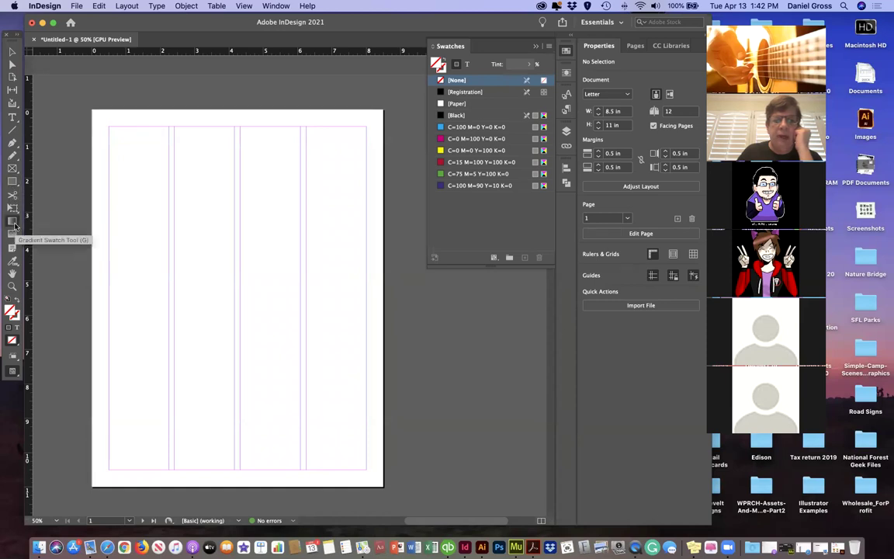
pyautogui.click(14, 222)
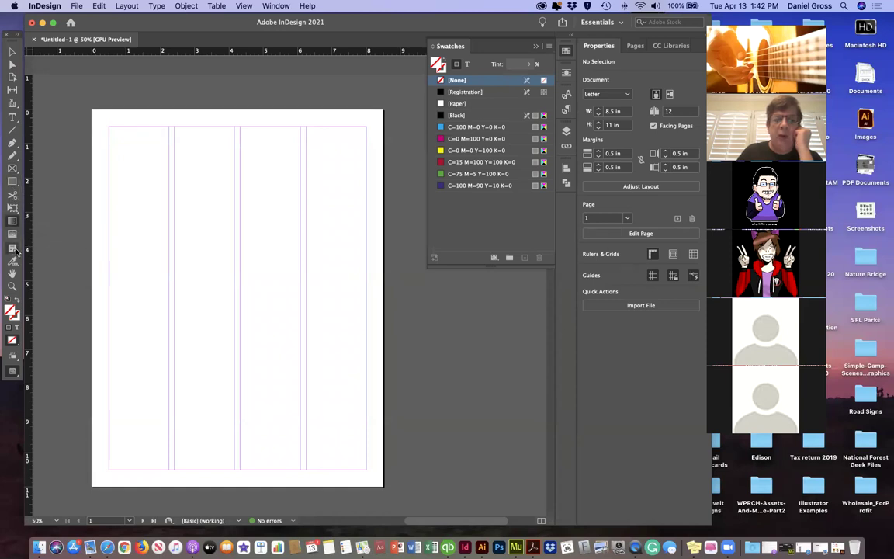
pyautogui.click(20, 118)
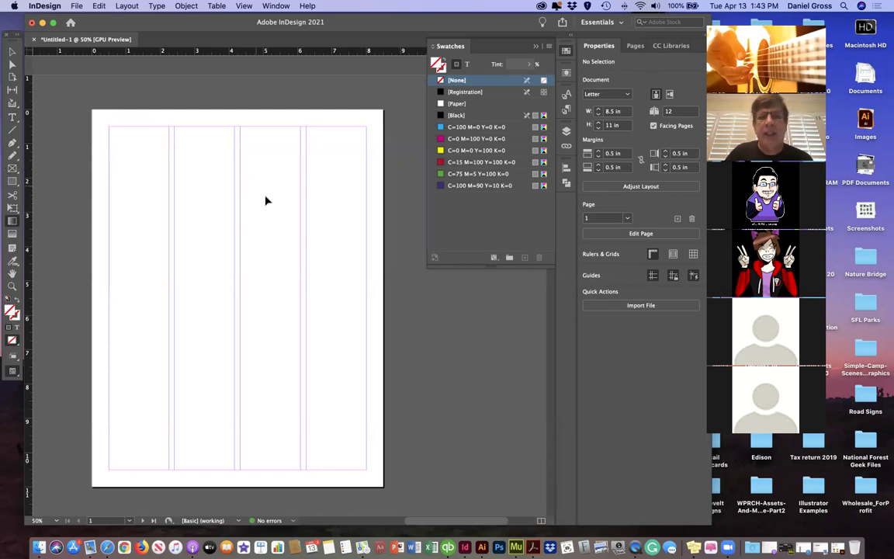
# Step: Draw a rectangular frame about 3.67 in wide and 5.1 in high across the first two columns, starting at the upper margin
pyautogui.click(12, 170)
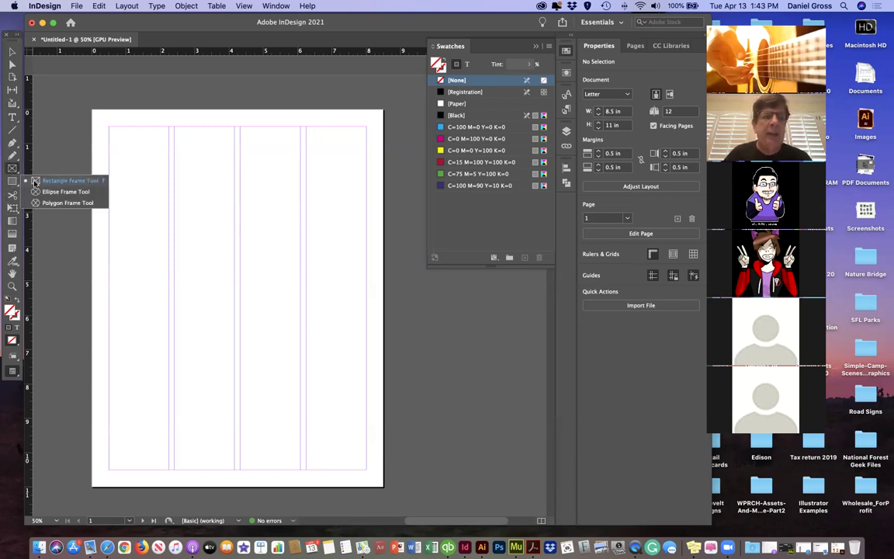
pyautogui.click(34, 181)
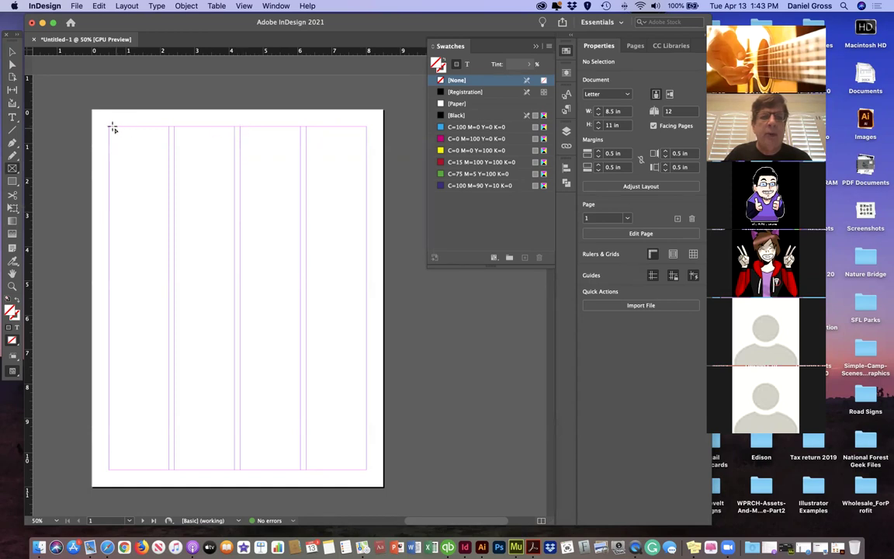
pyautogui.moveTo(108, 127); pyautogui.dragTo(234, 301)
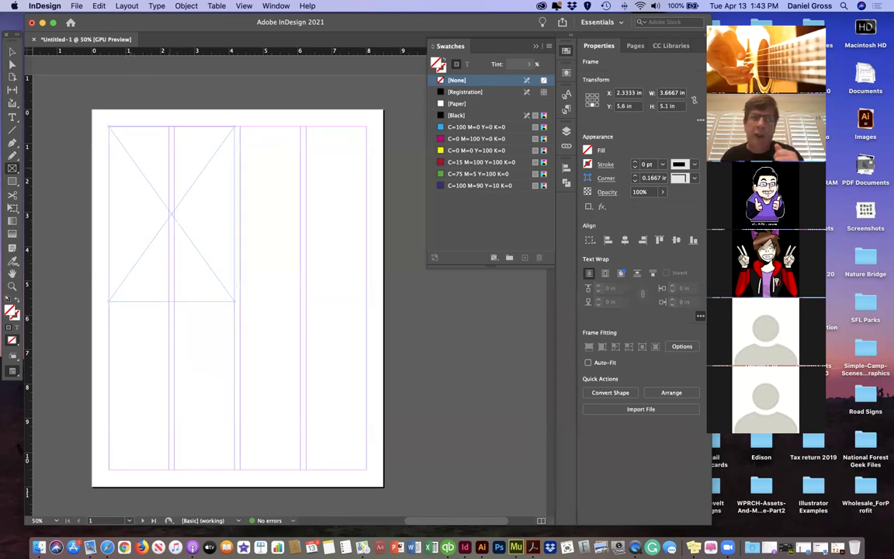
# Step: Place IMG_1360.JPG from the Desktop Photos folder into the frame, and select the placed image with the Selection tool
pyautogui.click(77, 5)
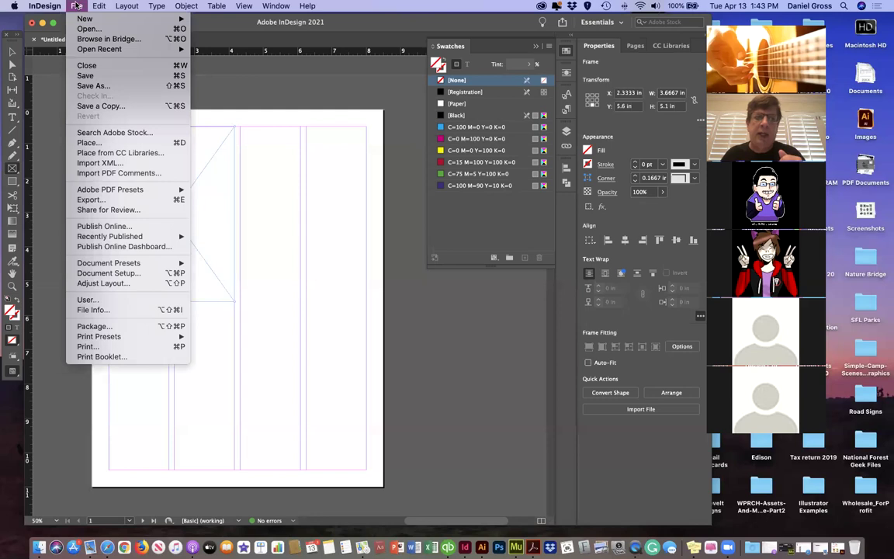
pyautogui.click(91, 143)
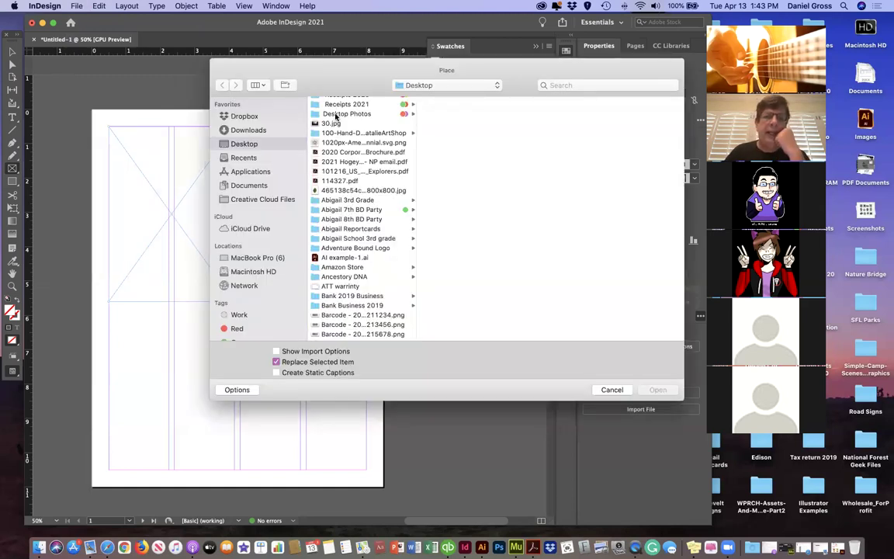
pyautogui.click(336, 115)
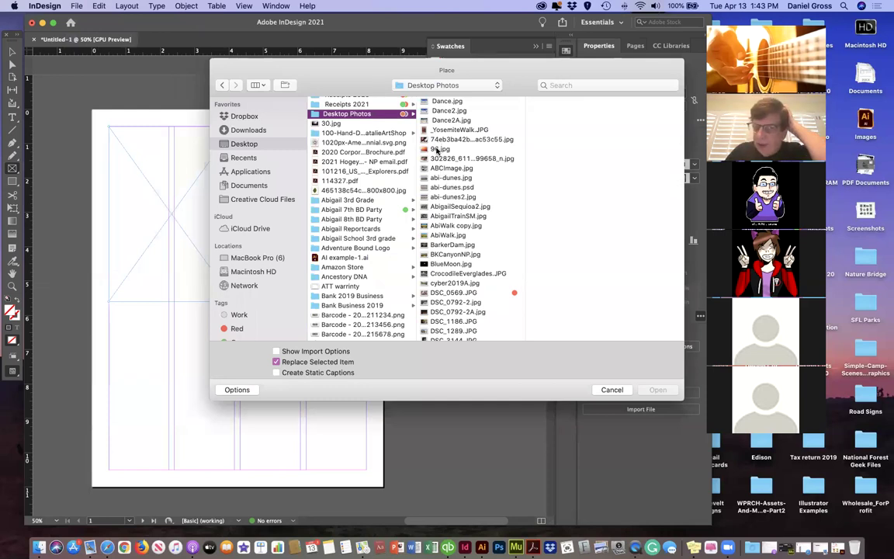
pyautogui.click(439, 149)
pyautogui.click(442, 225)
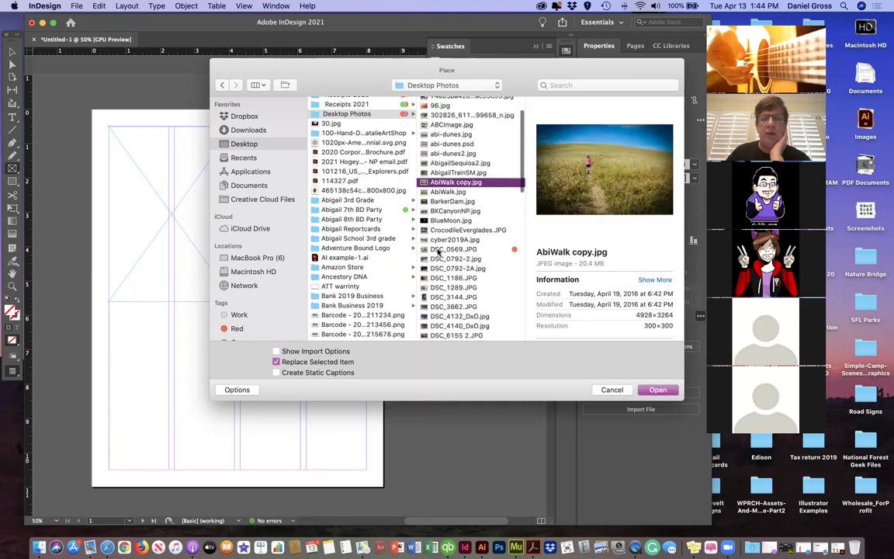
pyautogui.click(444, 297)
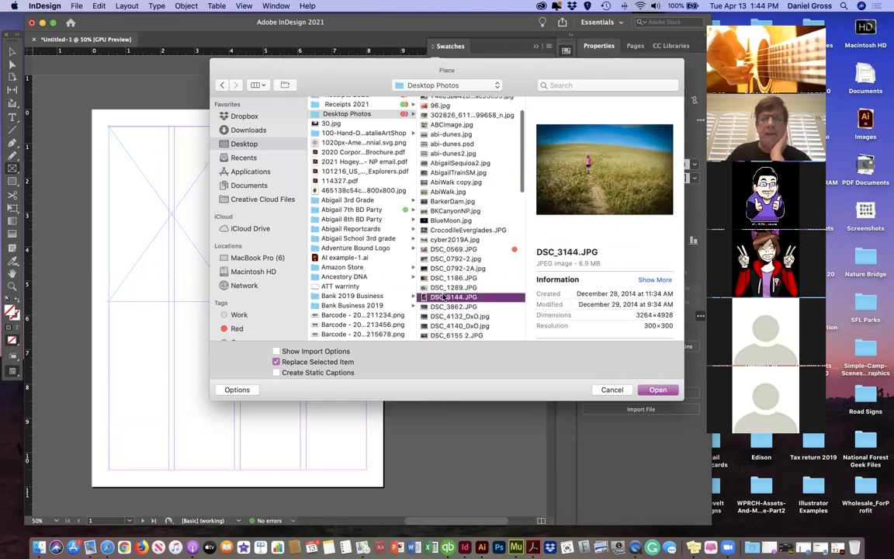
pyautogui.scroll(-5, 454, 307)
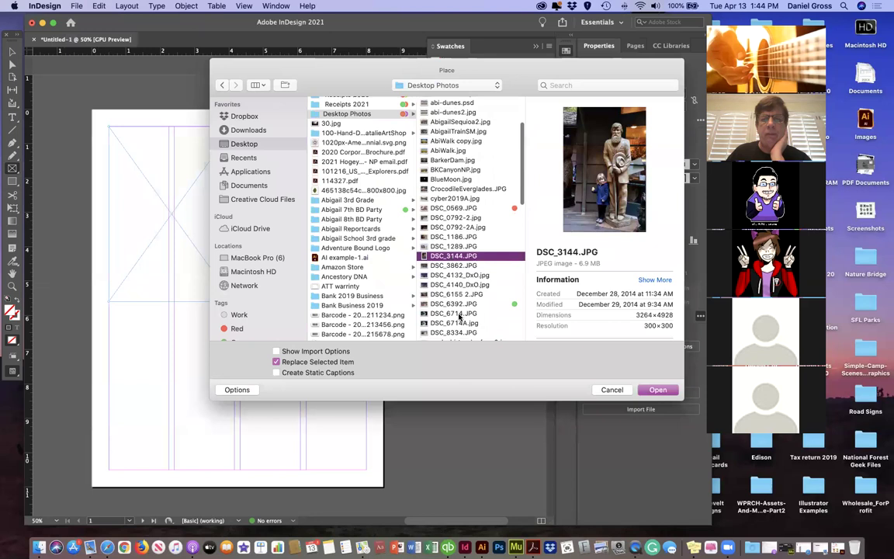
pyautogui.scroll(-2, 459, 317)
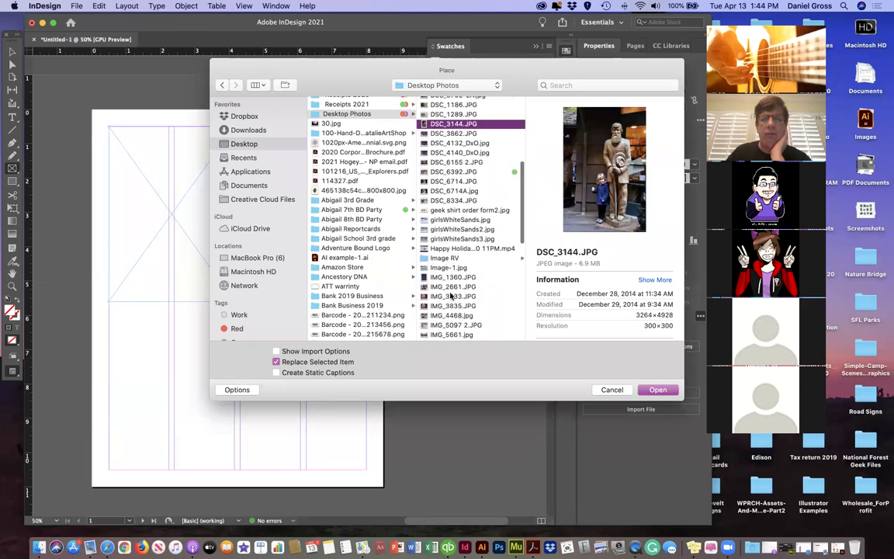
pyautogui.click(445, 278)
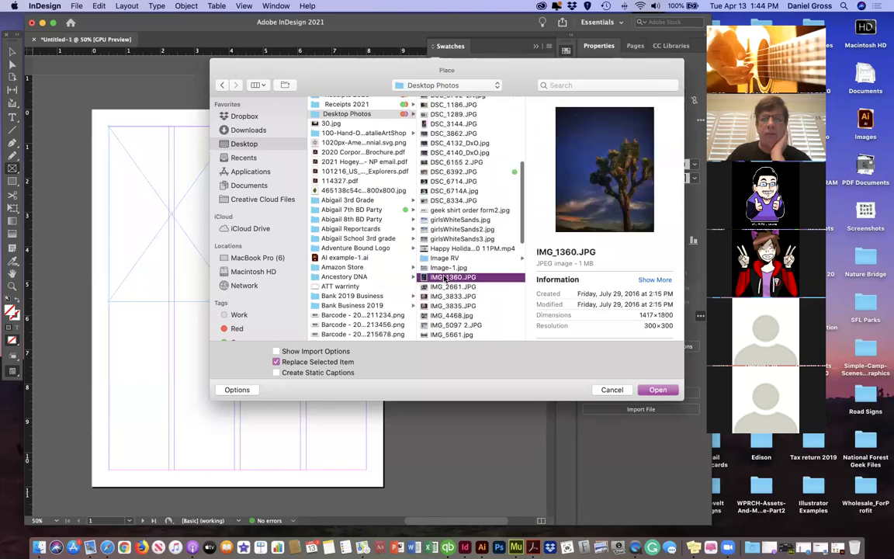
pyautogui.click(655, 391)
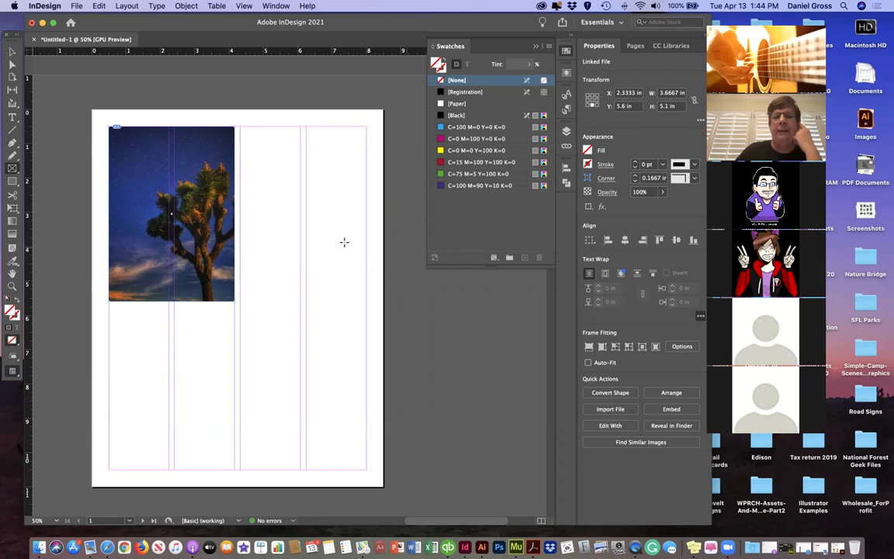
pyautogui.click(13, 52)
pyautogui.click(188, 247)
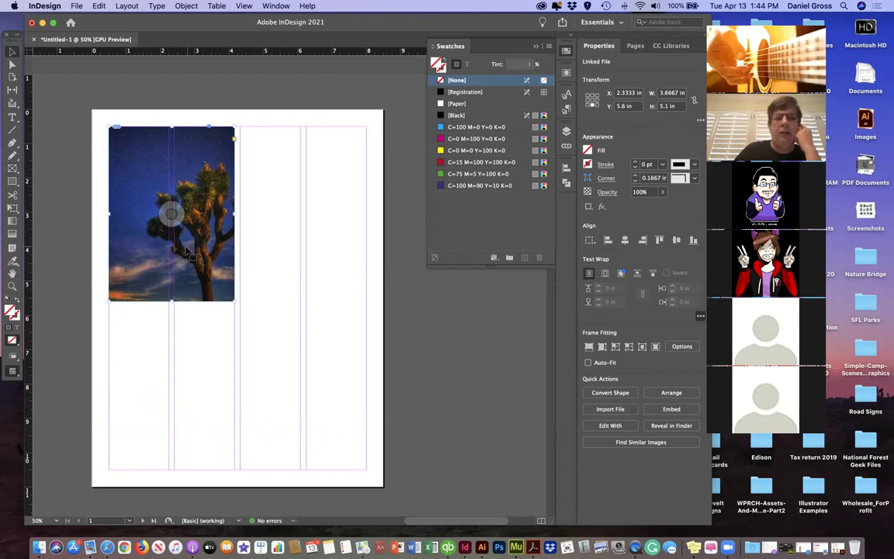
# Step: Select the photo inside the frame with the Direct Selection tool and examine its full extent at 75% zoom
pyautogui.click(12, 65)
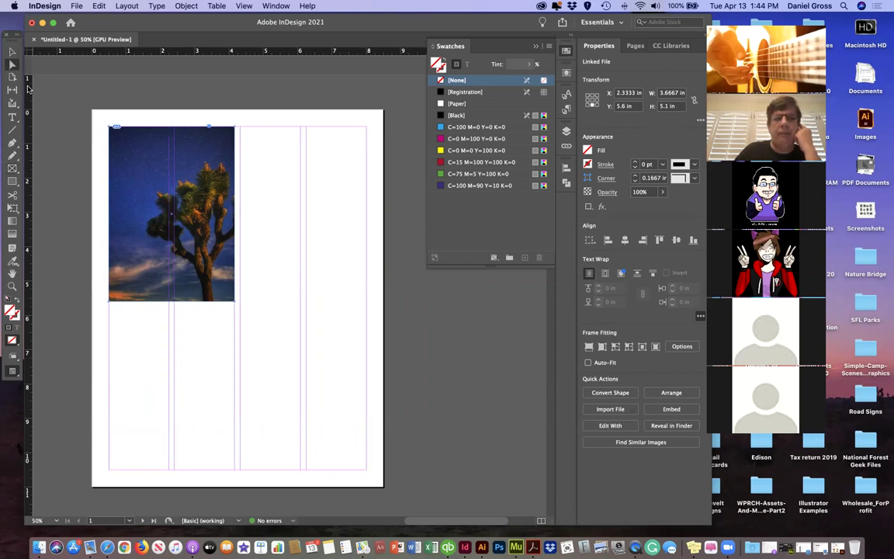
pyautogui.click(181, 212)
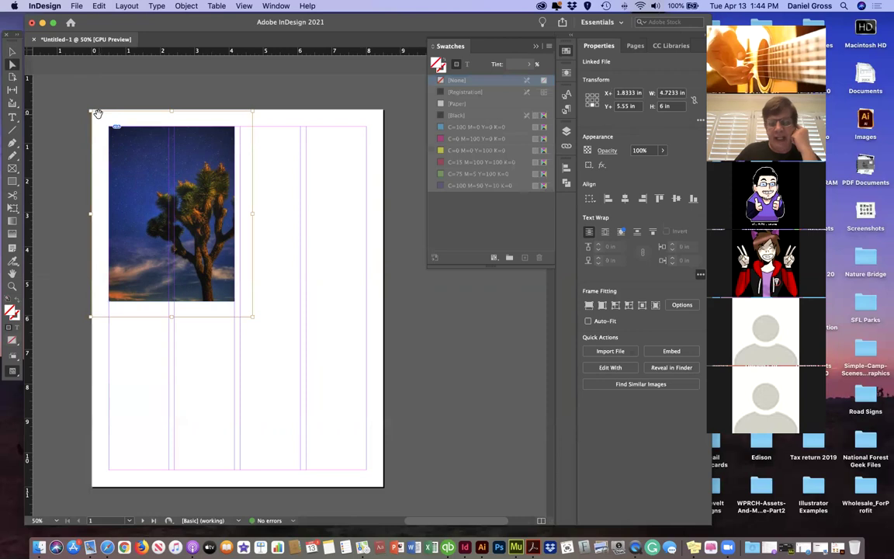
pyautogui.press('super+equal')
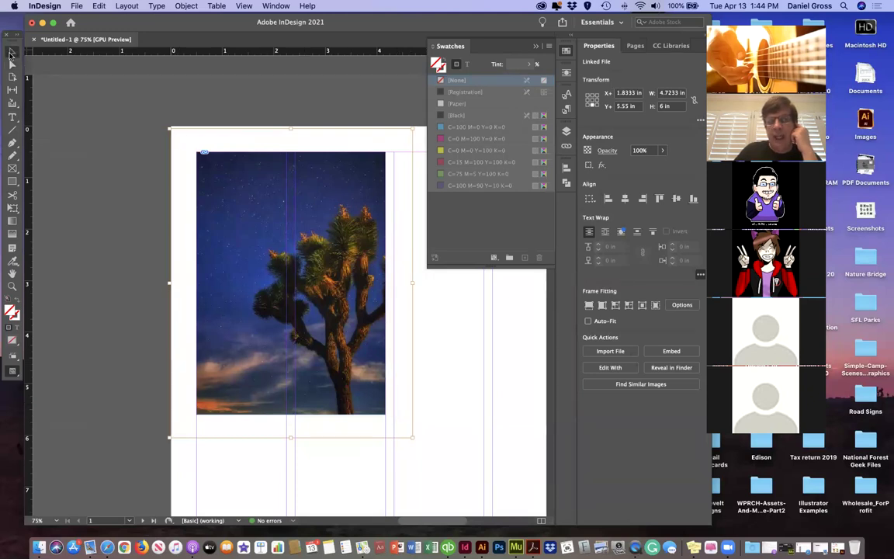
# Step: Try moving the frame together with its photo using the Selection tool, and return it to the corner of the margins
pyautogui.click(53, 135)
pyautogui.click(281, 227)
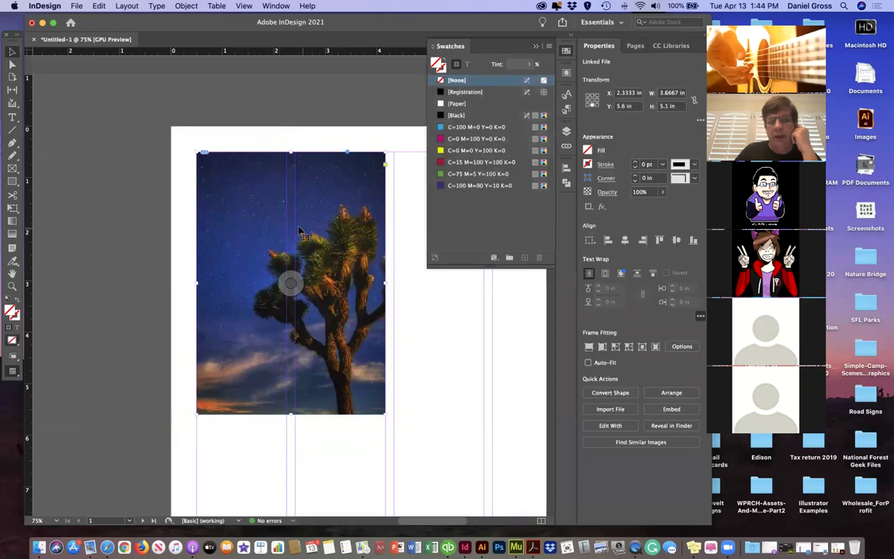
pyautogui.moveTo(296, 230); pyautogui.dragTo(290, 279)
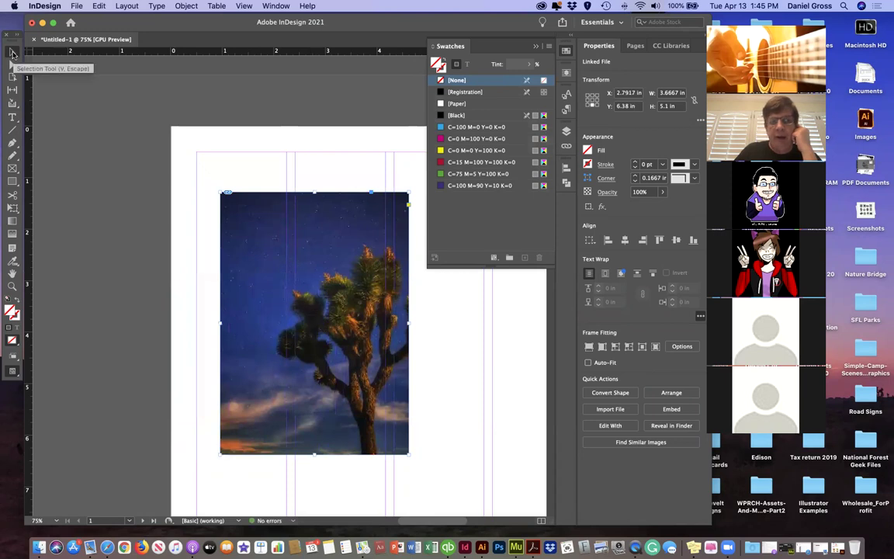
pyautogui.moveTo(276, 335); pyautogui.dragTo(256, 297)
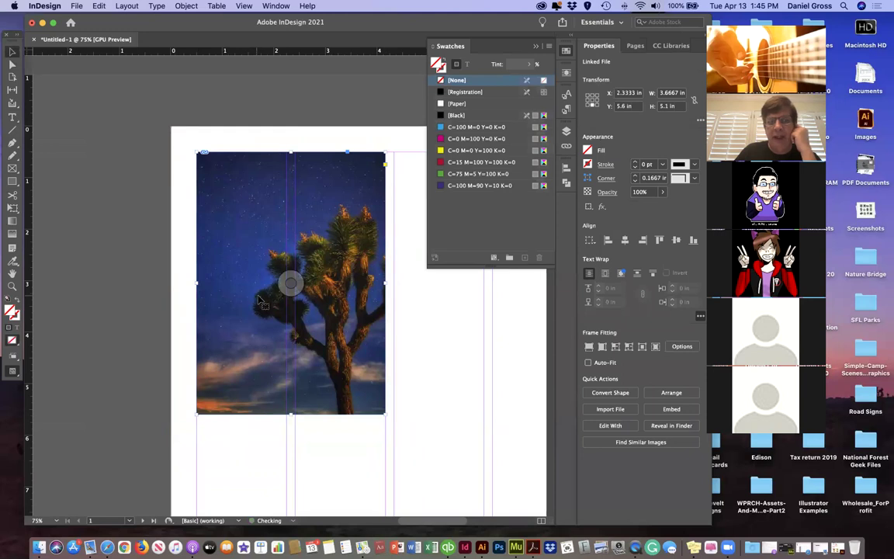
# Step: Shift the photo slightly upward within its stationary frame using the Direct Selection tool, to a Y+ of about 5.42 in
pyautogui.click(12, 65)
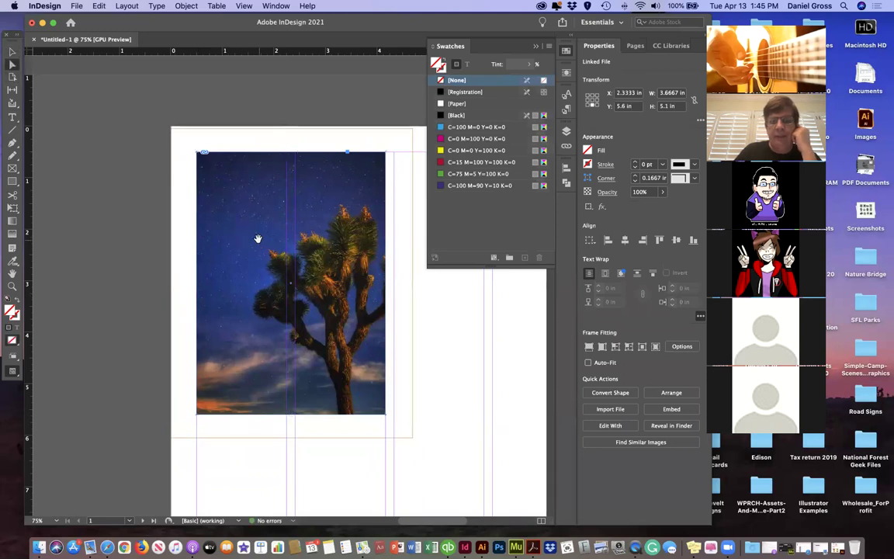
pyautogui.click(258, 238)
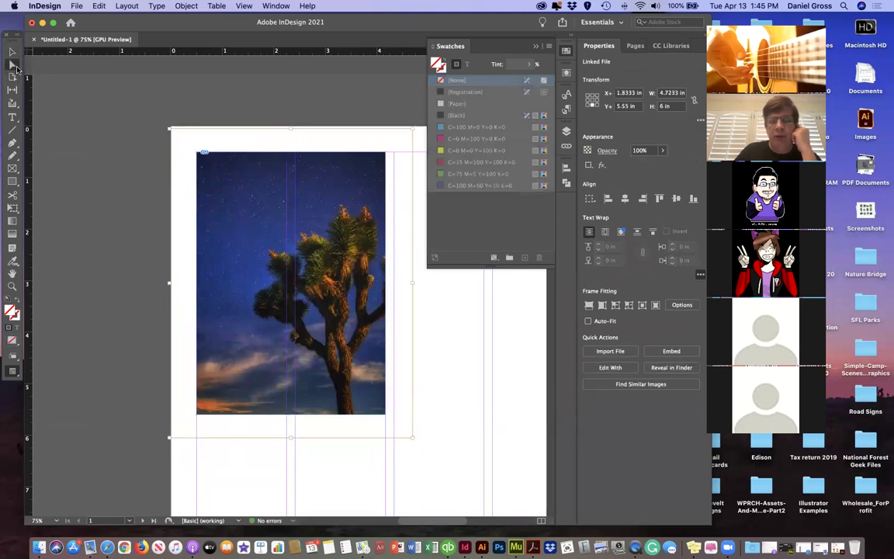
pyautogui.moveTo(263, 251); pyautogui.dragTo(278, 276)
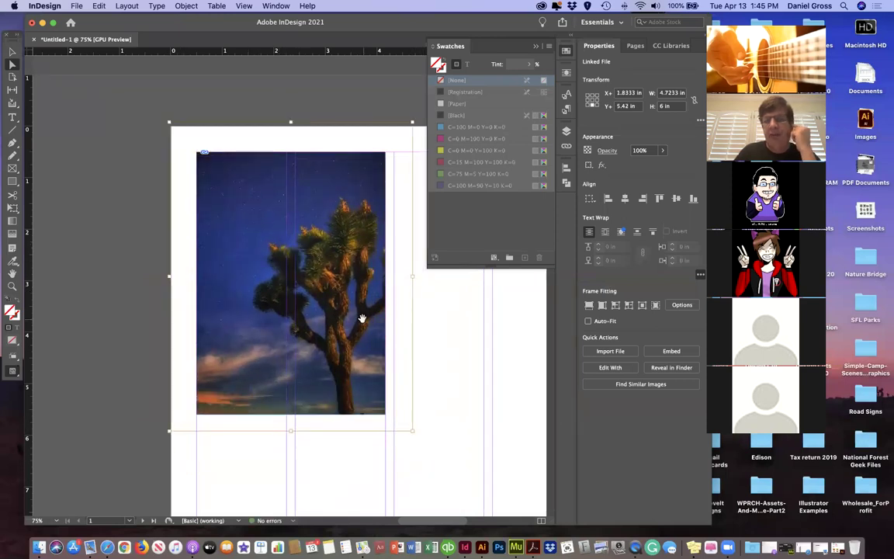
# Step: Try resizing the photo inside the frame by its handles to about 3.68 in wide and 5.1 in high
pyautogui.moveTo(414, 429); pyautogui.dragTo(389, 420)
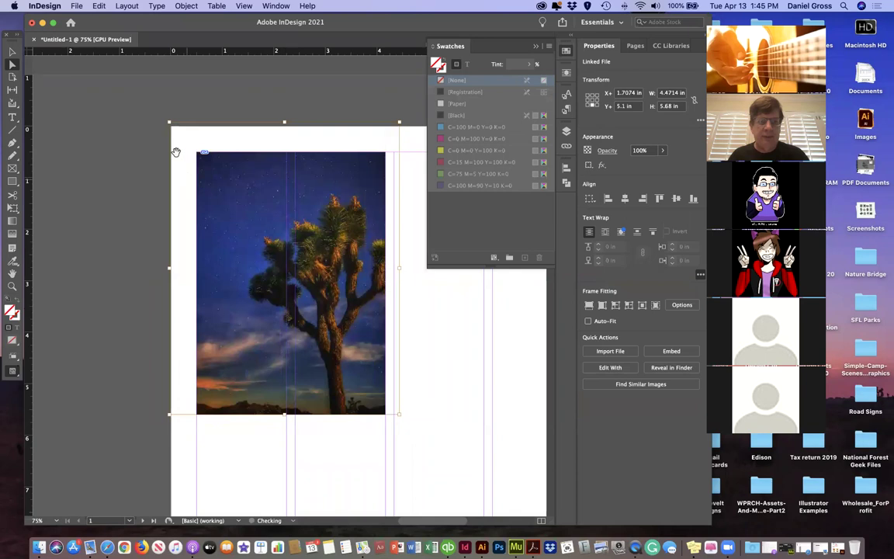
pyautogui.moveTo(167, 121); pyautogui.dragTo(200, 154)
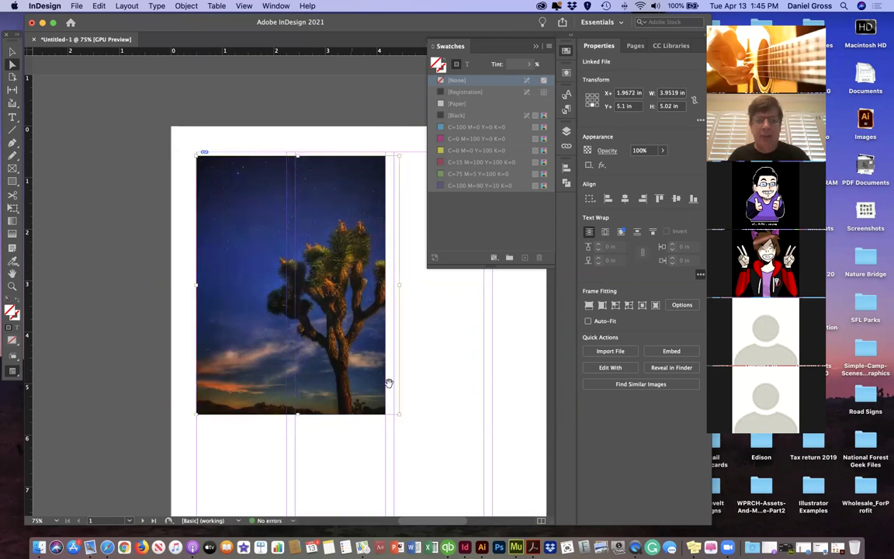
pyautogui.moveTo(298, 153); pyautogui.dragTo(298, 150)
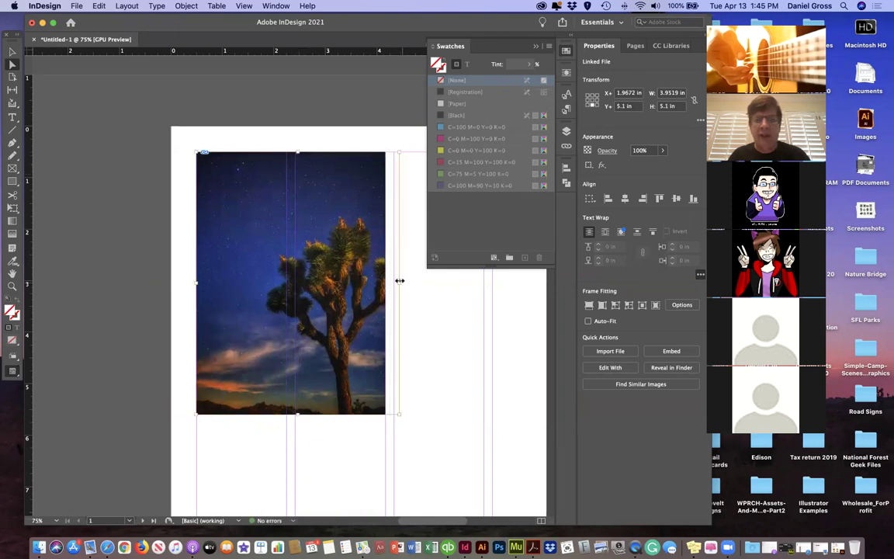
pyautogui.moveTo(399, 282)
pyautogui.mouseDown()
pyautogui.moveTo(383, 282)
pyautogui.moveTo(467, 304)
pyautogui.moveTo(385, 286)
pyautogui.mouseUp()
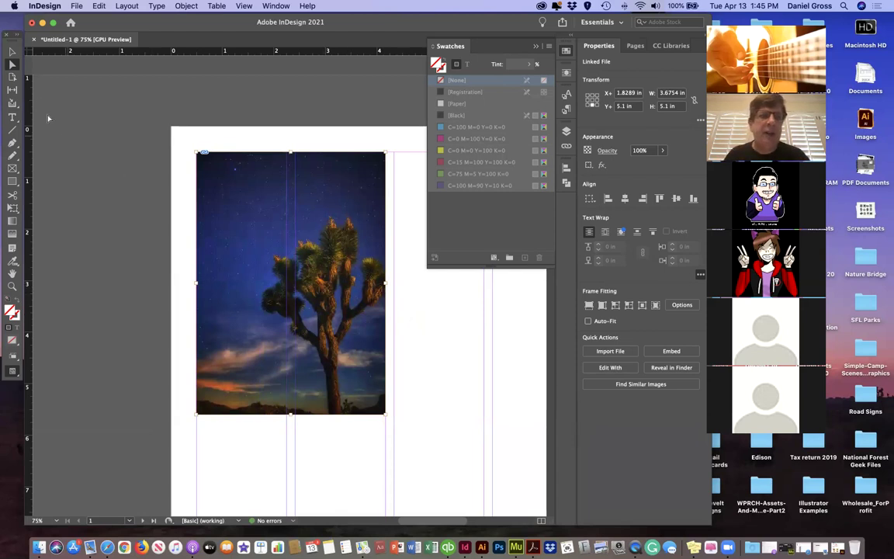
# Step: Select the frame and then the photo inside it with the Selection tool, and undo the photo's resizing
pyautogui.click(17, 52)
pyautogui.click(167, 209)
pyautogui.click(252, 226)
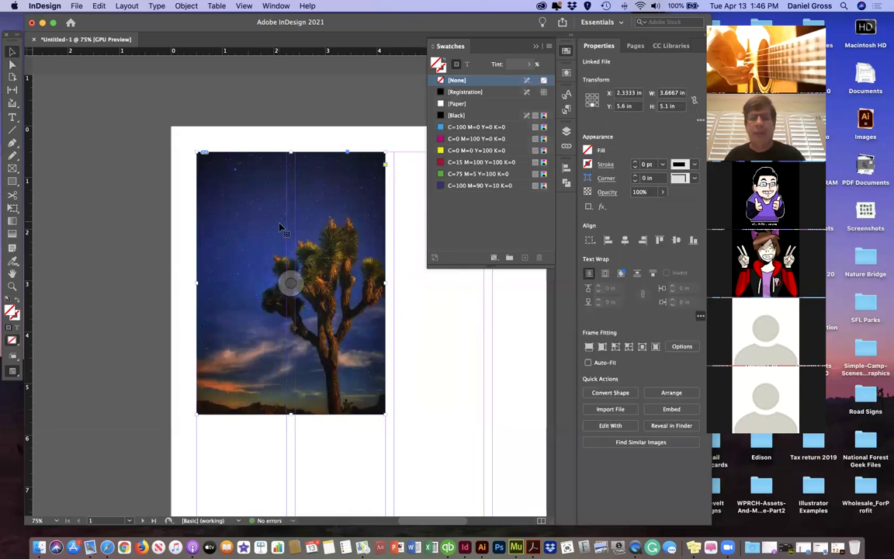
pyautogui.doubleClick(280, 227)
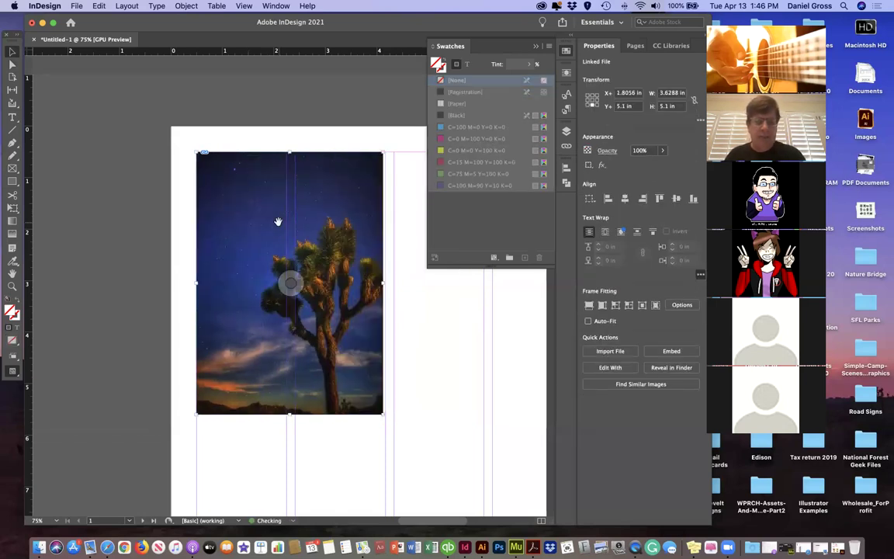
pyautogui.press('super+alt+period')
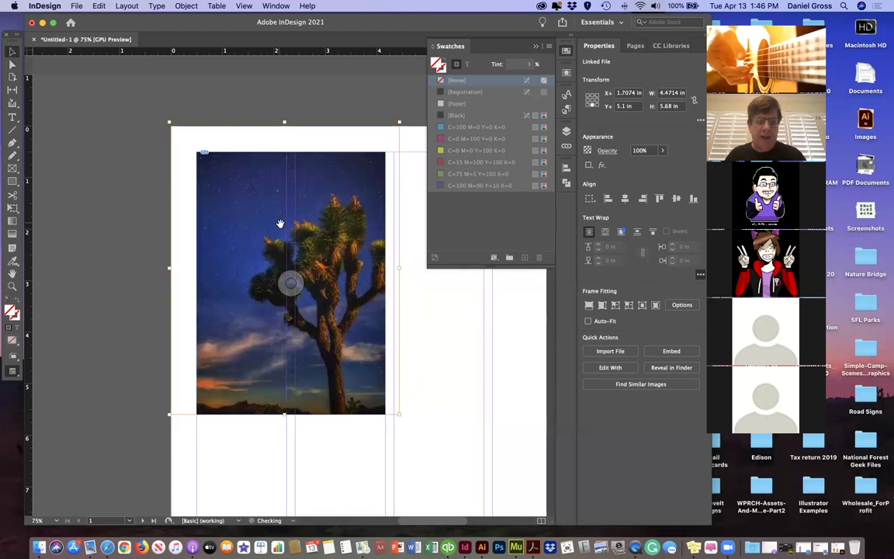
pyautogui.press('super+alt+period')
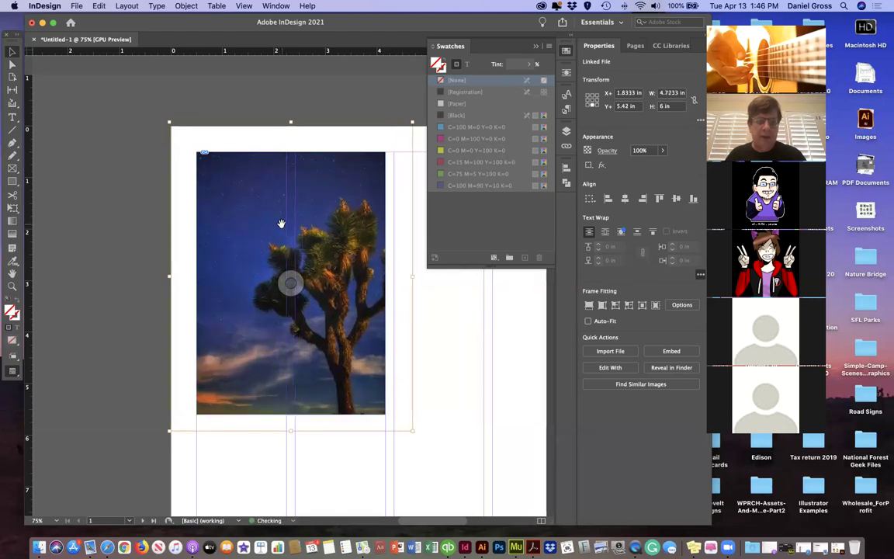
# Step: Select the photo's frame and give it a black stroke with no fill
pyautogui.click(124, 190)
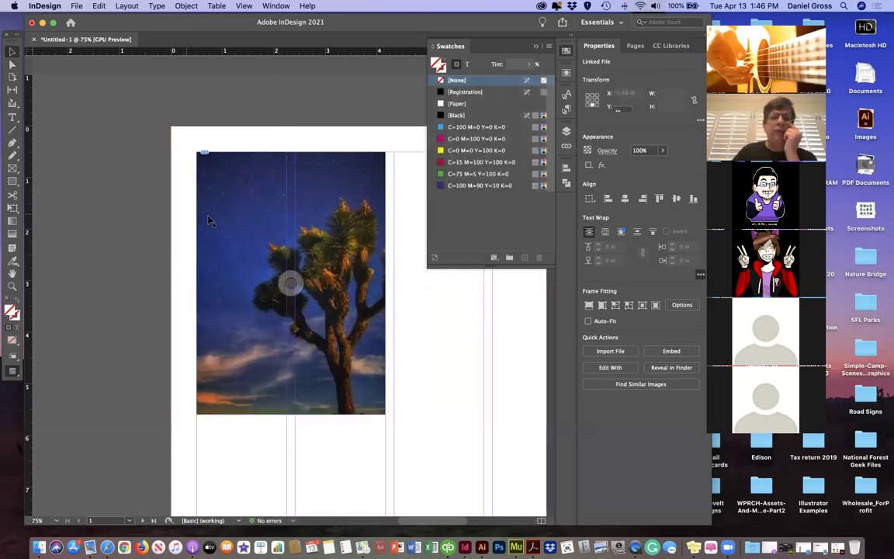
pyautogui.click(211, 225)
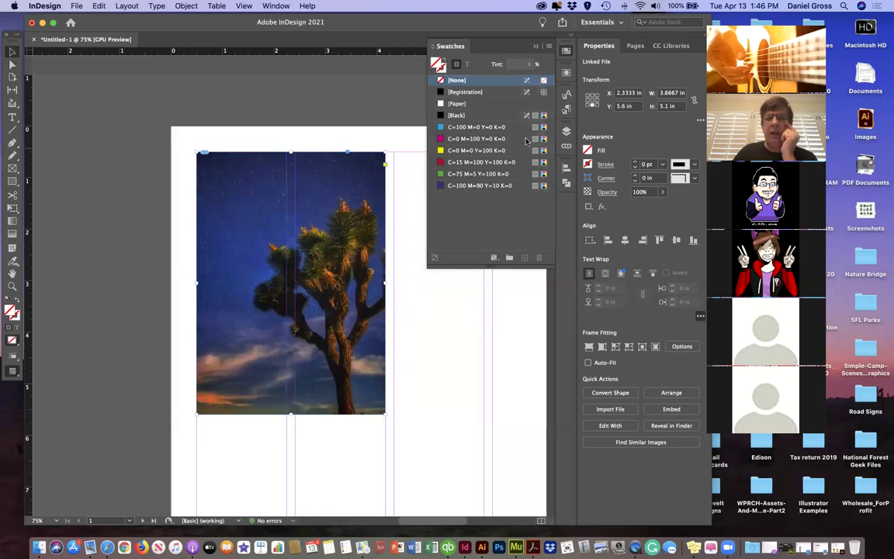
pyautogui.click(454, 115)
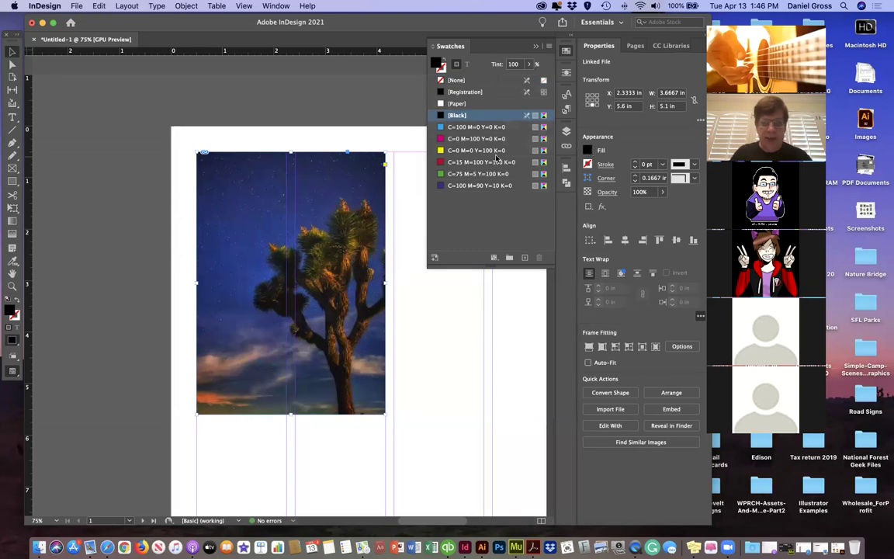
pyautogui.click(16, 301)
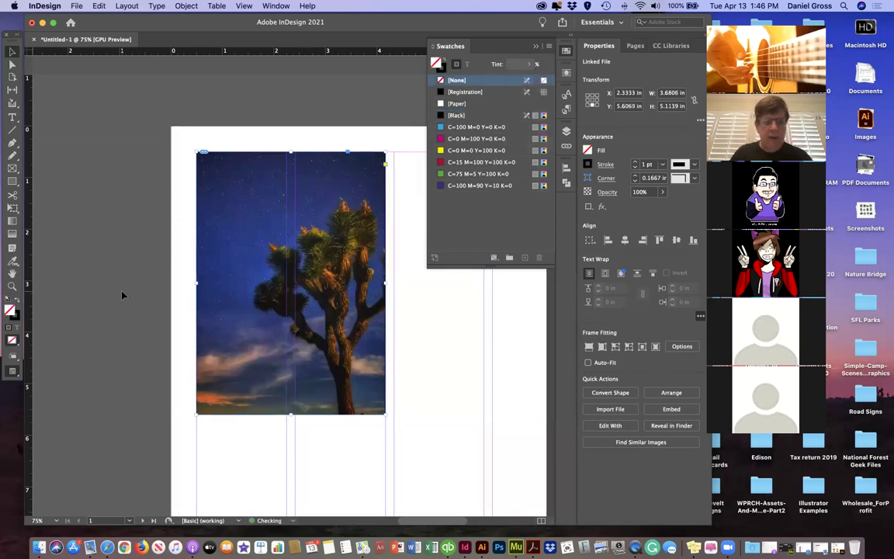
# Step: Increase the frame's stroke weight to 10 pt
pyautogui.click(635, 162)
pyautogui.click(635, 161)
pyautogui.click(635, 161)
pyautogui.click(635, 162)
pyautogui.click(635, 161)
pyautogui.click(635, 162)
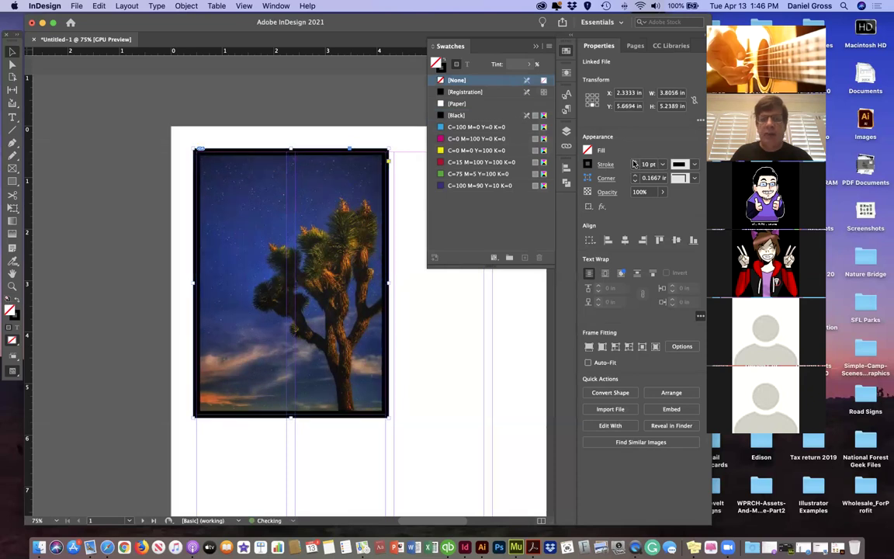
# Step: Recolor the frame's stroke with the magenta swatch C=0 M=100 Y=0 K=0, keep the fill at None, and deselect the frame
pyautogui.click(450, 138)
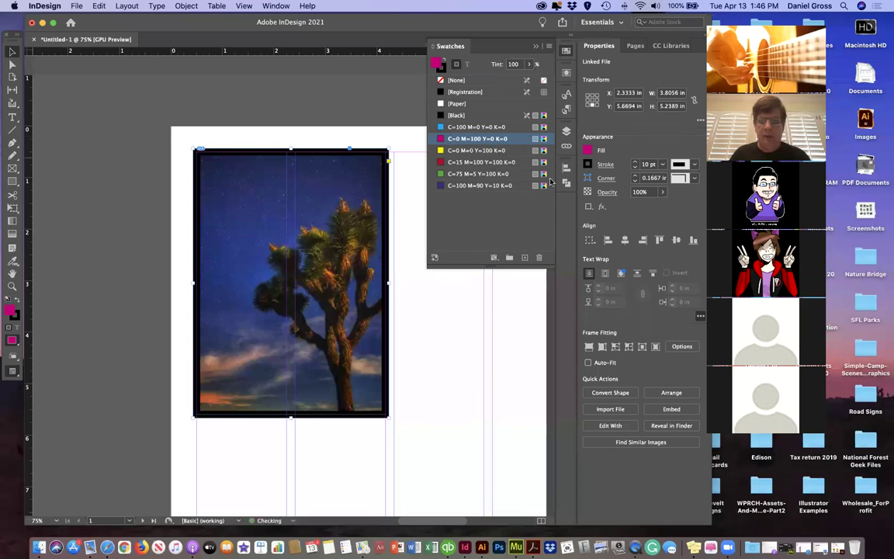
pyautogui.press('/')
pyautogui.click(588, 164)
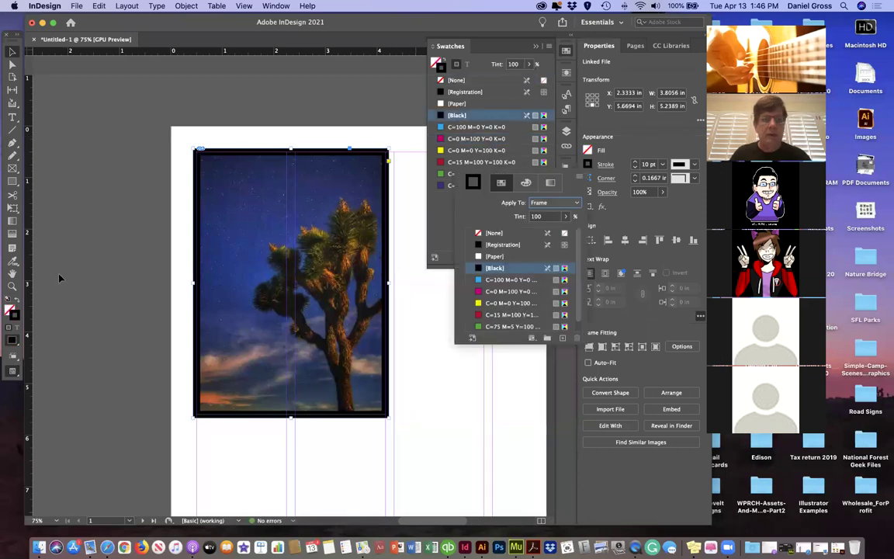
pyautogui.press('Escape')
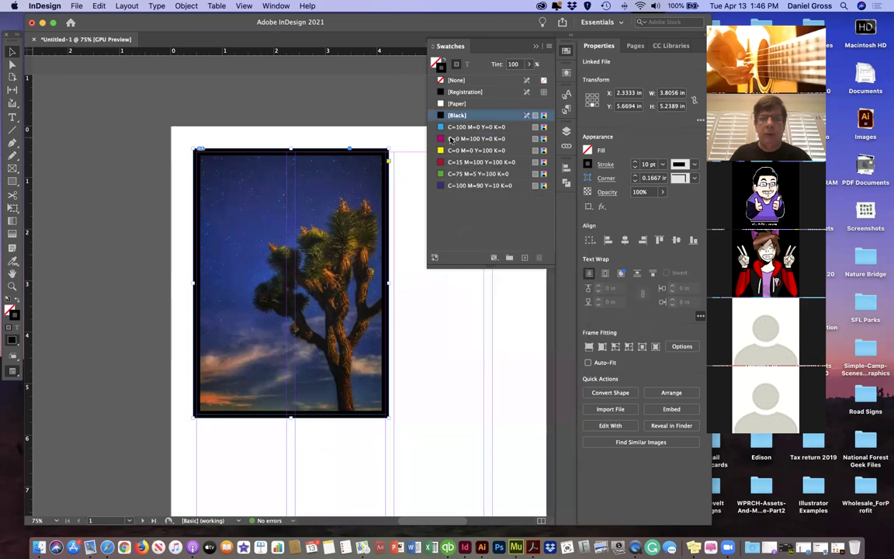
pyautogui.click(464, 140)
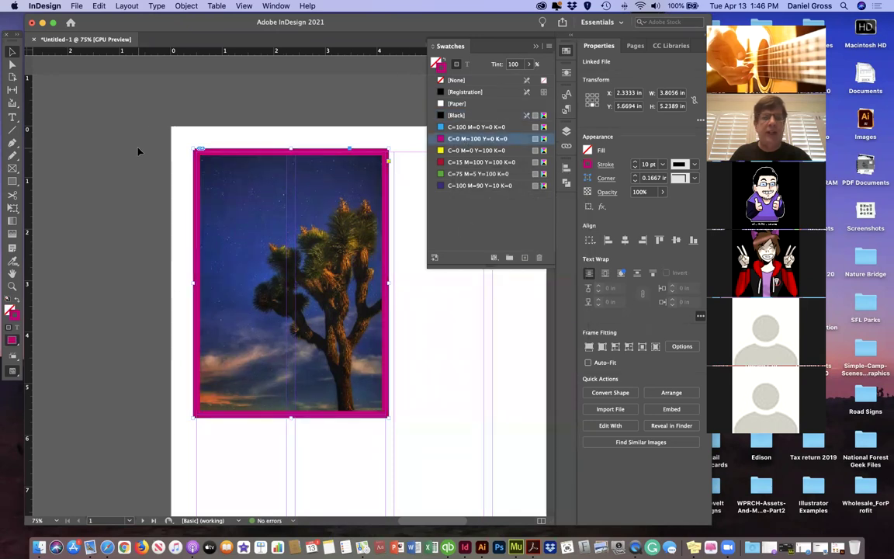
pyautogui.click(151, 141)
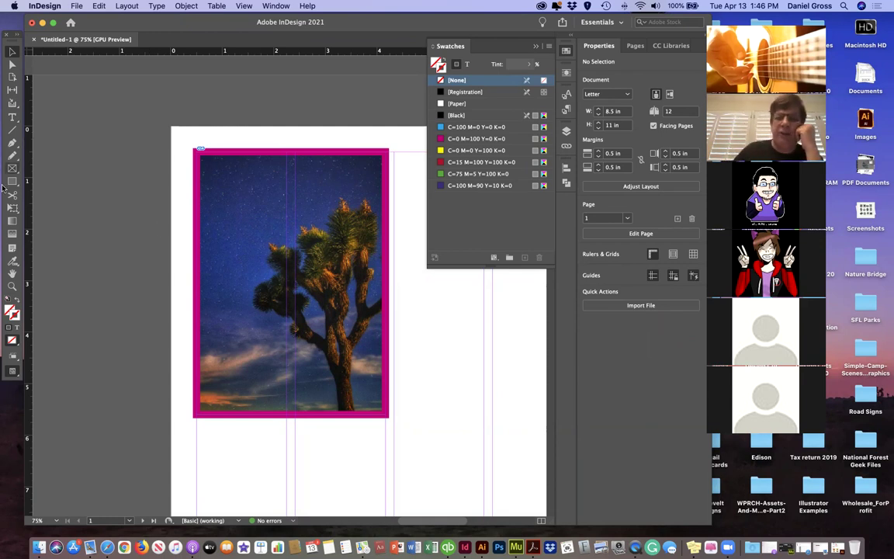
# Step: Select the photo's frame and try a multi-line stroke type on its border
pyautogui.click(260, 229)
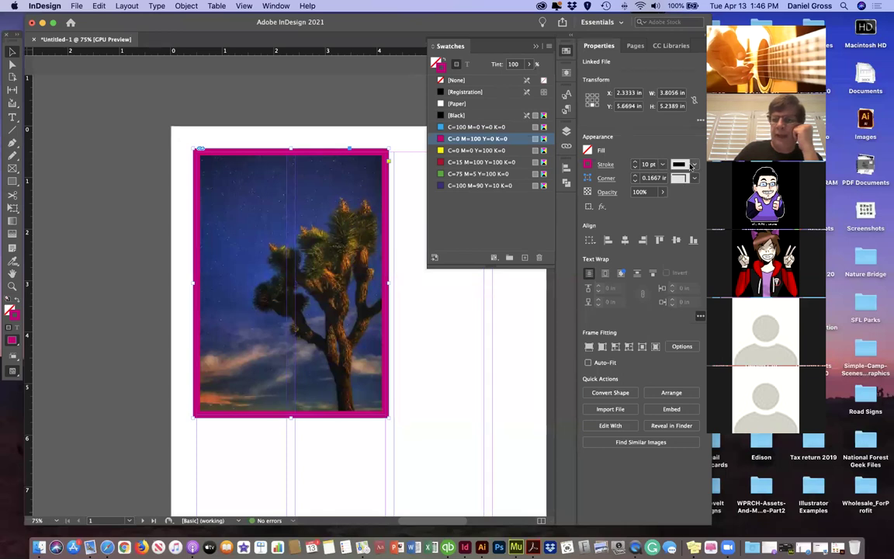
pyautogui.click(693, 165)
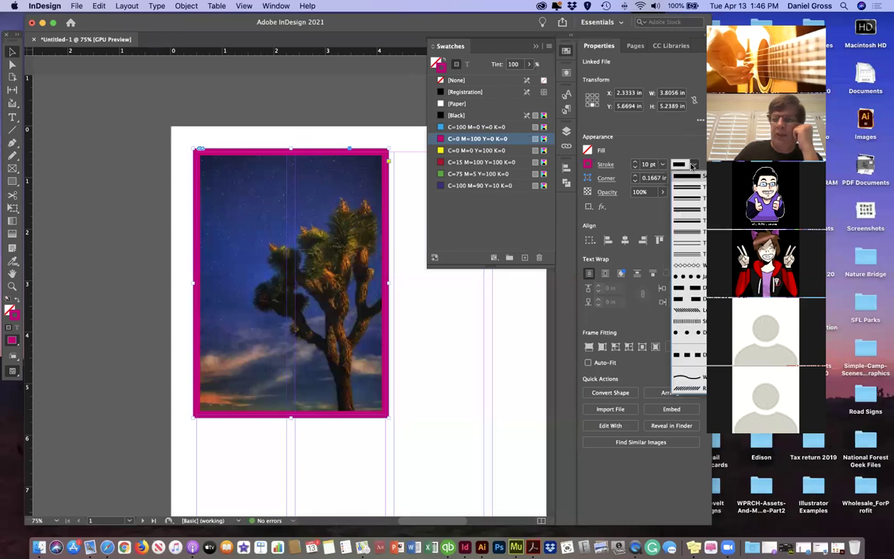
pyautogui.click(687, 234)
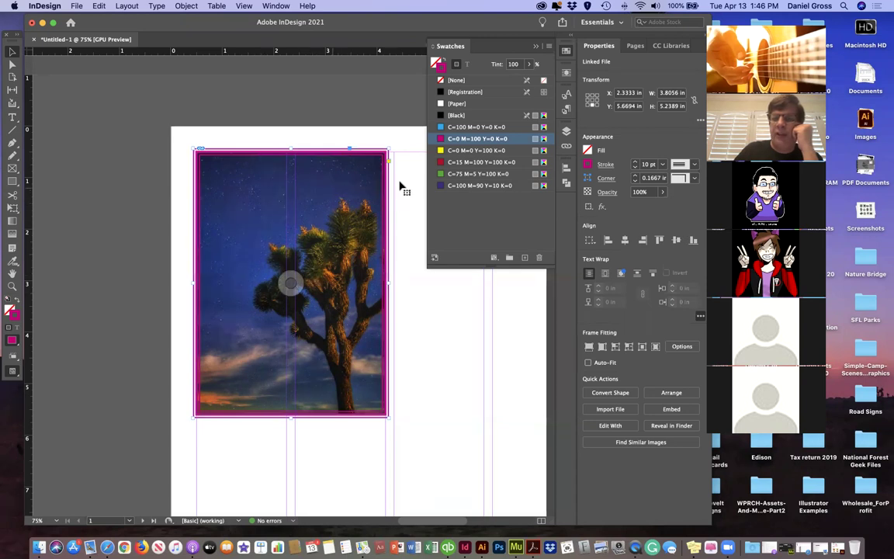
# Step: Try two dotted stroke types on the photo frame's border and set the stroke type back to Solid
pyautogui.click(694, 166)
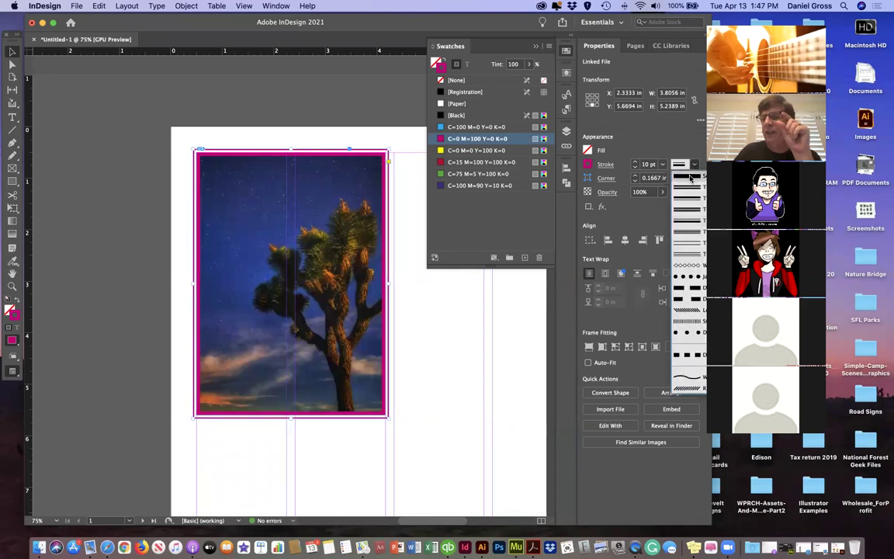
pyautogui.click(694, 277)
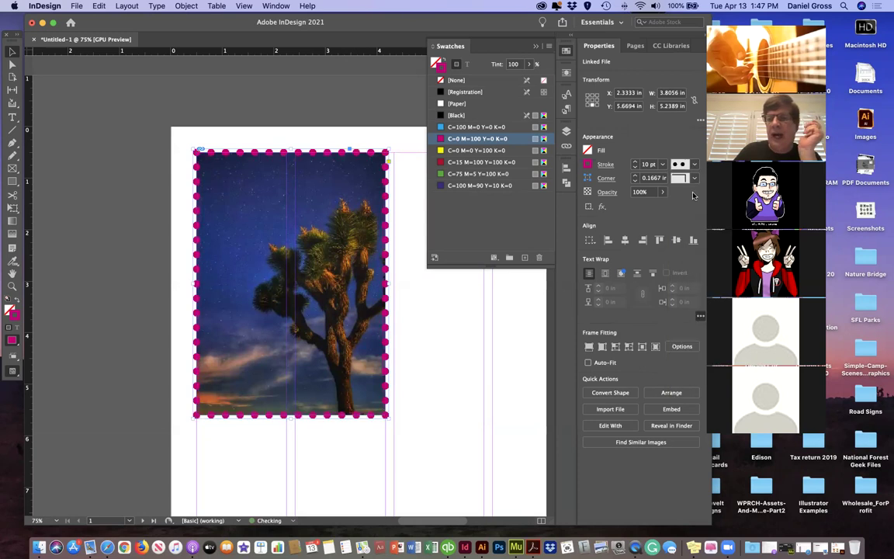
pyautogui.click(695, 165)
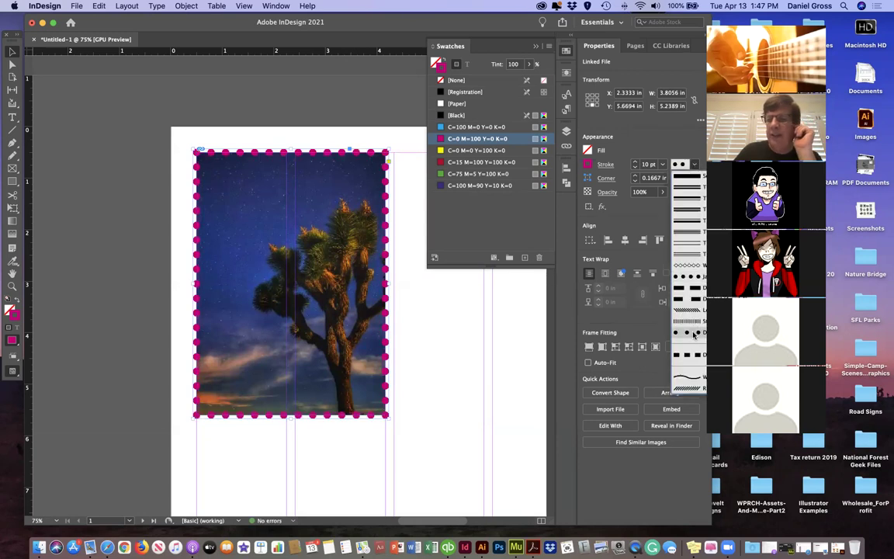
pyautogui.click(694, 335)
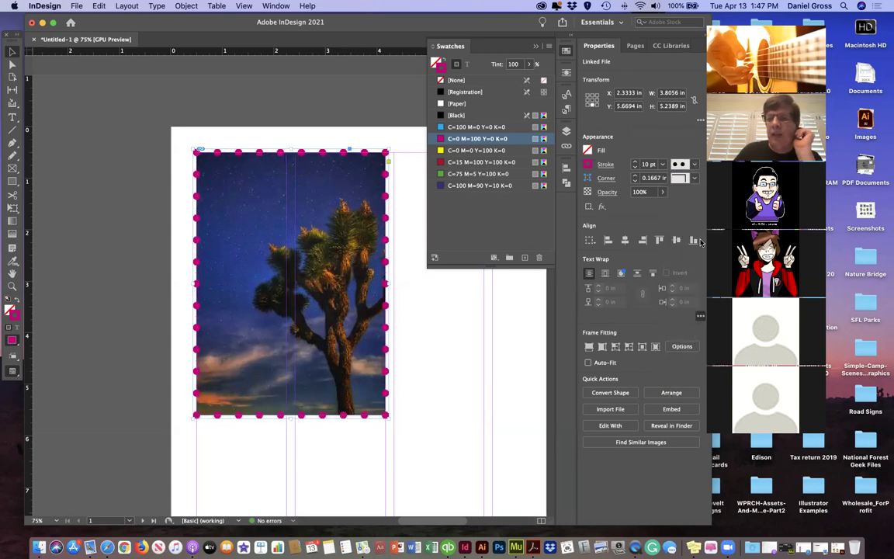
pyautogui.click(695, 164)
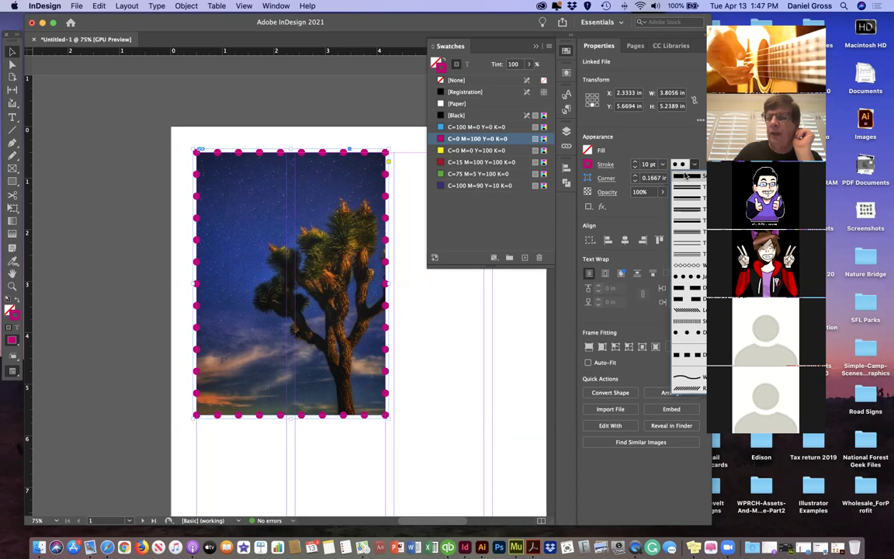
pyautogui.click(685, 177)
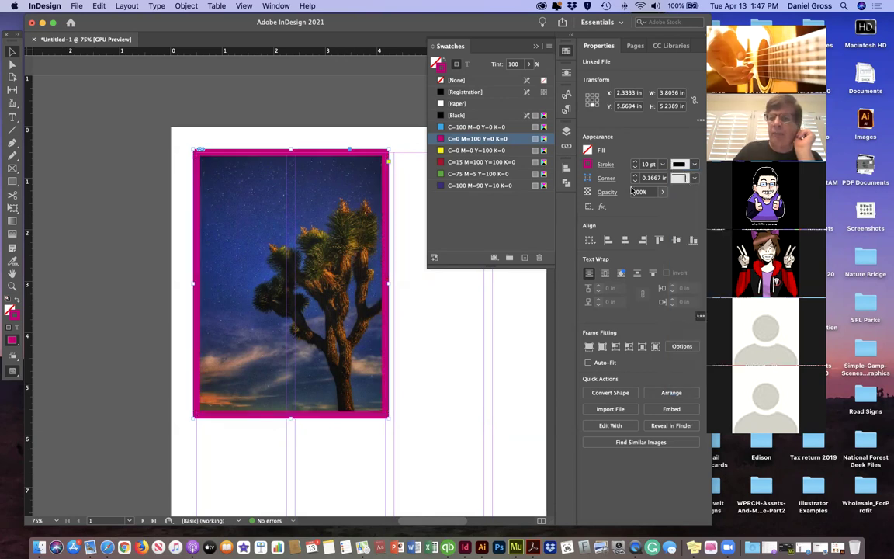
# Step: Try the Fancy corner shape on the photo's frame and change the corners to Rounded
pyautogui.click(696, 178)
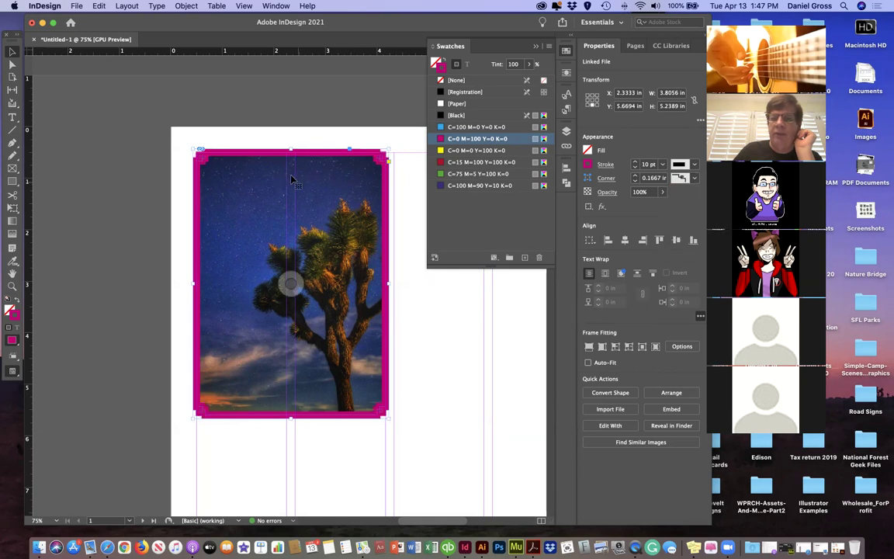
pyautogui.click(695, 178)
pyautogui.click(695, 245)
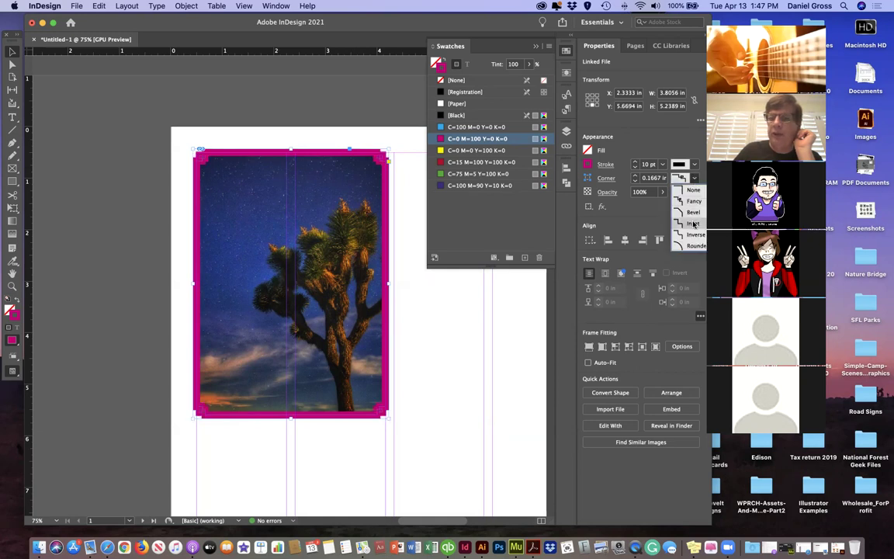
pyautogui.click(694, 178)
pyautogui.click(686, 246)
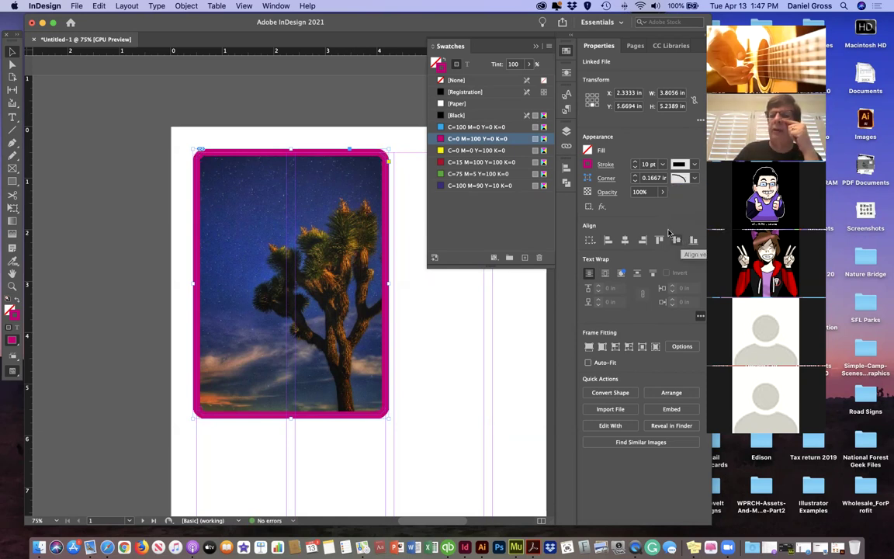
# Step: Enlarge the rounded corners of the photo's frame to a corner size of 0.9375 in
pyautogui.click(635, 175)
pyautogui.click(635, 175)
pyautogui.click(635, 175)
pyautogui.click(635, 175)
pyautogui.click(635, 175)
pyautogui.click(635, 176)
pyautogui.click(635, 175)
pyautogui.click(635, 175)
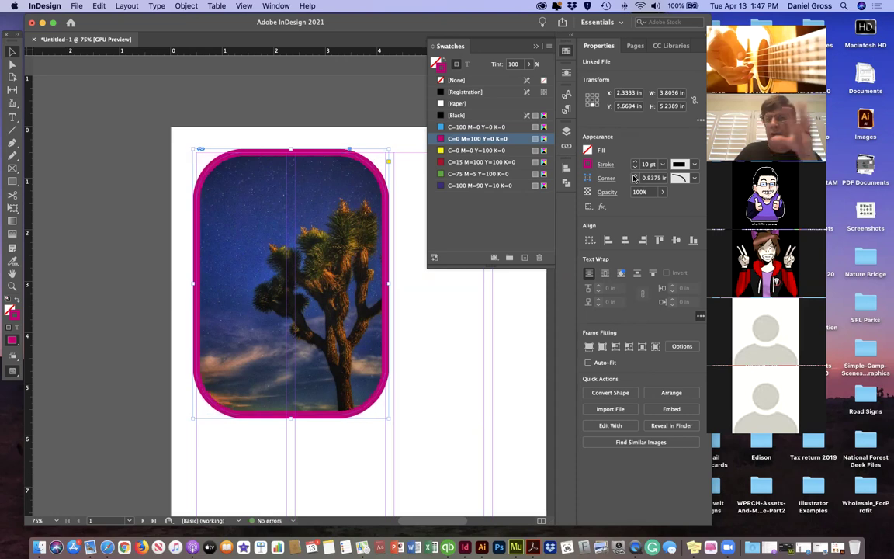
pyautogui.click(635, 175)
pyautogui.click(635, 175)
pyautogui.click(635, 177)
pyautogui.click(635, 176)
pyautogui.click(635, 176)
# Step: Reduce the photo frame's corner size to 0 in and set its corner shape to None
pyautogui.click(635, 180)
pyautogui.click(635, 180)
pyautogui.click(635, 180)
pyautogui.click(635, 181)
pyautogui.click(635, 180)
pyautogui.click(635, 180)
pyautogui.click(635, 181)
pyautogui.click(635, 180)
pyautogui.click(635, 180)
pyautogui.click(635, 180)
pyautogui.click(636, 180)
pyautogui.click(635, 180)
pyautogui.click(635, 181)
pyautogui.click(635, 180)
pyautogui.click(635, 180)
pyautogui.click(635, 180)
pyautogui.click(635, 180)
pyautogui.click(635, 180)
pyautogui.click(635, 180)
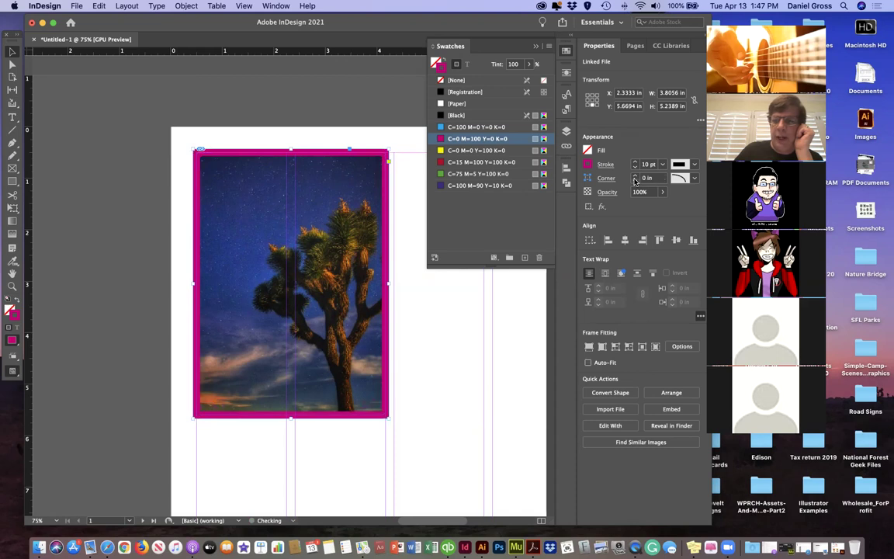
pyautogui.click(695, 180)
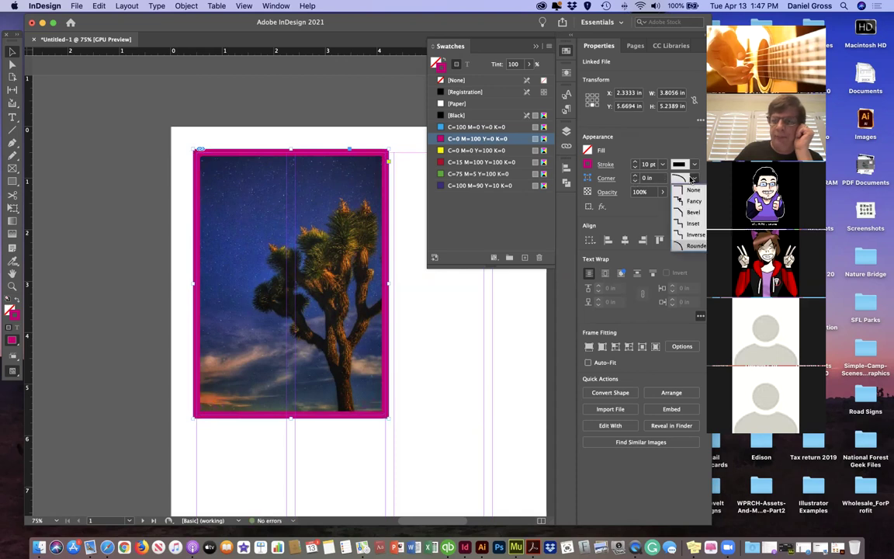
pyautogui.click(687, 170)
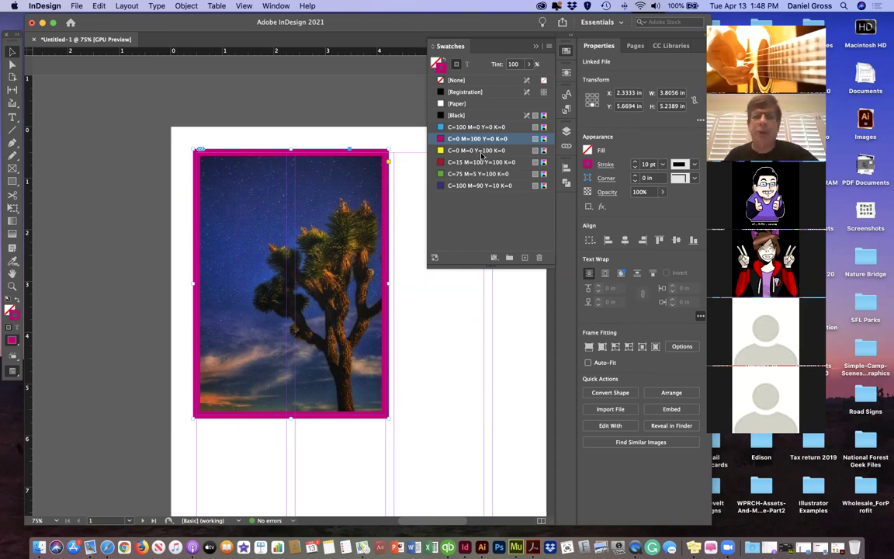
# Step: Draw an empty rectangle frame about 1.84 by 1.52 in beside the photo on page 1
pyautogui.click(10, 153)
pyautogui.moveTo(415, 297); pyautogui.dragTo(509, 376)
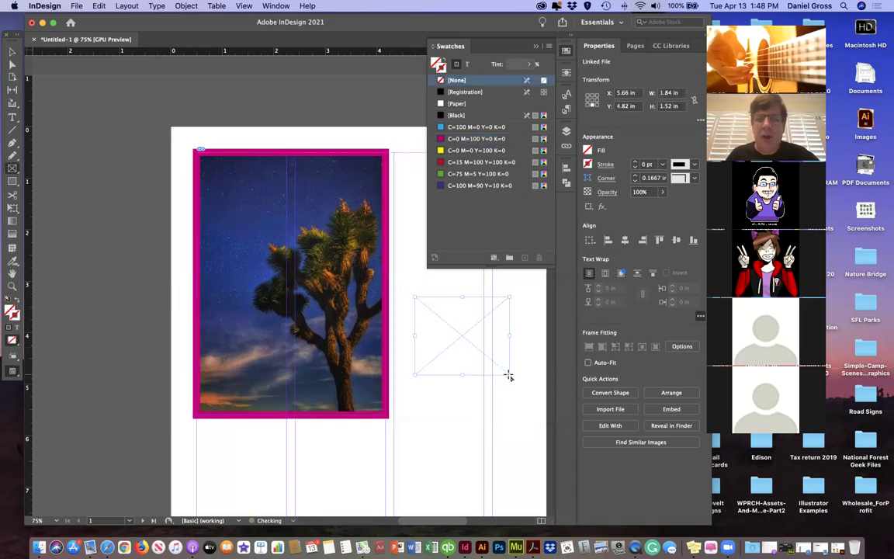
pyautogui.hscroll(1, 508, 376)
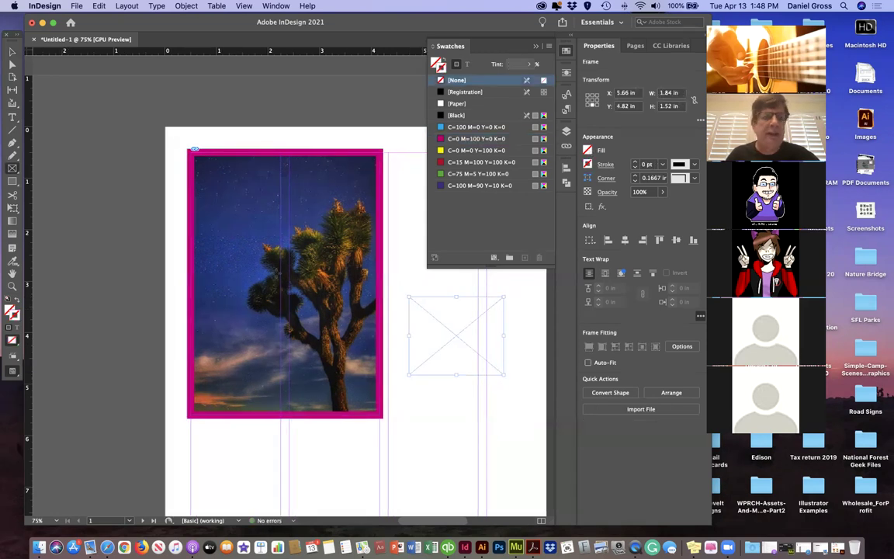
# Step: Give the new frame a 5 pt stroke in yellow C=0 M=0 Y=100 K=0 and a cyan C=100 M=0 Y=0 K=0 fill
pyautogui.click(461, 152)
pyautogui.click(635, 162)
pyautogui.click(635, 161)
pyautogui.click(635, 161)
pyautogui.click(635, 162)
pyautogui.click(635, 162)
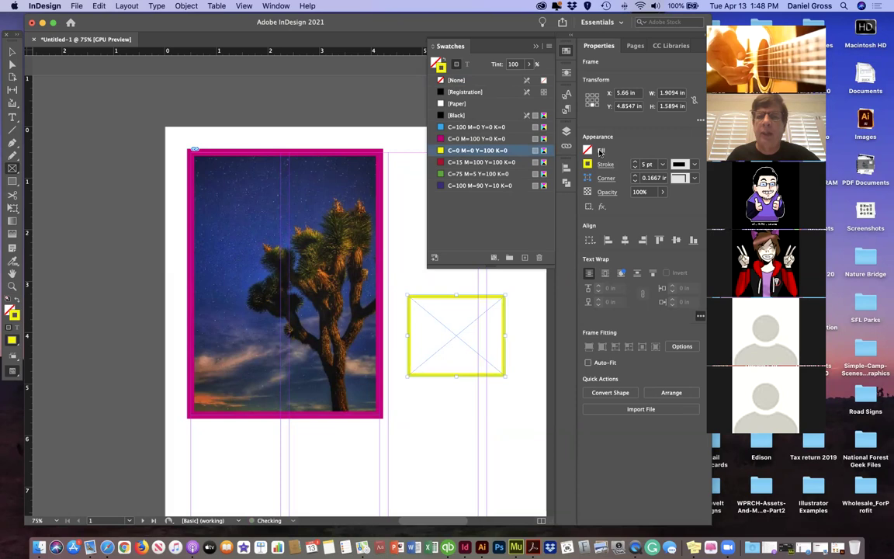
pyautogui.click(588, 150)
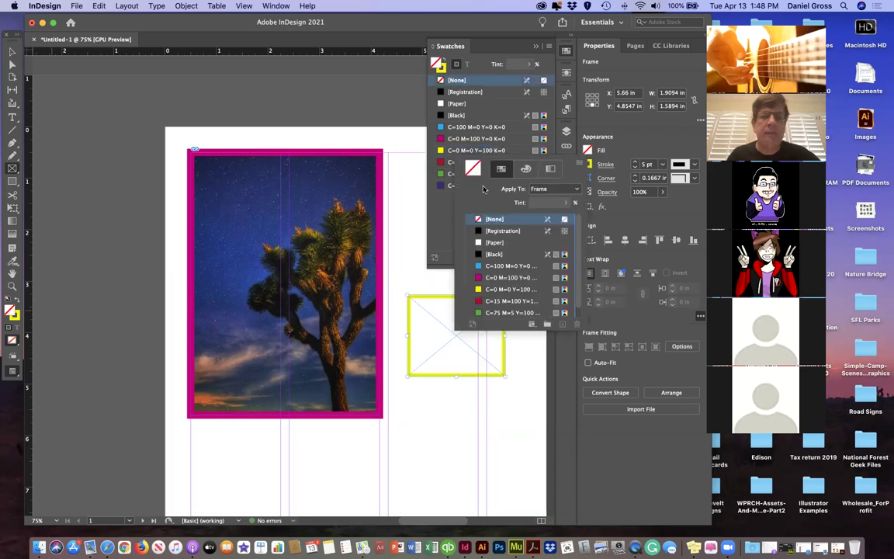
pyautogui.click(475, 127)
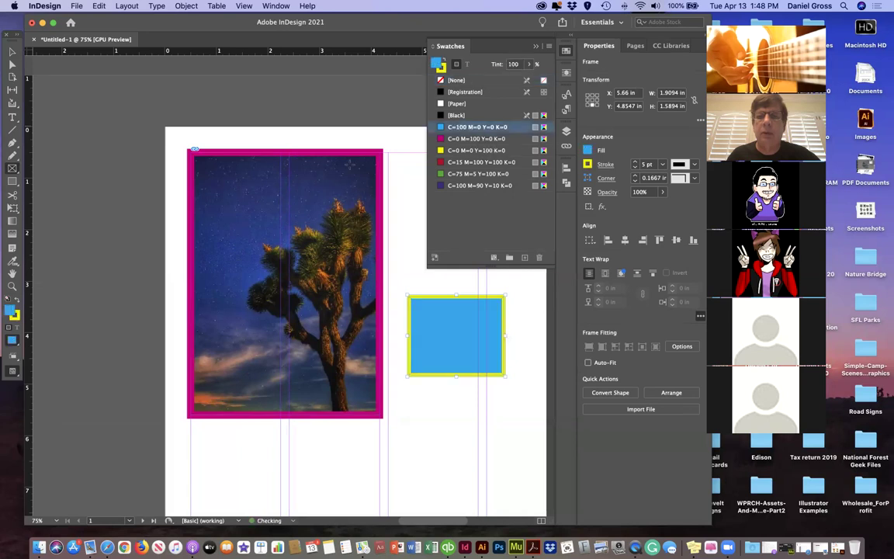
# Step: Shift the cyan frame slightly up the page and make it about 1.84 by 1.28 in
pyautogui.click(12, 52)
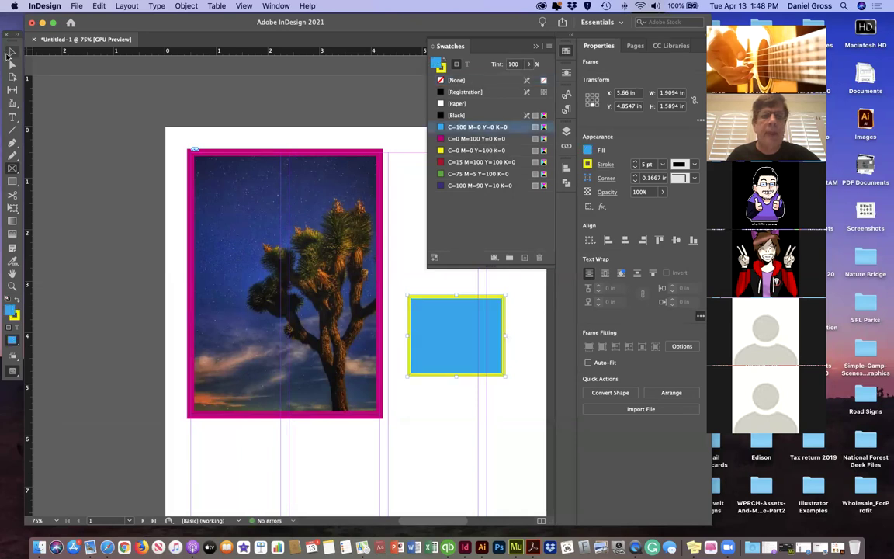
pyautogui.click(392, 353)
pyautogui.click(446, 351)
pyautogui.moveTo(448, 357); pyautogui.dragTo(506, 338)
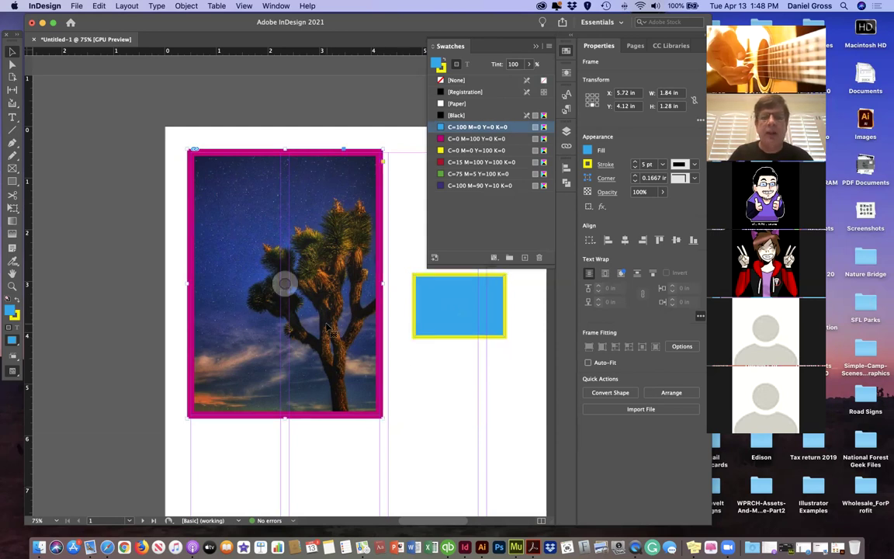
# Step: Select the photo's frame, and switch to the Direct Selection tool to select the image inside it
pyautogui.click(292, 296)
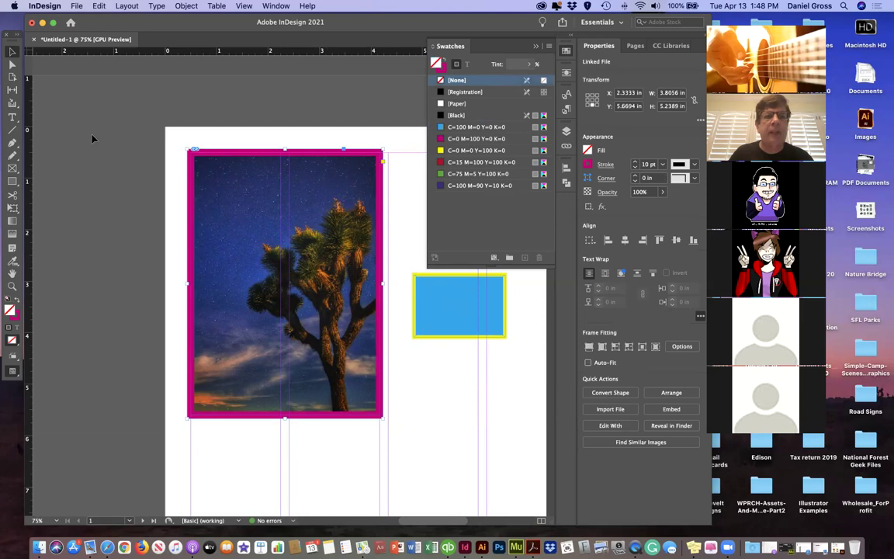
pyautogui.click(8, 67)
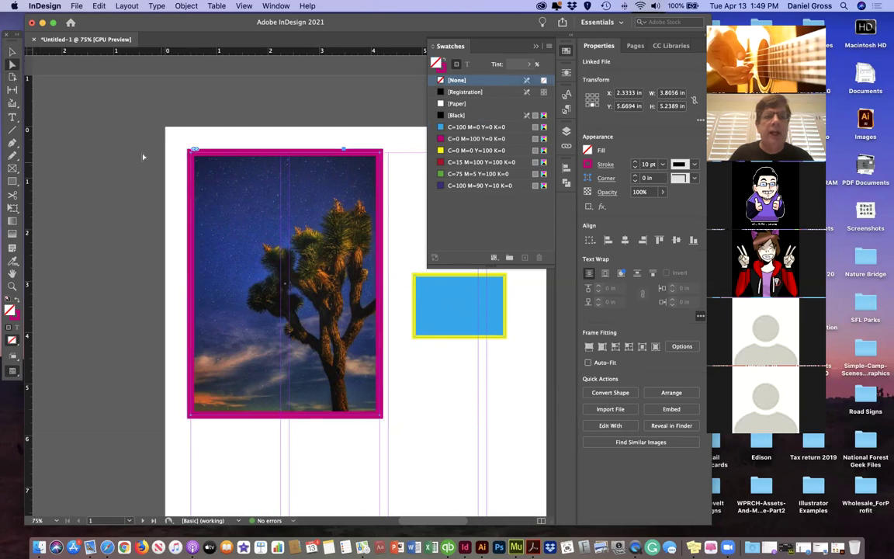
pyautogui.click(299, 237)
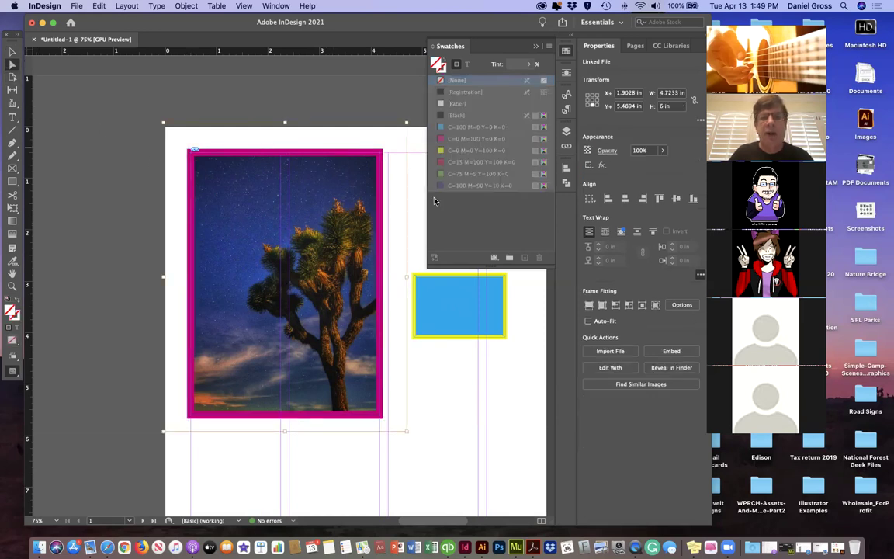
pyautogui.hscroll(3, 378, 278)
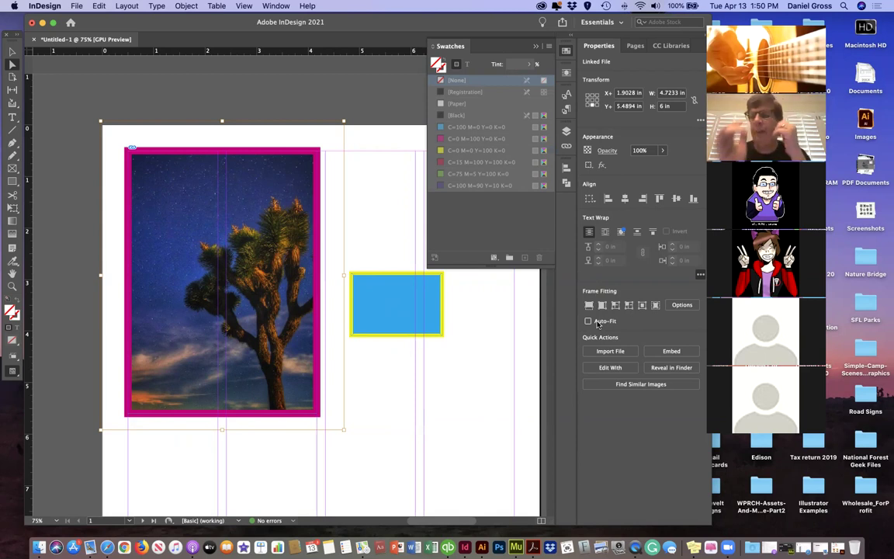
pyautogui.click(682, 305)
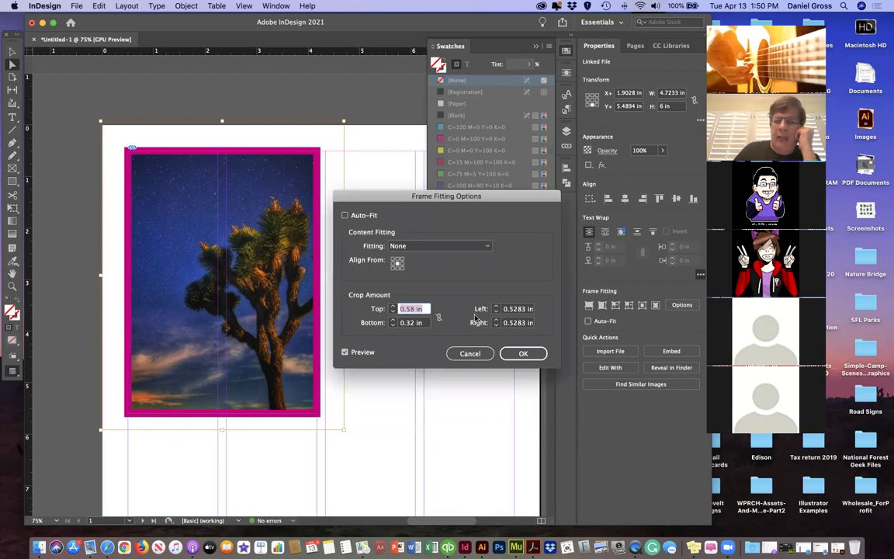
pyautogui.click(345, 216)
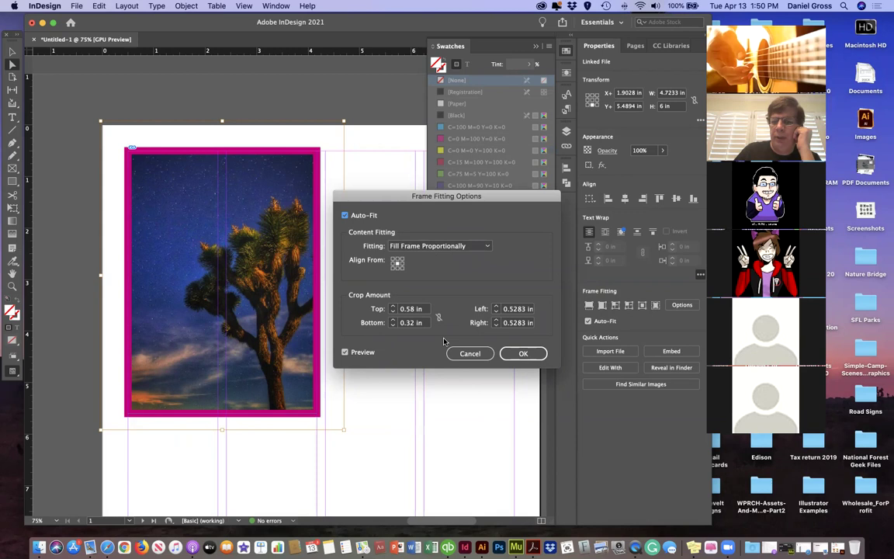
pyautogui.click(469, 354)
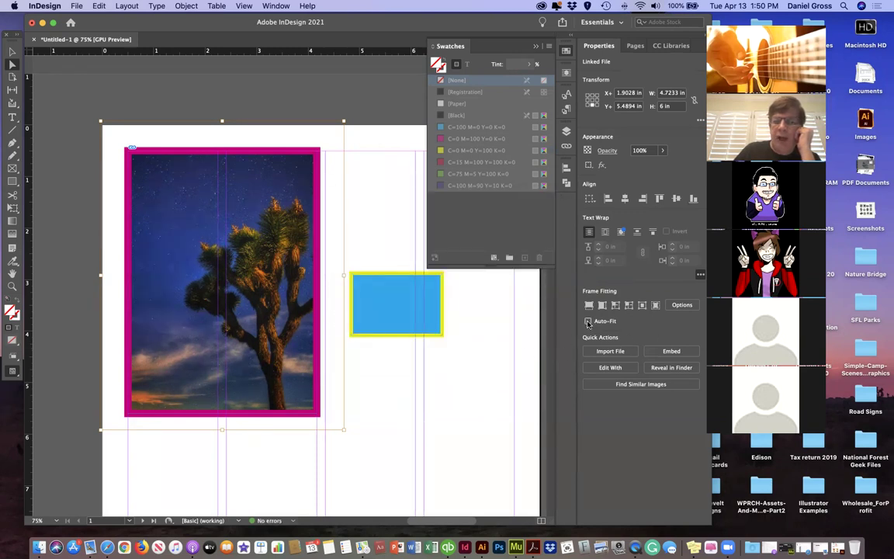
# Step: Turn on Auto-Fit for the photo and try filling its frame proportionally
pyautogui.click(587, 321)
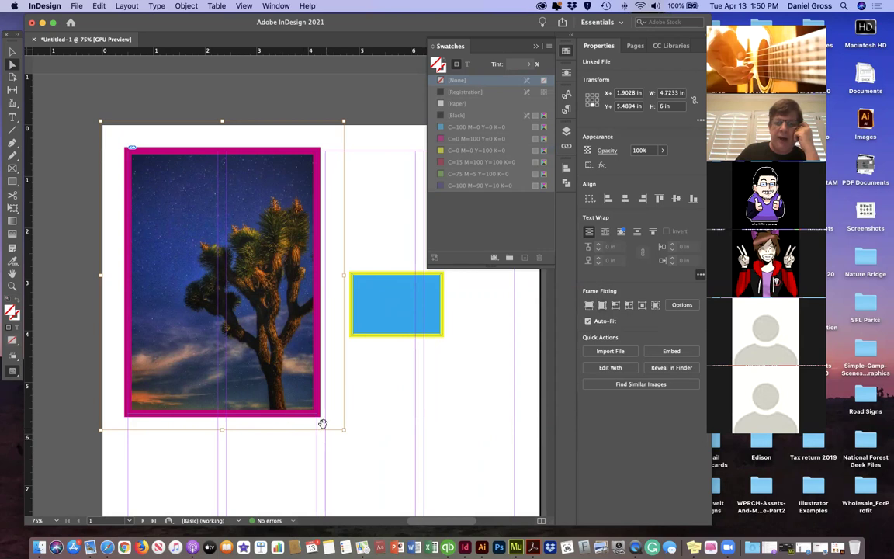
pyautogui.click(590, 307)
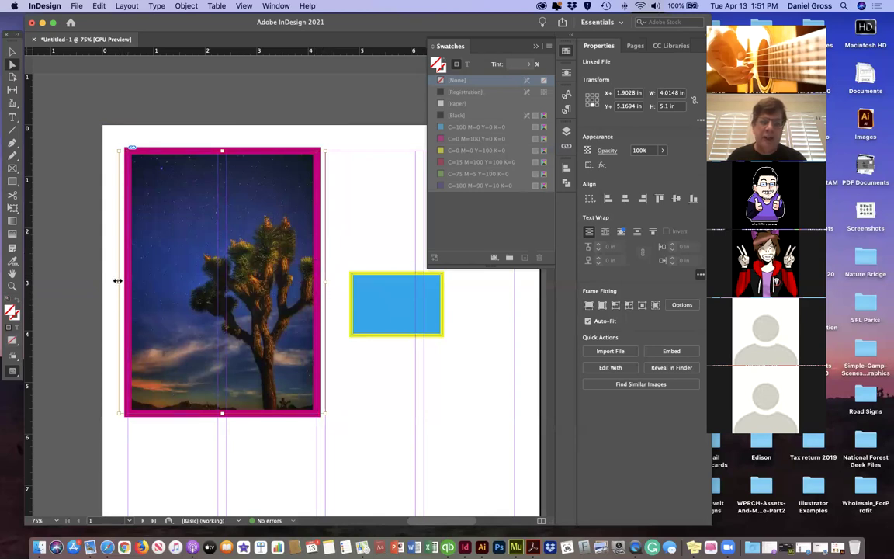
# Step: Try fitting the photo proportionally inside its frame and restore the image's earlier size and position
pyautogui.click(602, 305)
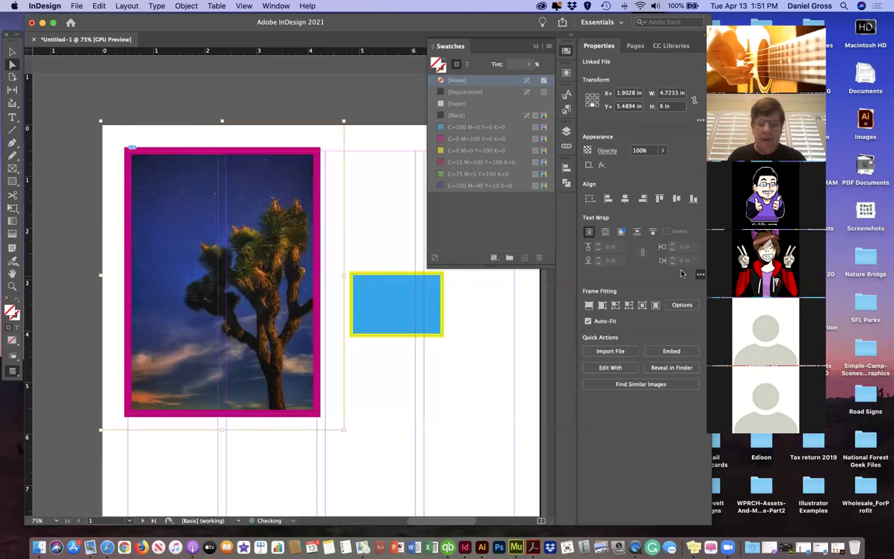
pyautogui.click(602, 305)
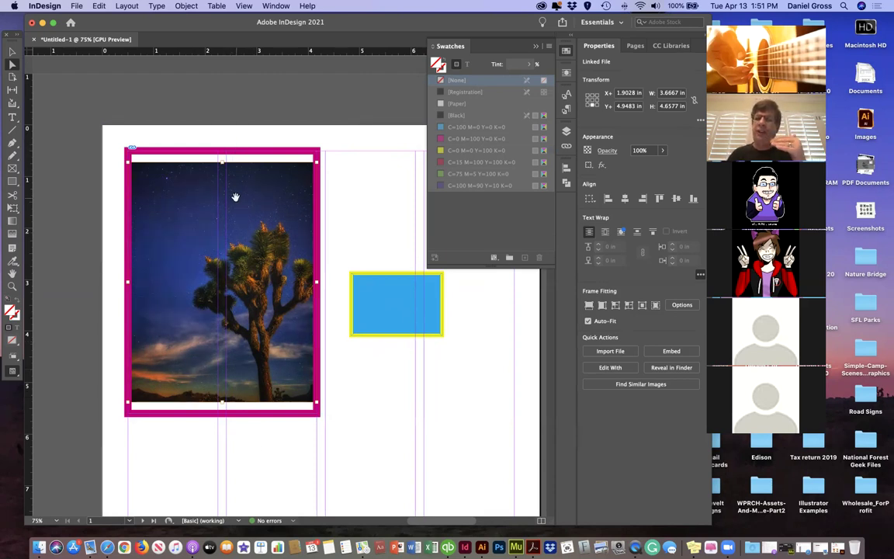
pyautogui.press('super+alt+shift+c')
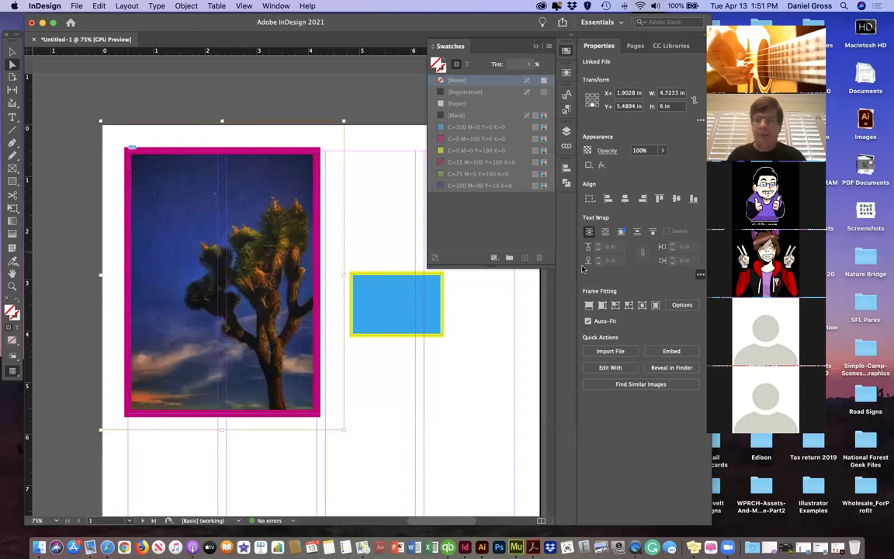
# Step: Try fitting the photo's content to its frame, undo that fit, and fit the frame to the content instead
pyautogui.click(614, 305)
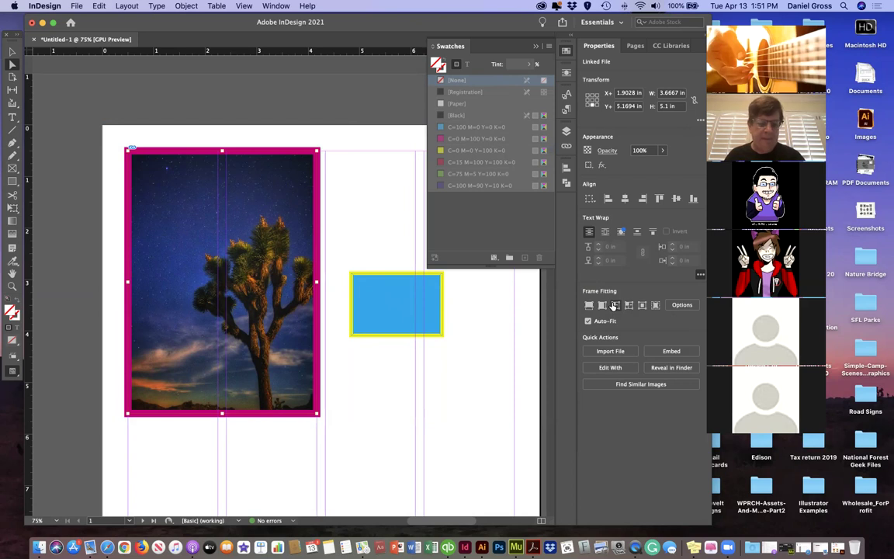
pyautogui.click(615, 305)
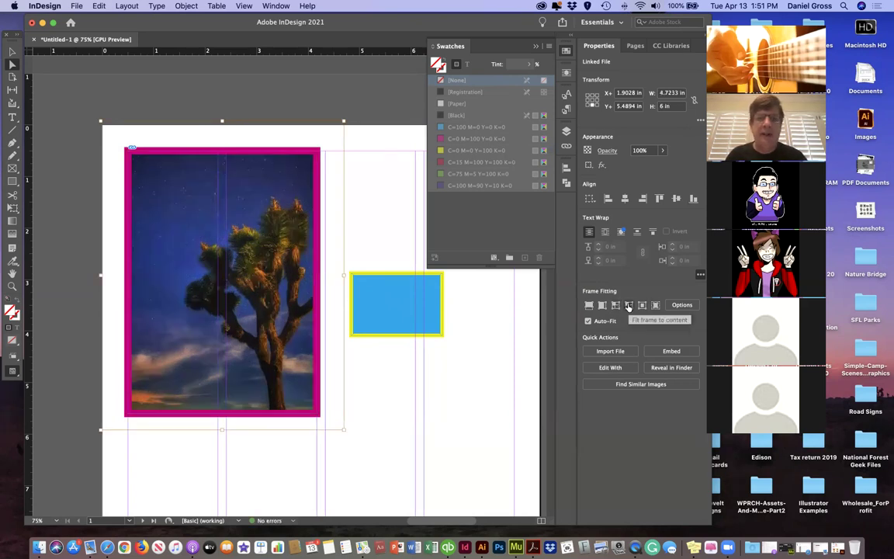
pyautogui.click(629, 305)
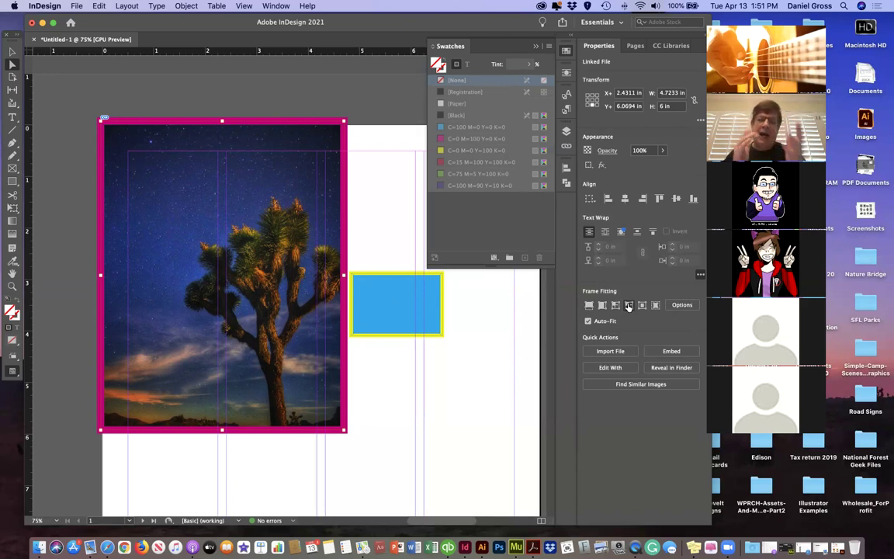
# Step: Try centring the Joshua tree photo's content in its smaller frame and applying the content-aware fit
pyautogui.click(629, 306)
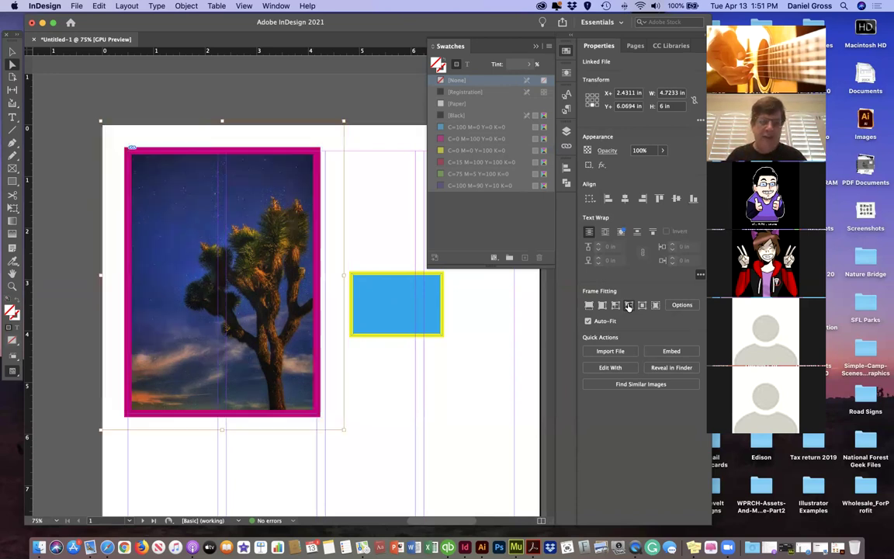
pyautogui.click(643, 306)
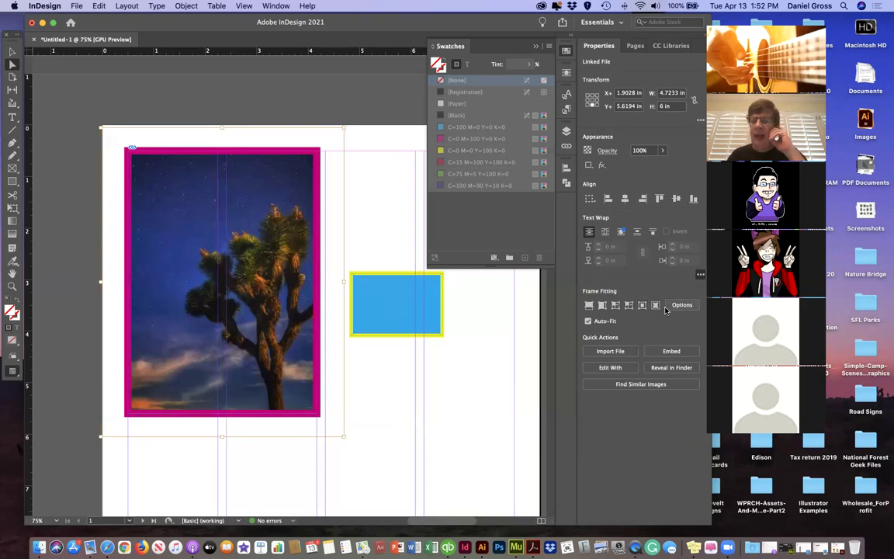
pyautogui.click(656, 306)
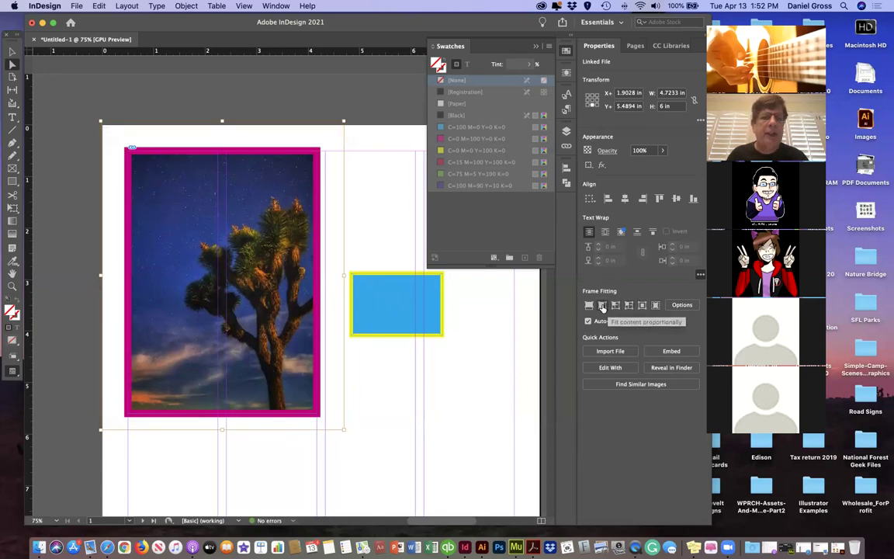
# Step: Fill the Joshua tree photo's frame proportionally
pyautogui.click(602, 306)
pyautogui.click(590, 306)
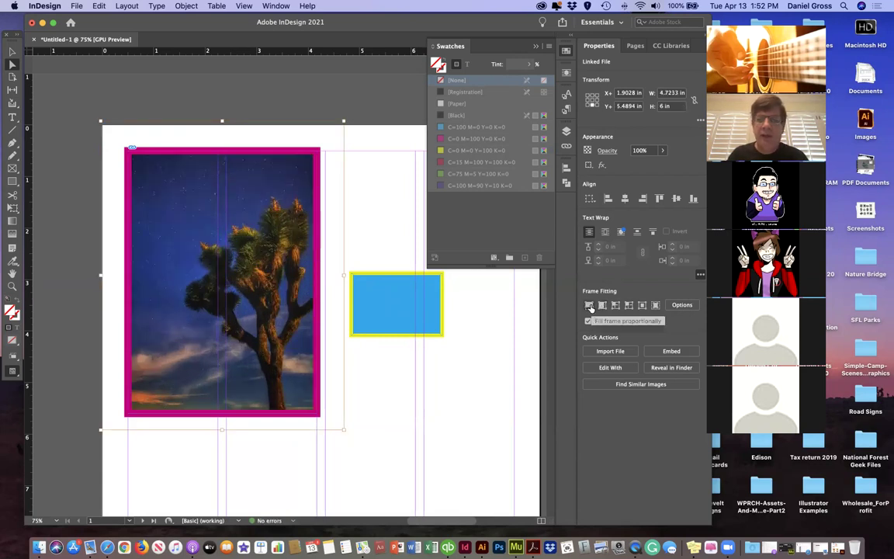
pyautogui.click(590, 306)
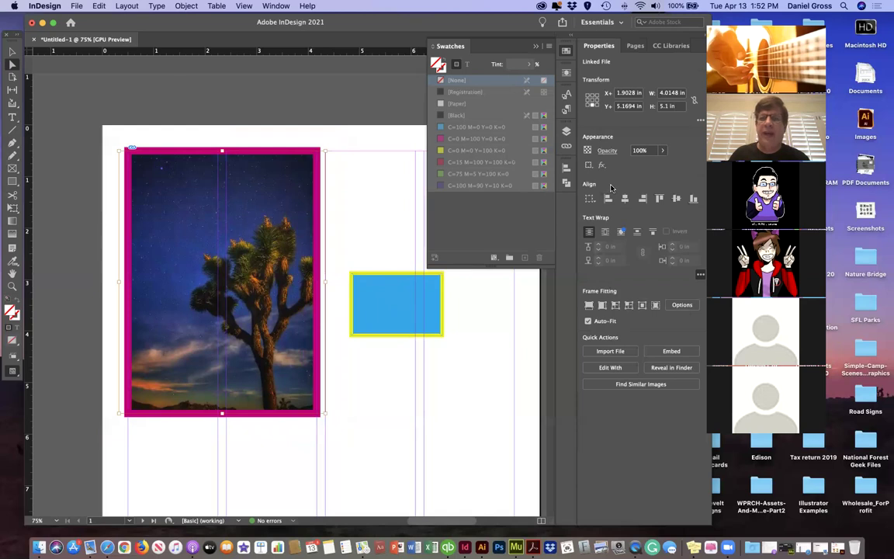
# Step: Remove the magenta stroke from the Joshua tree photo's frame by setting its weight to 0 pt
pyautogui.press('v')
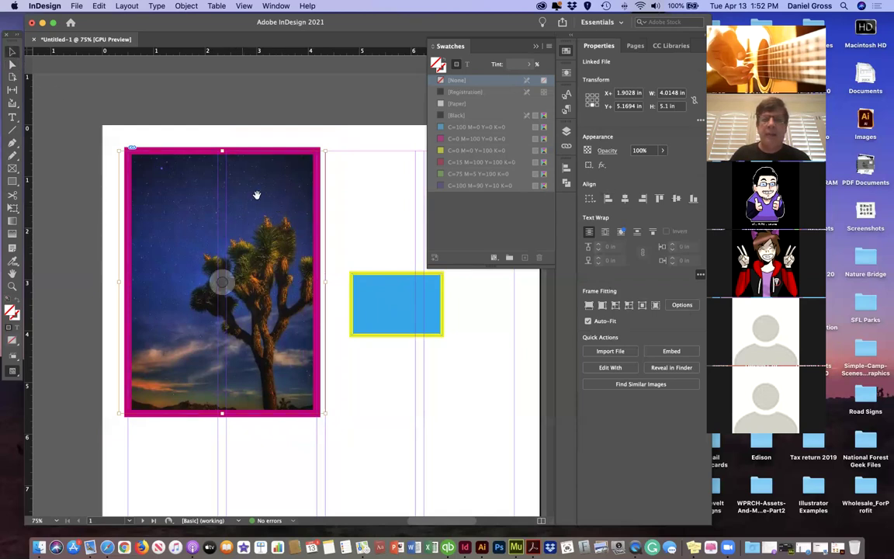
pyautogui.moveTo(233, 135); pyautogui.dragTo(287, 373)
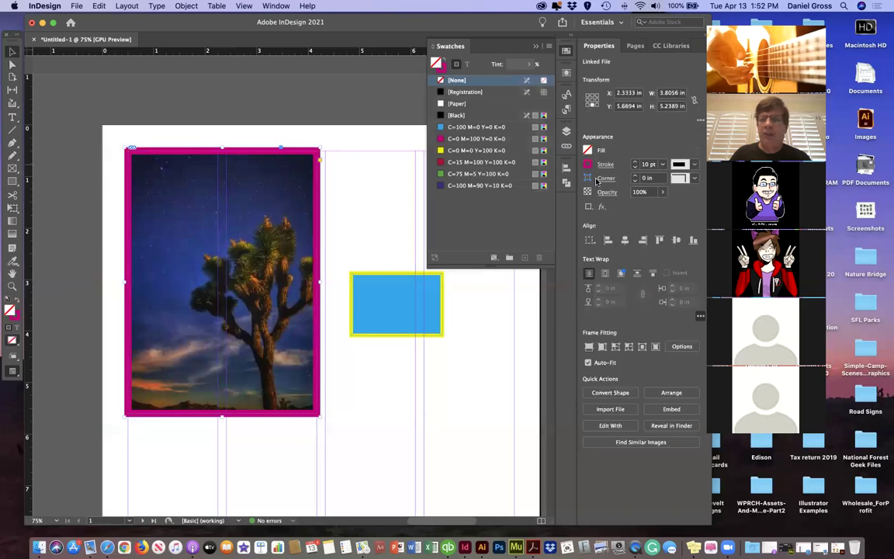
pyautogui.click(664, 164)
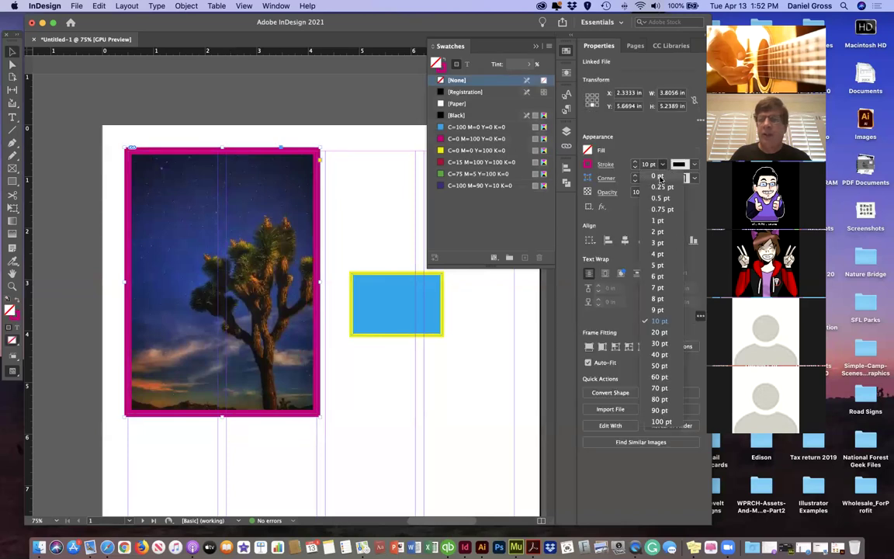
pyautogui.click(659, 179)
pyautogui.click(379, 210)
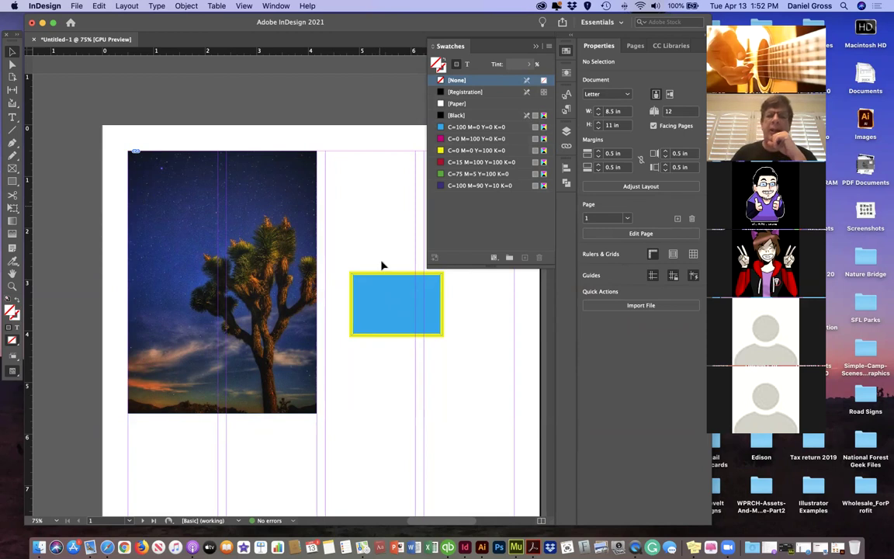
# Step: Move the blue rectangle with the yellow stroke up the page to about X 6.08 in, Y 2.53 in
pyautogui.click(380, 299)
pyautogui.hscroll(3, 369, 301)
pyautogui.moveTo(304, 302); pyautogui.dragTo(323, 230)
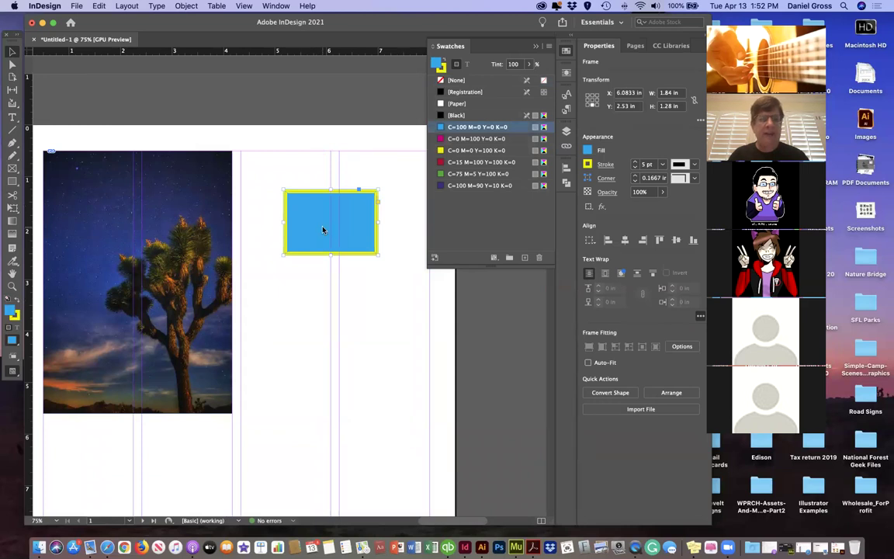
# Step: Compare the abi-dunes files in the Desktop Photos folder and place abi-dunes2.jpg inside the blue rectangle
pyautogui.press('super+s')
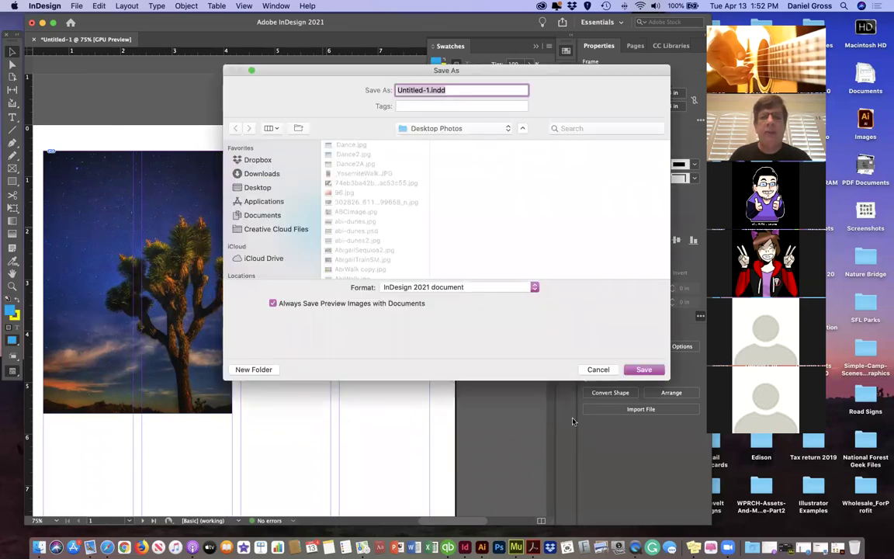
pyautogui.click(598, 369)
pyautogui.click(77, 6)
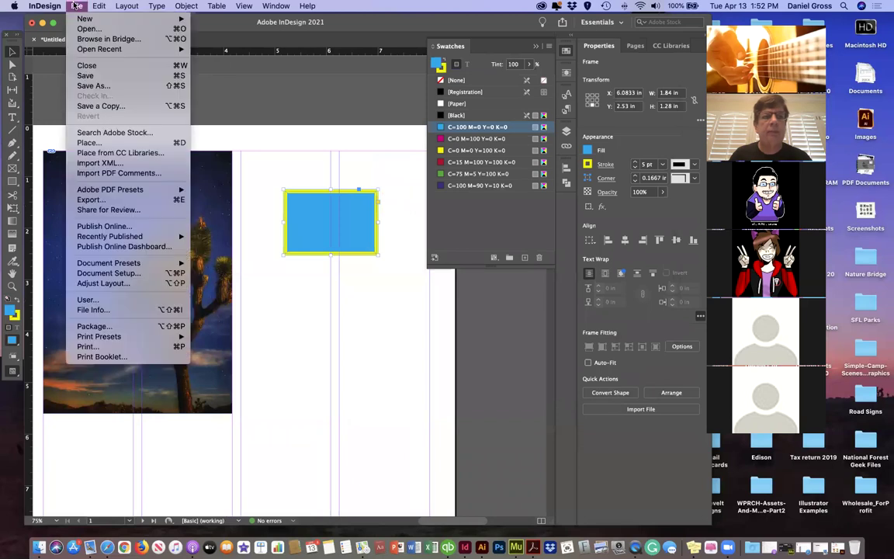
pyautogui.click(78, 143)
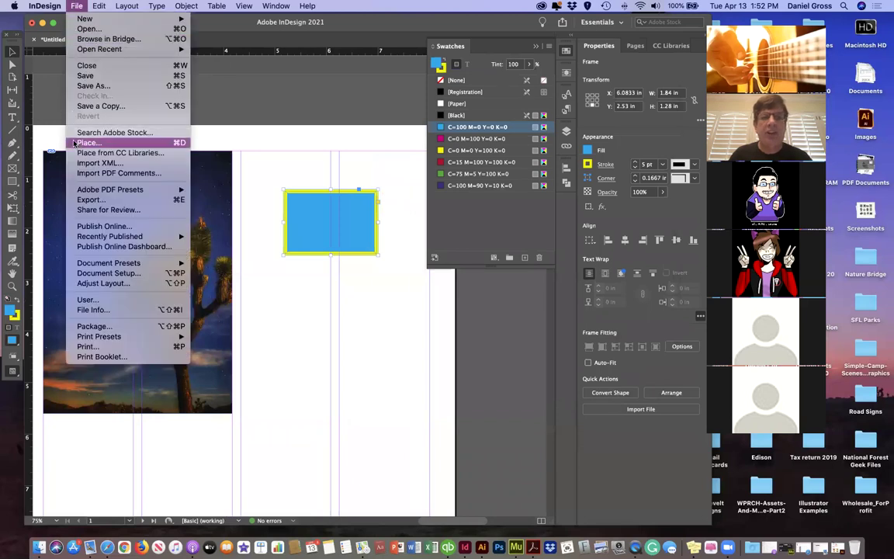
pyautogui.scroll(-1, 350, 164)
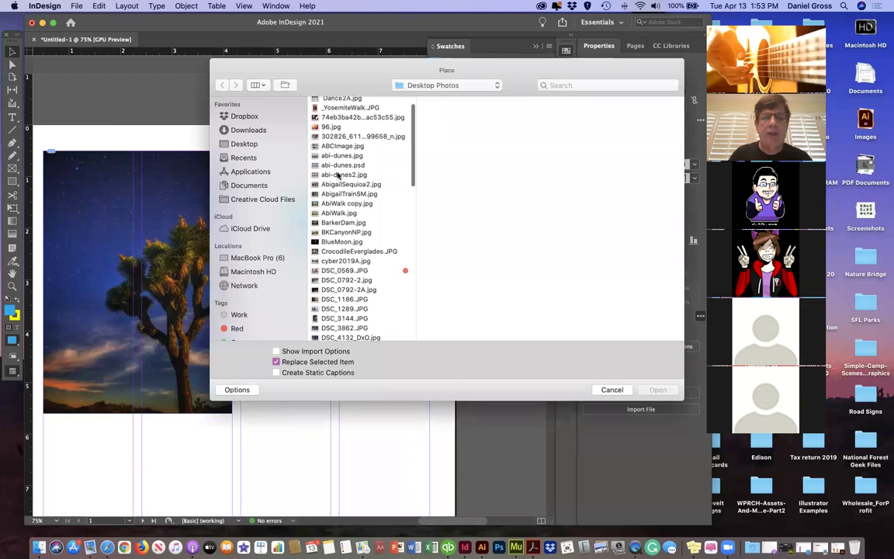
pyautogui.click(339, 175)
pyautogui.click(338, 160)
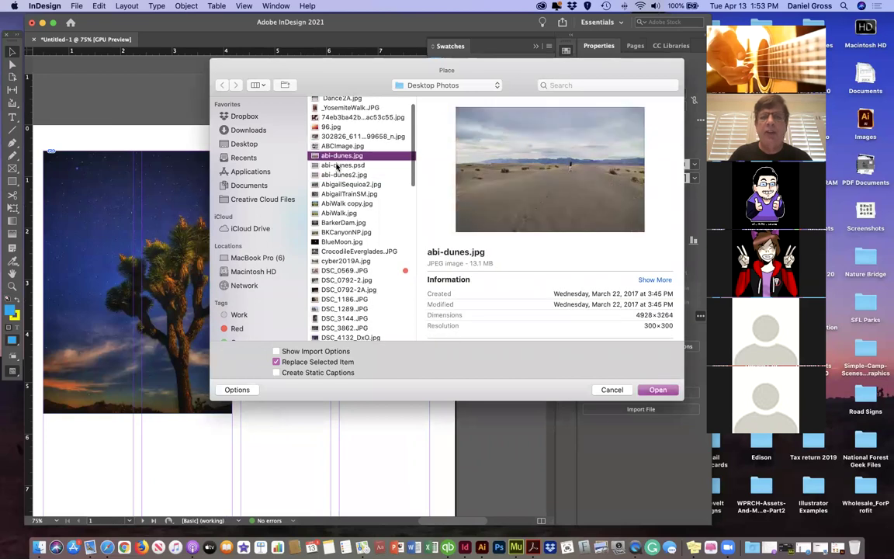
pyautogui.click(338, 165)
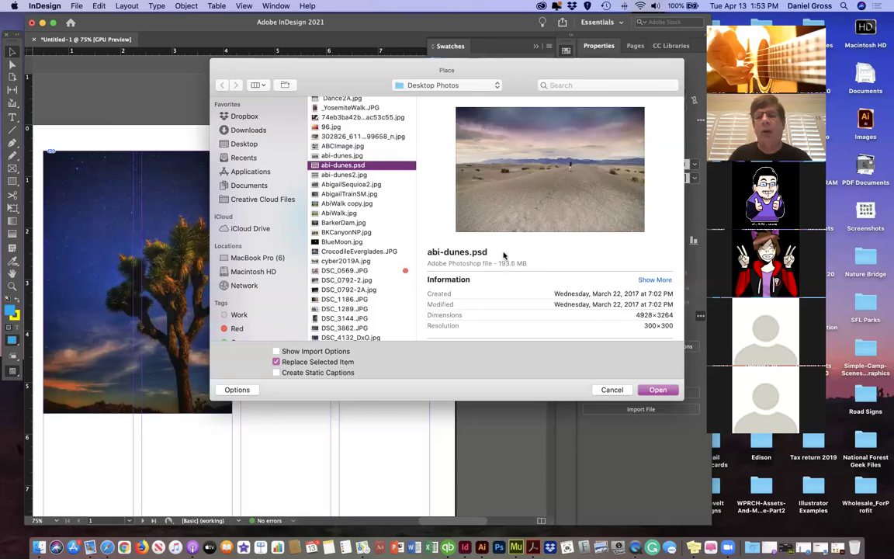
pyautogui.click(349, 174)
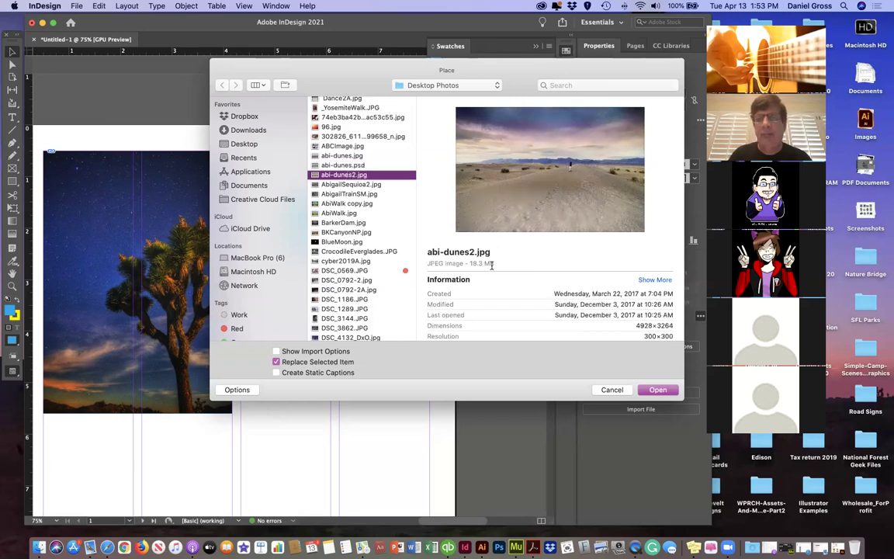
pyautogui.click(347, 156)
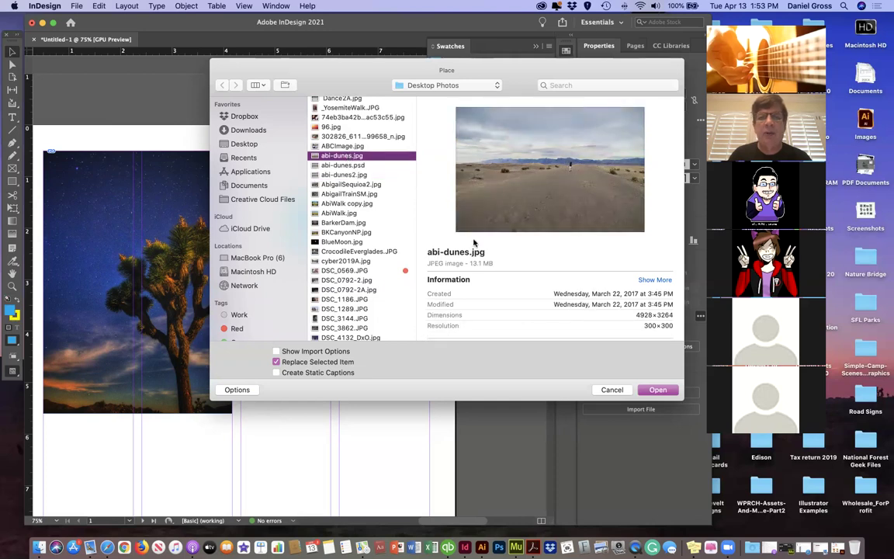
pyautogui.click(347, 174)
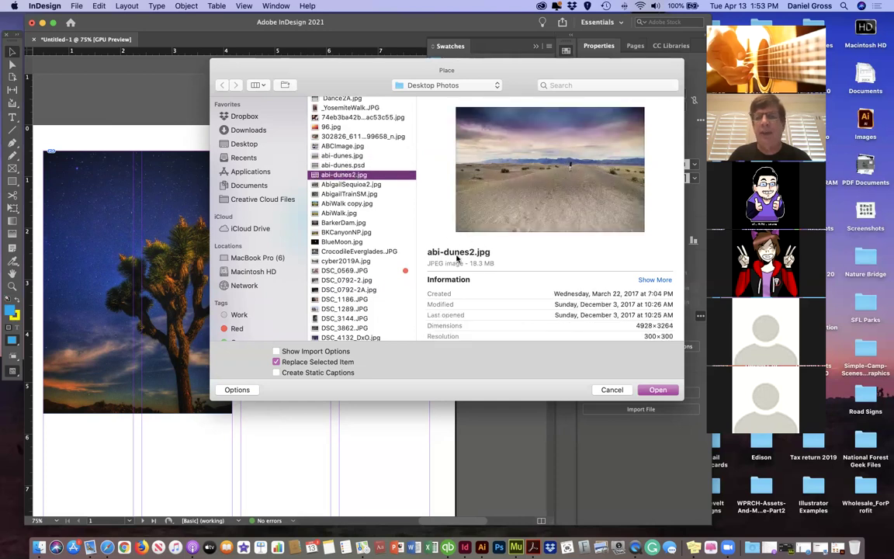
pyautogui.click(657, 390)
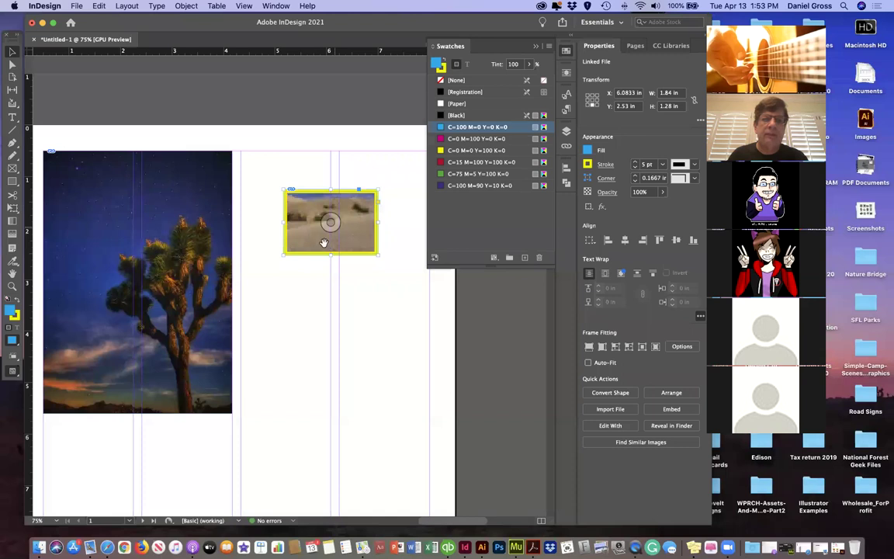
# Step: Try repositioning the oversized dunes image inside its frame to about X+ 0.3 in, Y+ 8.71 in
pyautogui.press('super+minus')
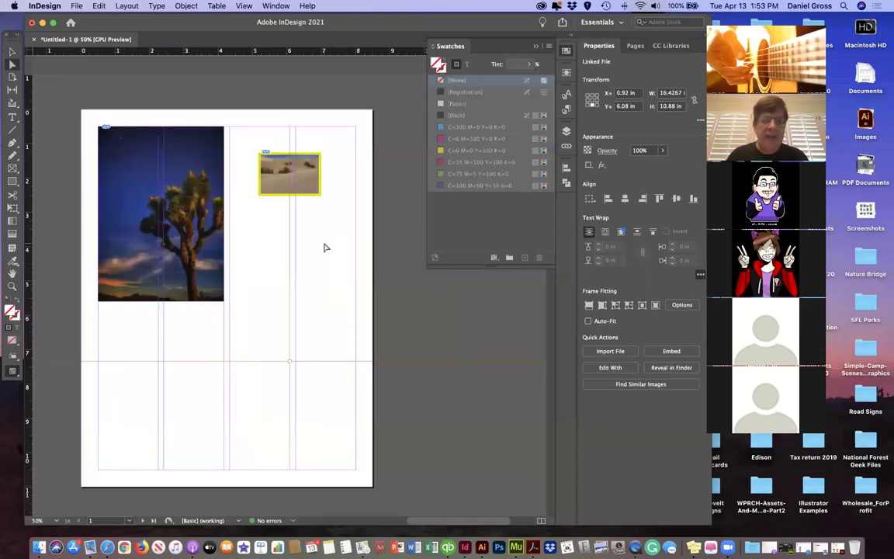
pyautogui.press('super+minus')
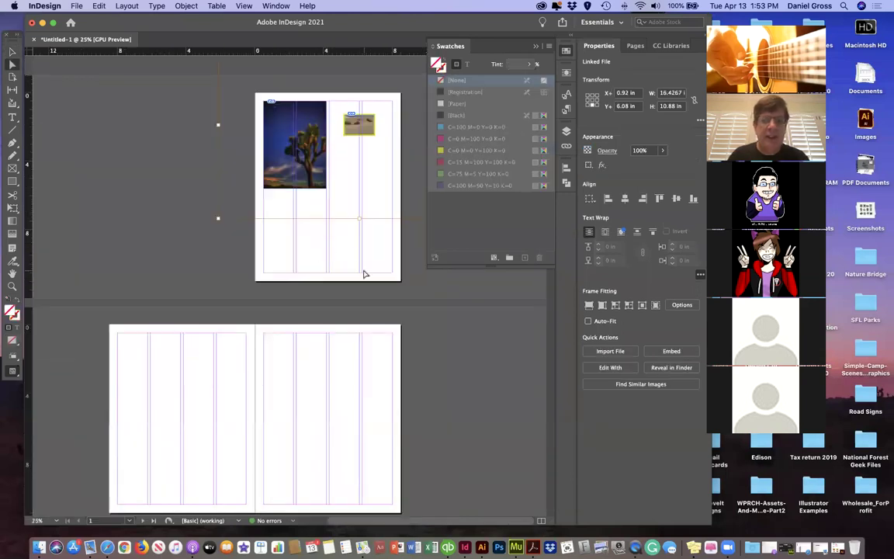
pyautogui.press('super+minus')
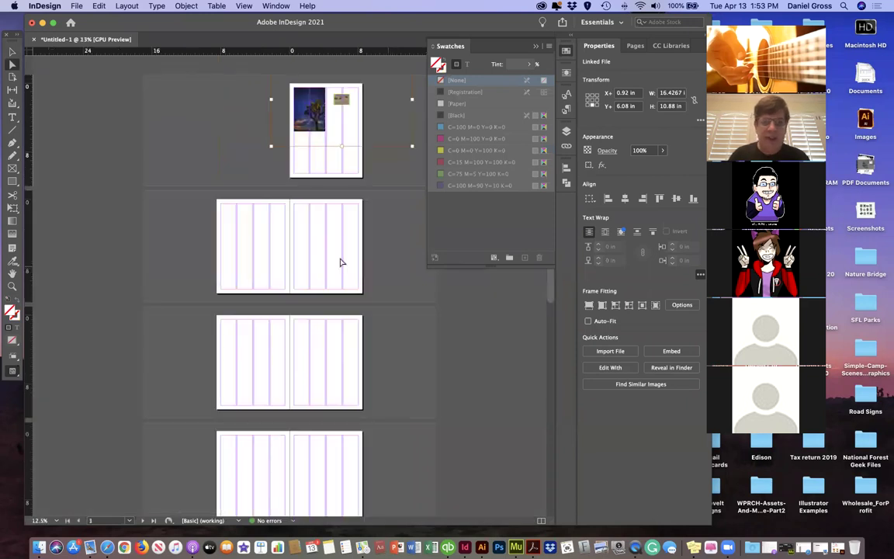
pyautogui.moveTo(307, 109); pyautogui.dragTo(385, 142)
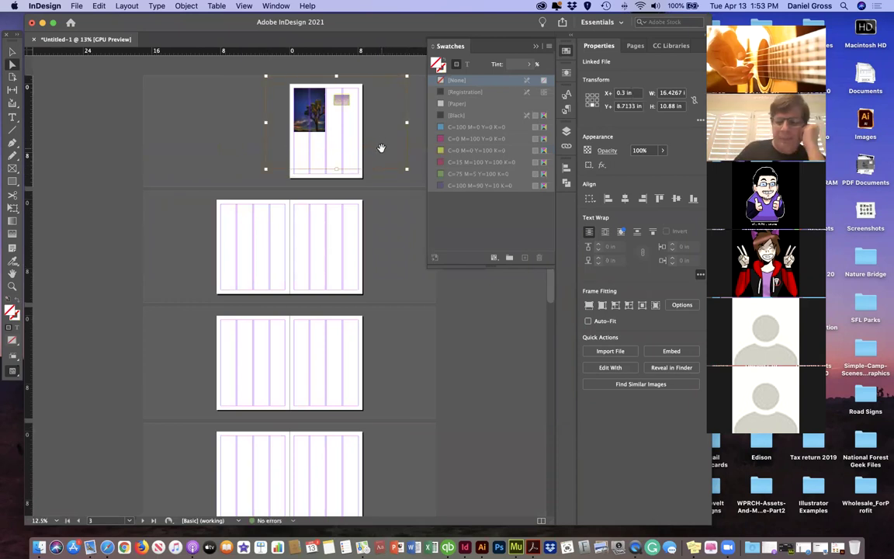
# Step: Fit the dunes image's content to its frame
pyautogui.press('super+equal')
pyautogui.press('super+equal')
pyautogui.press('super+equal')
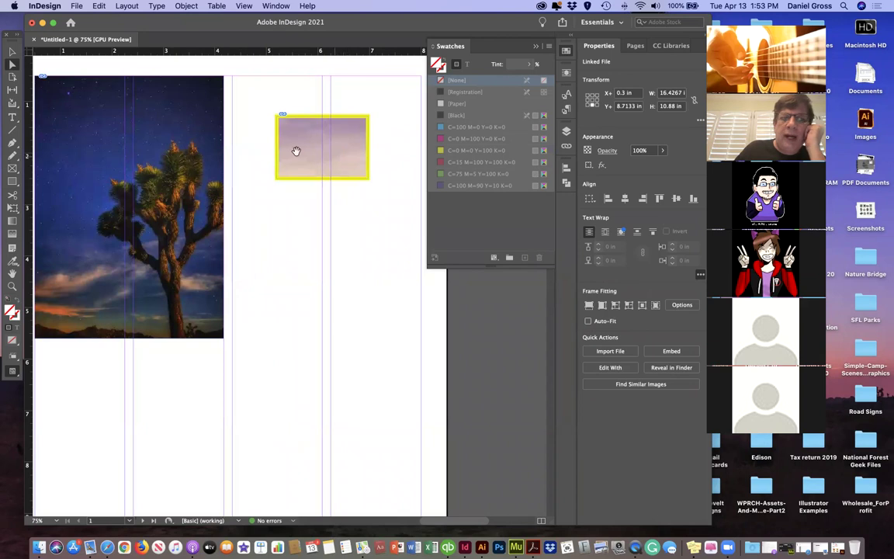
pyautogui.click(615, 306)
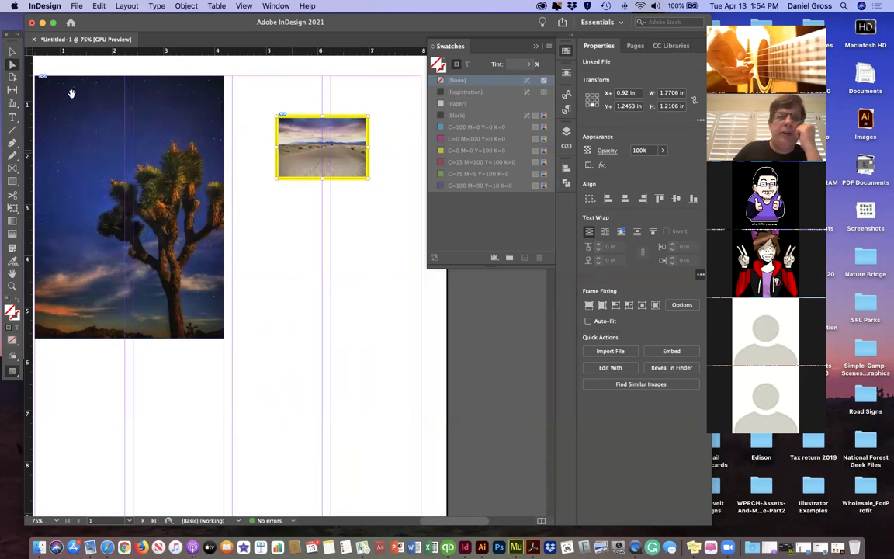
# Step: Select the dunes photo's frame and remove its yellow stroke by setting the weight to 0 pt
pyautogui.click(12, 51)
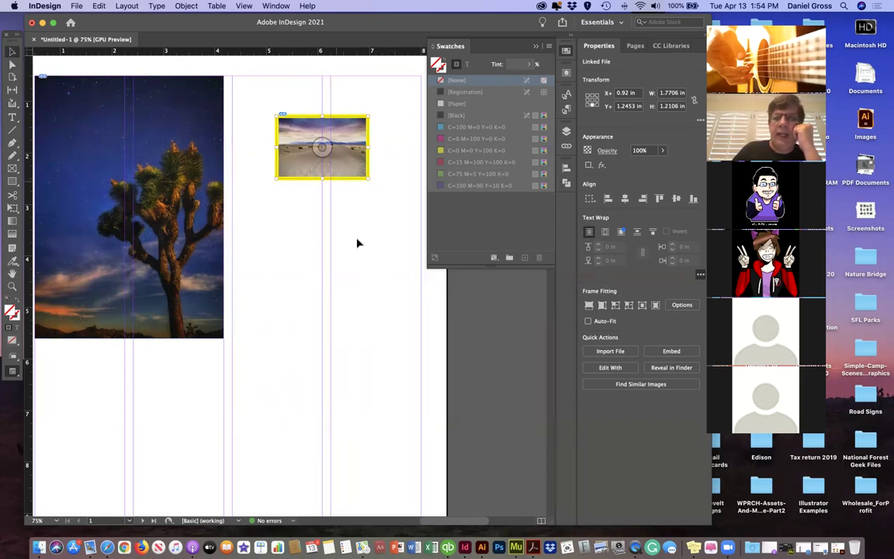
pyautogui.click(342, 190)
pyautogui.click(333, 171)
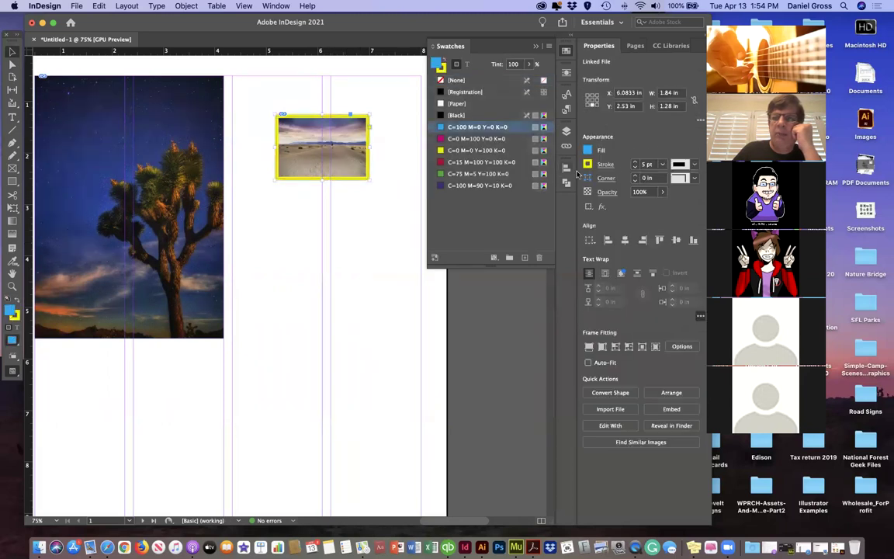
pyautogui.click(661, 164)
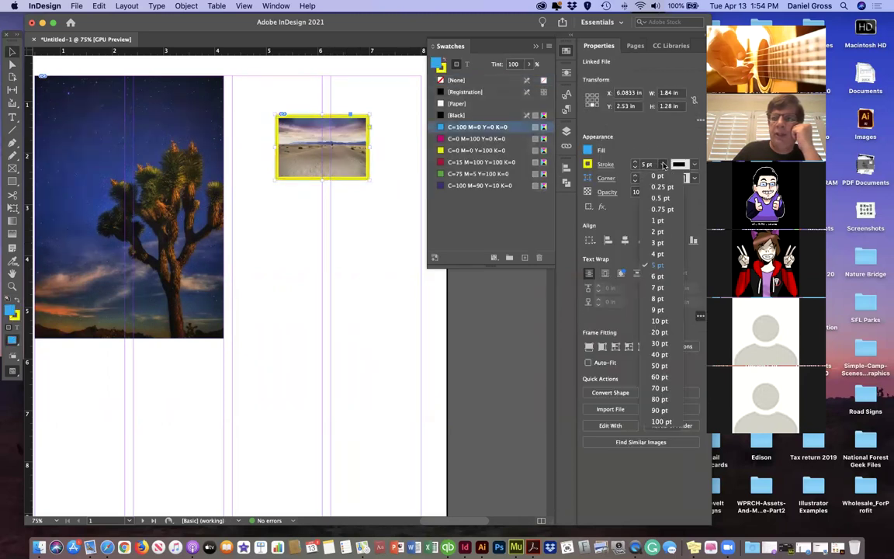
pyautogui.click(653, 177)
pyautogui.click(345, 199)
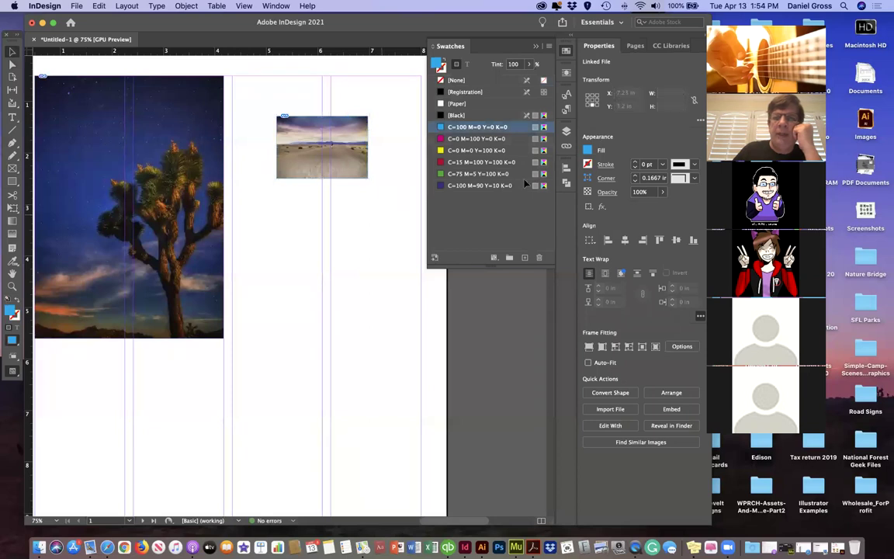
# Step: Select the dunes photo's frame rather than its content and turn on Auto-Fit
pyautogui.click(325, 145)
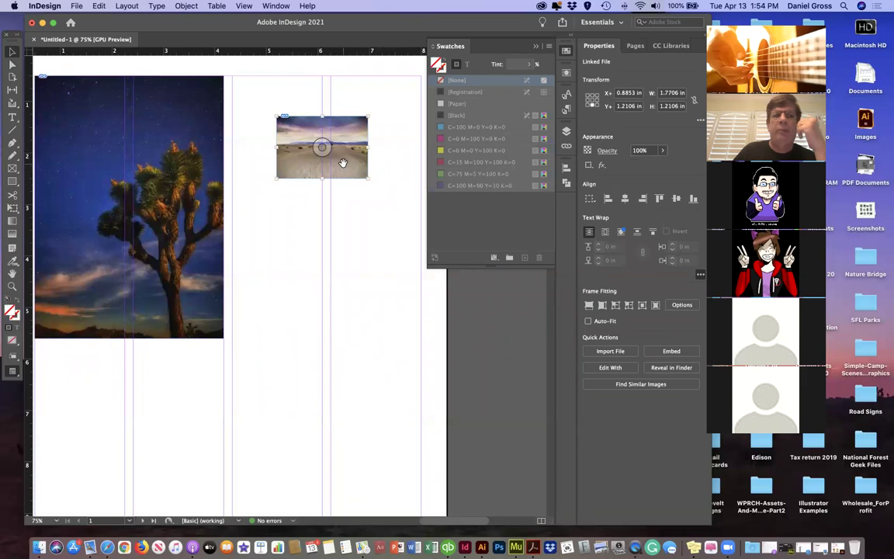
pyautogui.click(343, 234)
pyautogui.click(336, 175)
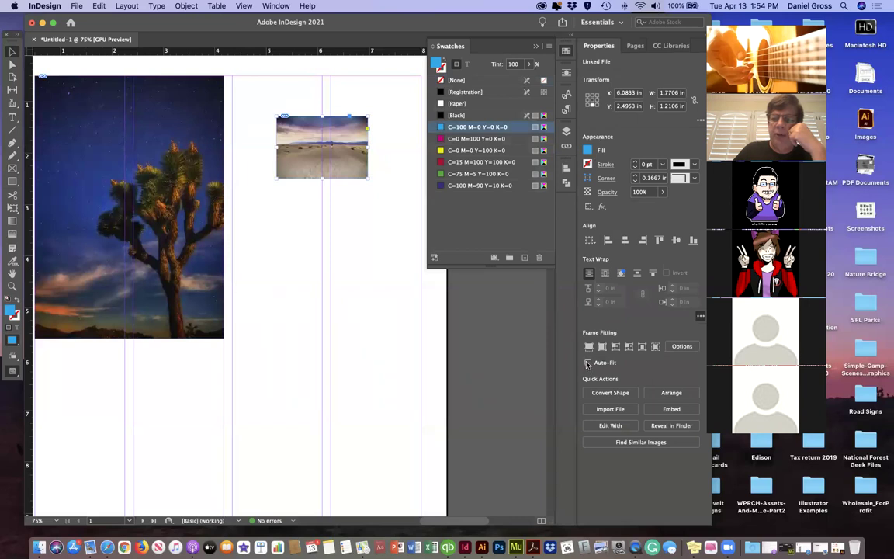
pyautogui.click(587, 363)
# Step: Resize the dunes photo's frame into a wide panorama about 4.94 in wide and 1.92 in high
pyautogui.moveTo(365, 178); pyautogui.dragTo(431, 300)
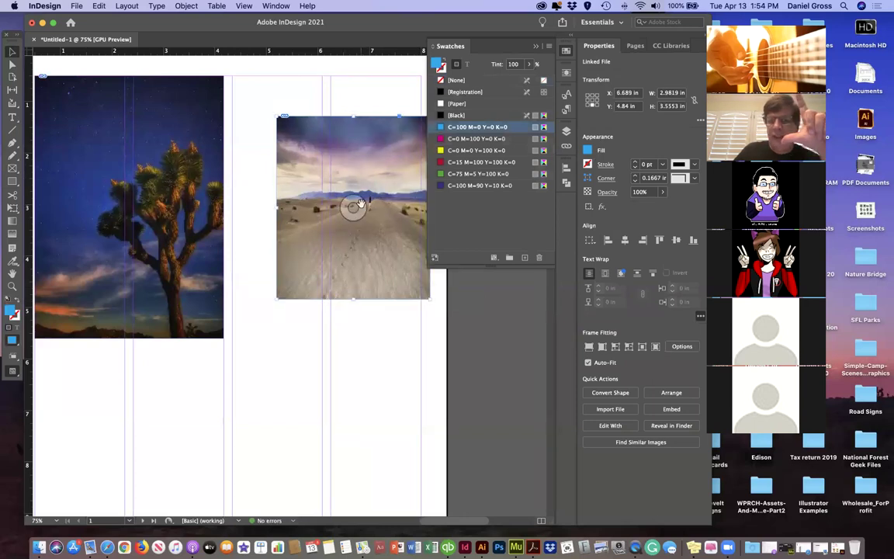
pyautogui.moveTo(351, 299); pyautogui.dragTo(351, 215)
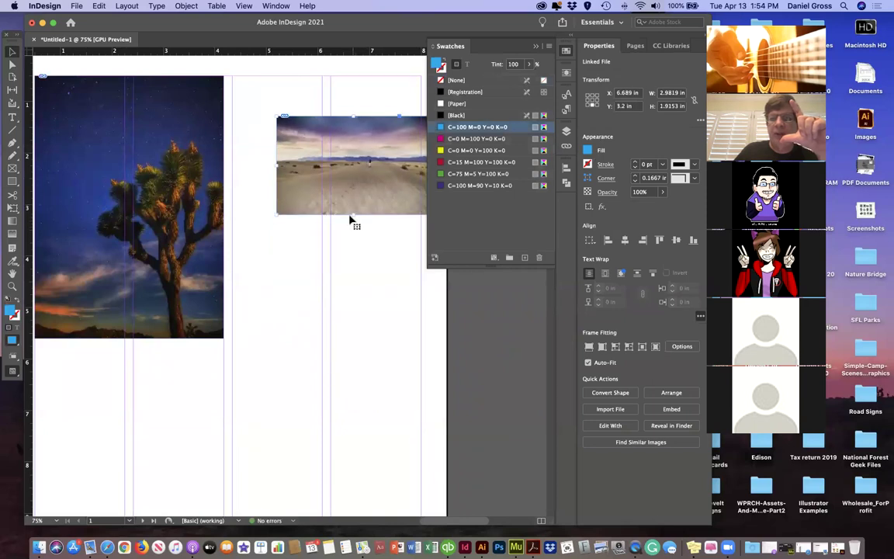
pyautogui.moveTo(275, 168); pyautogui.dragTo(173, 165)
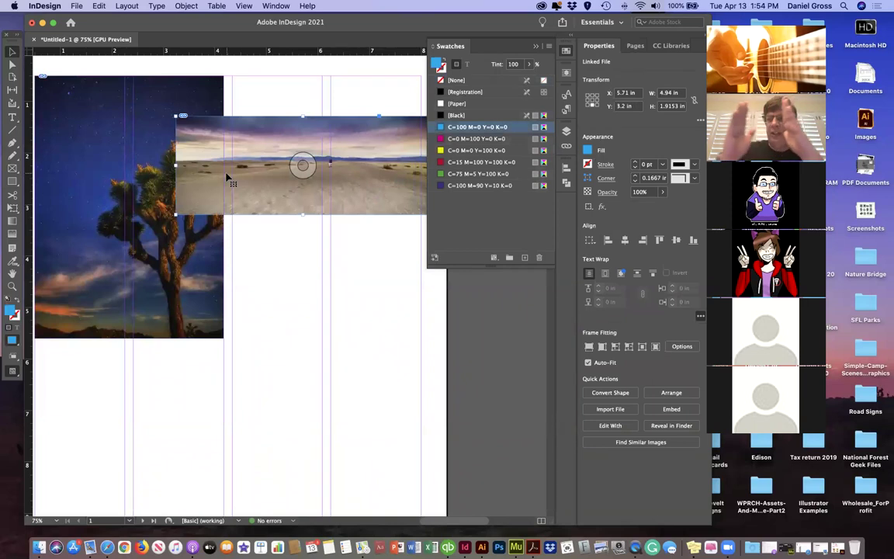
# Step: Resize the dunes photo's frame to about 3.42 in wide and 2.16 in high, aligned to the third column's top-left corner
pyautogui.moveTo(175, 167); pyautogui.dragTo(295, 184)
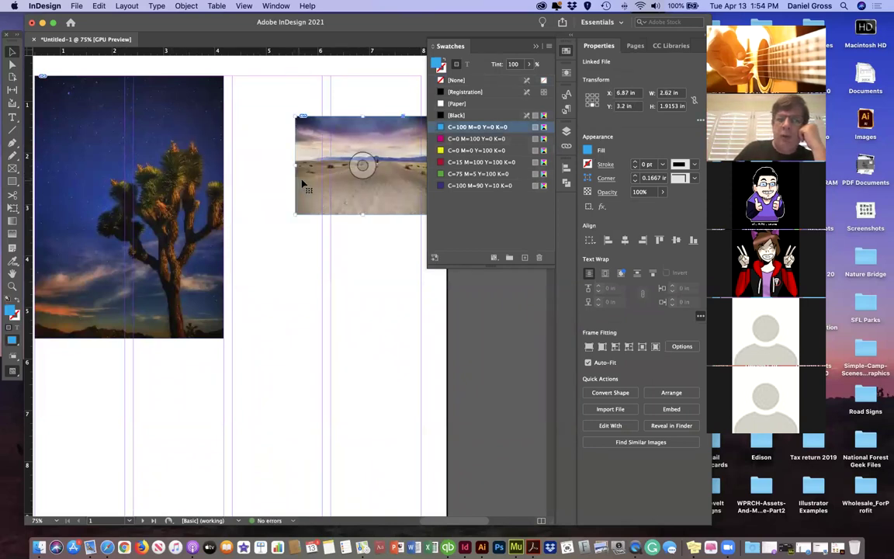
pyautogui.moveTo(293, 114); pyautogui.dragTo(256, 86)
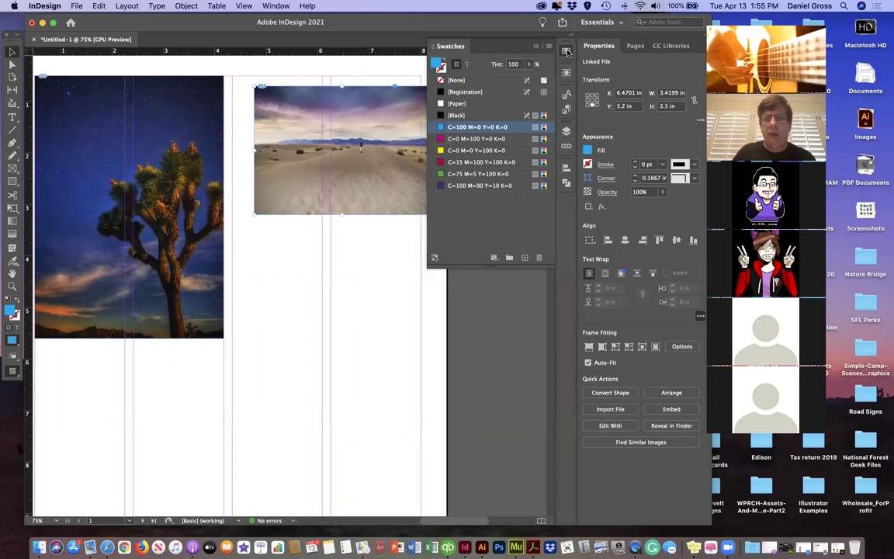
pyautogui.click(568, 52)
pyautogui.moveTo(342, 214); pyautogui.dragTo(335, 170)
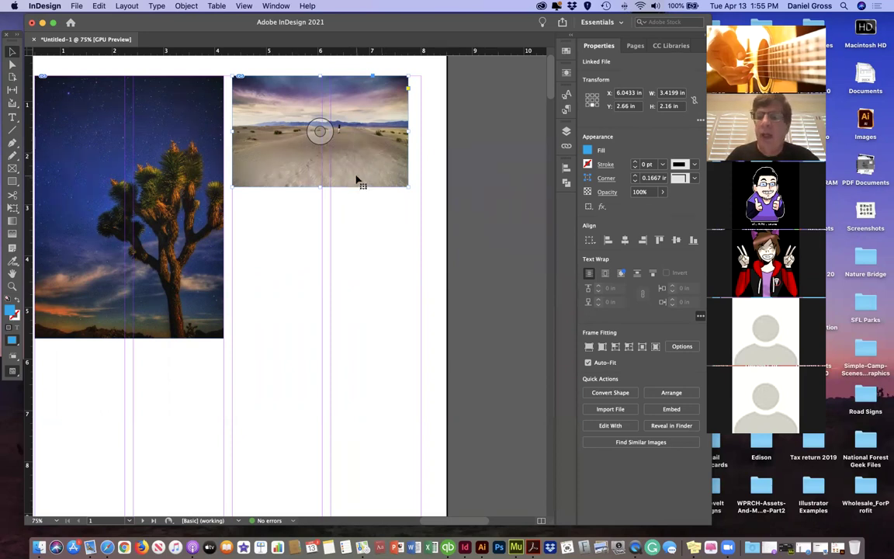
# Step: Widen the dunes photo's frame to the fourth column's right edge, about 3.67 in wide
pyautogui.press('super+equal')
pyautogui.press('super+equal')
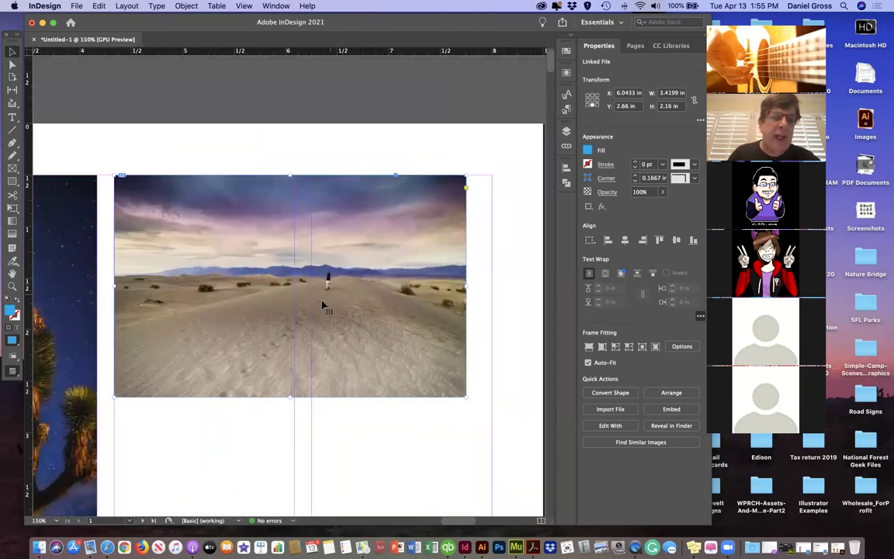
pyautogui.moveTo(468, 286); pyautogui.dragTo(491, 290)
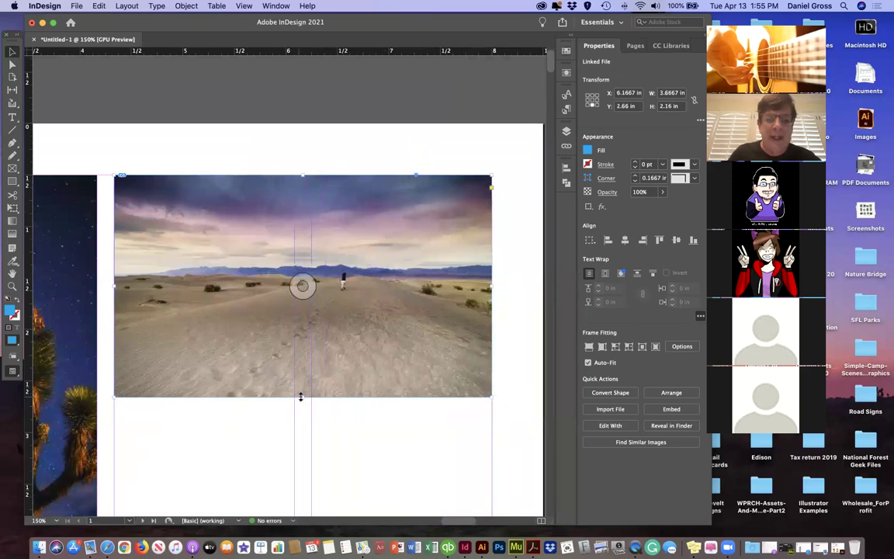
# Step: Stretch the dunes photo's frame downward to about 4.58 in high and shorten it to about 2.1 in high
pyautogui.moveTo(303, 397); pyautogui.dragTo(311, 516)
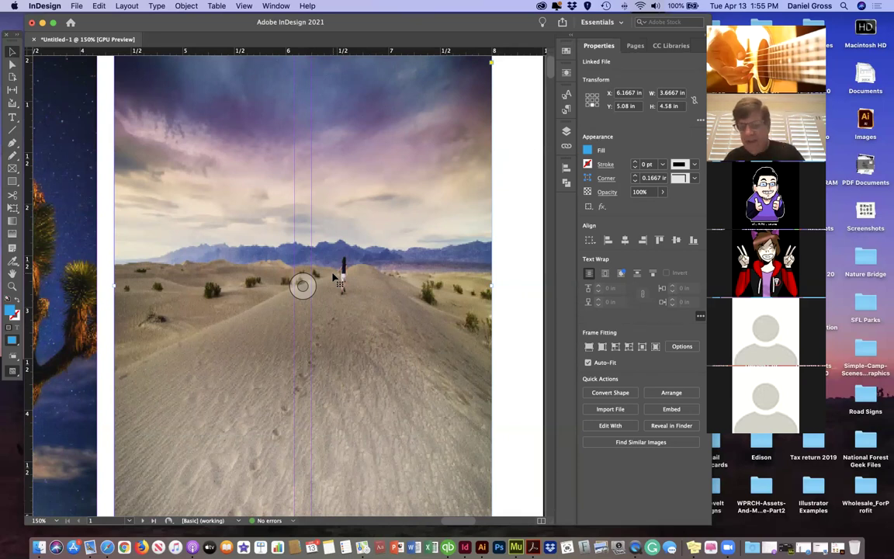
pyautogui.press('super+minus')
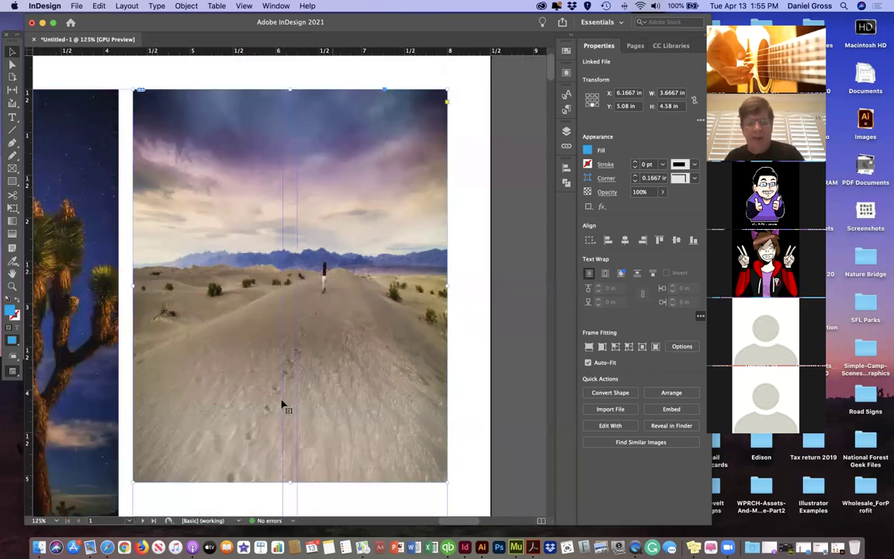
pyautogui.moveTo(290, 482); pyautogui.dragTo(289, 269)
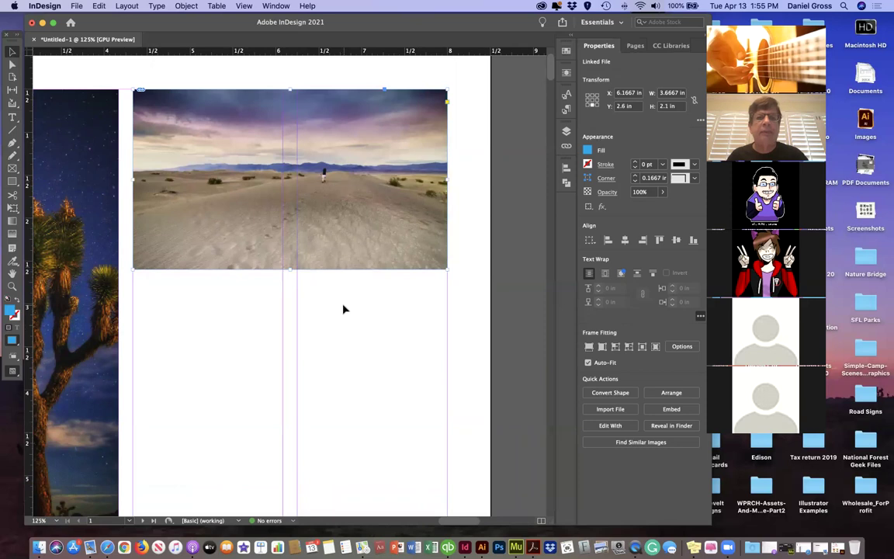
# Step: Examine both photos side by side on page 1 and the list of linked image files
pyautogui.hscroll(-1, 344, 309)
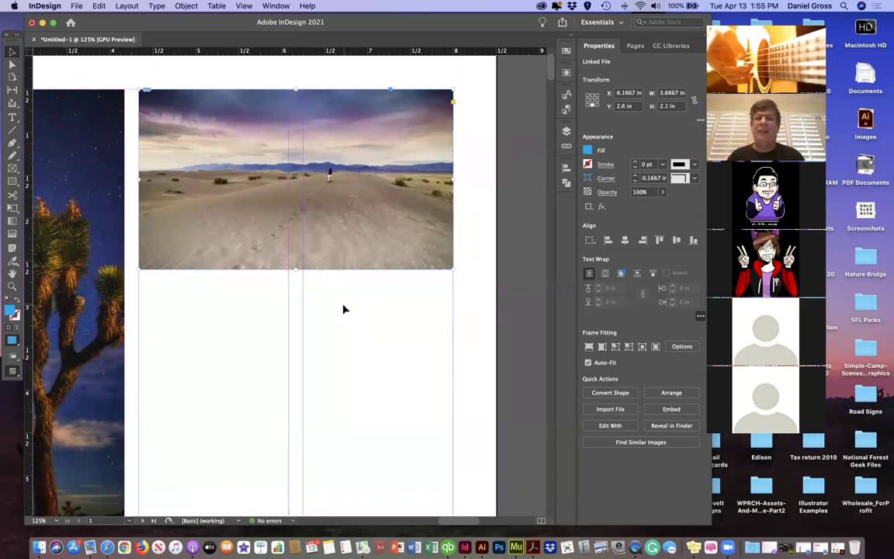
pyautogui.hscroll(-5, 344, 309)
pyautogui.press('super+minus')
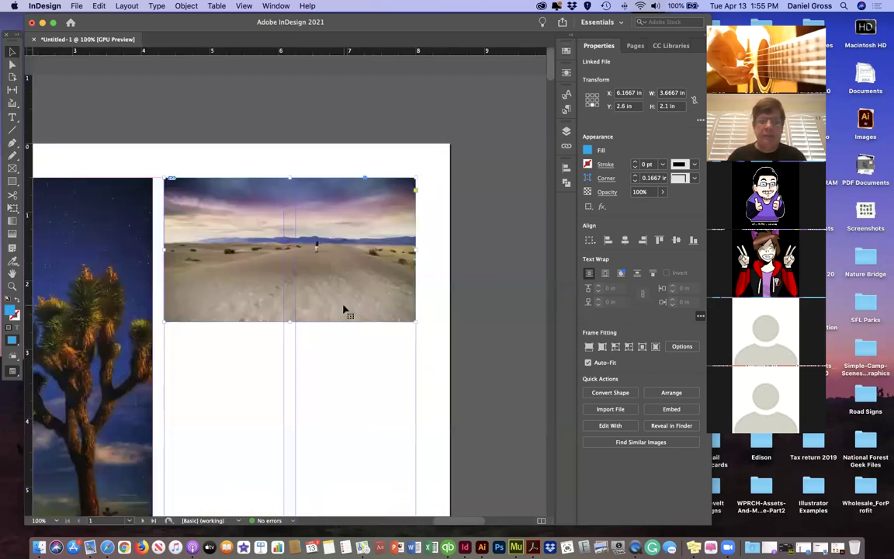
pyautogui.click(276, 276)
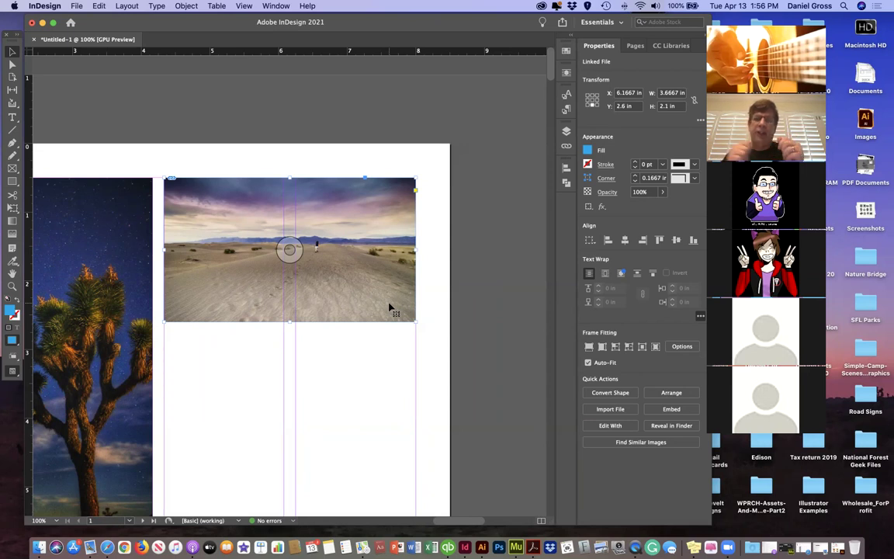
pyautogui.hscroll(5, 390, 307)
pyautogui.hscroll(-6, 390, 307)
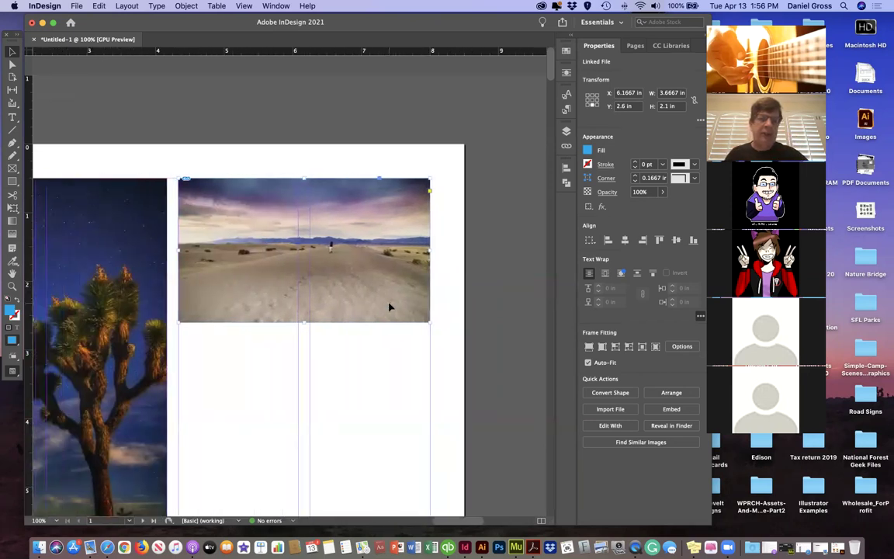
pyautogui.hscroll(-6, 390, 307)
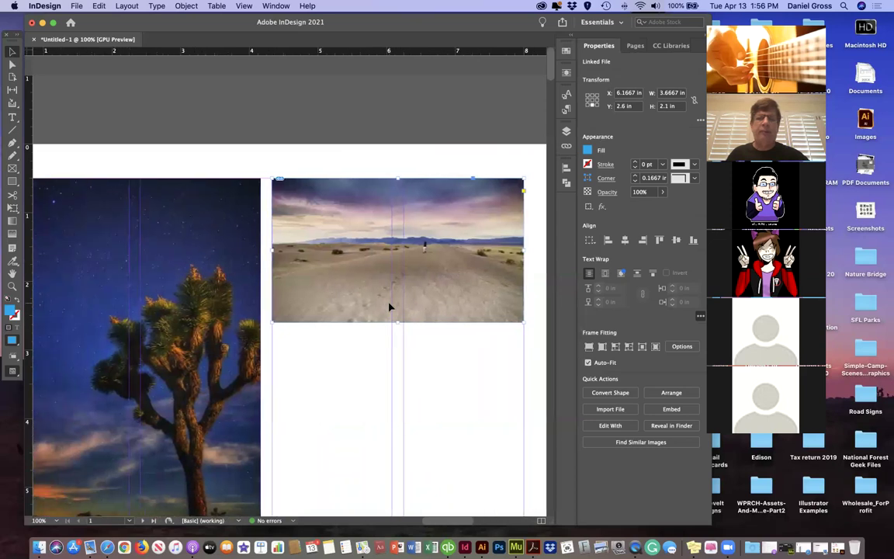
pyautogui.press('super+minus')
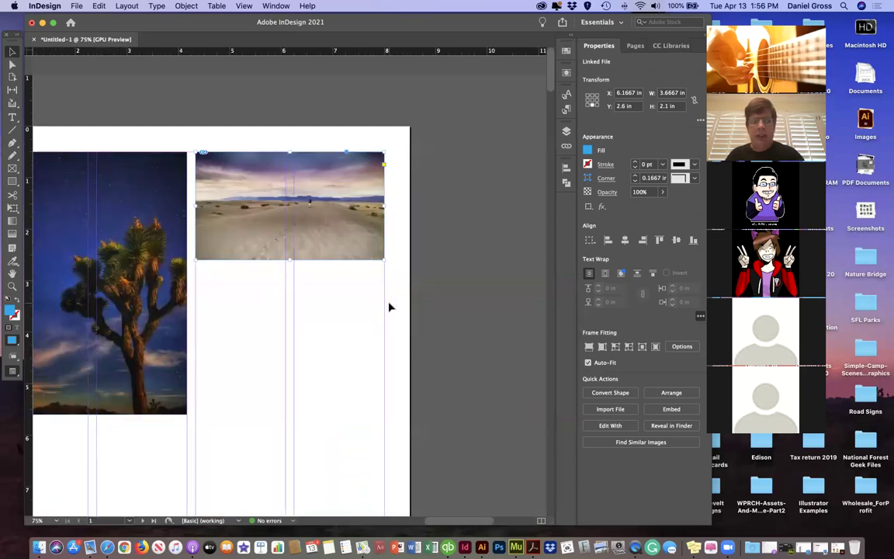
pyautogui.hscroll(-2, 390, 307)
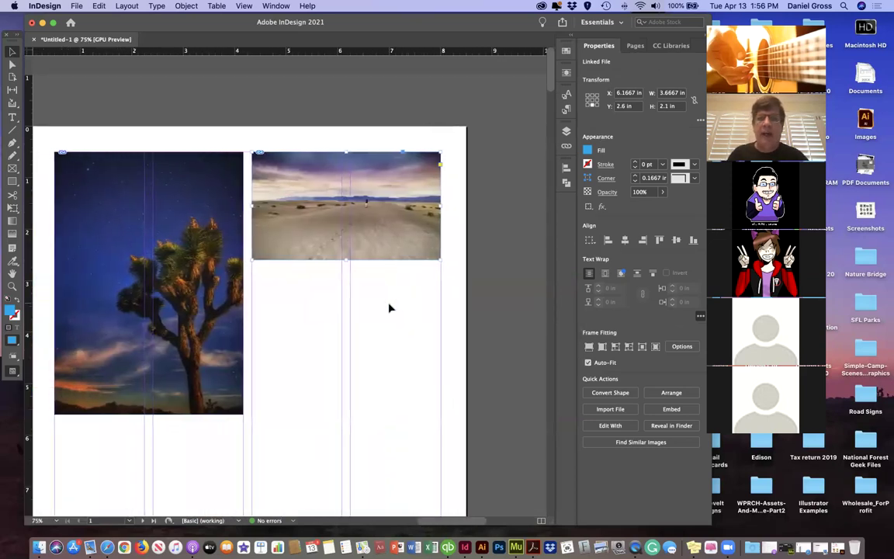
pyautogui.click(567, 147)
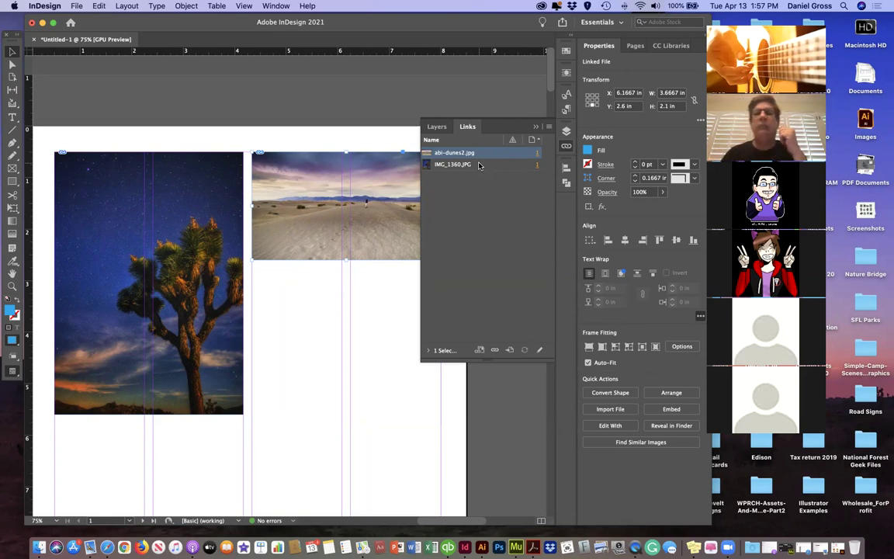
# Step: Save the document as TestInDesign on the Desktop
pyautogui.click(76, 6)
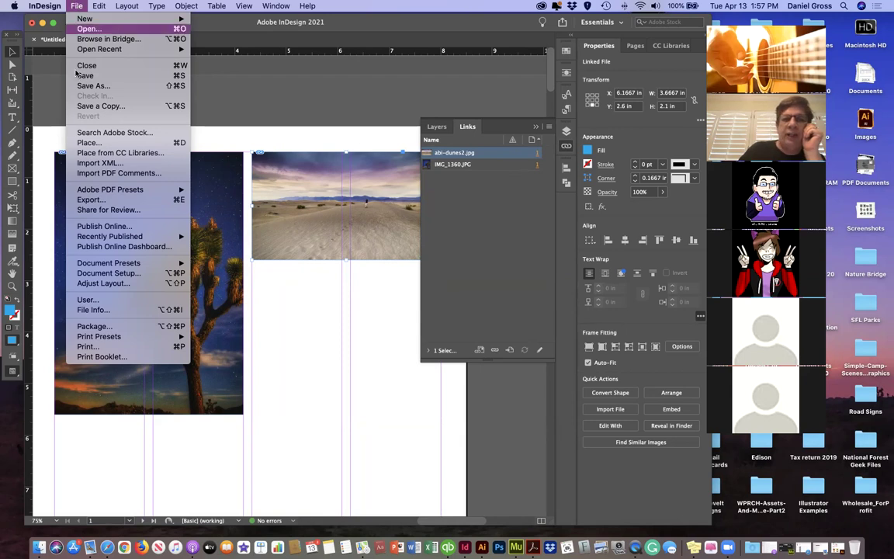
pyautogui.click(186, 135)
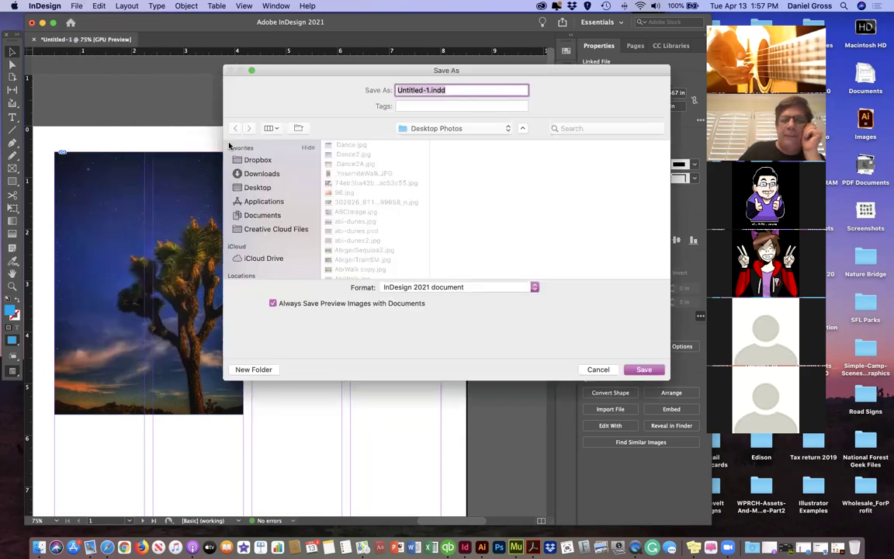
pyautogui.write('TestID')
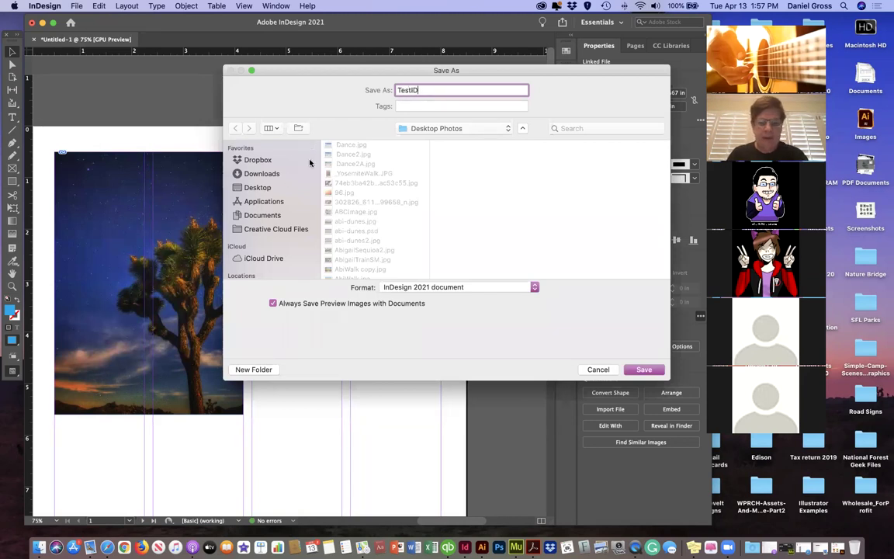
pyautogui.write('nDesign')
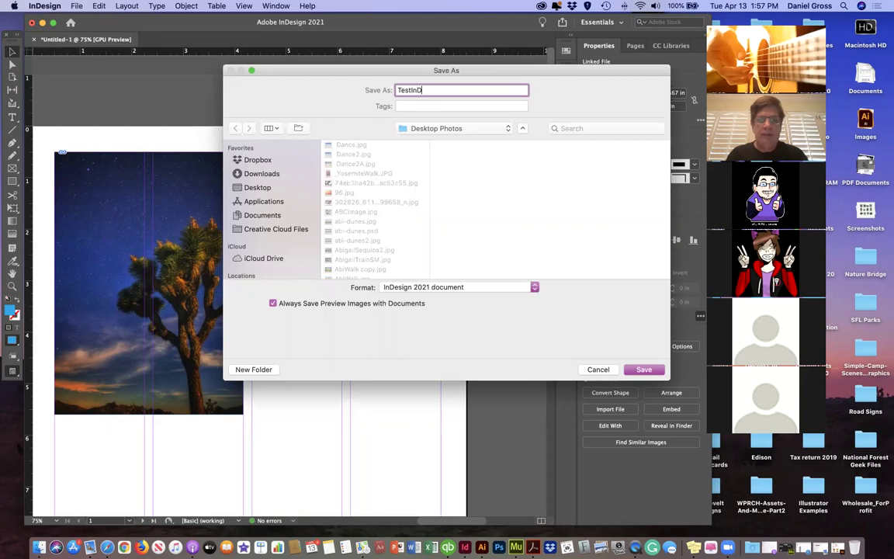
pyautogui.click(233, 173)
pyautogui.click(253, 189)
pyautogui.click(643, 370)
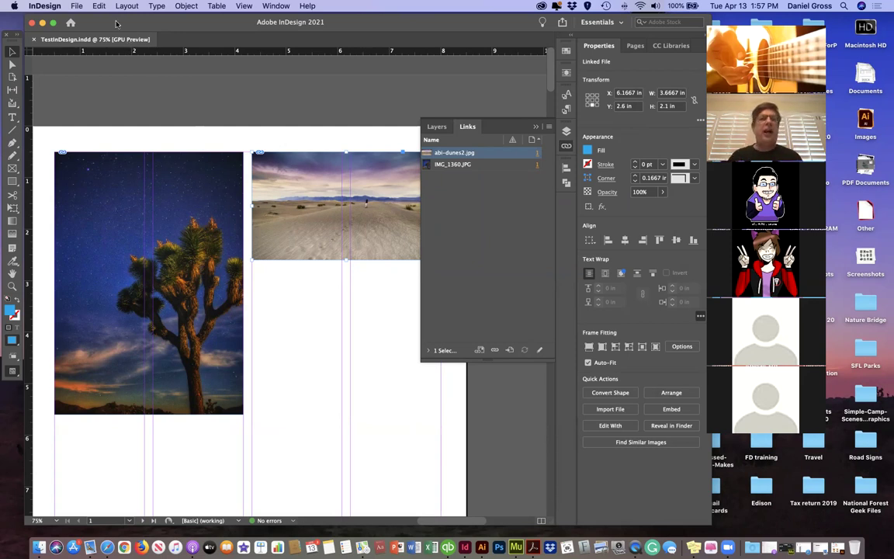
# Step: Start packaging the document and review its fonts, links and images, colors and inks, print settings and summary
pyautogui.click(77, 5)
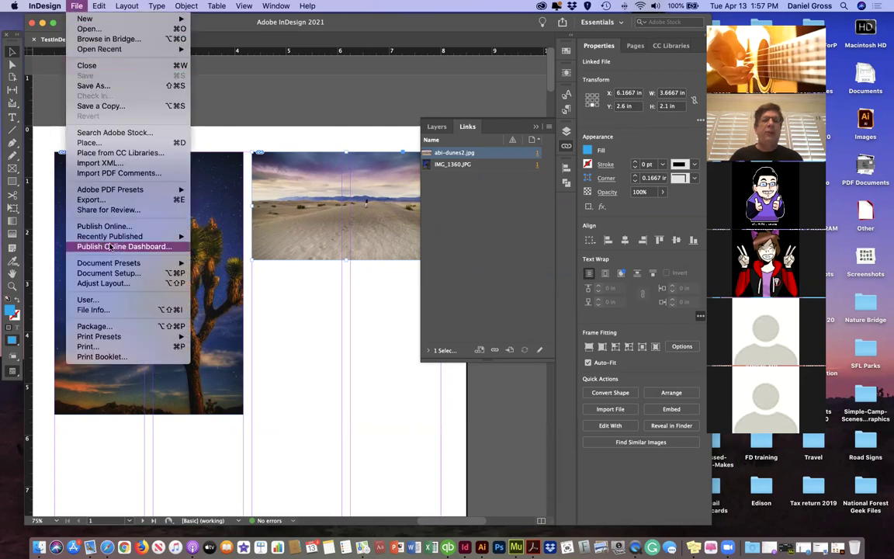
pyautogui.moveTo(107, 268)
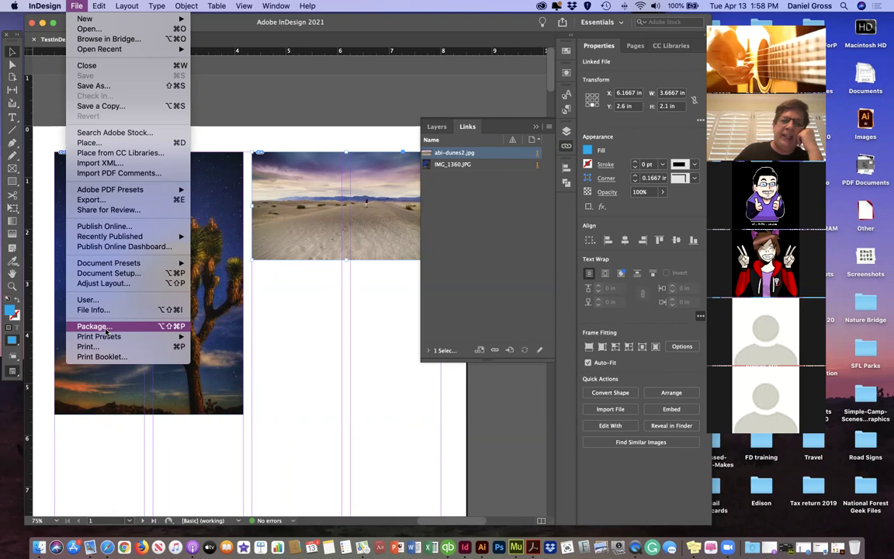
pyautogui.click(106, 326)
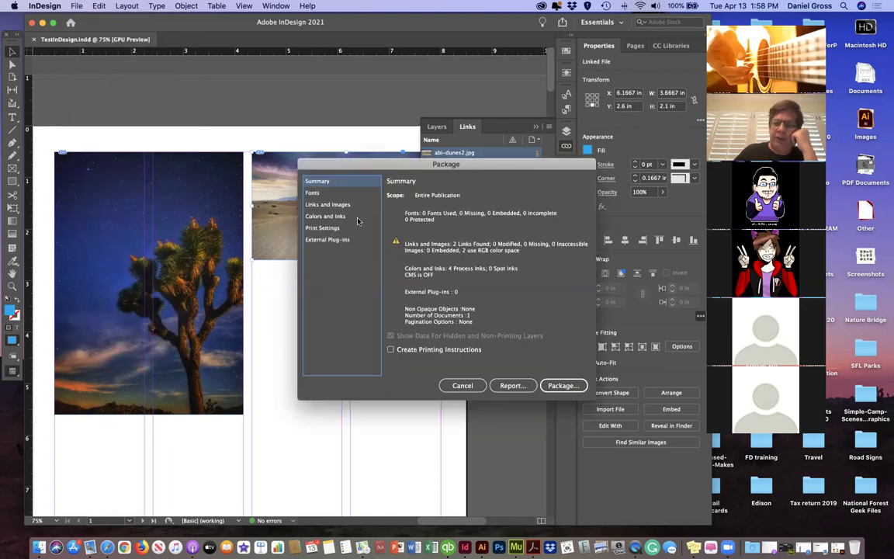
pyautogui.click(315, 193)
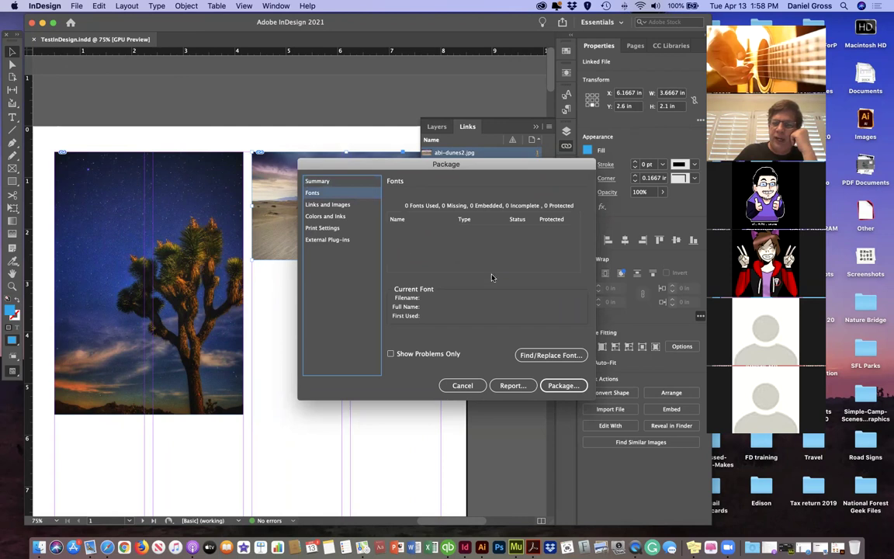
pyautogui.click(321, 204)
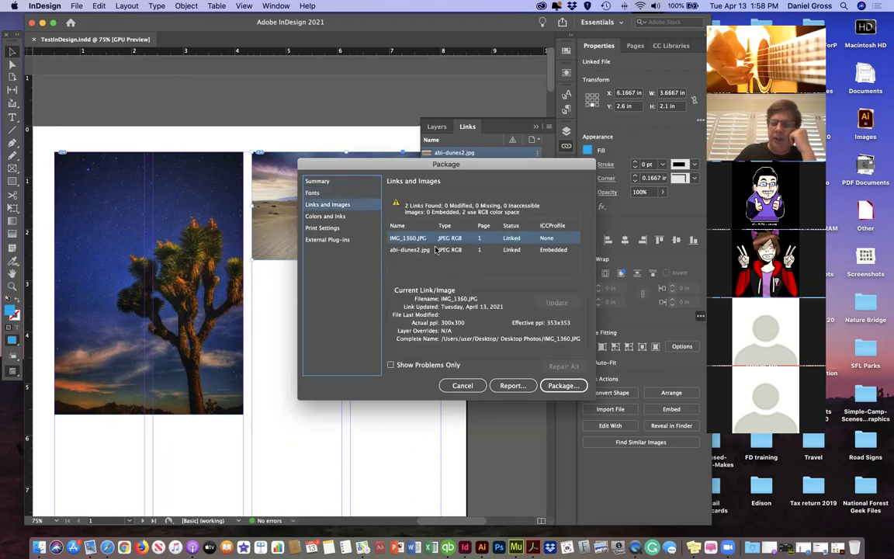
pyautogui.click(324, 217)
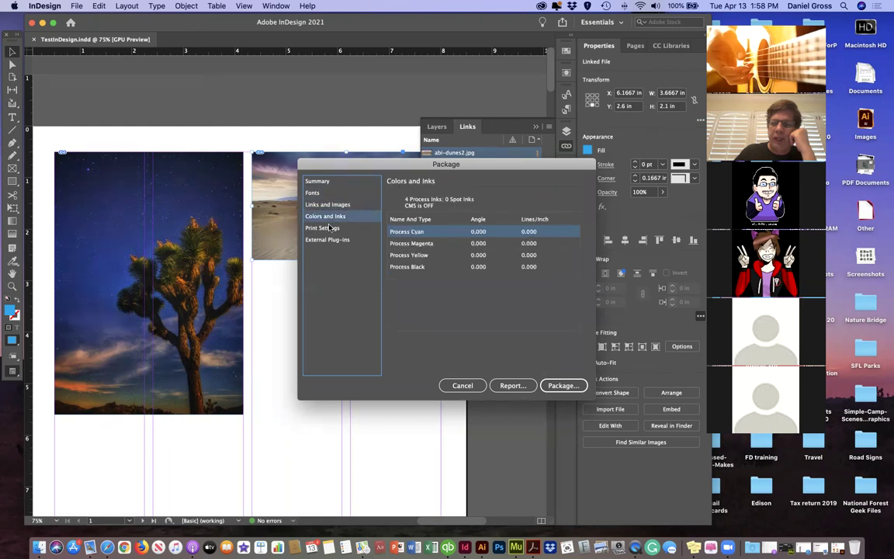
pyautogui.click(330, 227)
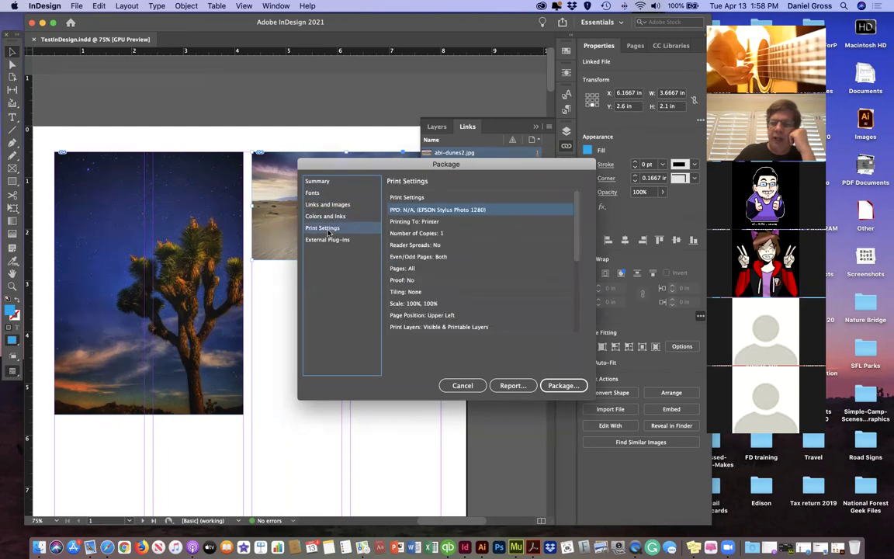
pyautogui.click(319, 182)
# Step: Package the document into TestInDesign Folder on the Desktop with IDML and a print PDF using the [Smallest File Size] (modified) preset
pyautogui.click(569, 386)
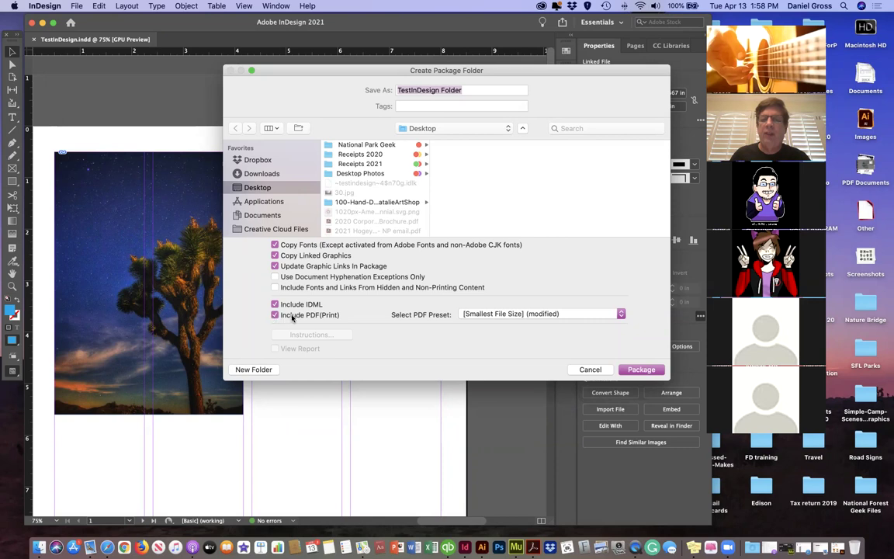
pyautogui.click(501, 315)
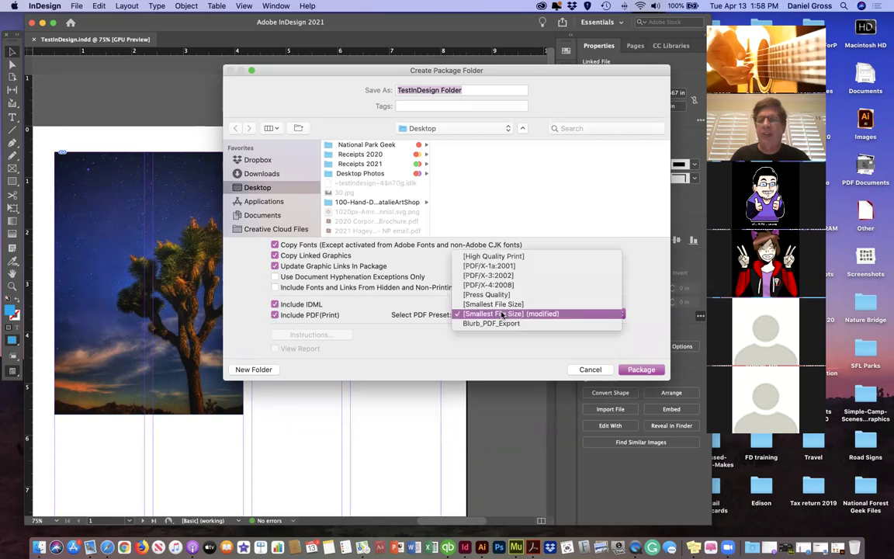
pyautogui.click(501, 314)
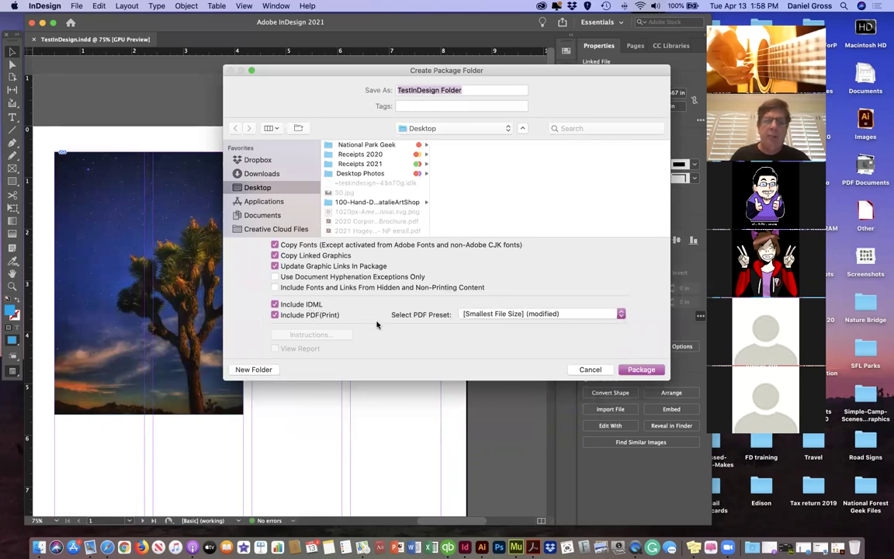
pyautogui.click(642, 371)
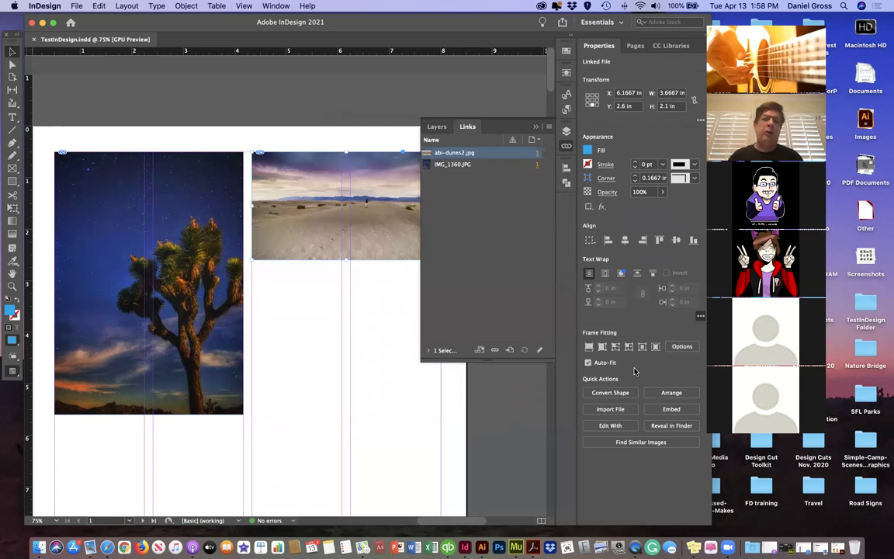
pyautogui.click(566, 146)
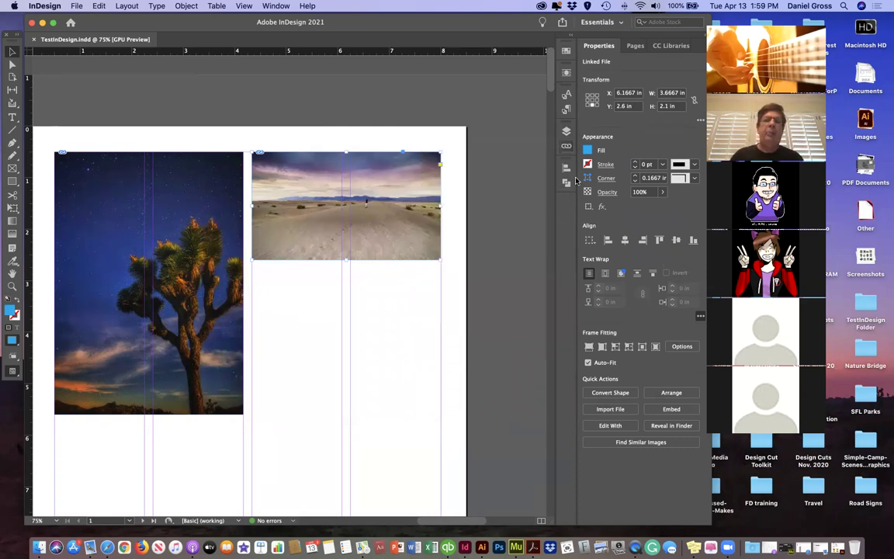
pyautogui.click(73, 6)
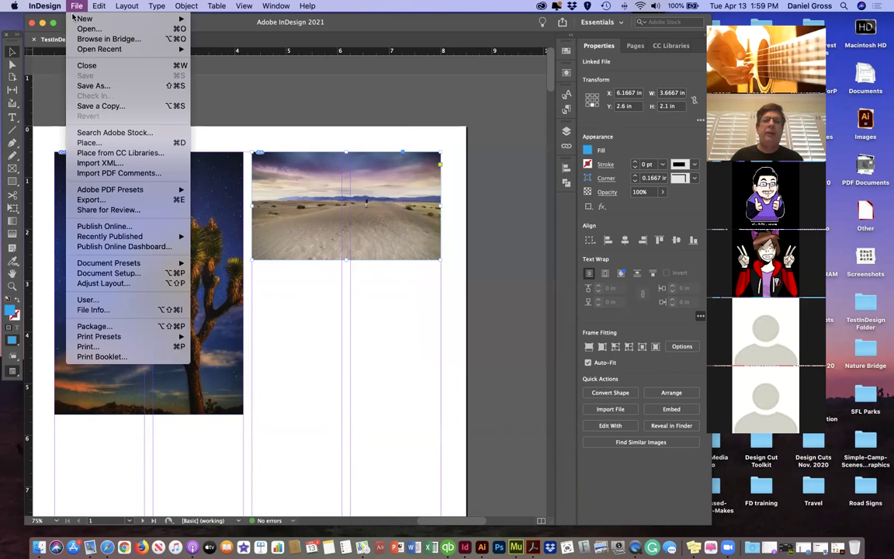
pyautogui.click(404, 153)
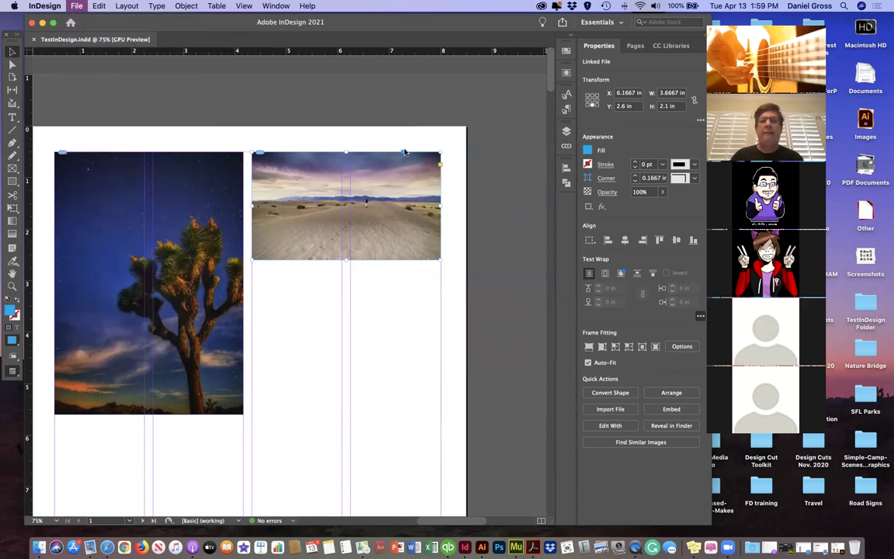
# Step: Examine the packaged files and Links subfolder in TestInDesign Folder on the Desktop without opening any document
pyautogui.scroll(-15, 364, 236)
pyautogui.scroll(-10, 363, 237)
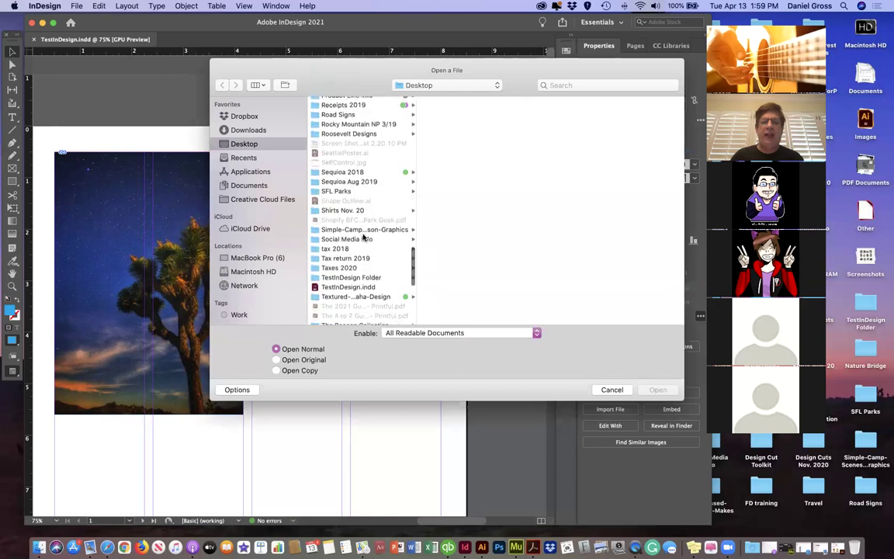
pyautogui.click(349, 275)
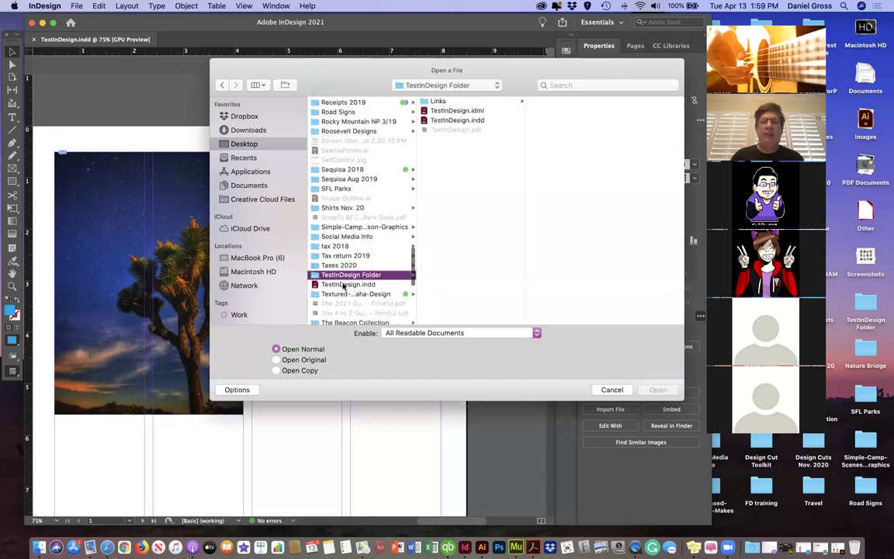
pyautogui.click(460, 121)
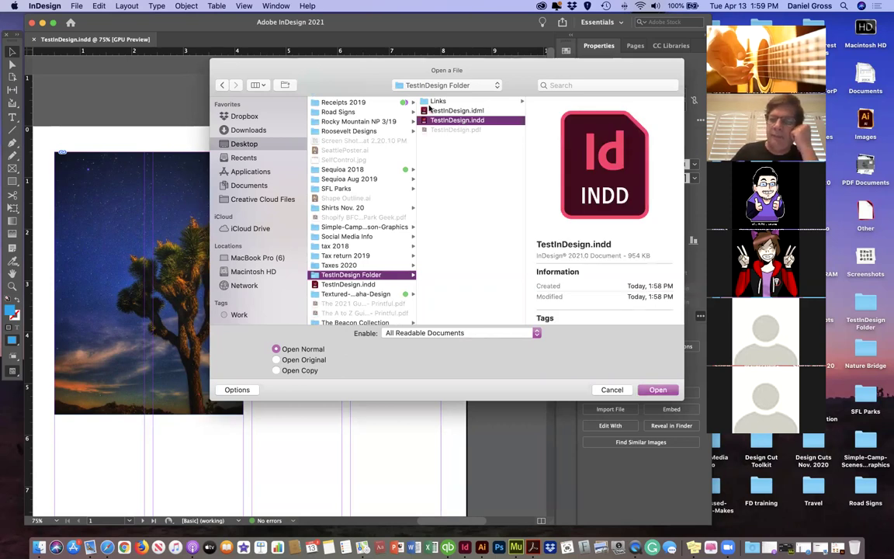
pyautogui.click(435, 102)
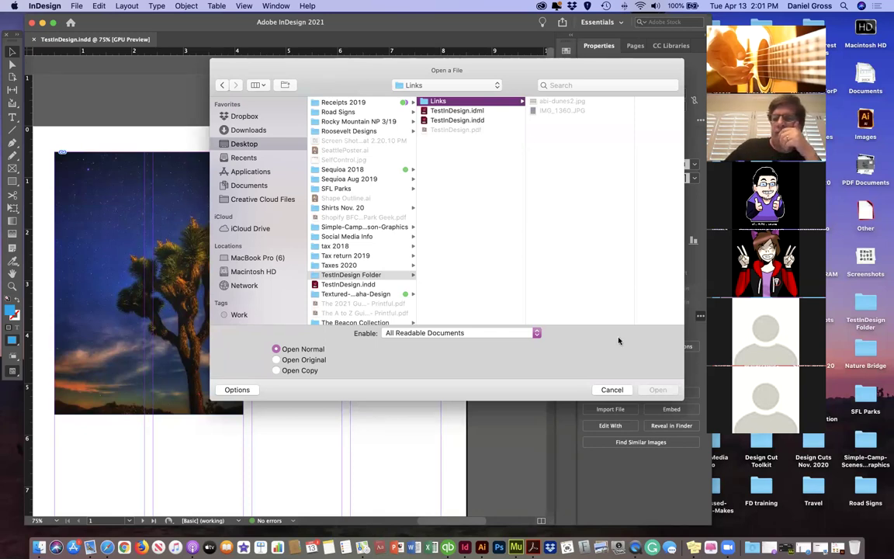
pyautogui.click(611, 390)
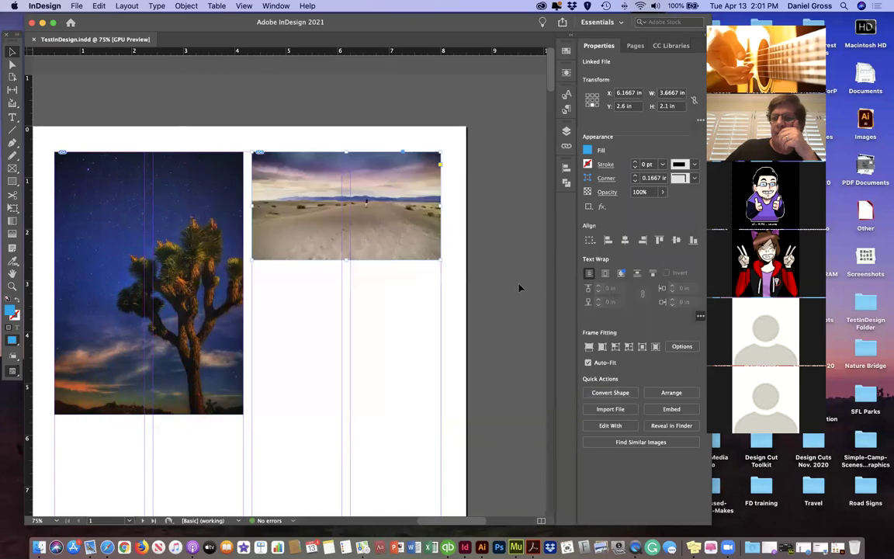
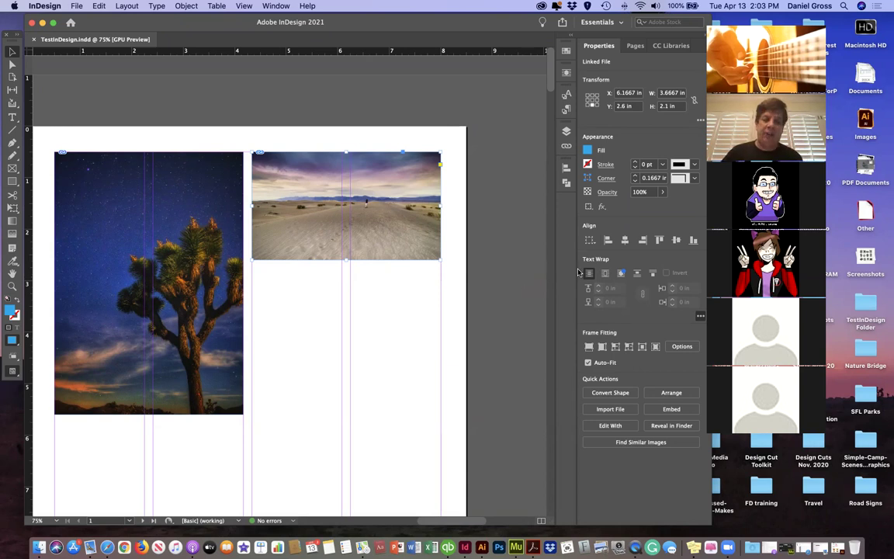
pyautogui.press('super+minus')
pyautogui.press('super+minus')
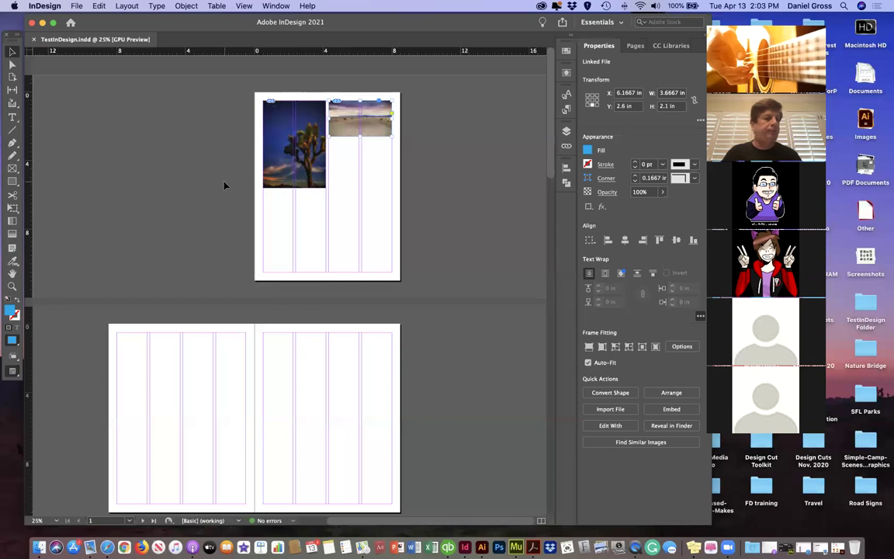
pyautogui.click(276, 147)
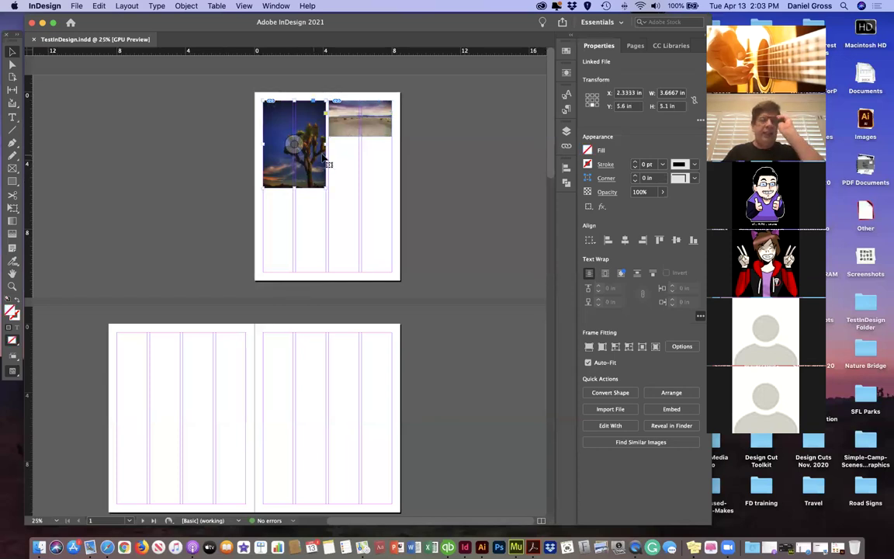
pyautogui.keyDown('shift'); pyautogui.click(361, 128); pyautogui.keyUp('shift')
pyautogui.keyDown('shift'); pyautogui.click(380, 140); pyautogui.keyUp('shift')
pyautogui.moveTo(295, 155); pyautogui.dragTo(176, 423)
pyautogui.press('super+z')
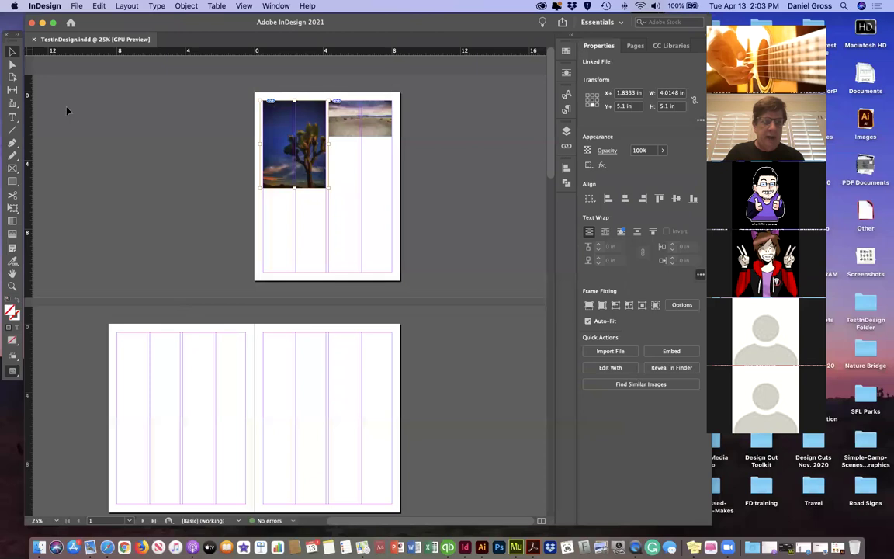
# Step: Move the Joshua tree and desert photos from page 1 to page 2, side by side against the upper margin
pyautogui.click(220, 122)
pyautogui.click(288, 132)
pyautogui.moveTo(289, 132); pyautogui.dragTo(142, 358)
pyautogui.moveTo(323, 184); pyautogui.dragTo(229, 353)
pyautogui.moveTo(231, 356); pyautogui.dragTo(233, 355)
pyautogui.click(339, 187)
pyautogui.scroll(-3, 332, 225)
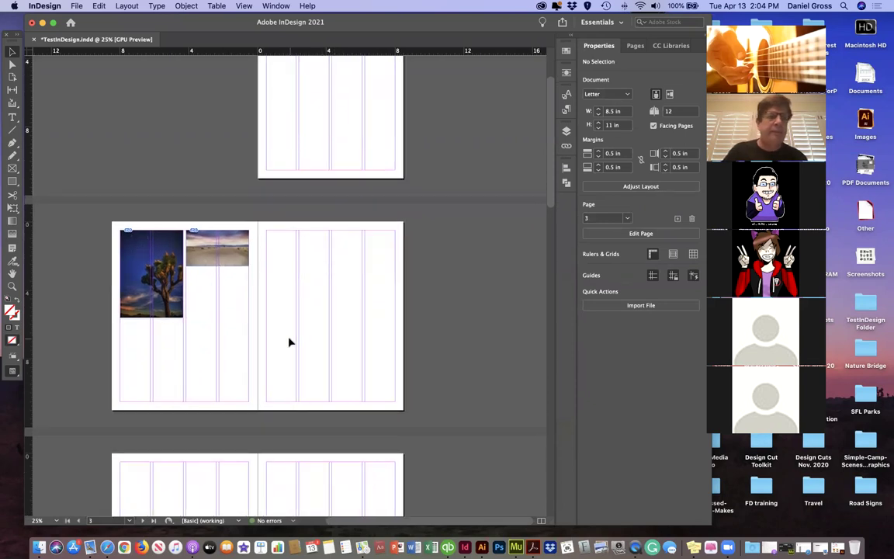
# Step: Draw two-column-wide text frames beneath both photos on page 2, reaching the bottom margin, the one under the tree about 3.67 by 4.66 in
pyautogui.click(13, 120)
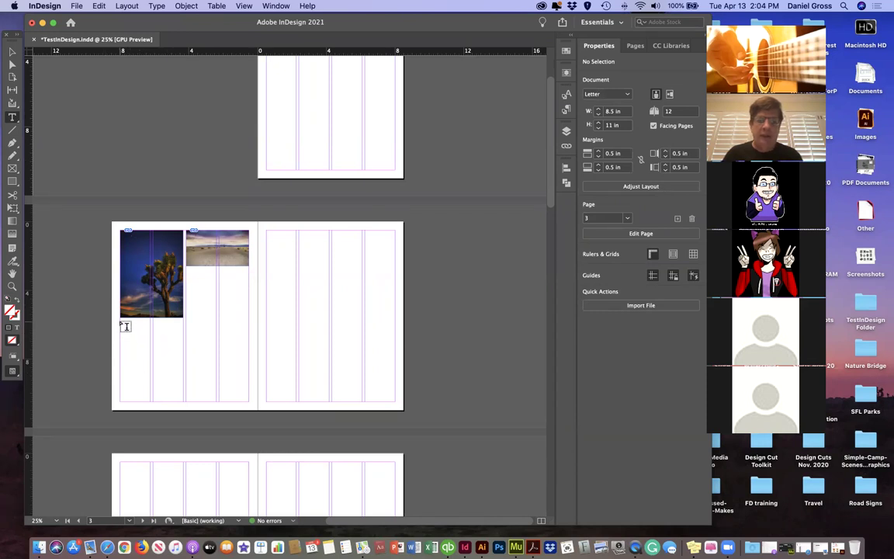
pyautogui.moveTo(123, 324); pyautogui.dragTo(183, 402)
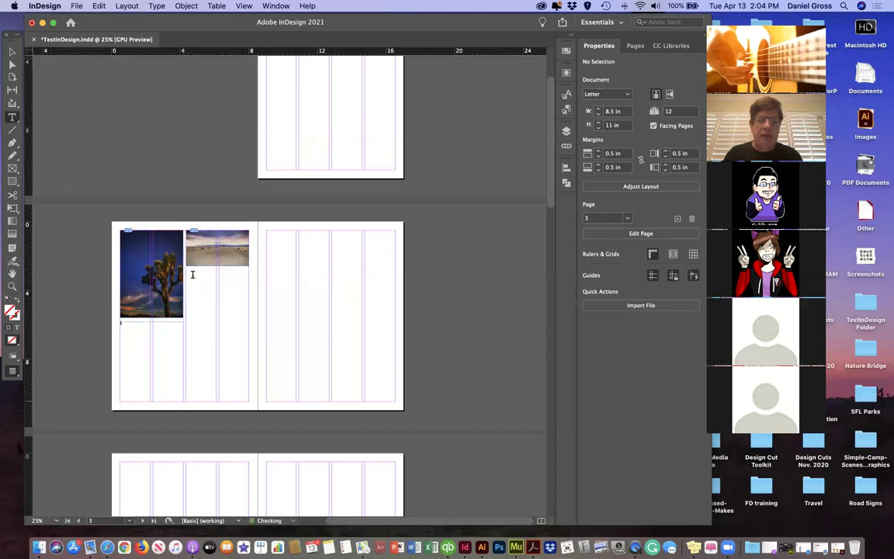
pyautogui.click(12, 52)
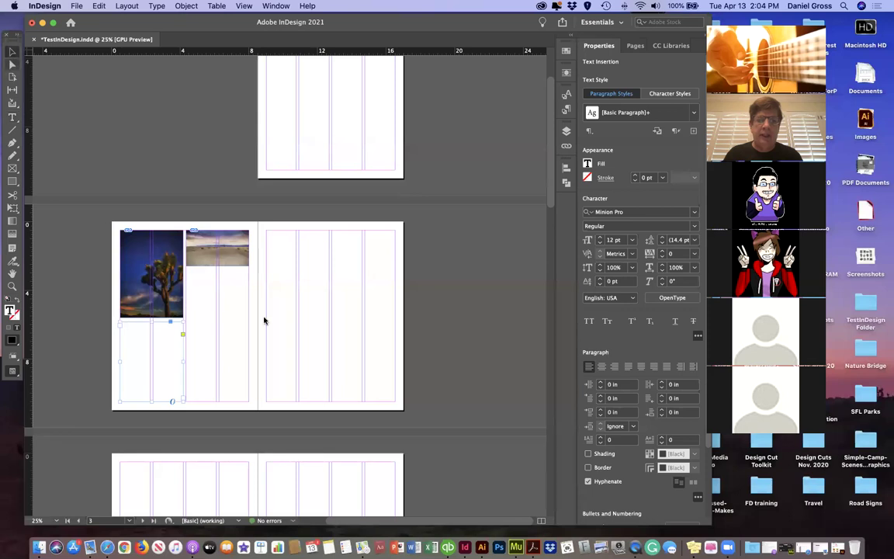
pyautogui.click(14, 117)
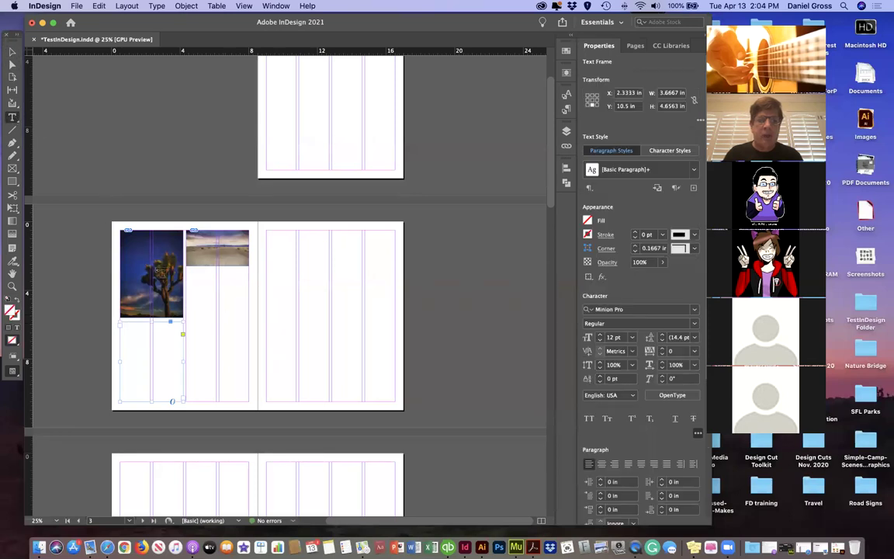
pyautogui.moveTo(188, 272); pyautogui.dragTo(248, 403)
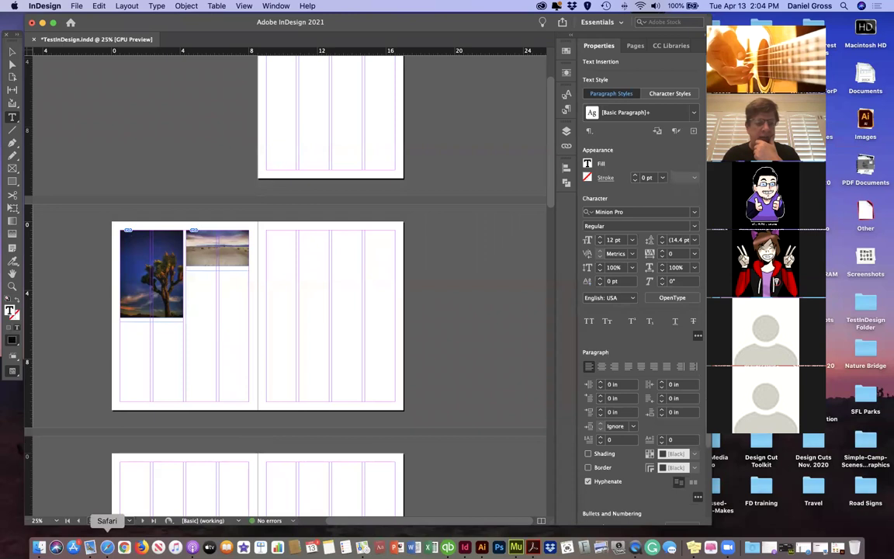
# Step: Switch to Safari and enter a web search for "desert" in the TechConnect Zoom tab
pyautogui.click(107, 548)
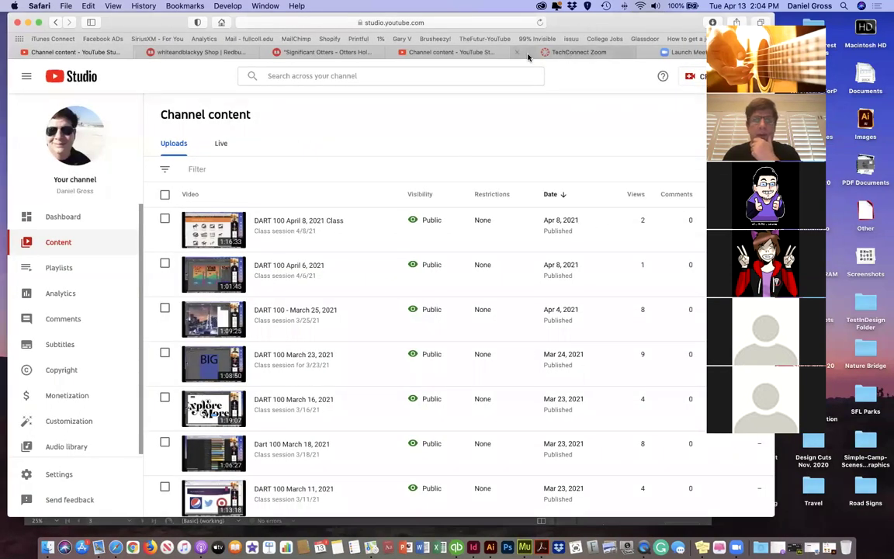
pyautogui.click(575, 52)
pyautogui.click(456, 21)
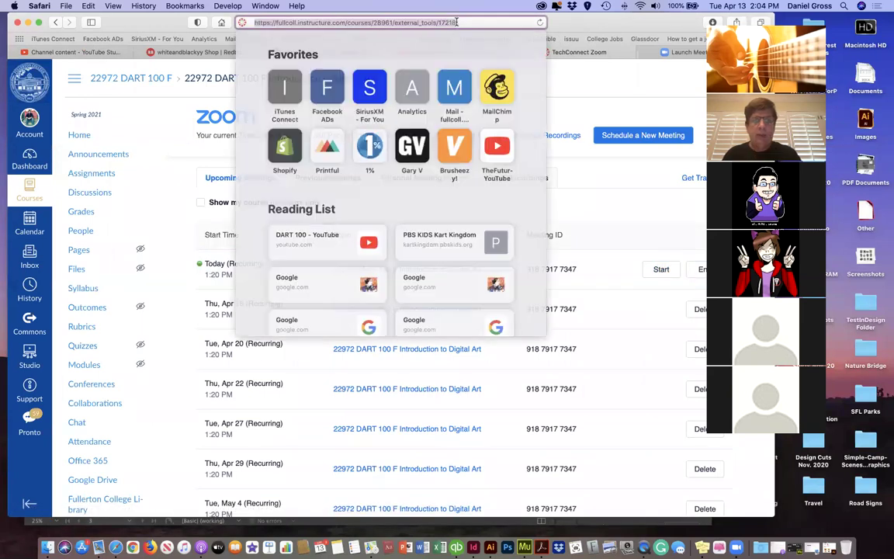
pyautogui.press('BackSpace')
pyautogui.write('desert')
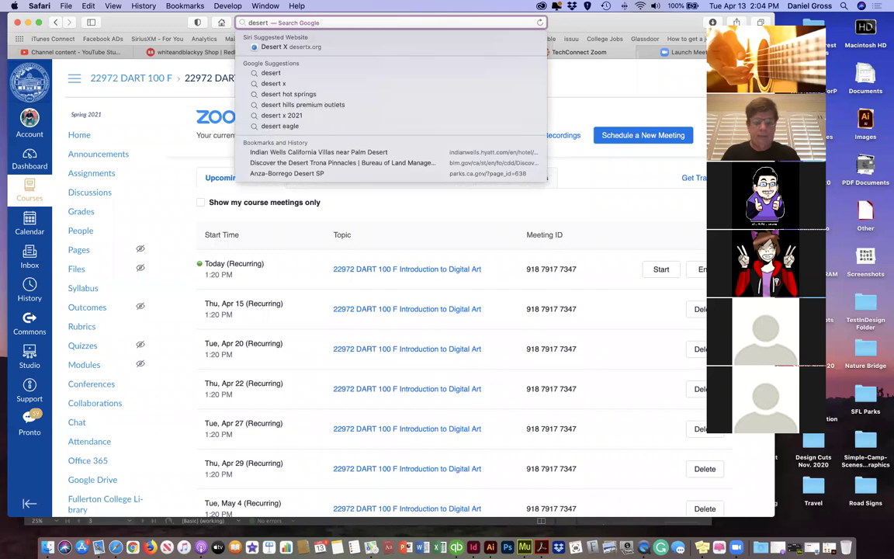
# Step: Search the web for "desert news" and skim the Deseret News front page for usable article text
pyautogui.write(' news')
pyautogui.press('Return')
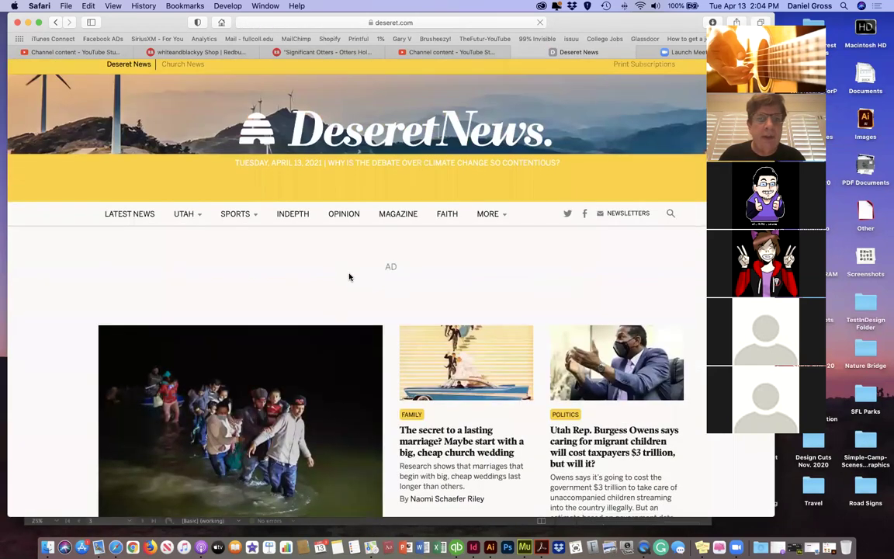
pyautogui.scroll(-5, 350, 273)
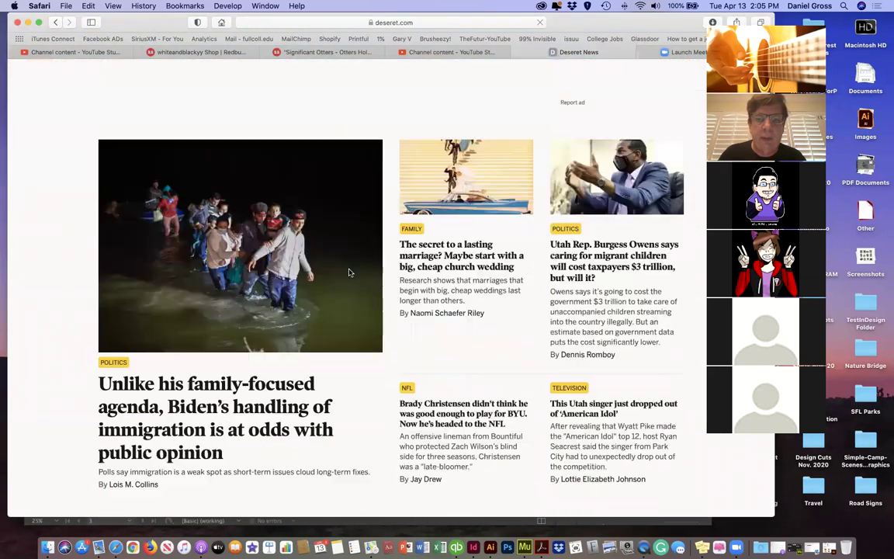
pyautogui.scroll(-7, 351, 269)
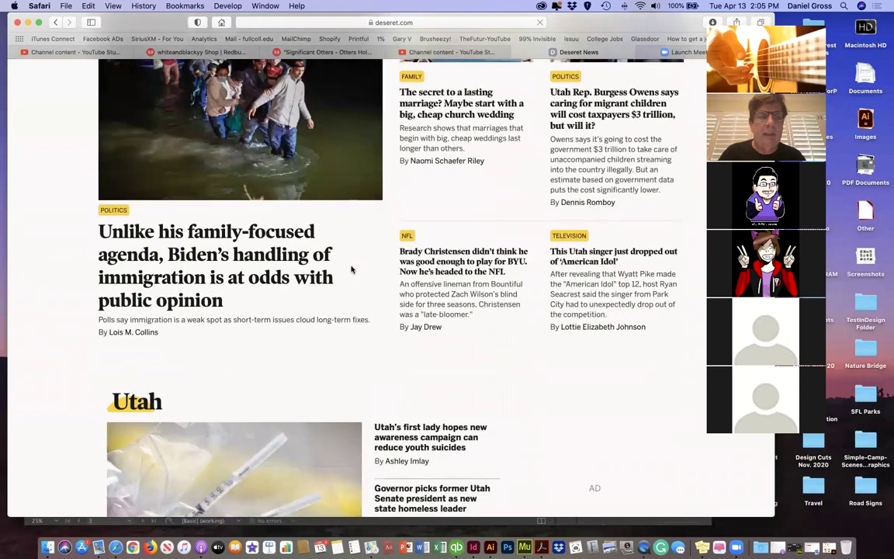
pyautogui.scroll(-4, 353, 271)
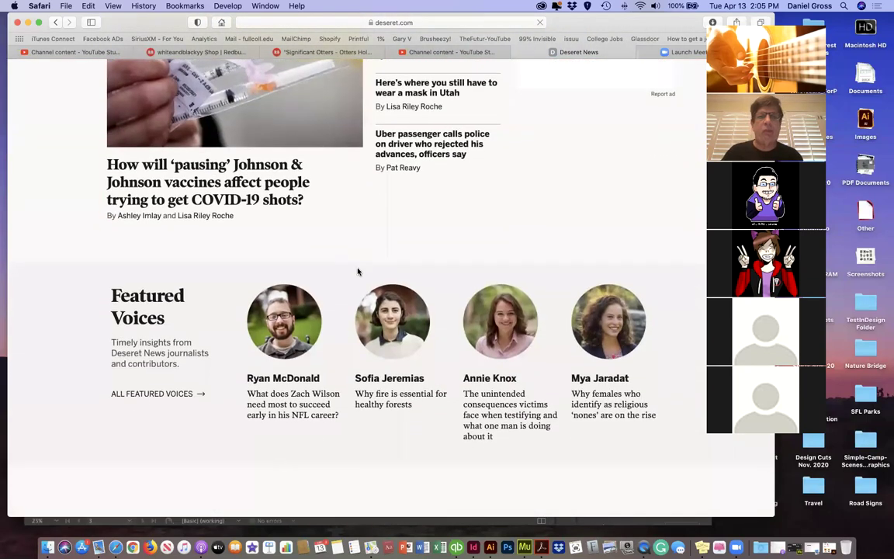
pyautogui.scroll(15, 353, 265)
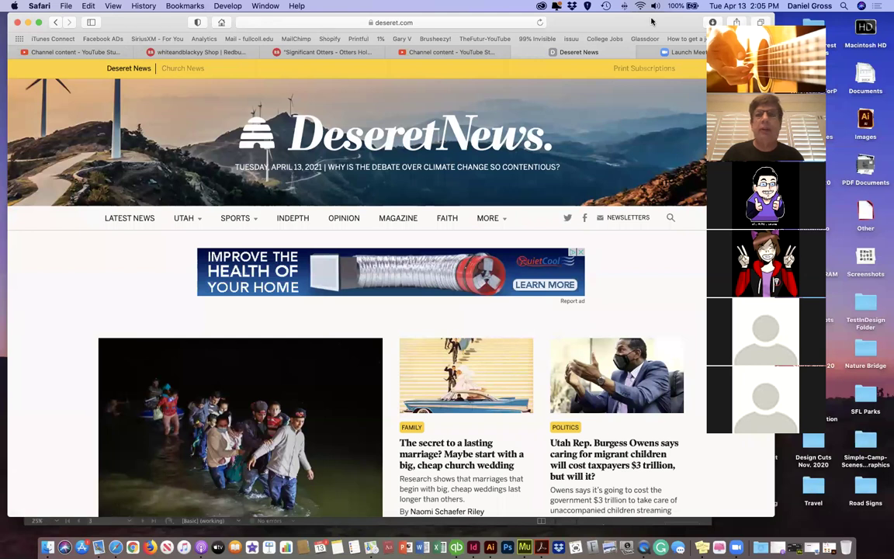
# Step: Search the web for "desert" and look through the results for a page with text about deserts
pyautogui.moveTo(493, 28); pyautogui.dragTo(489, 28)
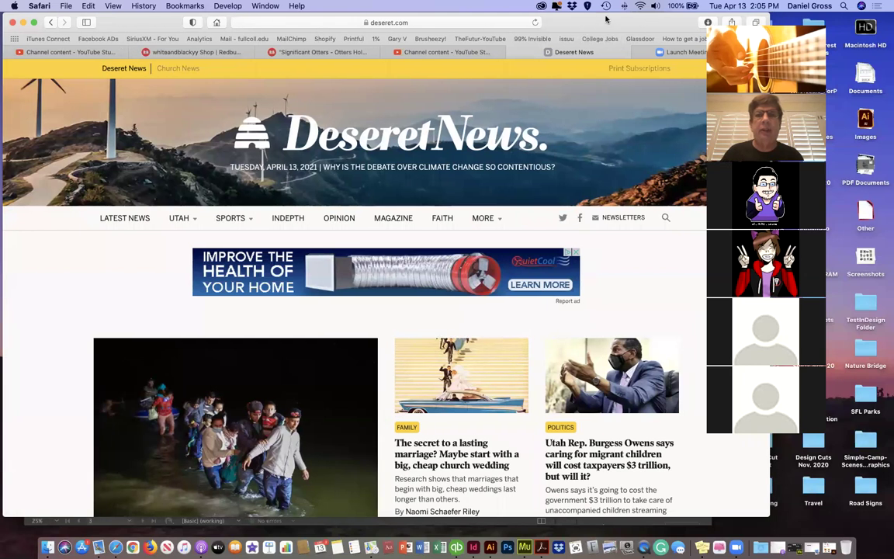
pyautogui.moveTo(607, 20); pyautogui.dragTo(596, 81)
pyautogui.click(421, 84)
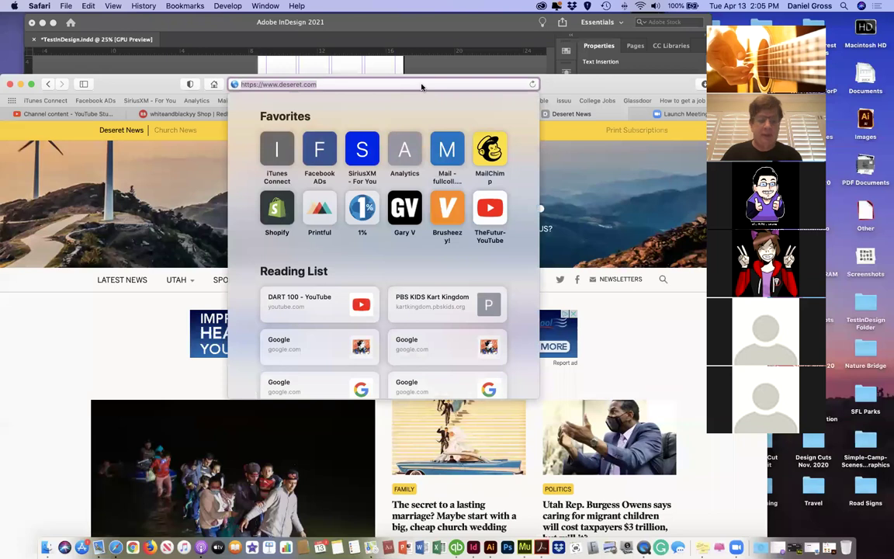
pyautogui.write('desert')
pyautogui.press('Return')
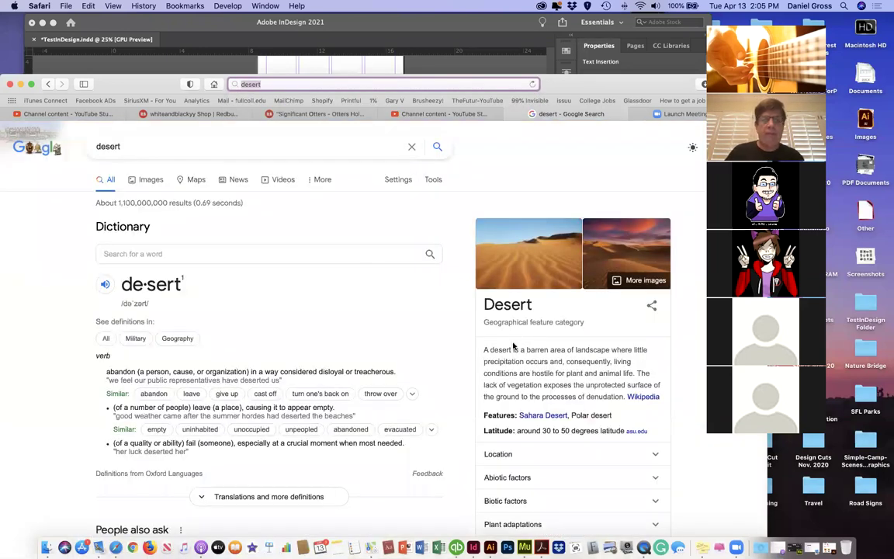
pyautogui.moveTo(134, 88); pyautogui.dragTo(150, 46)
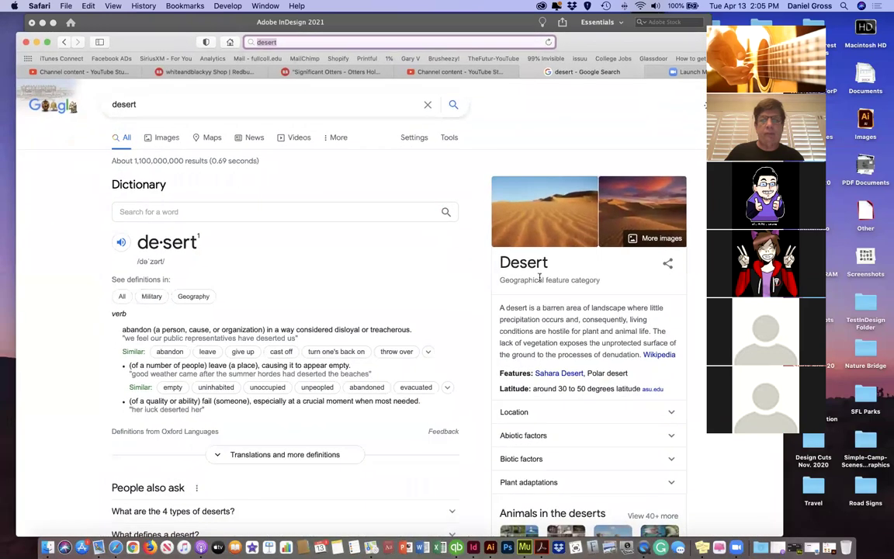
pyautogui.scroll(-2, 564, 311)
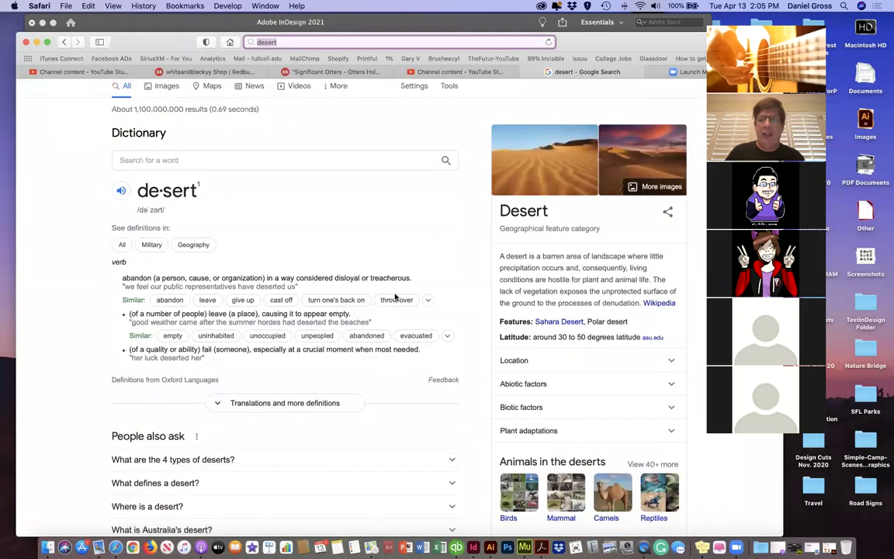
pyautogui.scroll(-12, 395, 297)
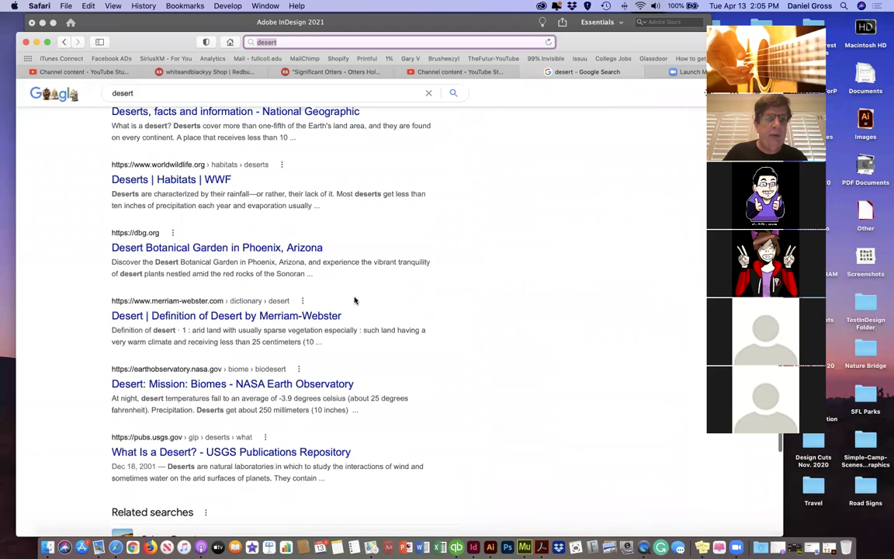
# Step: Open the Desert Botanical Garden website and examine its home page and Explore section for article text
pyautogui.click(234, 248)
pyautogui.click(234, 249)
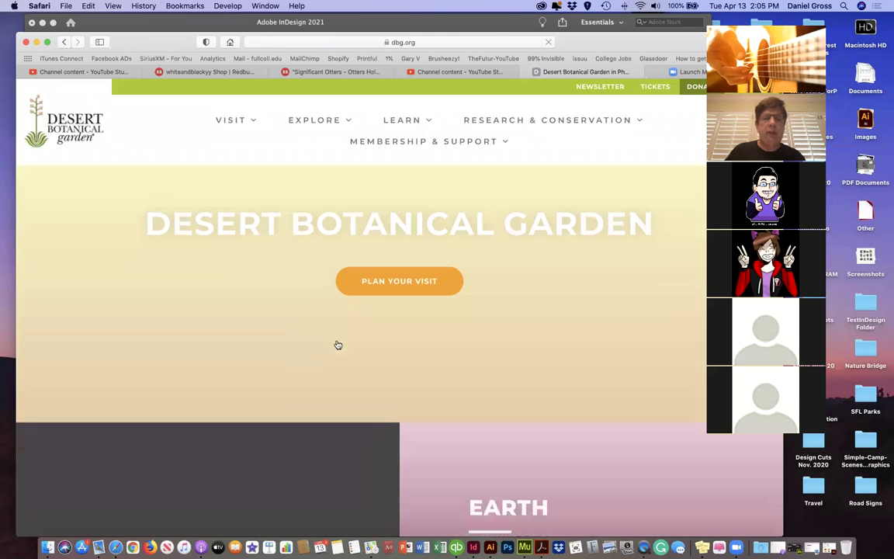
pyautogui.scroll(-2, 337, 344)
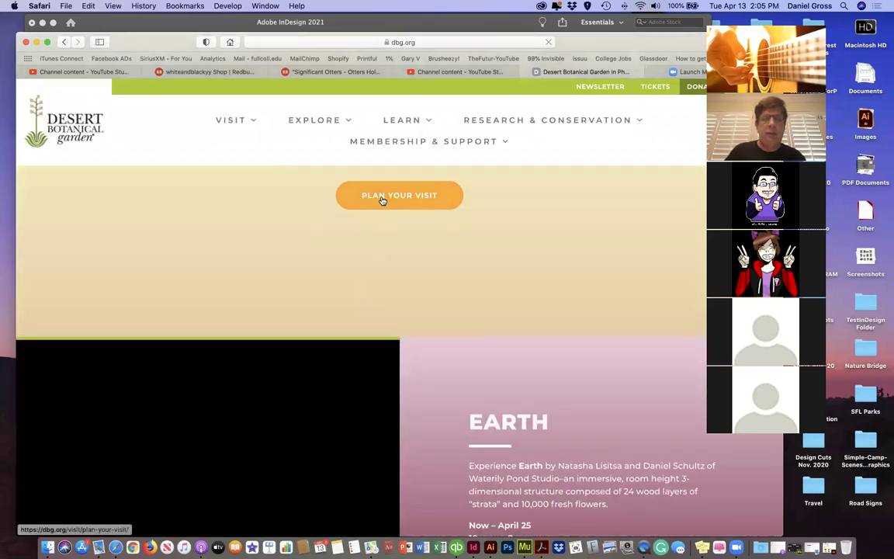
pyautogui.scroll(-10, 429, 330)
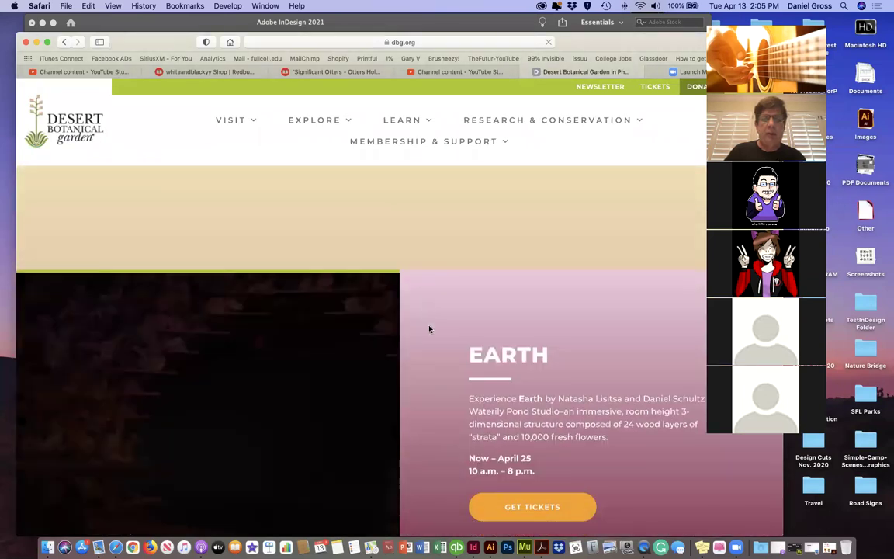
pyautogui.scroll(-20, 428, 330)
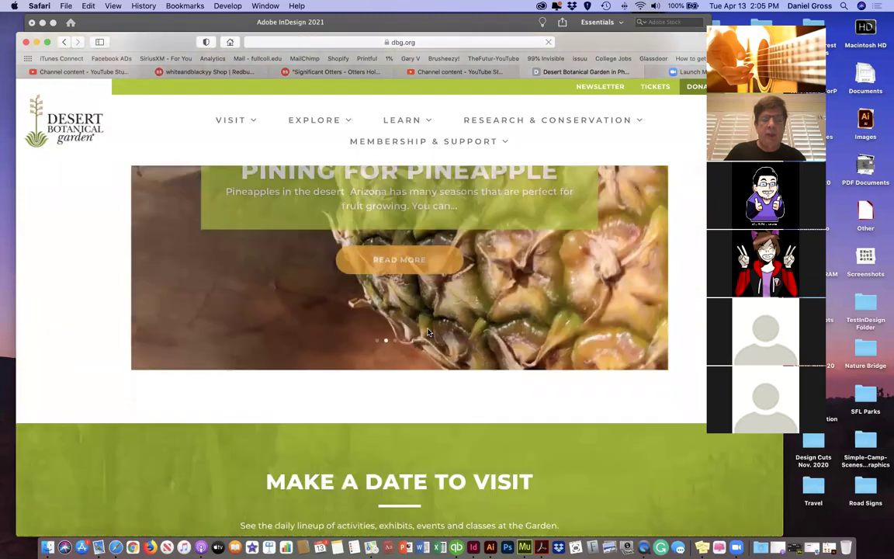
pyautogui.scroll(20, 428, 330)
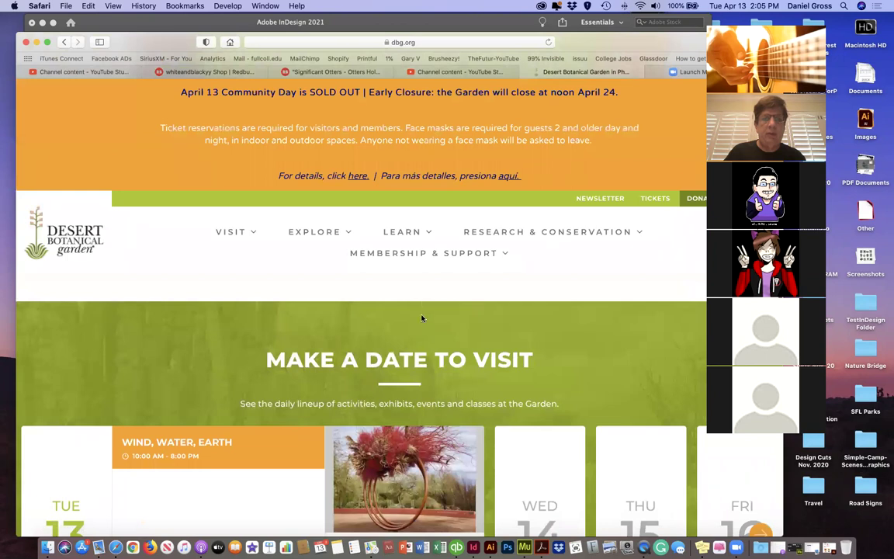
pyautogui.moveTo(330, 240)
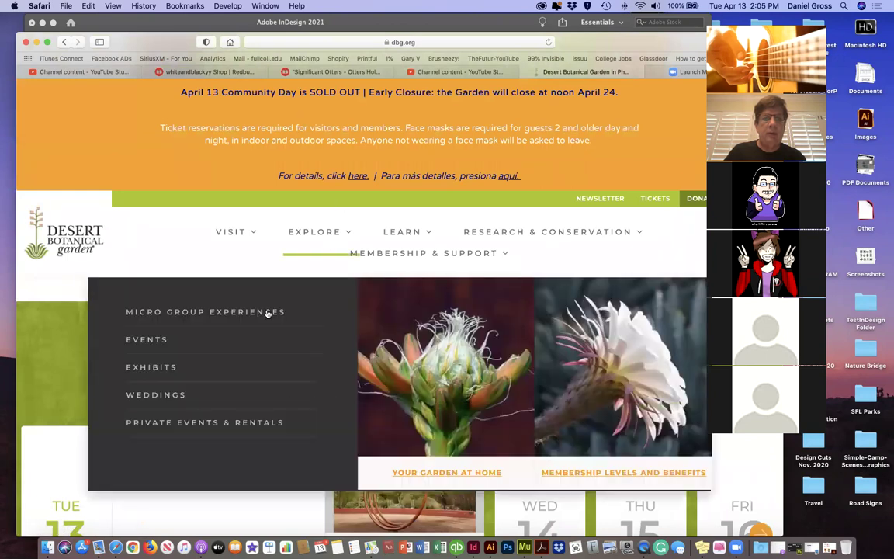
pyautogui.moveTo(397, 234)
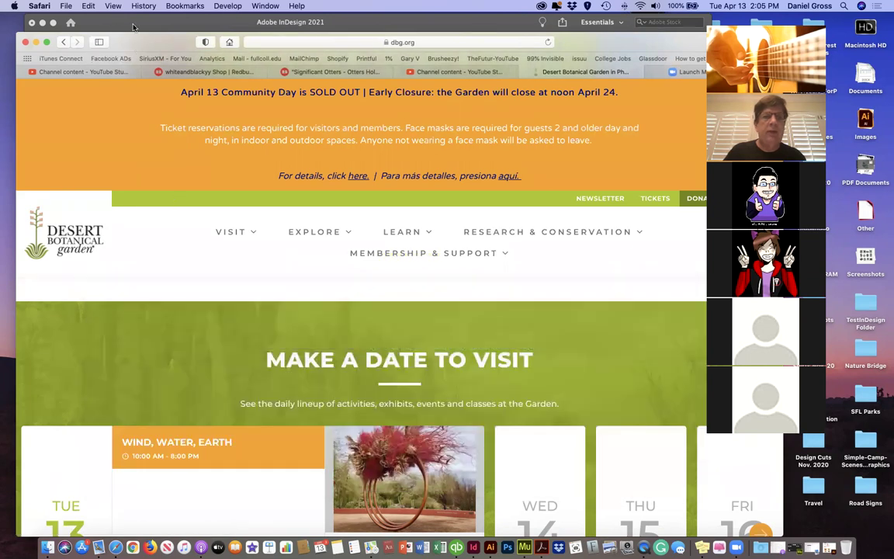
pyautogui.moveTo(120, 43); pyautogui.dragTo(117, 23)
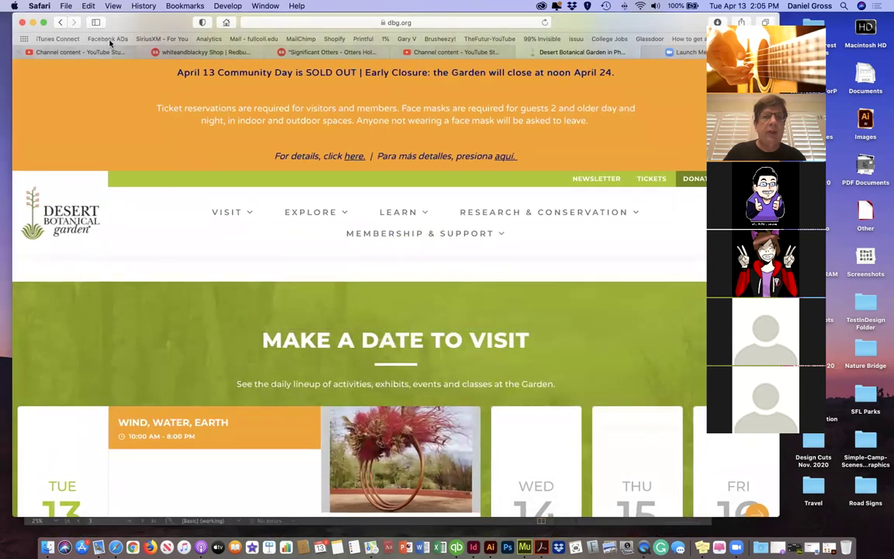
# Step: Return to the search results, search for "la times" instead, and open the Los Angeles Times website
pyautogui.click(62, 23)
pyautogui.scroll(8, 171, 132)
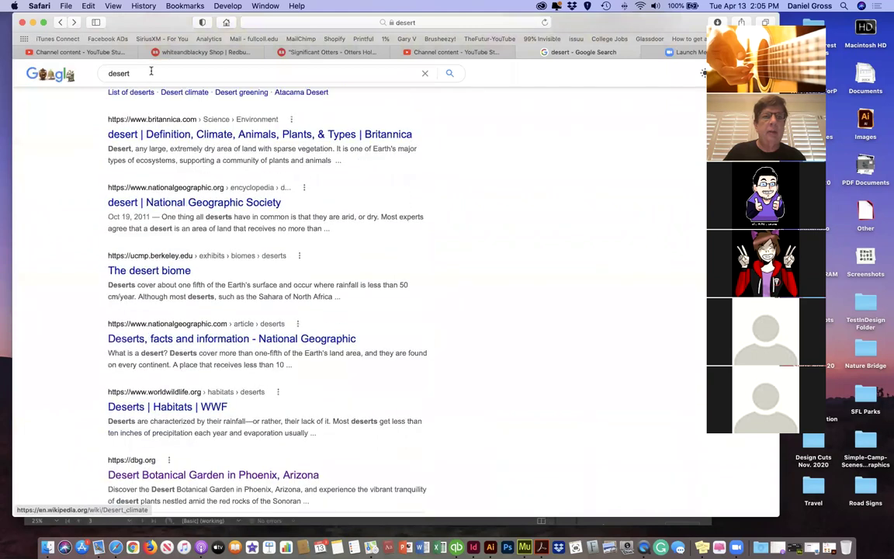
pyautogui.doubleClick(128, 73)
pyautogui.write('la times')
pyautogui.press('Return')
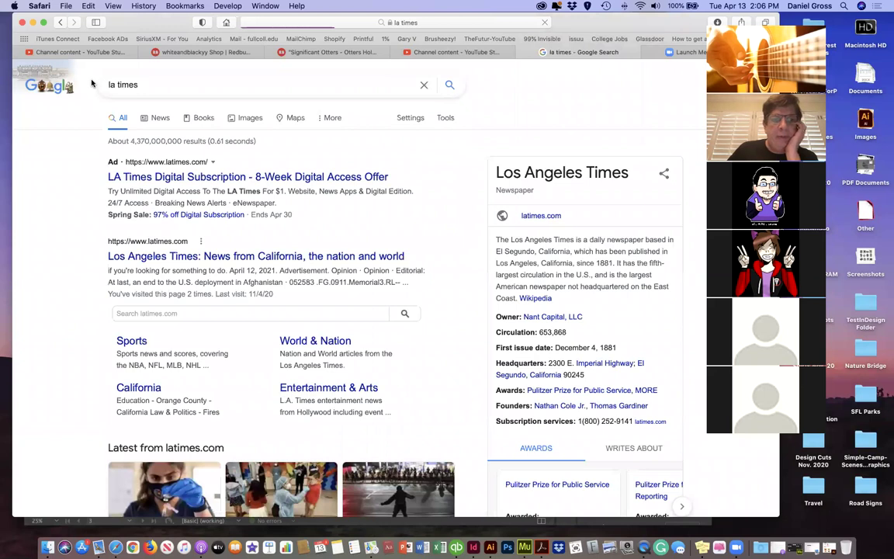
pyautogui.click(180, 255)
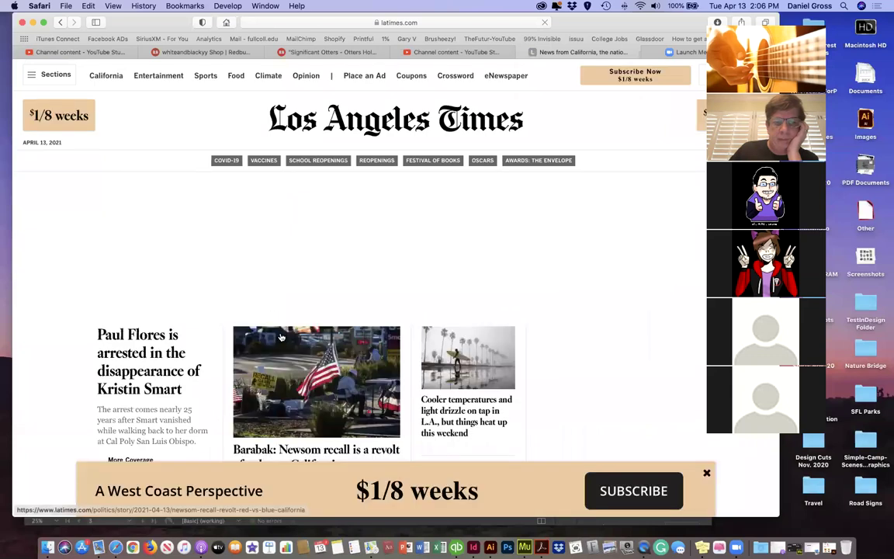
# Step: Open the article "Biden plans to withdraw troops from Afghanistan by Sept. 11" and find its opening paragraphs
pyautogui.scroll(-4, 278, 339)
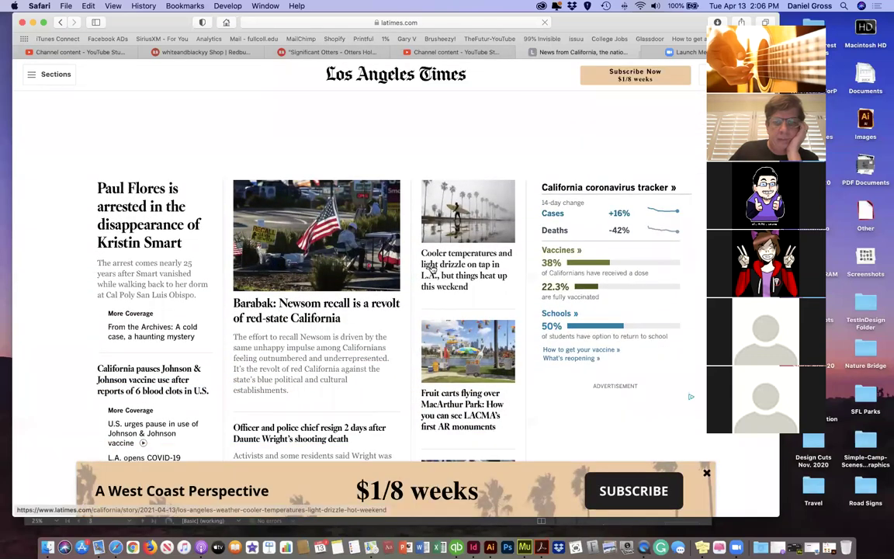
pyautogui.scroll(-3, 310, 314)
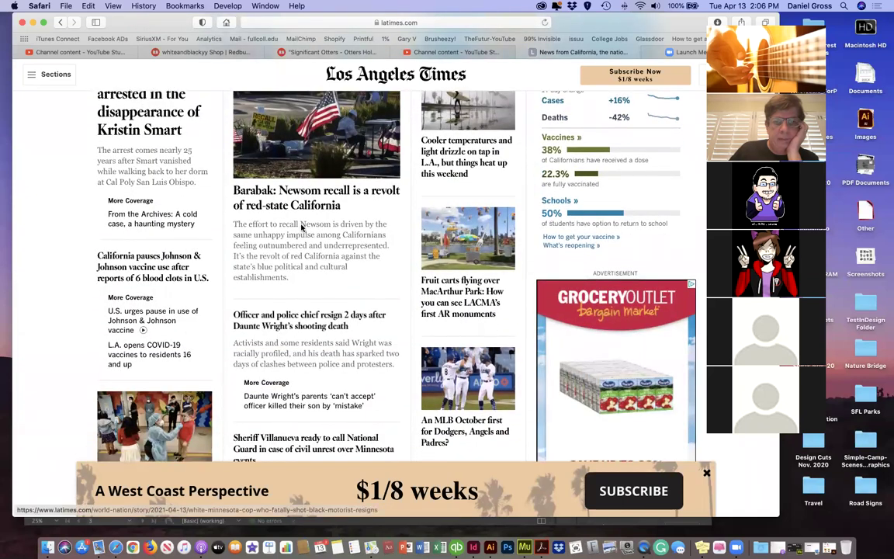
pyautogui.scroll(-10, 306, 243)
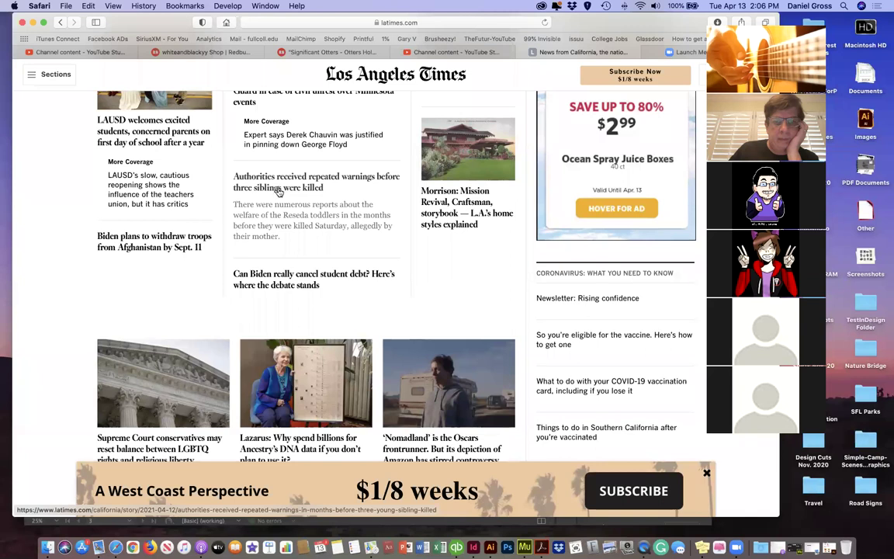
pyautogui.click(163, 247)
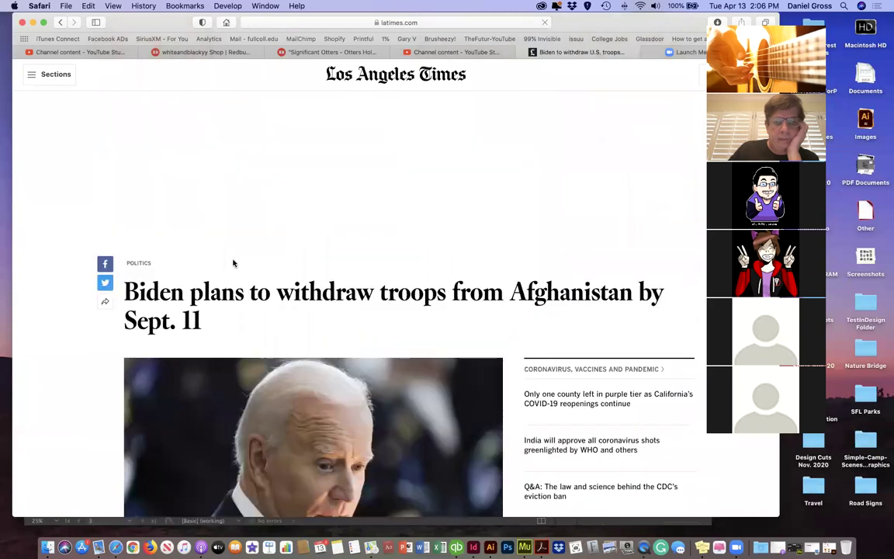
pyautogui.scroll(-5, 334, 335)
pyautogui.scroll(-5, 335, 336)
pyautogui.scroll(3, 241, 294)
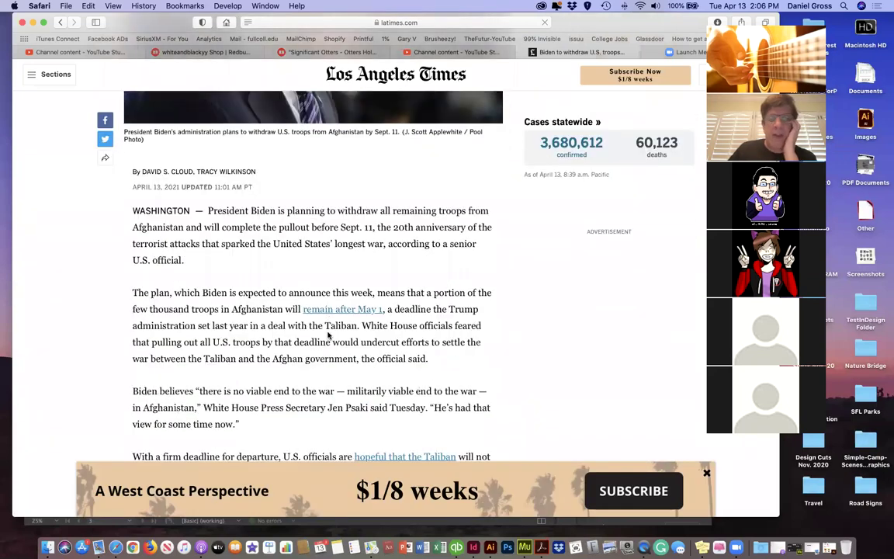
pyautogui.scroll(-2, 241, 293)
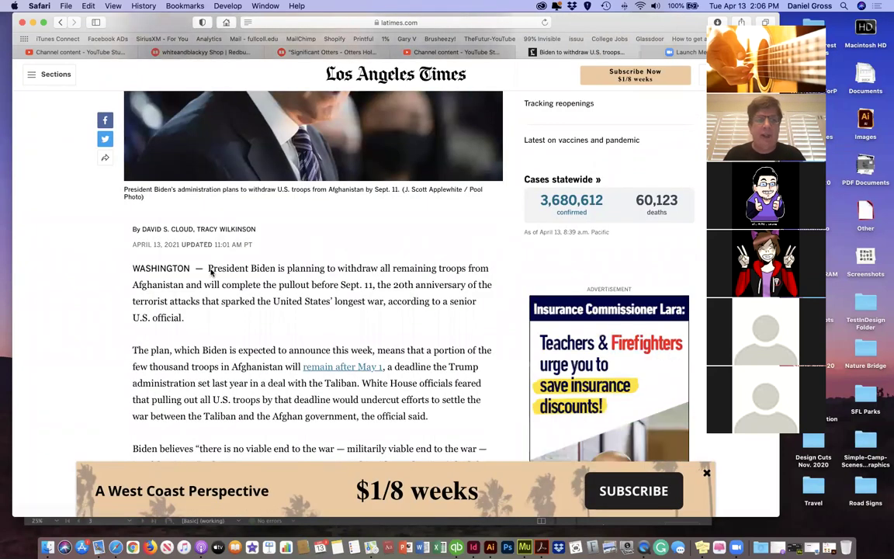
# Step: Copy the article text from "President Biden is planning" into the paragraph beginning "With a firm deadline for departure"
pyautogui.moveTo(209, 269); pyautogui.dragTo(487, 411)
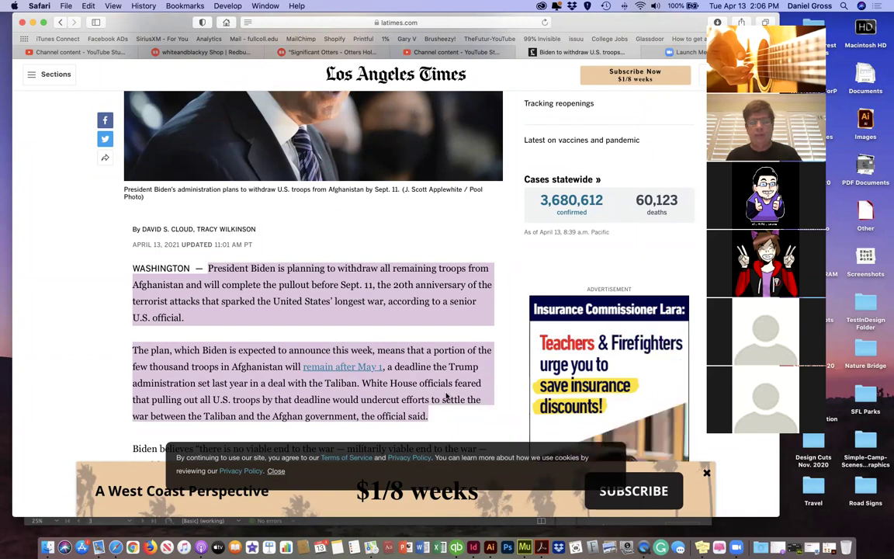
pyautogui.scroll(-3, 447, 398)
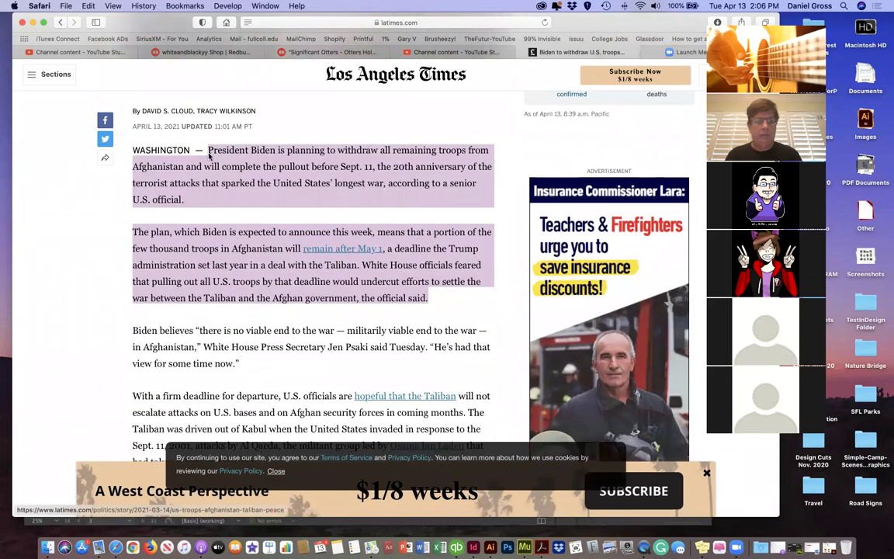
pyautogui.click(210, 151)
pyautogui.moveTo(208, 149); pyautogui.dragTo(490, 435)
pyautogui.press('super+c')
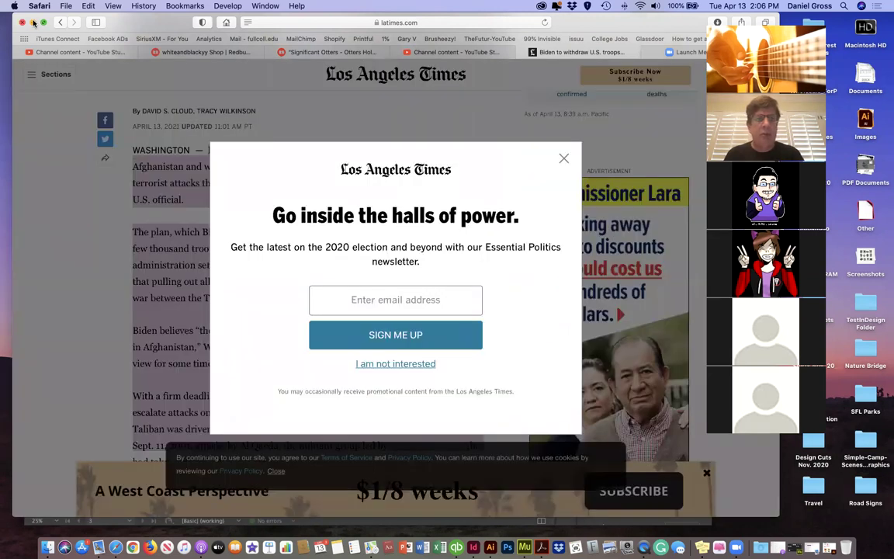
# Step: Switch to the InDesign document and paste the copied article text into the text frame below the desert sand photo at 100% zoom
pyautogui.click(33, 23)
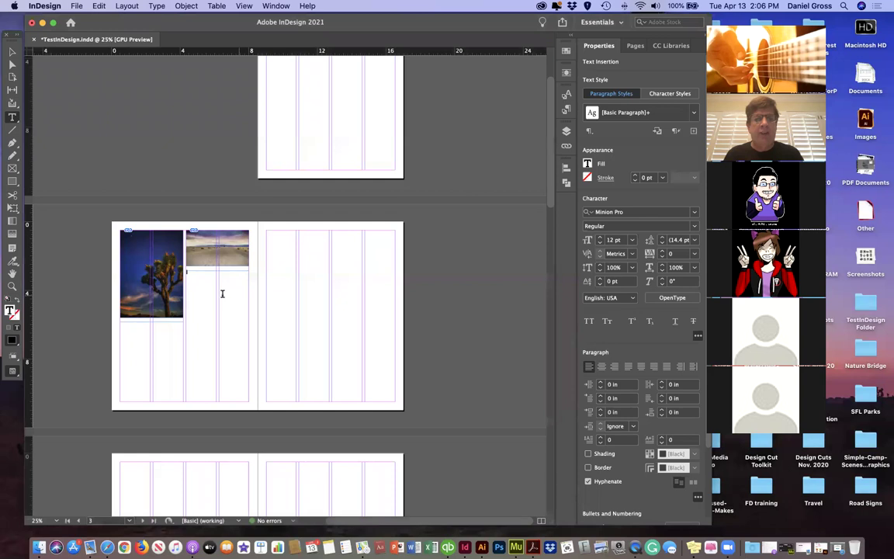
pyautogui.click(222, 294)
pyautogui.press('super+1')
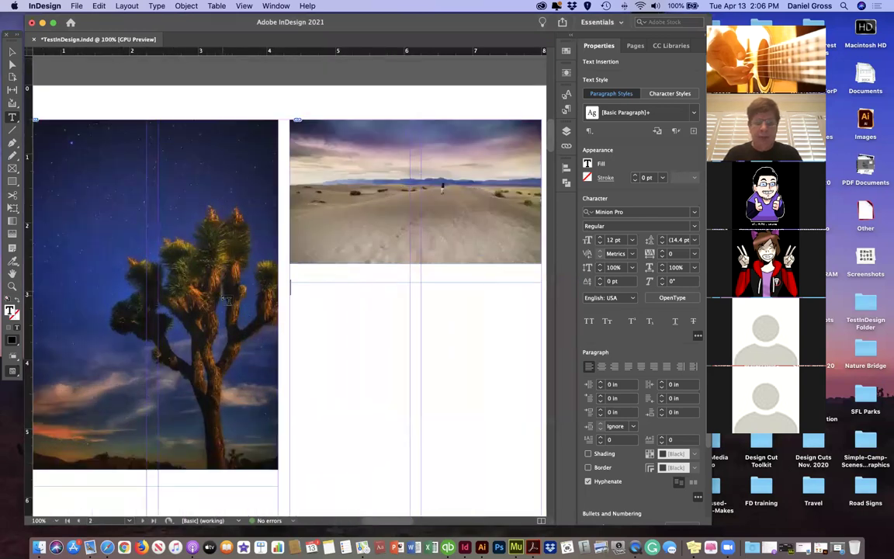
pyautogui.scroll(-5, 340, 299)
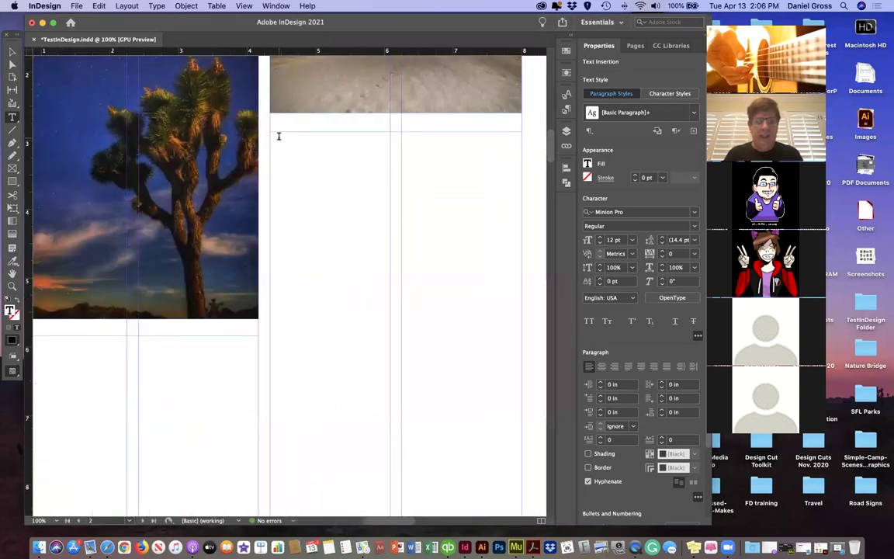
pyautogui.press('super+v')
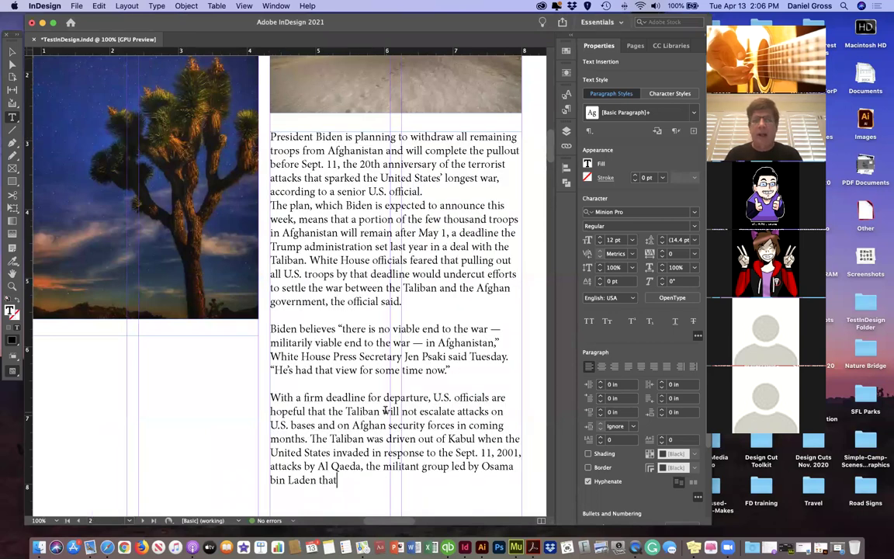
# Step: Paste the copied article text again after "bin Laden that" so the frame below the desert sand photo overflows
pyautogui.scroll(-5, 384, 411)
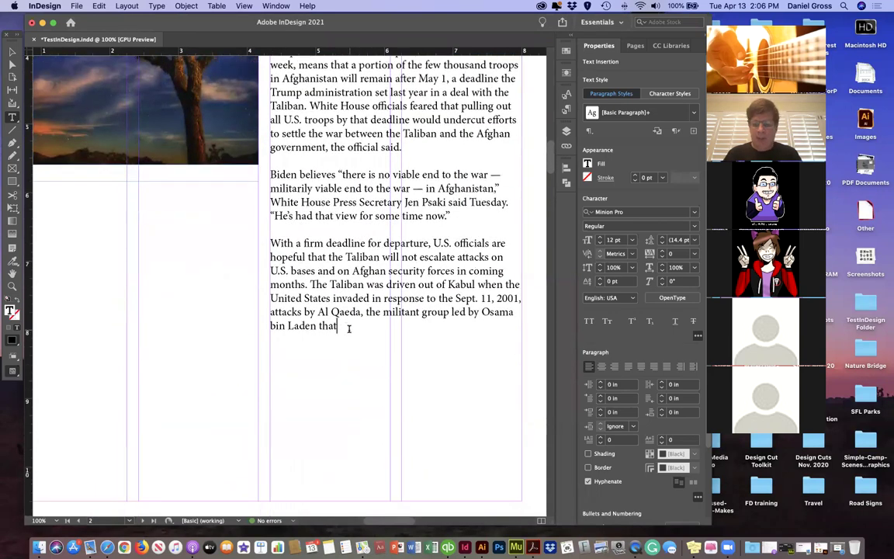
pyautogui.press('super+v')
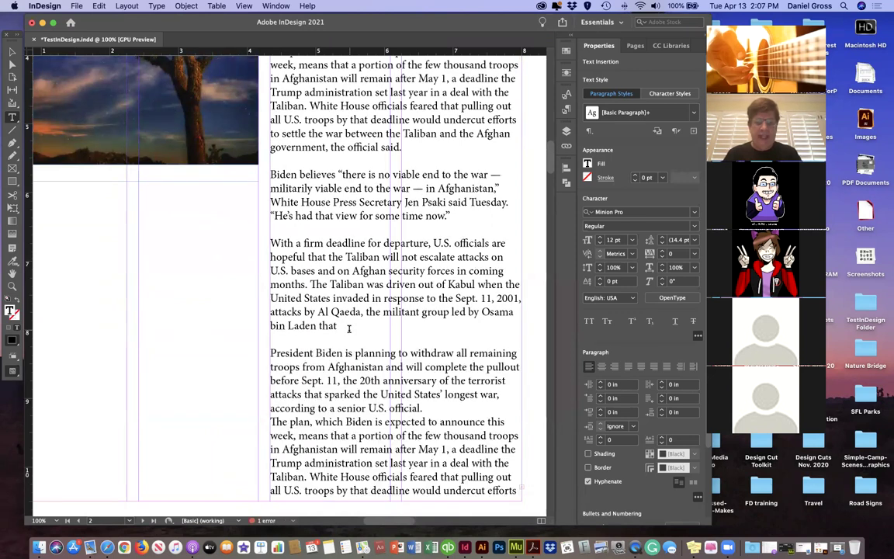
pyautogui.scroll(-5, 349, 329)
pyautogui.press('super+minus')
pyautogui.press('super+minus')
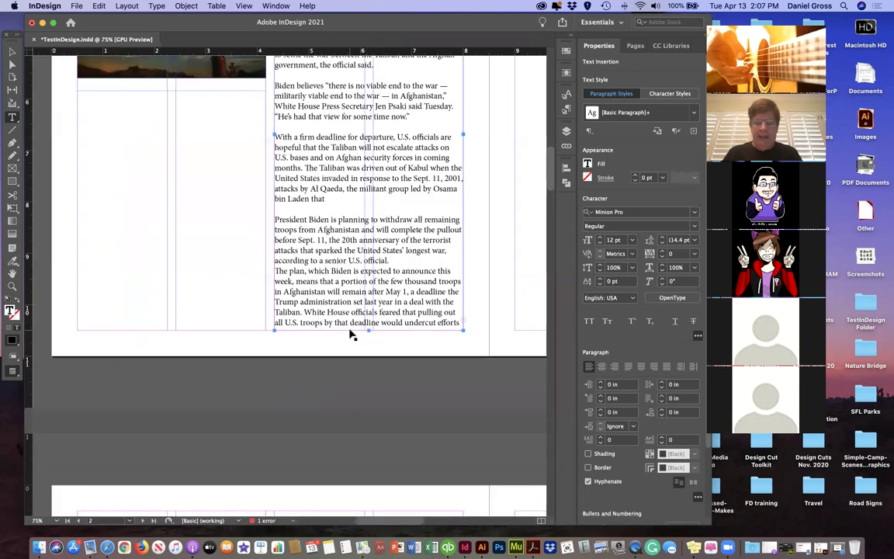
# Step: Draw two side-by-side text frames on page 3, each spanning two columns, about 3.67 in wide and 10 in high
pyautogui.hscroll(2, 360, 332)
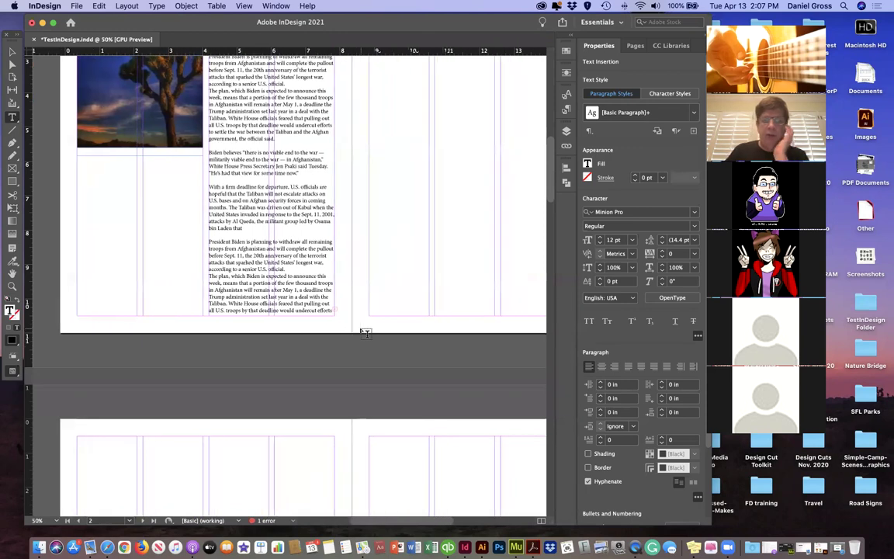
pyautogui.scroll(3, 362, 330)
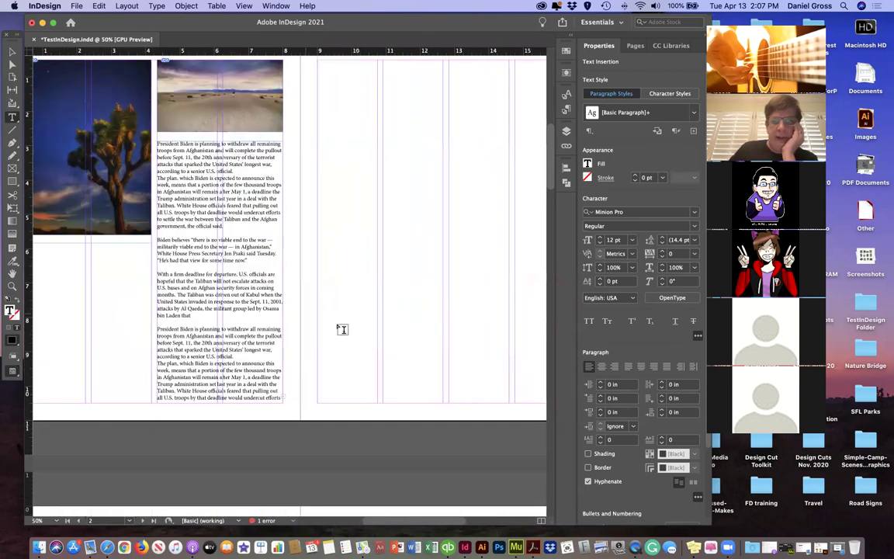
pyautogui.hscroll(1, 450, 270)
pyautogui.scroll(1, 451, 273)
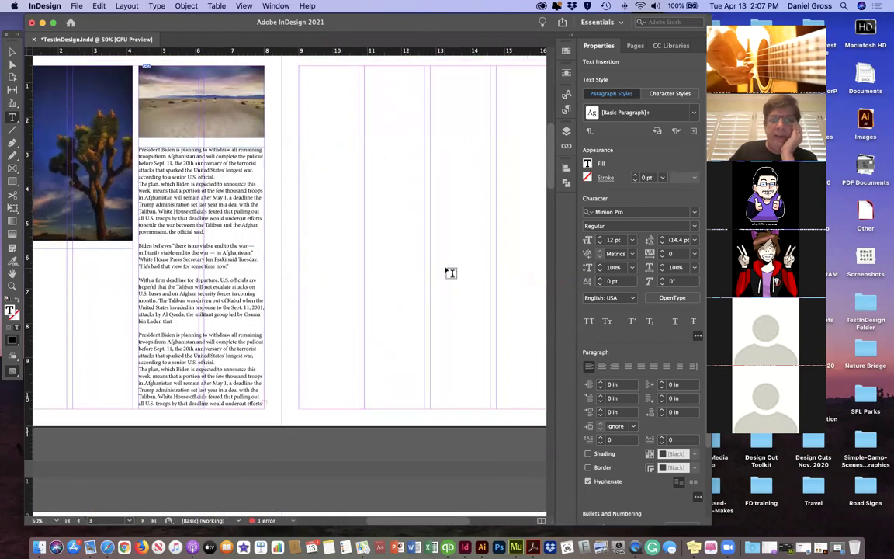
pyautogui.click(13, 118)
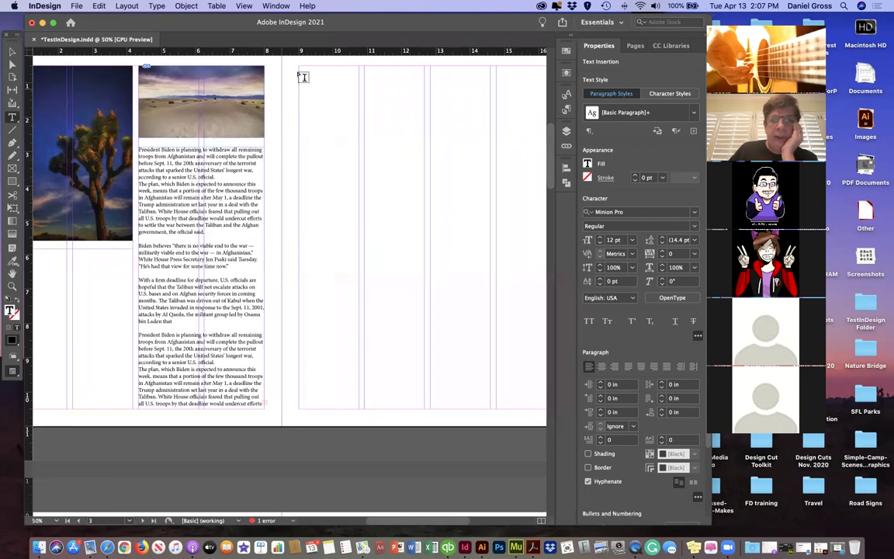
pyautogui.moveTo(300, 68); pyautogui.dragTo(422, 407)
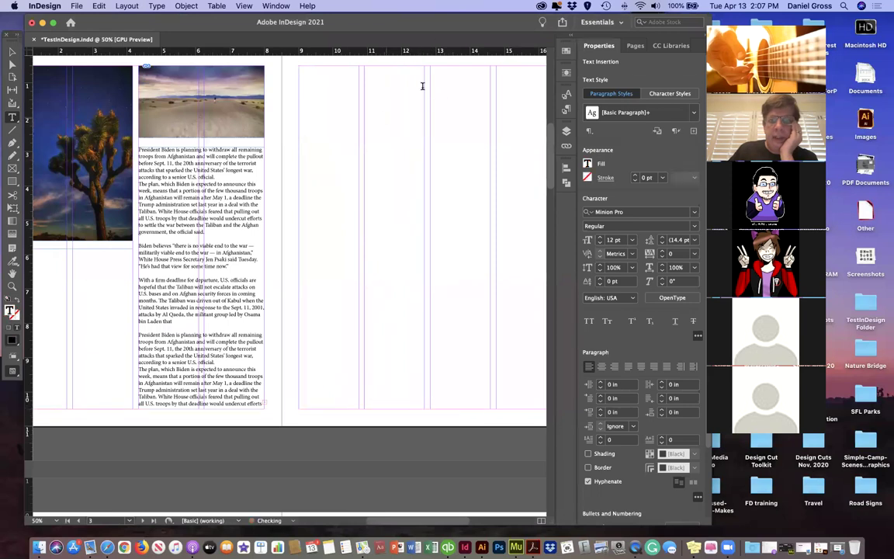
pyautogui.moveTo(431, 68); pyautogui.dragTo(474, 409)
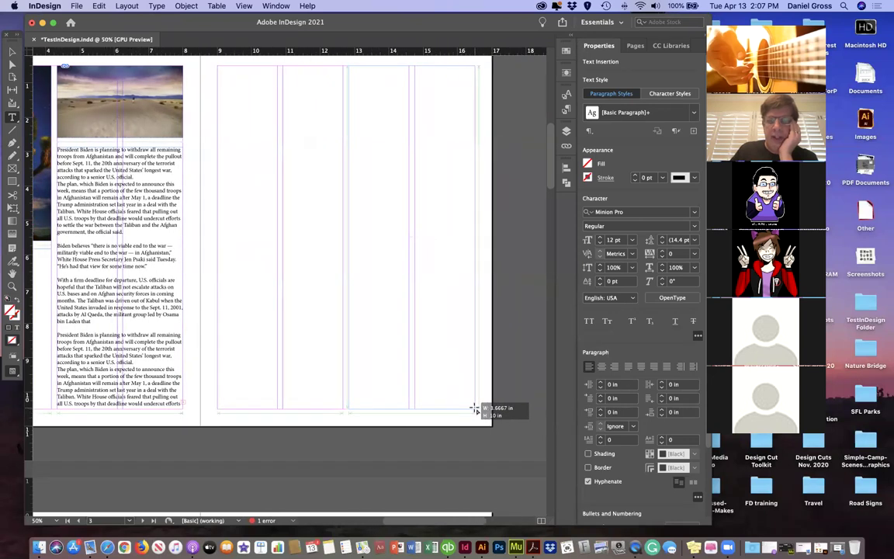
pyautogui.moveTo(475, 409); pyautogui.dragTo(477, 409)
# Step: Thread the overset text from the page 2 frame into the first empty text frame on page 3
pyautogui.hscroll(-3, 233, 399)
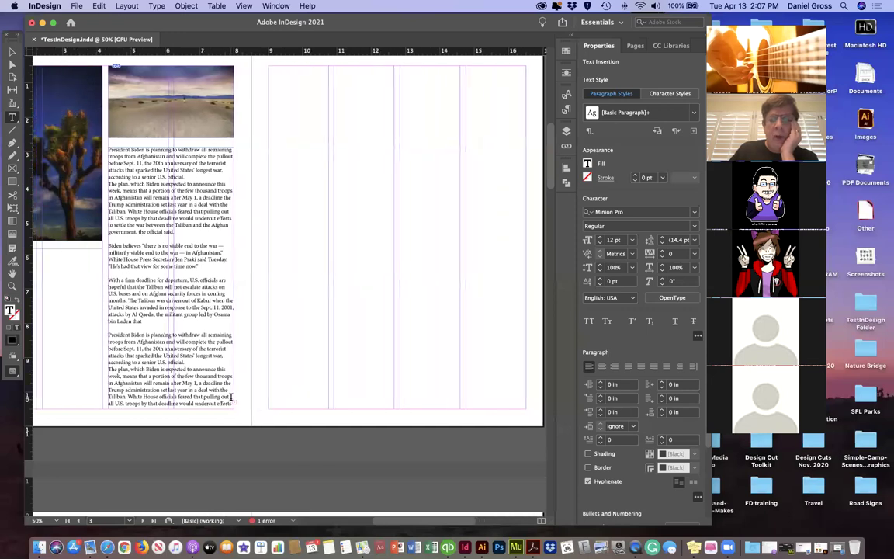
pyautogui.click(12, 52)
pyautogui.press('super+1')
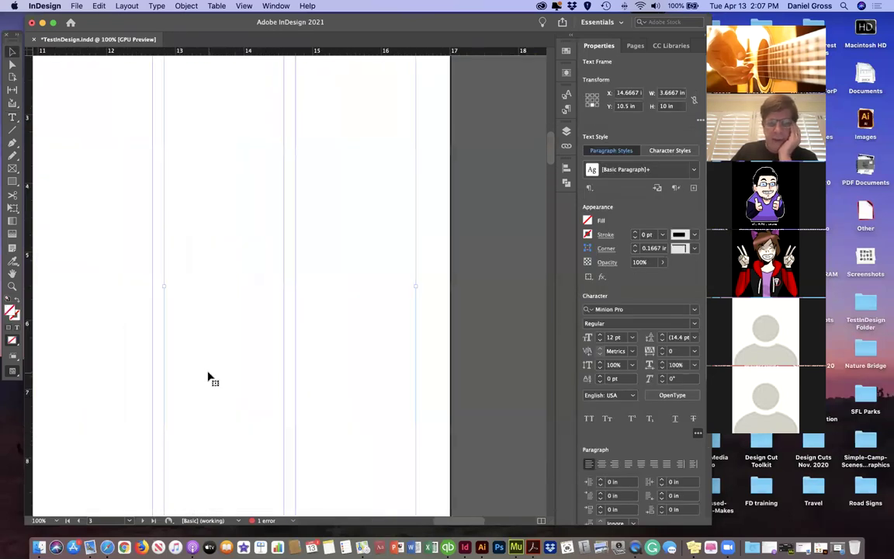
pyautogui.hscroll(-10, 208, 378)
pyautogui.scroll(-10, 208, 378)
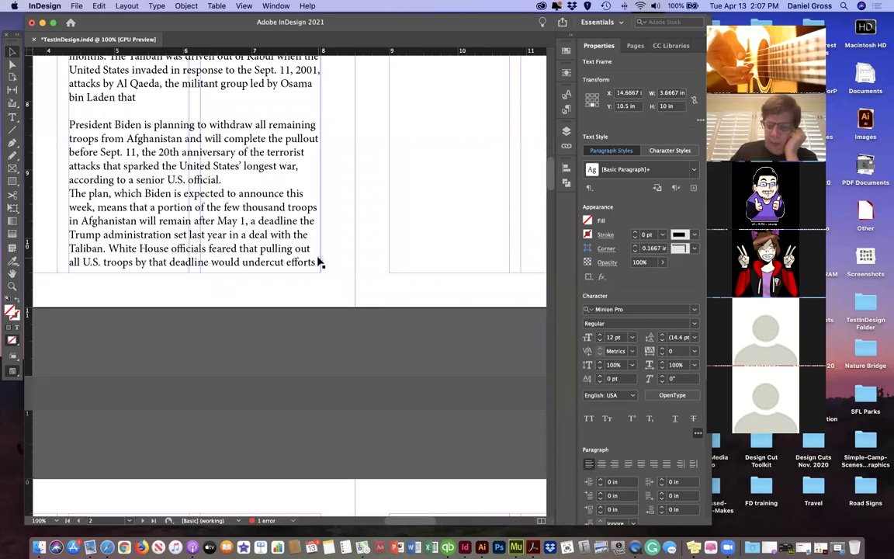
pyautogui.press('super+minus')
pyautogui.press('super+minus')
pyautogui.press('super+minus')
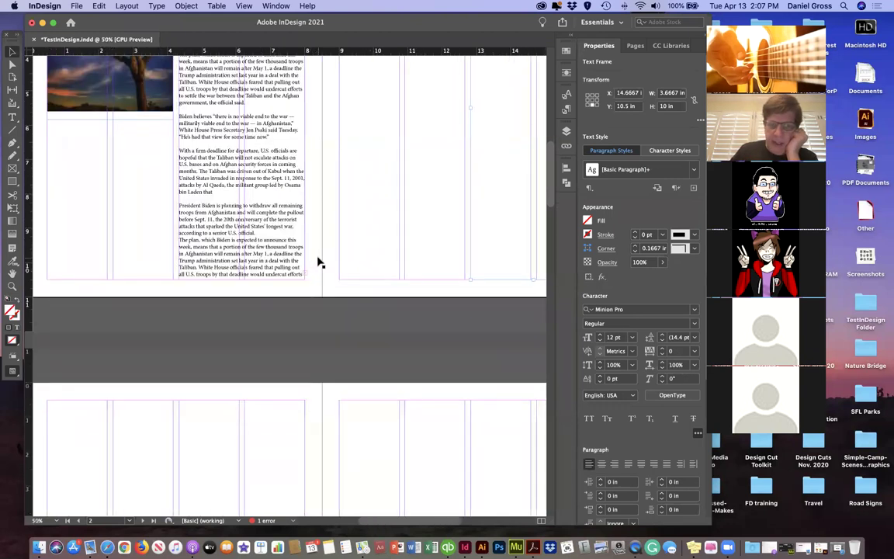
pyautogui.scroll(5, 317, 262)
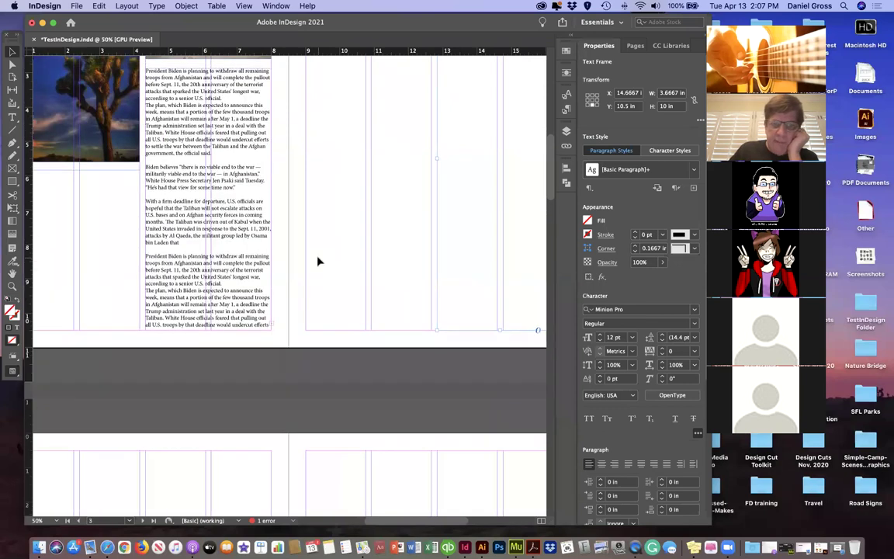
pyautogui.scroll(1, 318, 261)
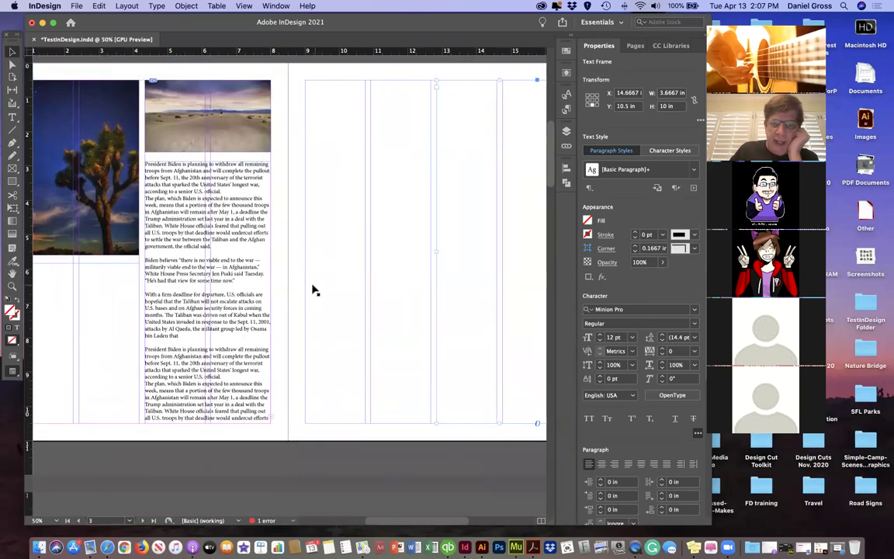
pyautogui.click(269, 419)
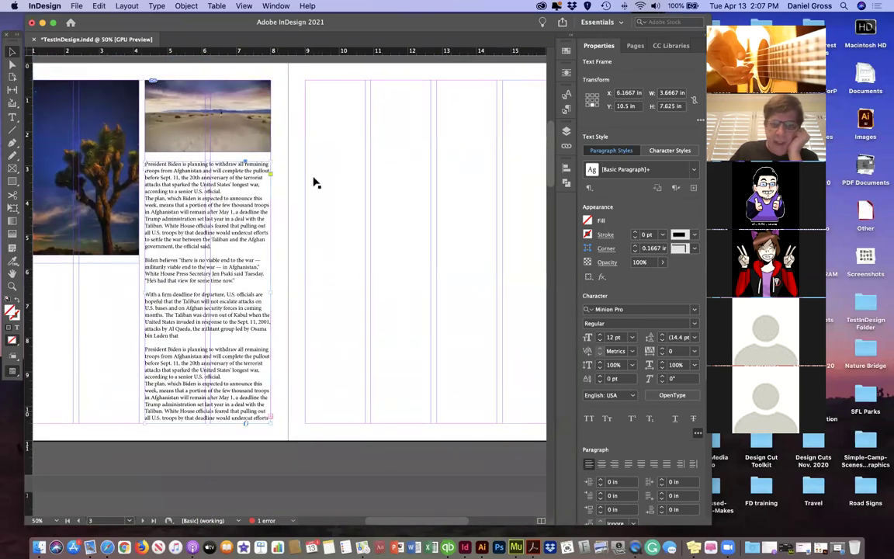
pyautogui.click(269, 419)
pyautogui.click(327, 311)
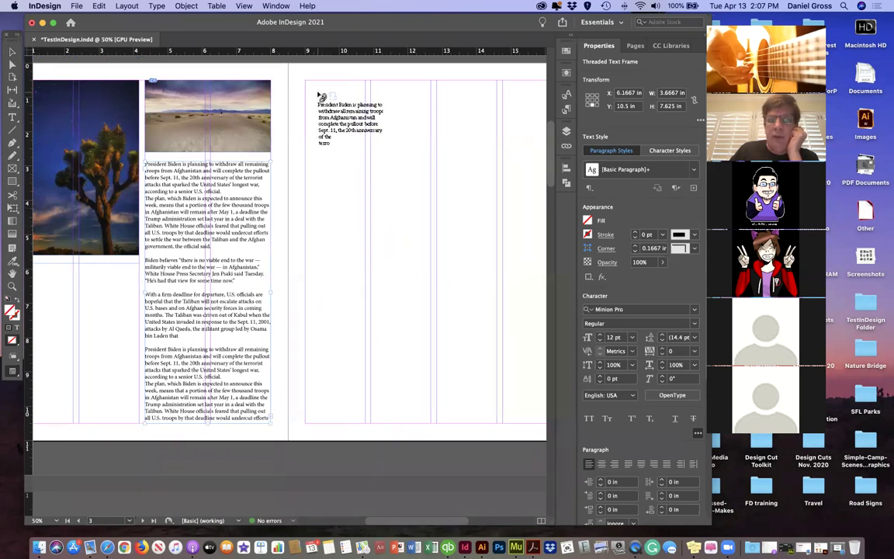
pyautogui.click(320, 96)
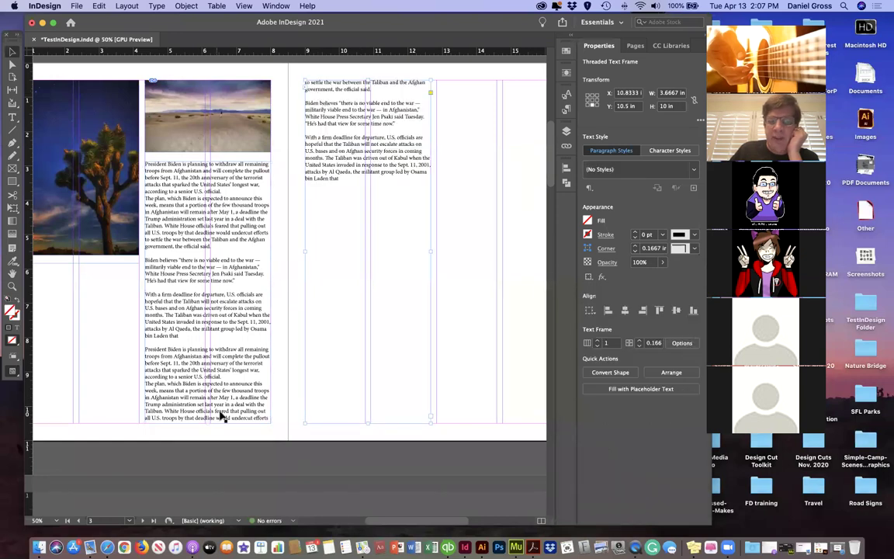
# Step: Paste the article text twice more at the end of the story in the first page 3 frame
pyautogui.doubleClick(343, 178)
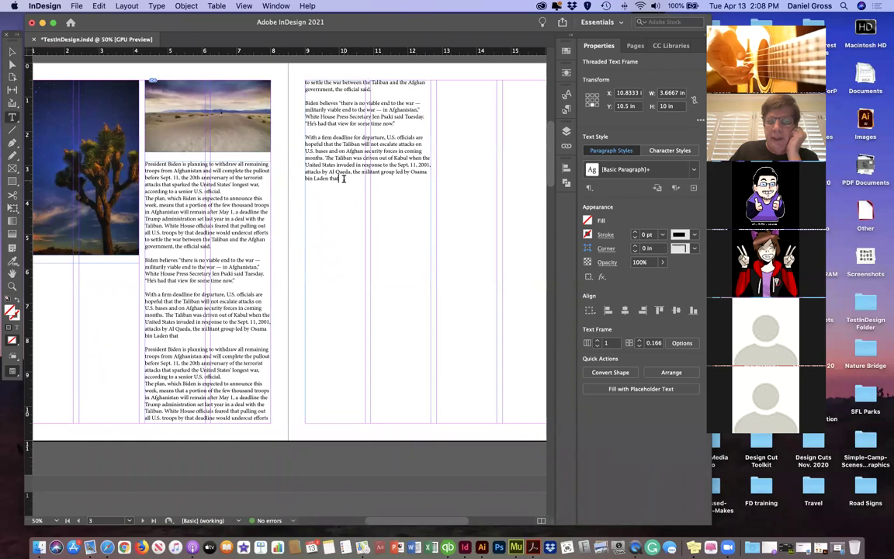
pyautogui.press('super+v')
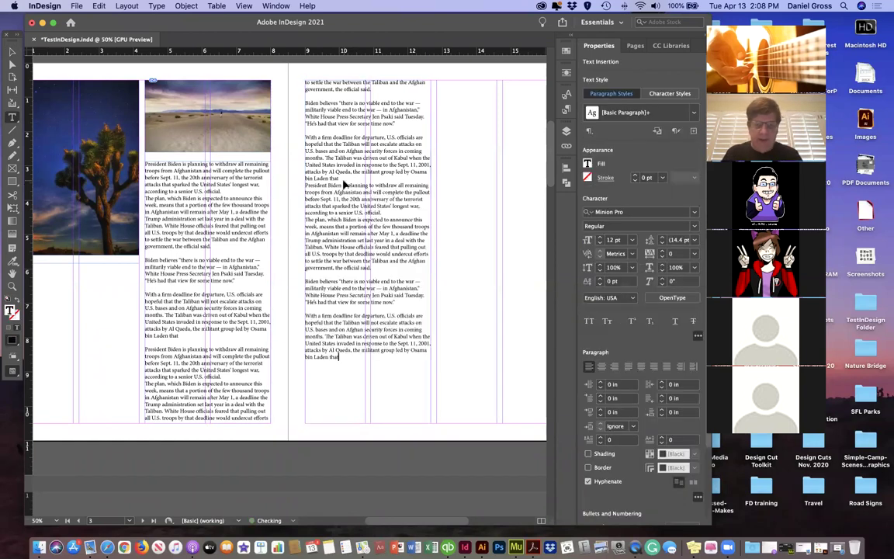
pyautogui.press('super+v')
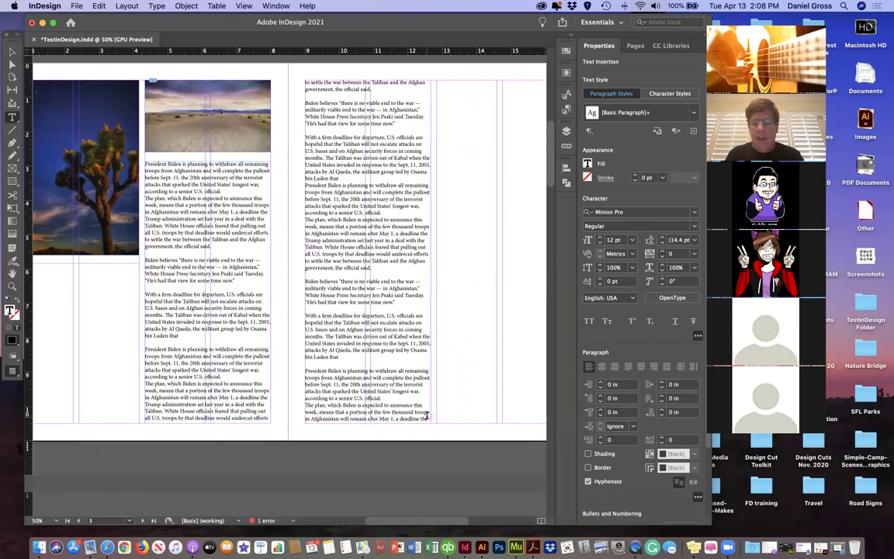
# Step: Thread the overset text from the first page 3 frame into the second frame on that page
pyautogui.click(13, 51)
pyautogui.click(432, 419)
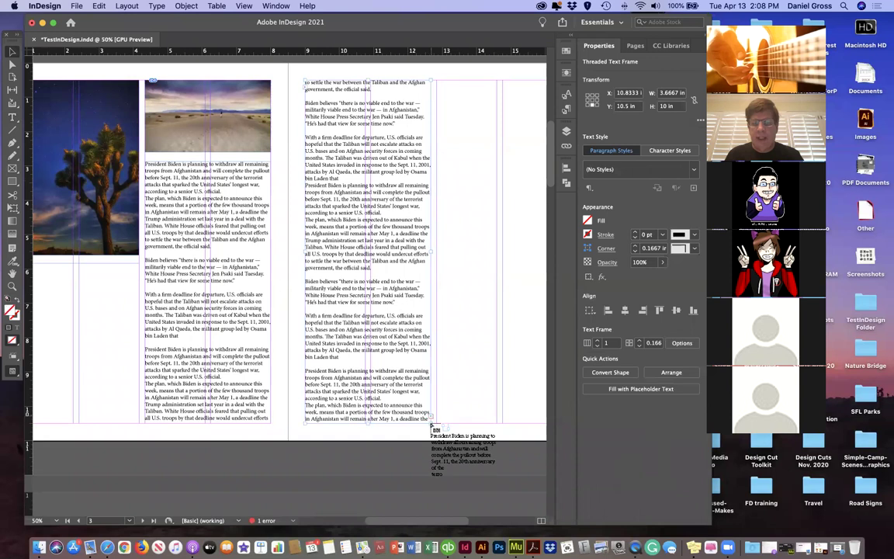
pyautogui.click(472, 225)
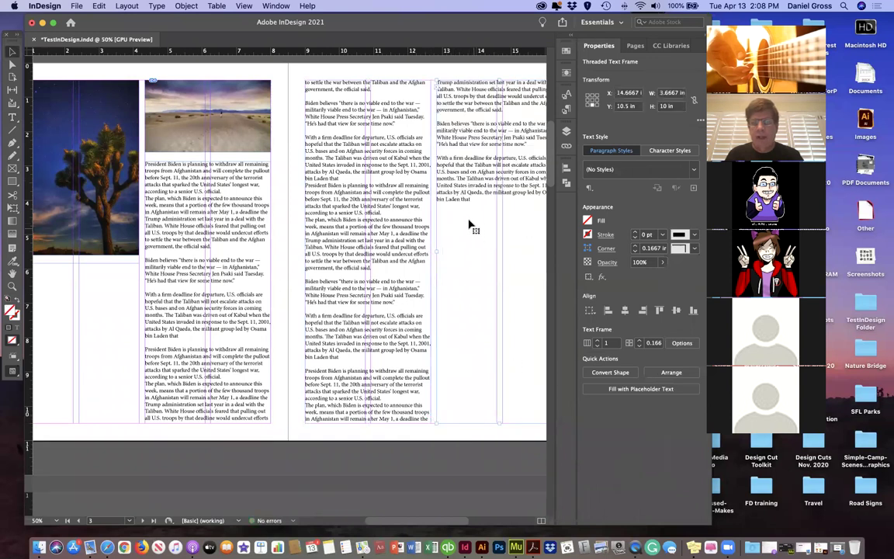
# Step: Insert a blank line above the first "Biden believes" paragraph in the page 2 text frame
pyautogui.doubleClick(214, 250)
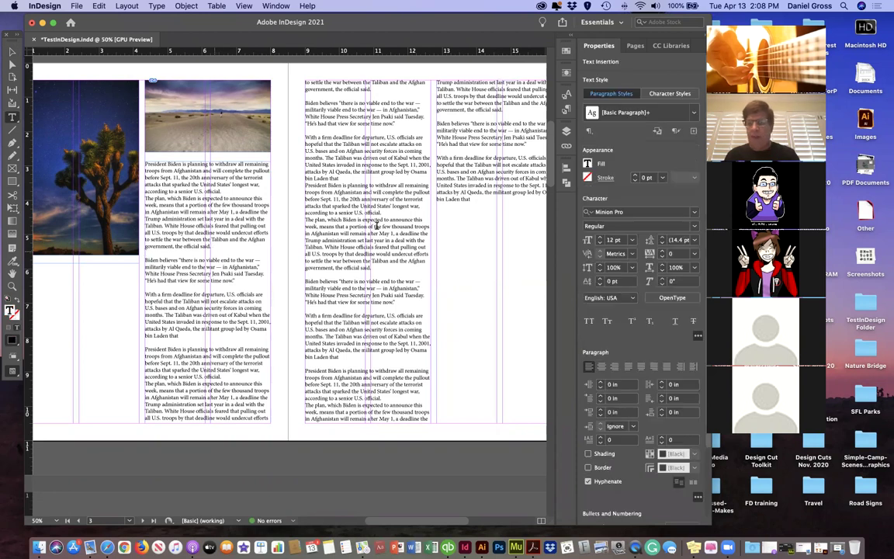
pyautogui.hscroll(2, 473, 124)
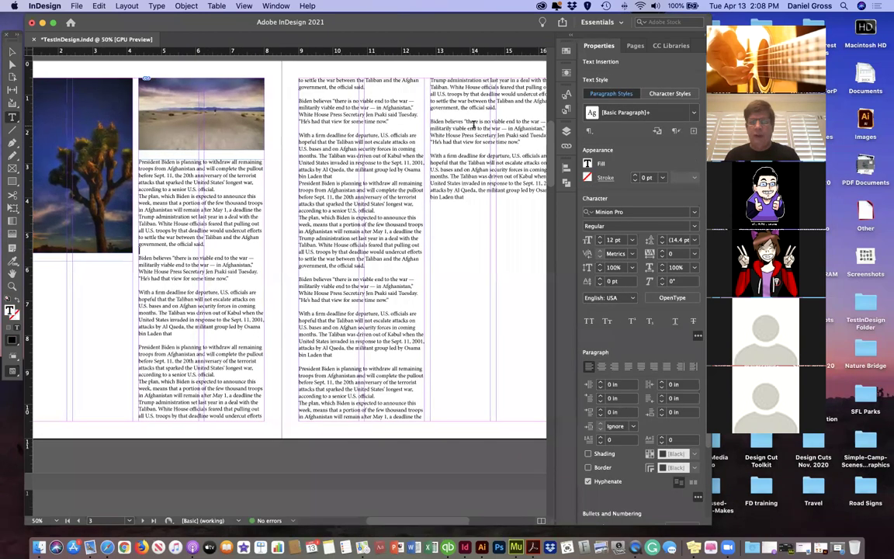
pyautogui.press('Return')
pyautogui.click(472, 132)
pyautogui.press('Return')
pyautogui.press('Return')
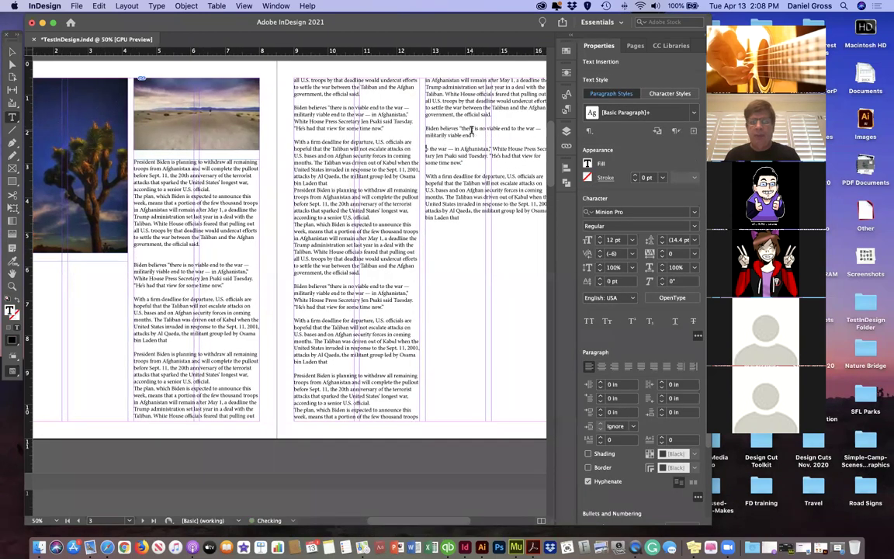
pyautogui.press('Return')
pyautogui.press('super+z')
pyautogui.press('super+z')
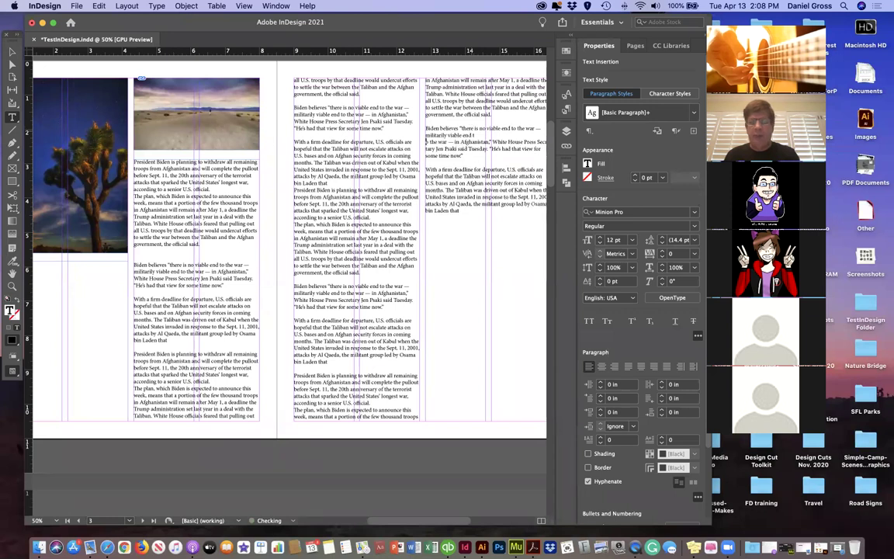
# Step: Add seven blank lines above the "Biden believes" paragraph on page 2 to push text through the threaded frames
pyautogui.click(173, 258)
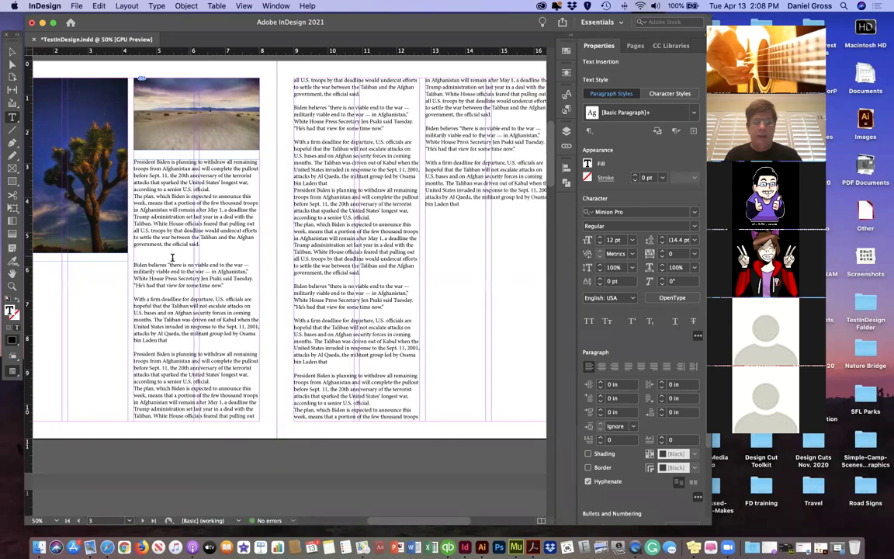
pyautogui.press('Return')
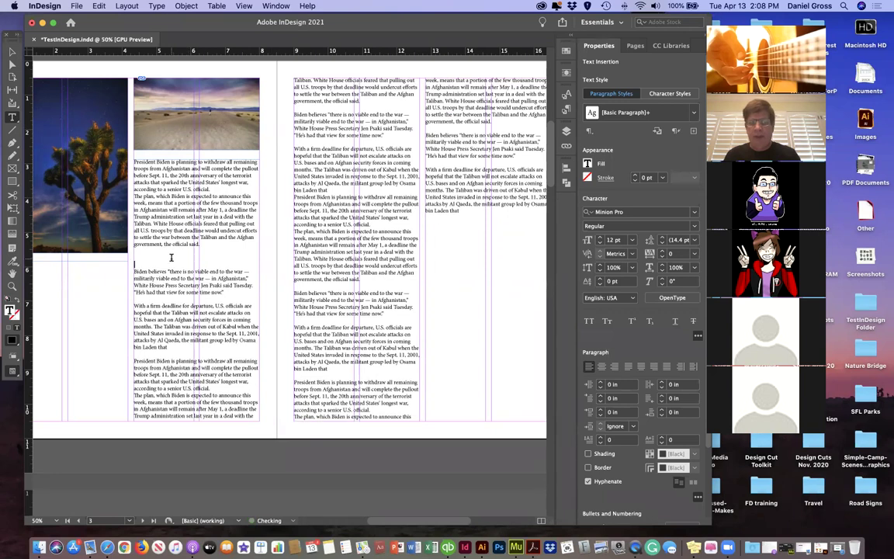
pyautogui.press('Return')
pyautogui.press('Return')
pyautogui.press('Return')
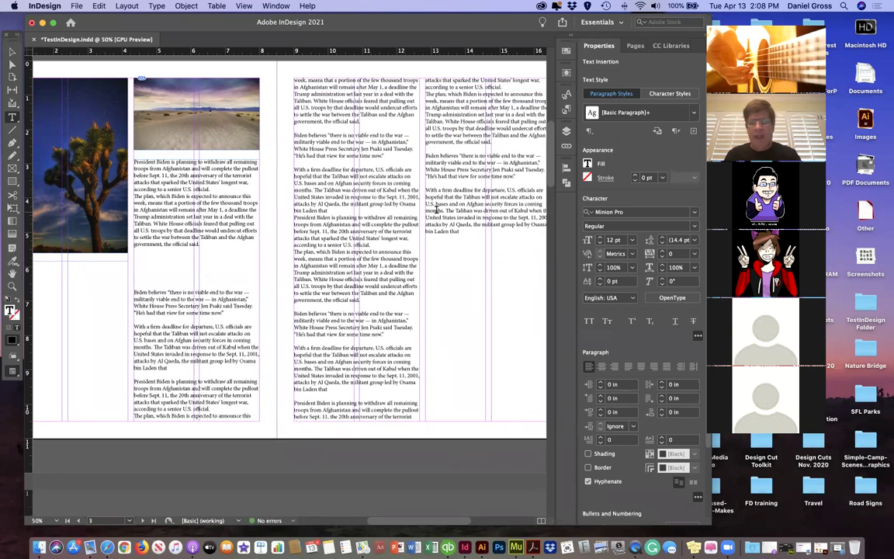
pyautogui.press('Return')
pyautogui.press('Return')
pyautogui.press('Return')
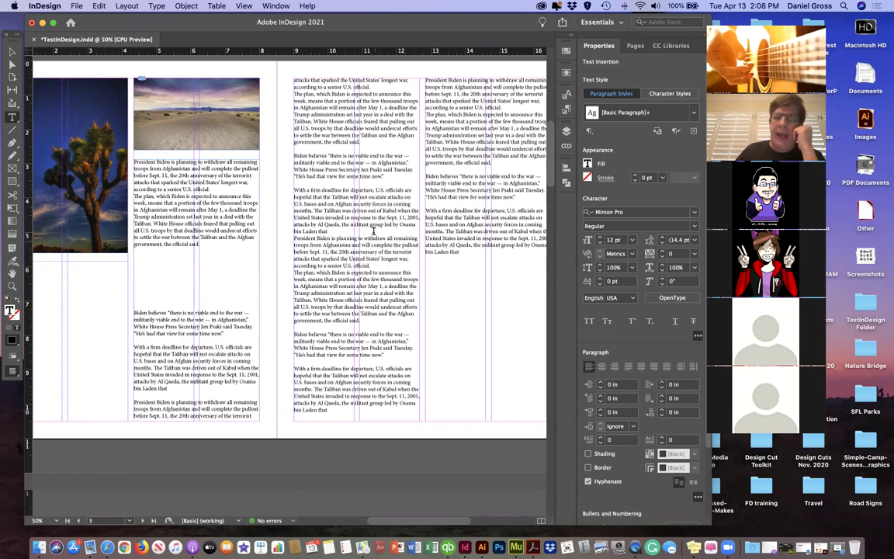
# Step: Delete the extra blank lines above the "Biden believes" paragraph on page 2, leaving a single one
pyautogui.scroll(1, 375, 230)
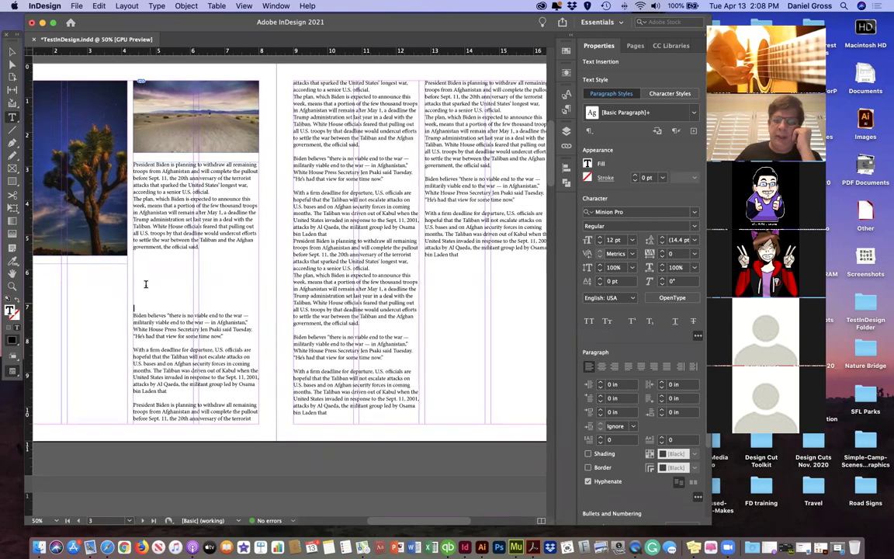
pyautogui.press('BackSpace')
pyautogui.press('BackSpace')
pyautogui.press('BackSpace')
pyautogui.press('BackSpace')
pyautogui.press('BackSpace')
pyautogui.press('BackSpace')
pyautogui.press('BackSpace')
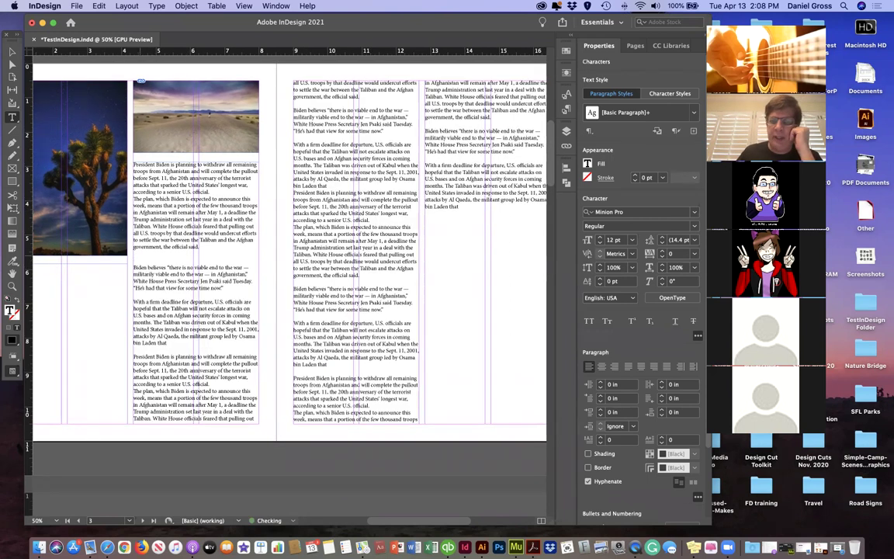
pyautogui.press('BackSpace')
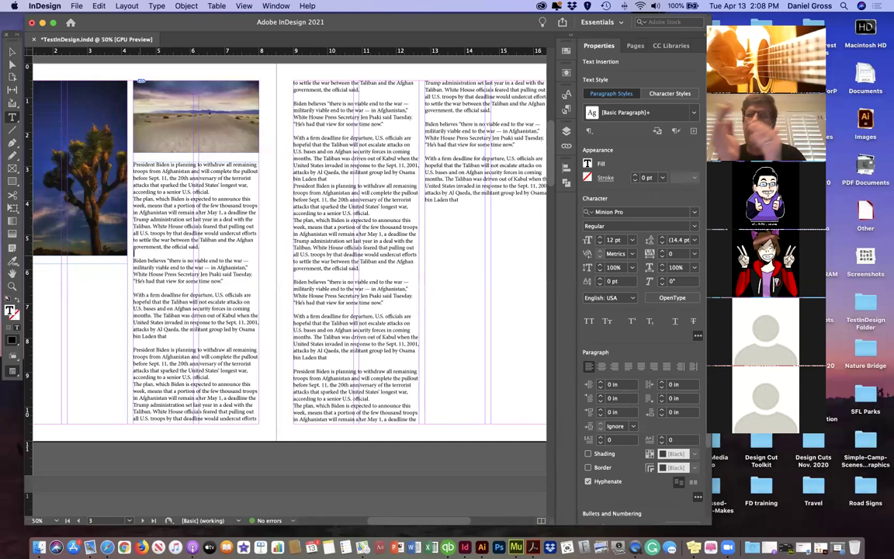
# Step: Duplicate the desert photo on page 2 and place the copy over the text lower in the same column, at about X 6.17, Y 7.36 in
pyautogui.click(12, 52)
pyautogui.click(170, 115)
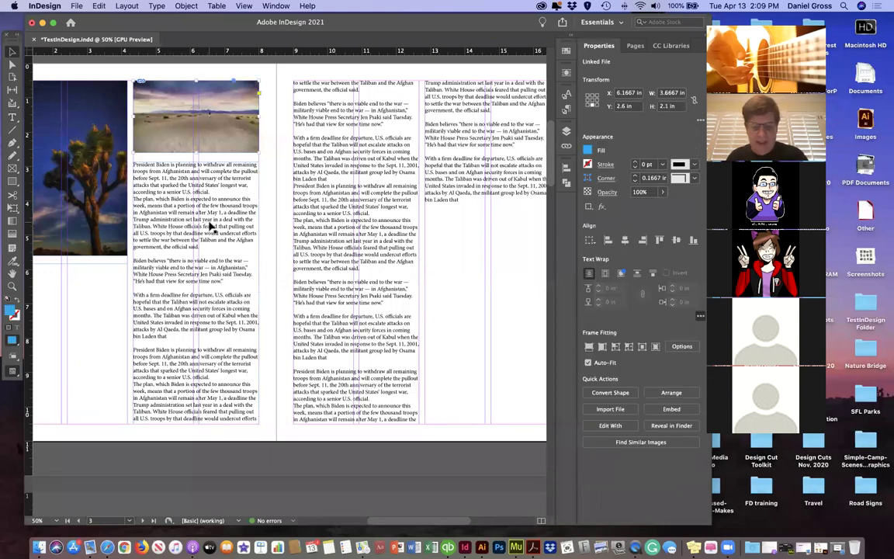
pyautogui.moveTo(210, 226); pyautogui.dragTo(221, 307)
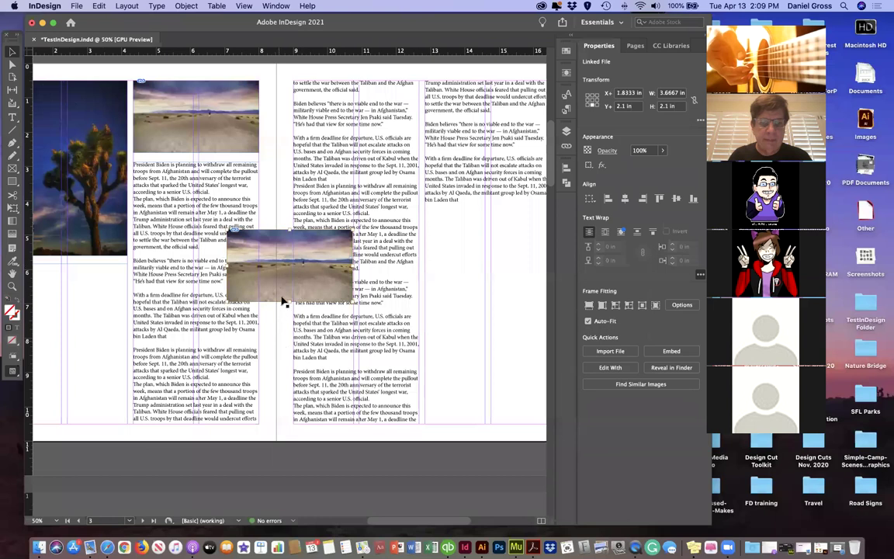
pyautogui.press('super+shift+a')
pyautogui.moveTo(284, 293); pyautogui.dragTo(202, 306)
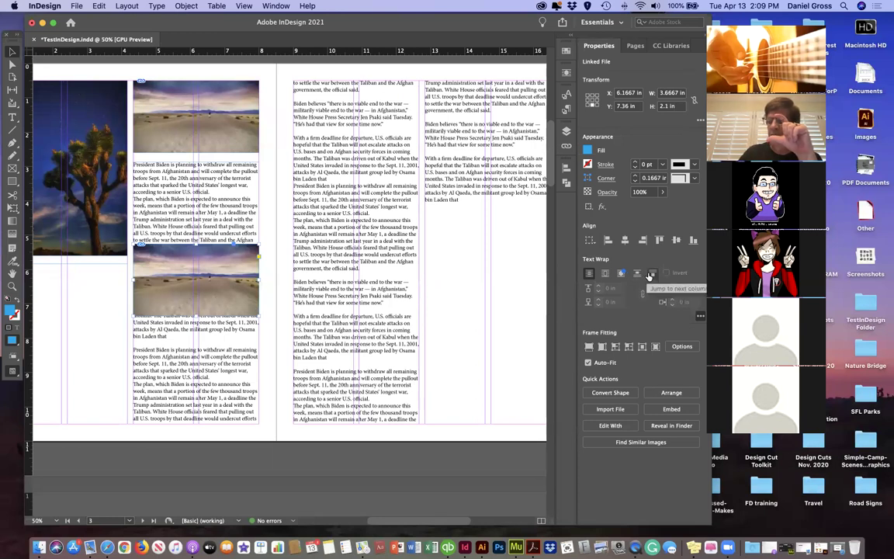
# Step: Try the bounding box, jump object and jump to next column text wraps on the lower desert photo
pyautogui.click(605, 273)
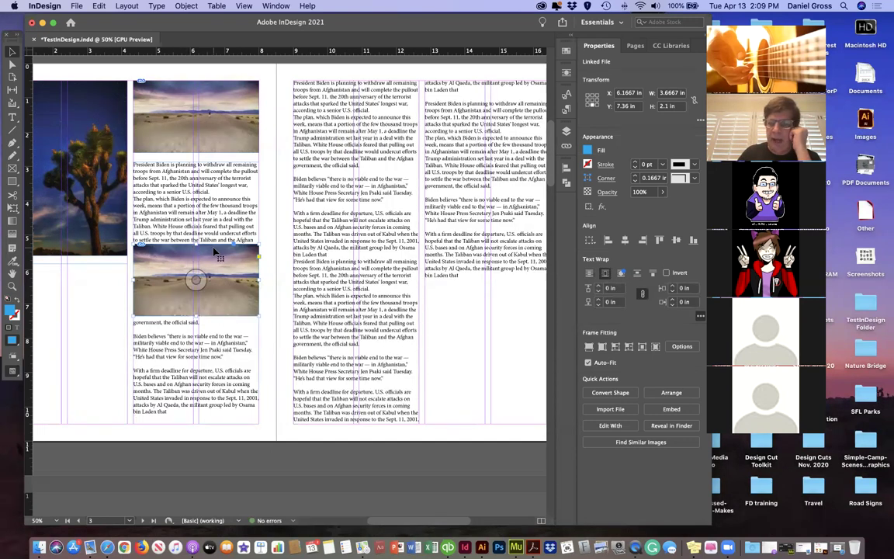
pyautogui.press('super+z')
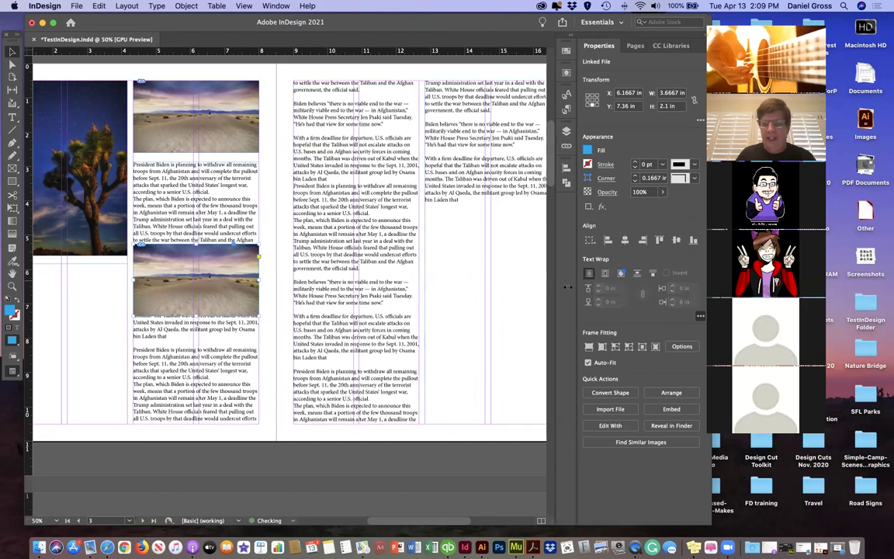
pyautogui.click(637, 273)
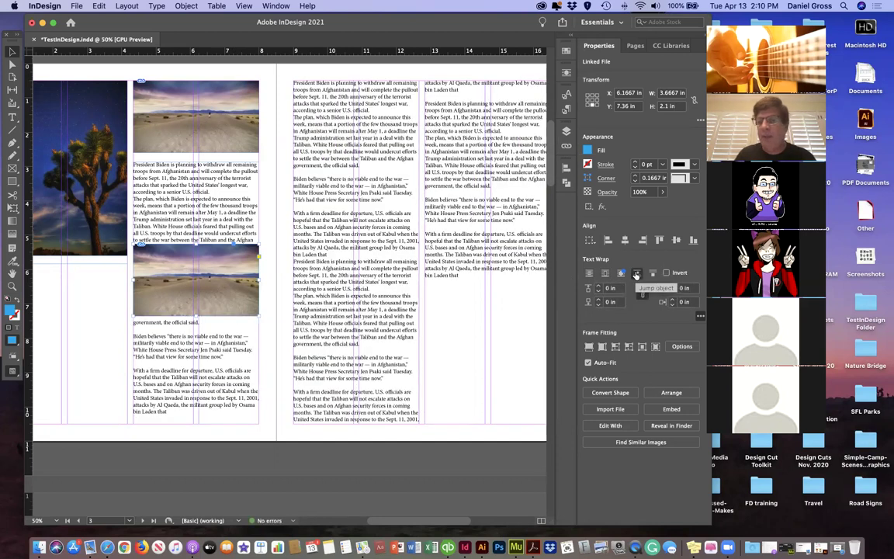
pyautogui.press('super+z')
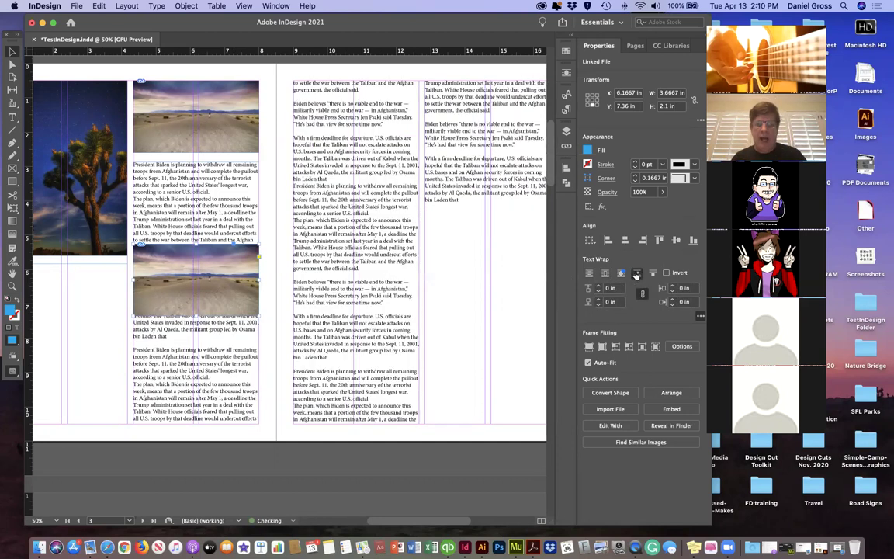
pyautogui.click(654, 274)
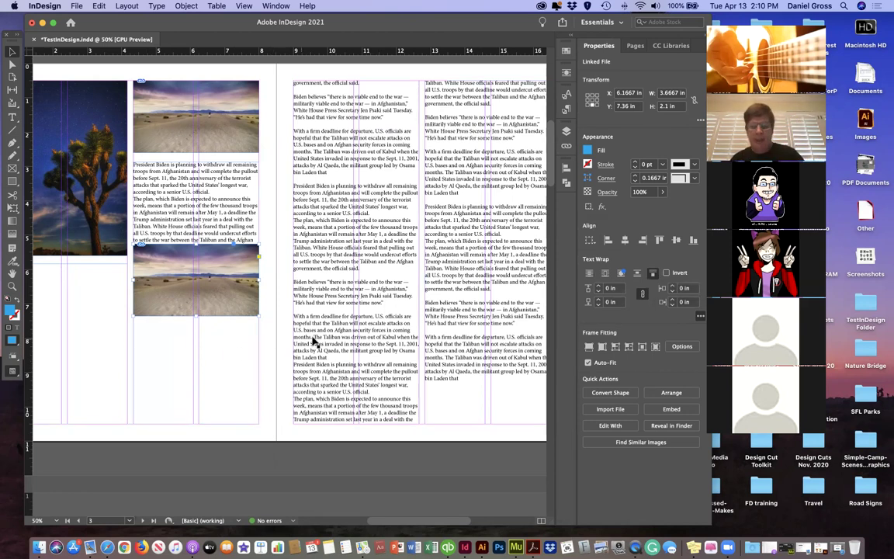
pyautogui.click(622, 275)
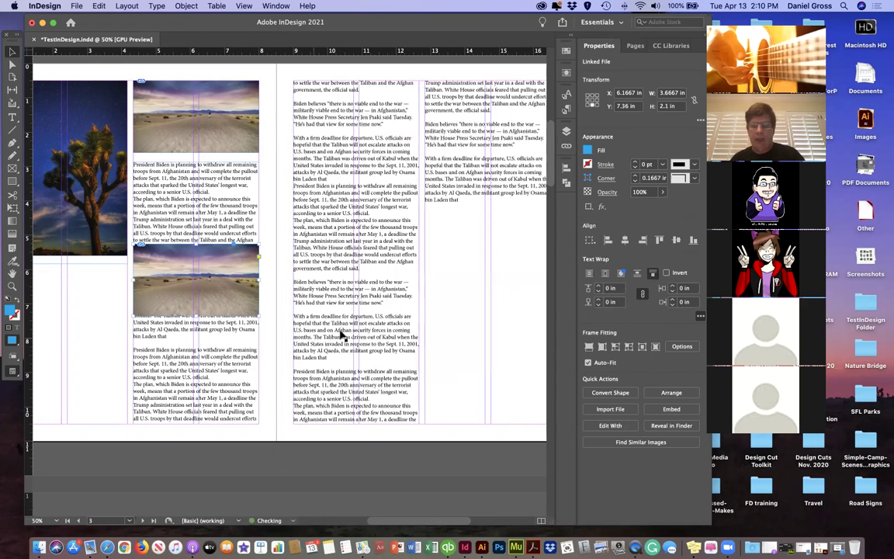
# Step: Wrap the text around the lower desert photo's bounding box and nudge the photo down to Y 7.5961 in
pyautogui.click(607, 274)
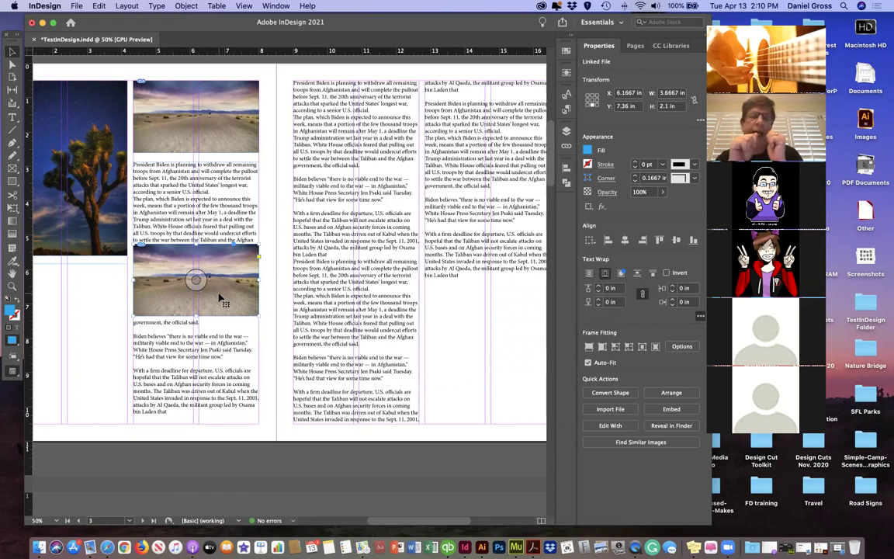
pyautogui.hscroll(-5, 217, 299)
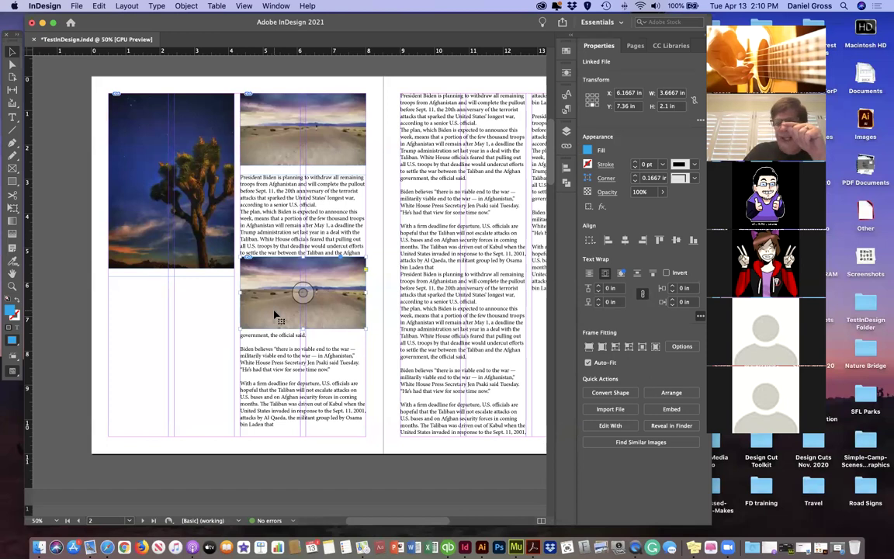
pyautogui.press('Down')
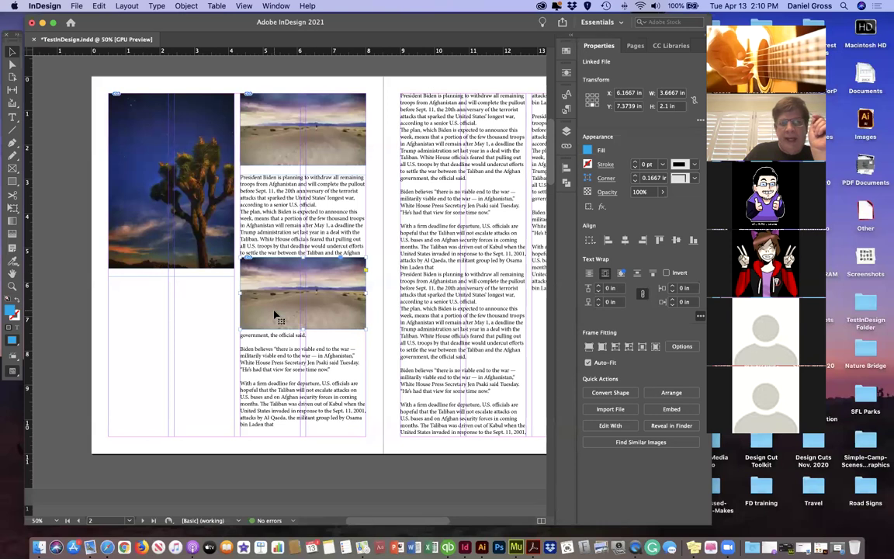
pyautogui.press('Down')
pyautogui.press('Down')
pyautogui.press('Down')
pyautogui.press('Down')
pyautogui.press('Down')
pyautogui.press('Down')
pyautogui.press('Down')
pyautogui.press('Down')
pyautogui.press('Down')
pyautogui.press('Down')
pyautogui.press('Down')
pyautogui.press('Down')
pyautogui.press('Down')
pyautogui.press('Down')
pyautogui.press('Down')
pyautogui.press('Down')
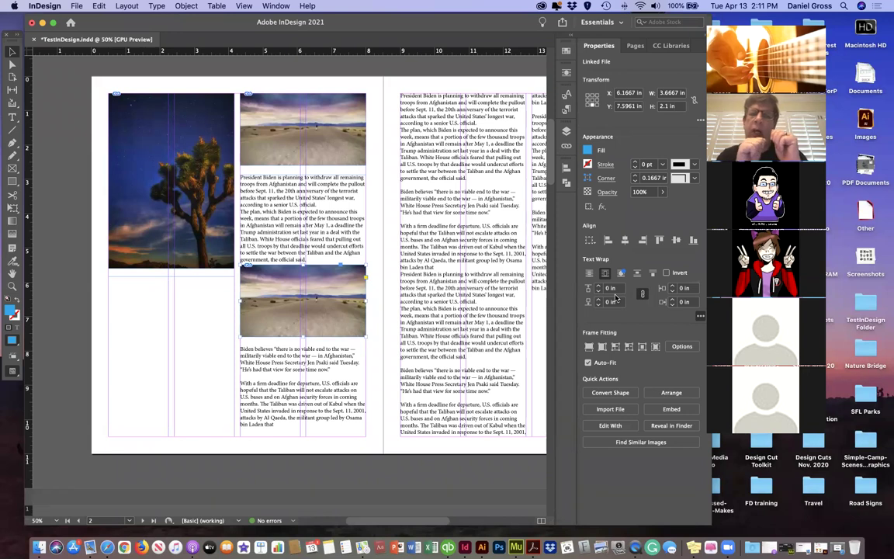
# Step: At actual size, nudge the lower desert photo up to Y 7.4989 in, against the text line above it
pyautogui.press('super+1')
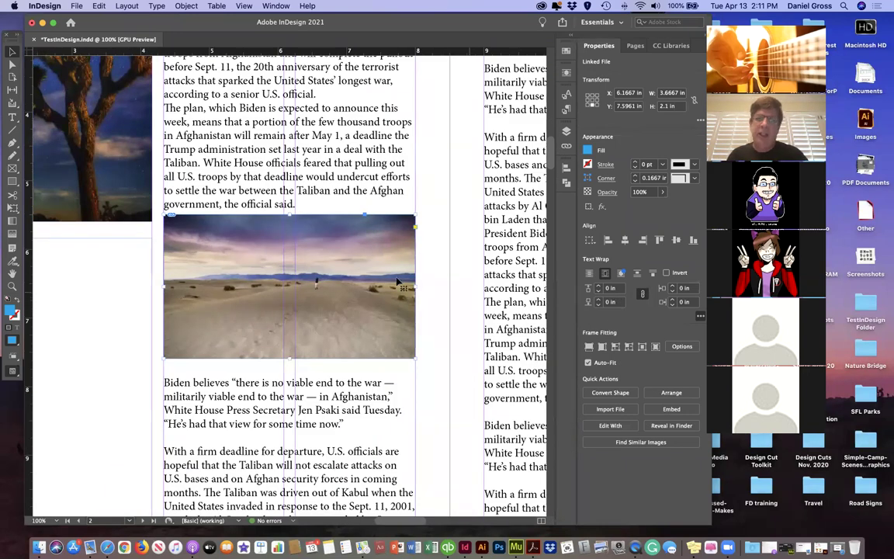
pyautogui.press('Up')
pyautogui.press('Up')
pyautogui.press('Up')
pyautogui.press('Up')
pyautogui.press('Up')
pyautogui.press('Up')
pyautogui.press('Up')
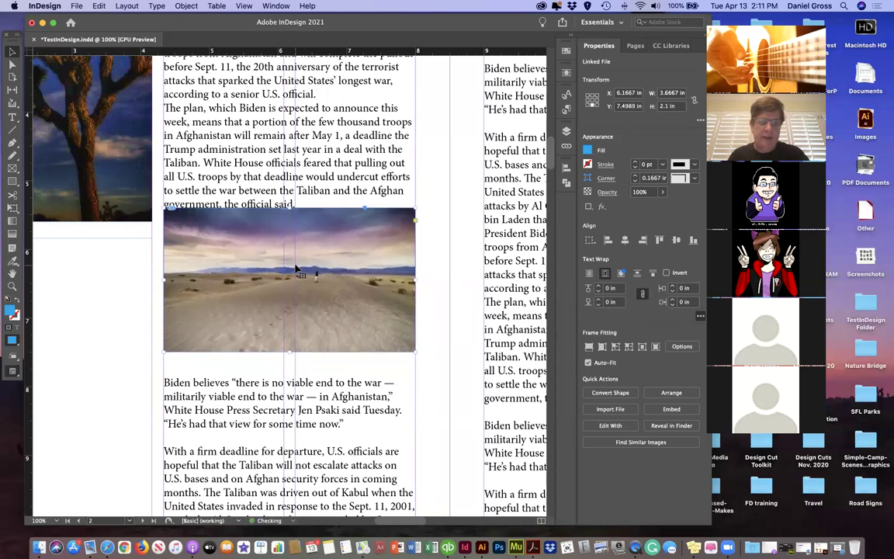
pyautogui.press('Up')
pyautogui.press('Down')
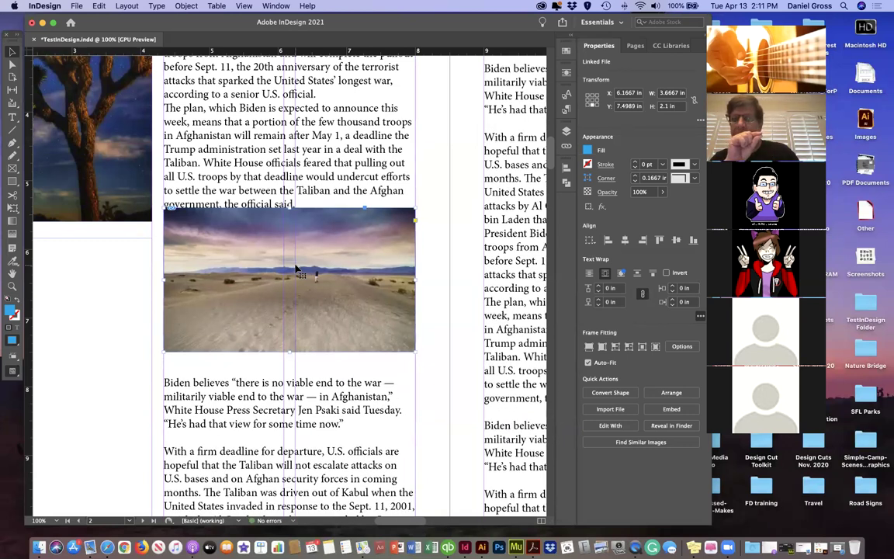
# Step: Deselect the lower desert photo and switch the screen mode to Preview to check the layout without guides
pyautogui.click(109, 317)
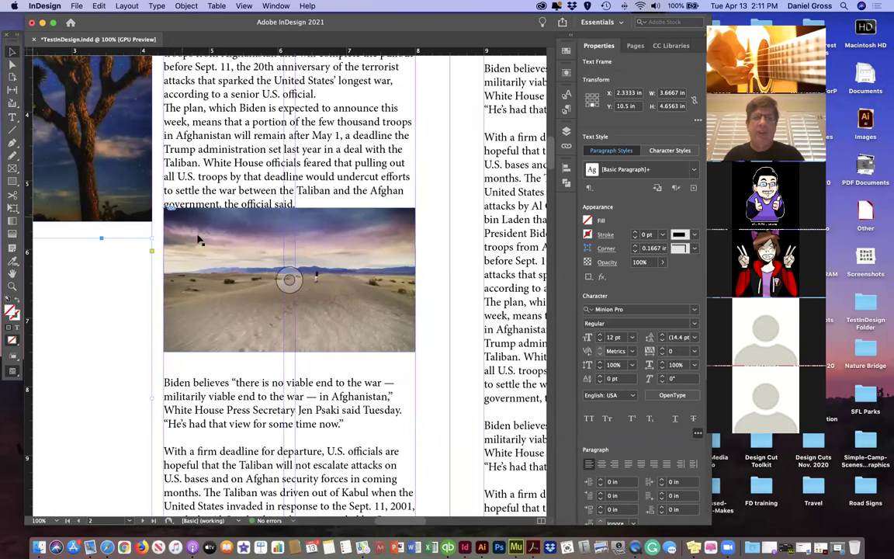
pyautogui.scroll(1, 184, 150)
pyautogui.click(240, 5)
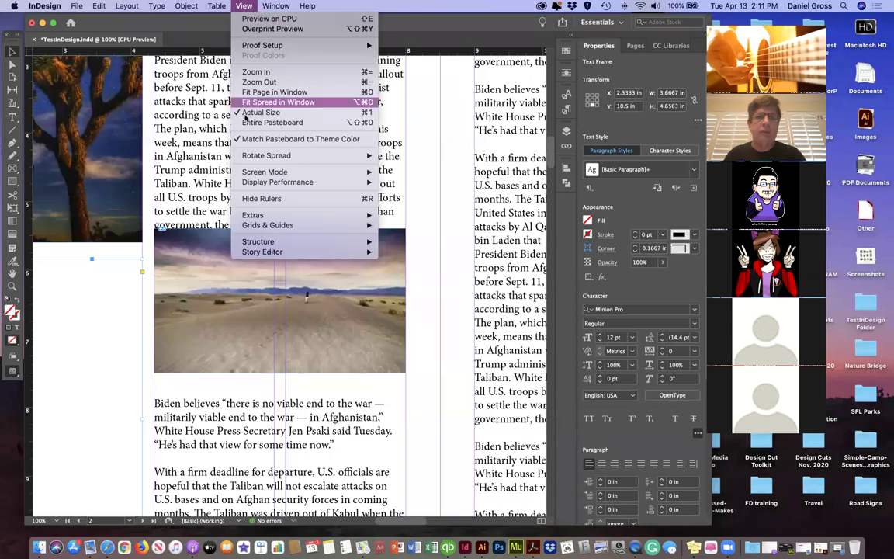
pyautogui.moveTo(250, 174)
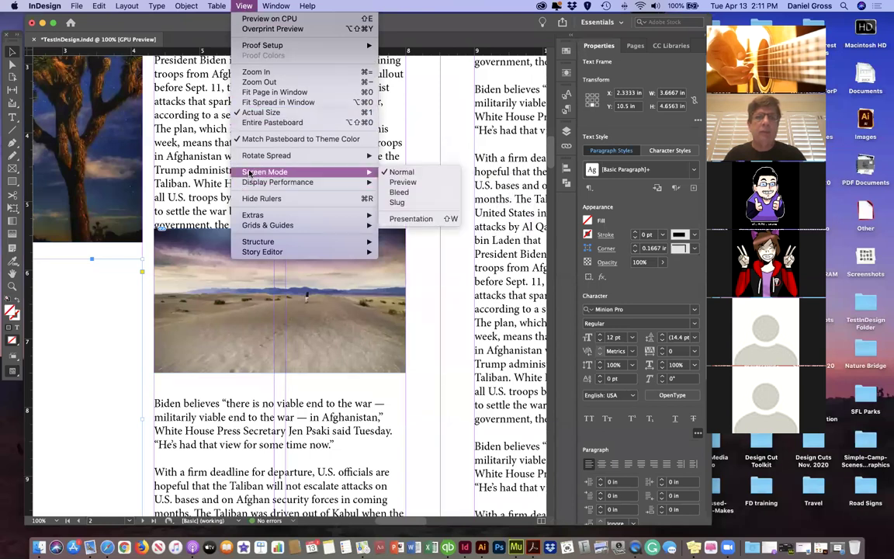
pyautogui.click(398, 183)
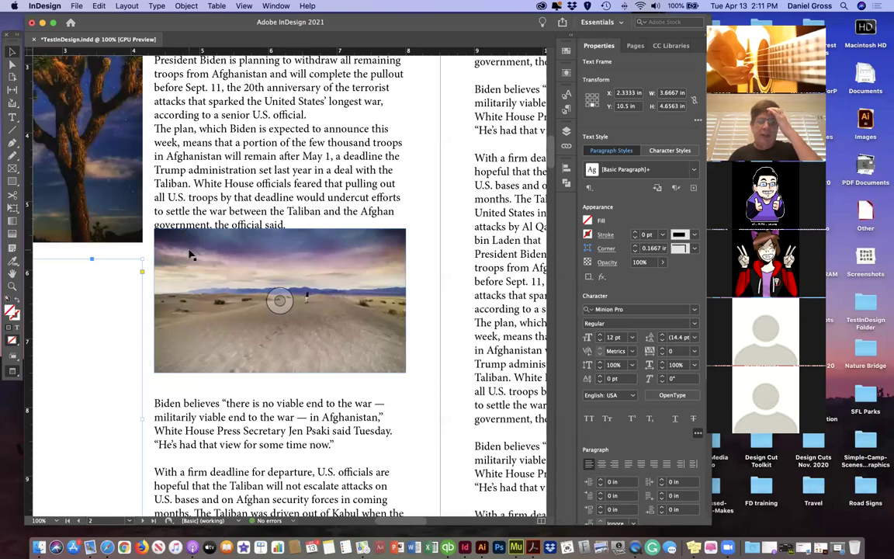
# Step: Nudge the lower desert photo down from the line above and back up to Y 7.4989 in to compare the spacing
pyautogui.click(190, 256)
pyautogui.press('Down')
pyautogui.press('Down')
pyautogui.press('Down')
pyautogui.press('Down')
pyautogui.press('Down')
pyautogui.press('Down')
pyautogui.press('Down')
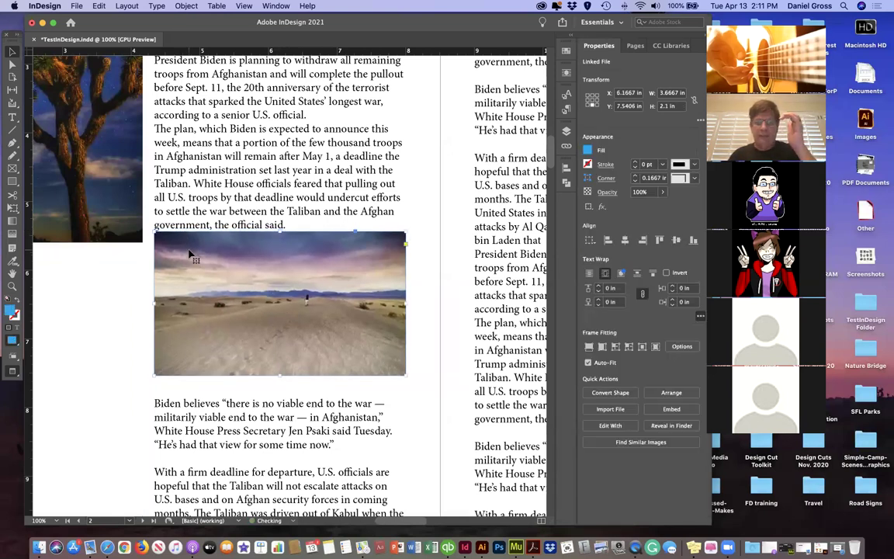
pyautogui.press('Up')
pyautogui.press('Up')
pyautogui.press('Up')
pyautogui.press('Up')
pyautogui.press('Up')
pyautogui.press('Up')
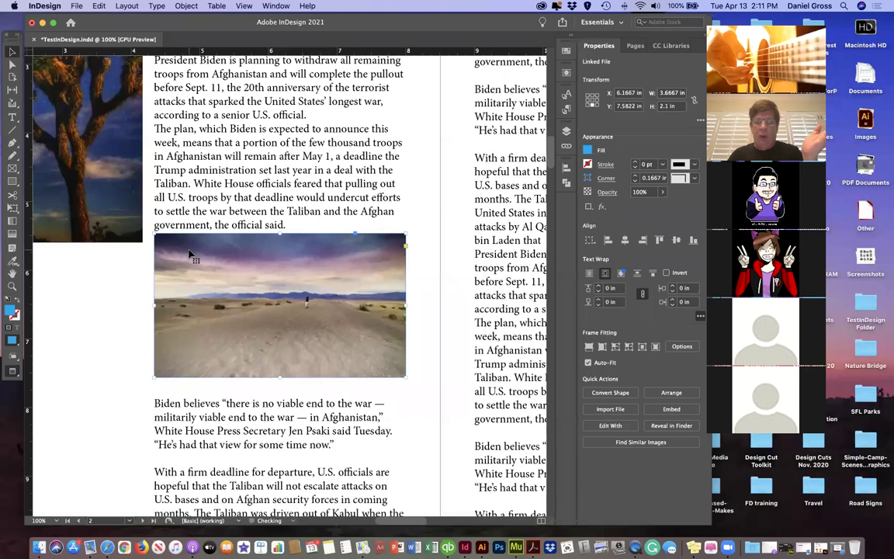
pyautogui.press('Up')
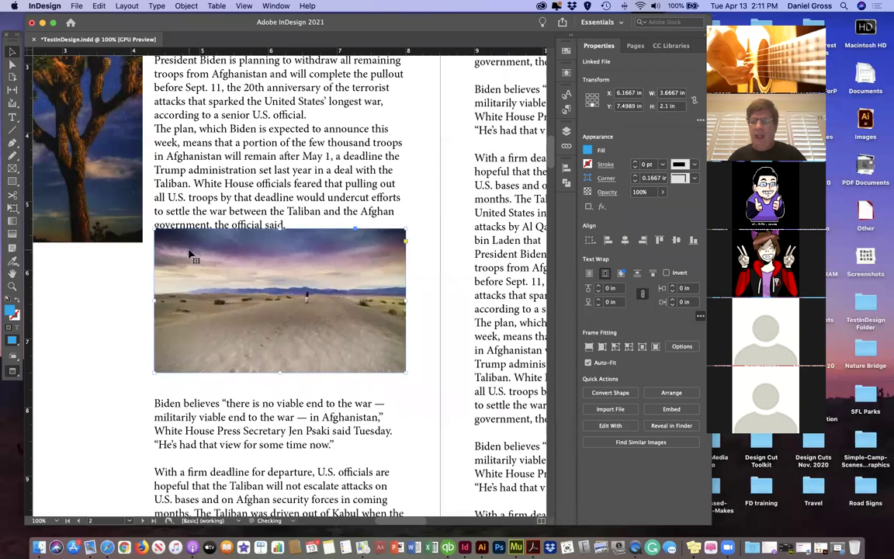
# Step: Set the lower desert photo's text wrap offset to 0.0625 in on all sides and nudge the photo down to Y 7.5683 in
pyautogui.click(599, 287)
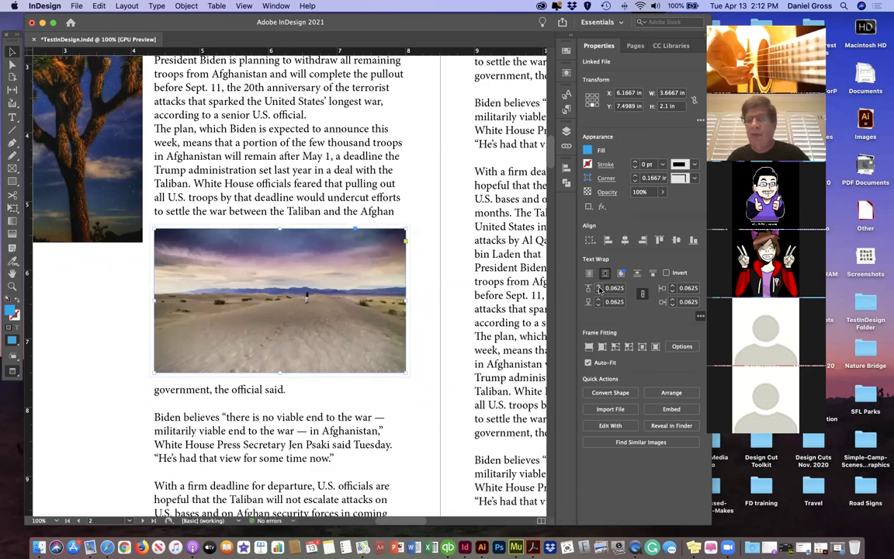
pyautogui.scroll(1, 252, 272)
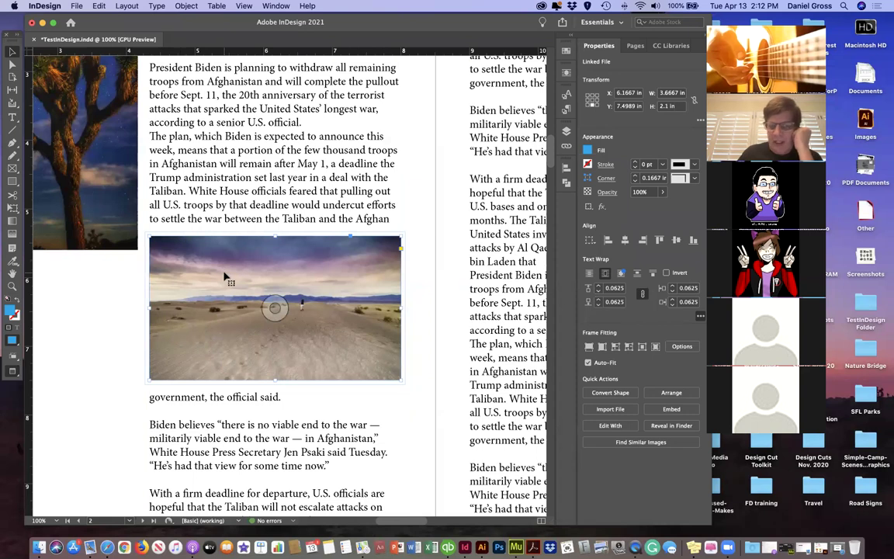
pyautogui.press('Down')
pyautogui.press('Down')
pyautogui.press('Down')
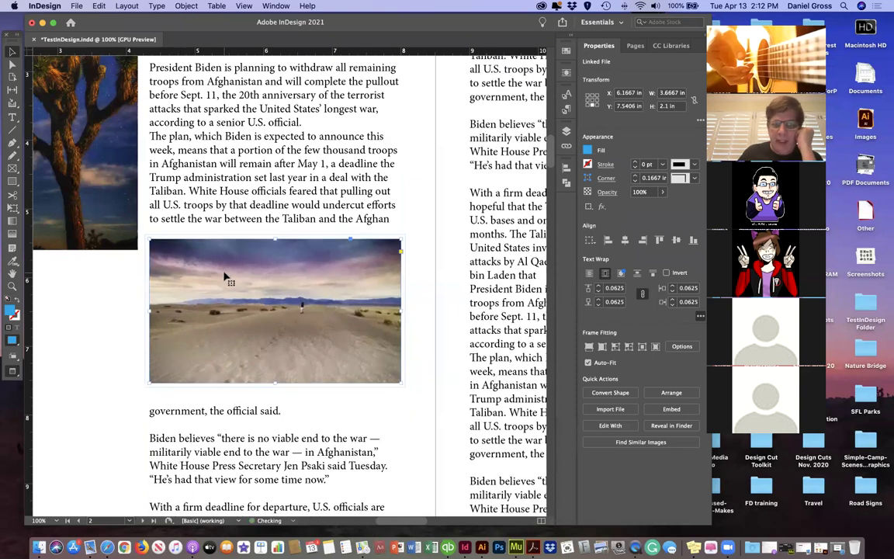
pyautogui.press('Down')
pyautogui.press('Down')
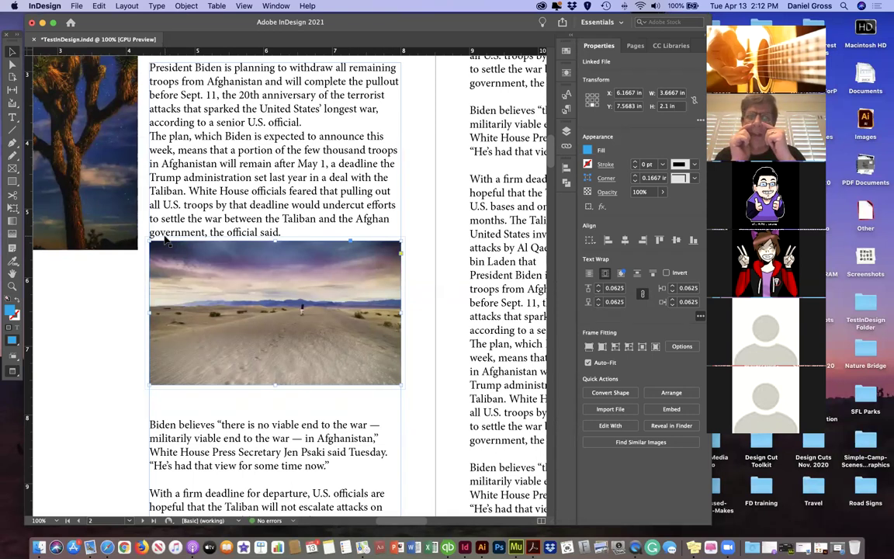
# Step: Widen the page 2 threaded text frame leftward to 3.8333 in and return it to the column width of 3.6667 in
pyautogui.click(165, 190)
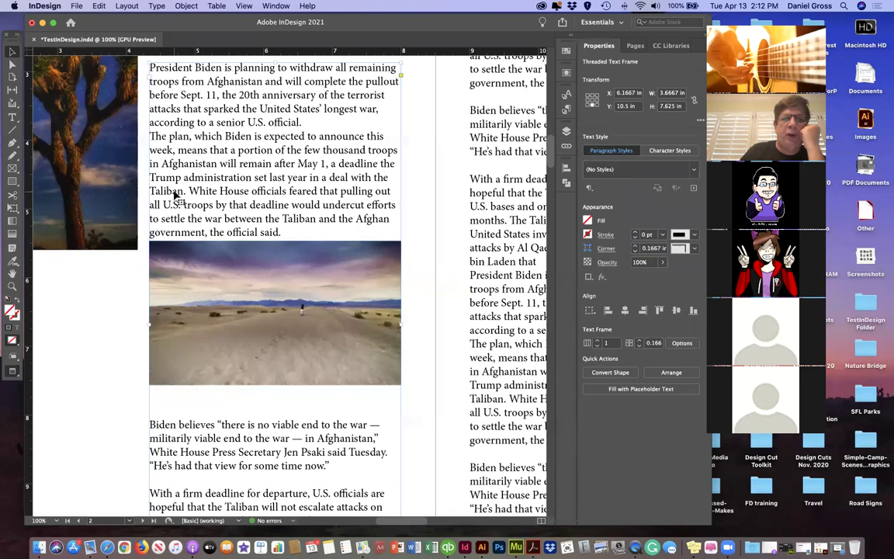
pyautogui.hscroll(-2, 157, 340)
pyautogui.moveTo(163, 323); pyautogui.dragTo(152, 325)
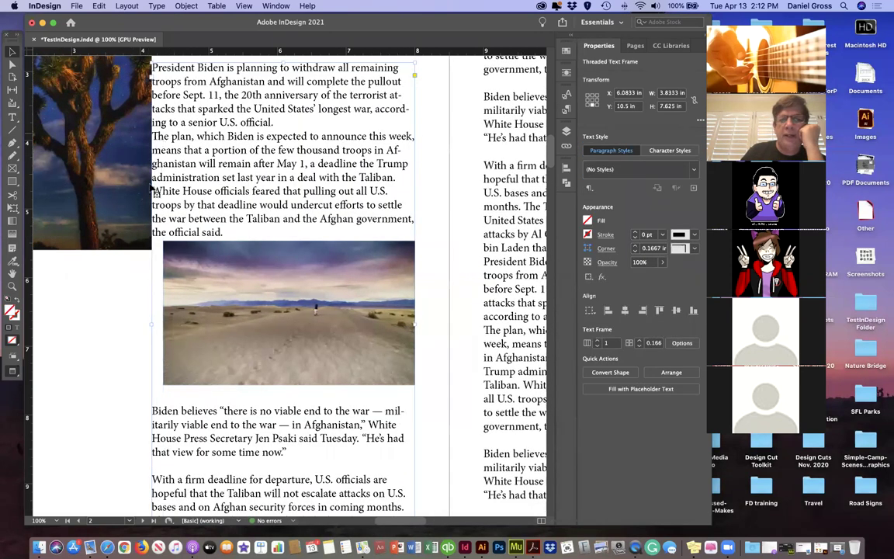
pyautogui.scroll(5, 205, 232)
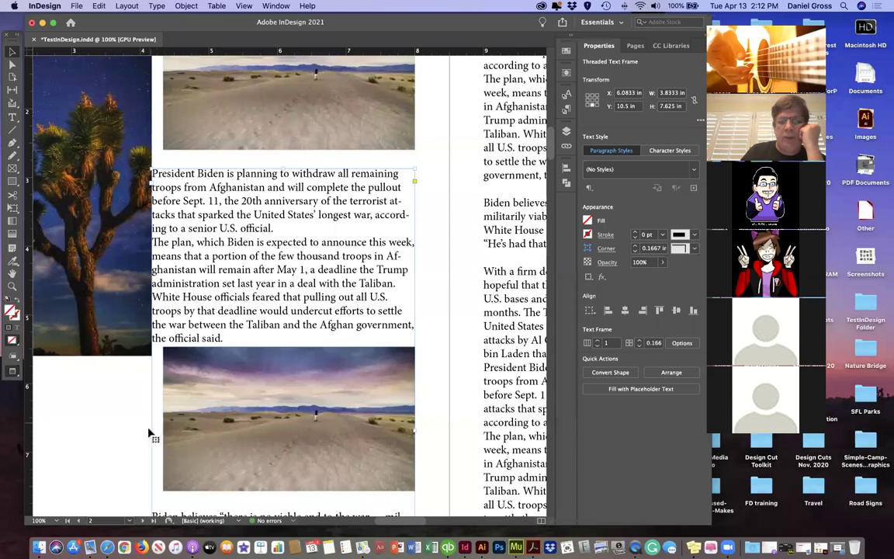
pyautogui.moveTo(151, 429); pyautogui.dragTo(163, 426)
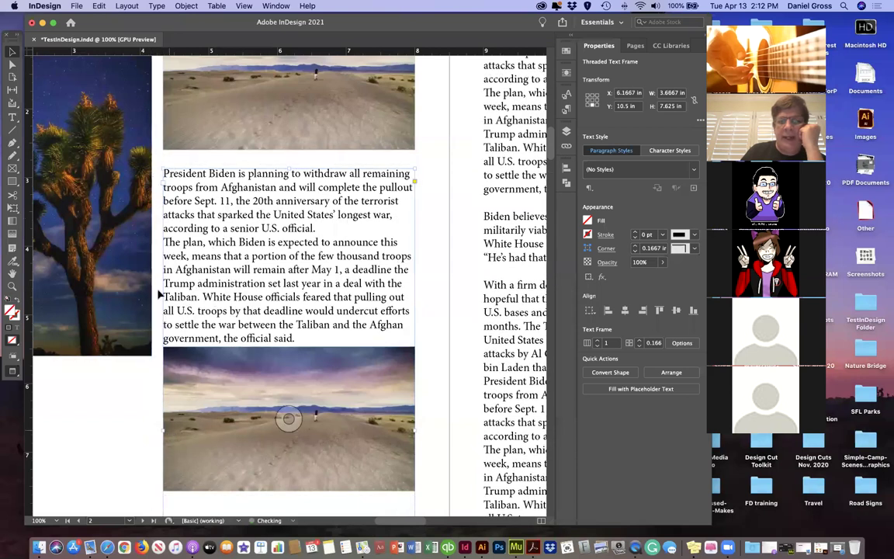
# Step: Return the screen mode to Normal, show the spread at 50%, and save the TestInDesign document
pyautogui.click(244, 6)
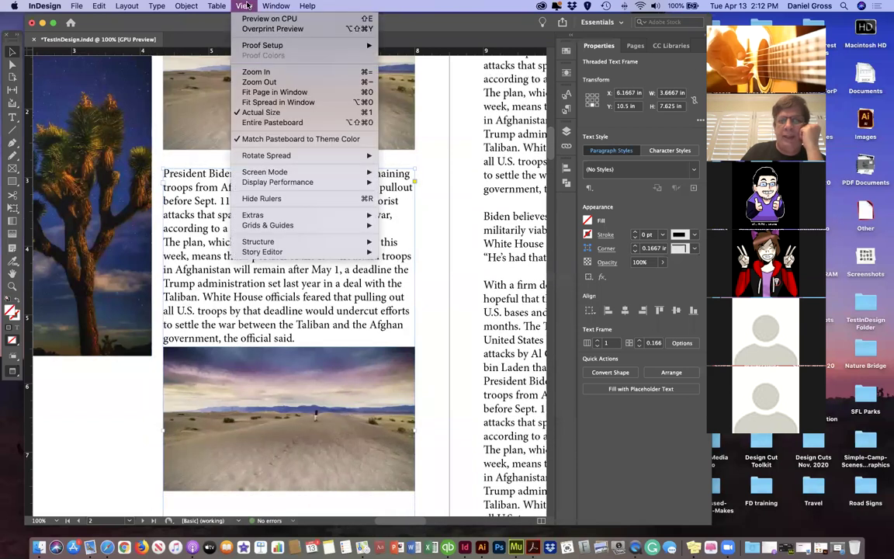
pyautogui.moveTo(311, 172)
pyautogui.click(396, 173)
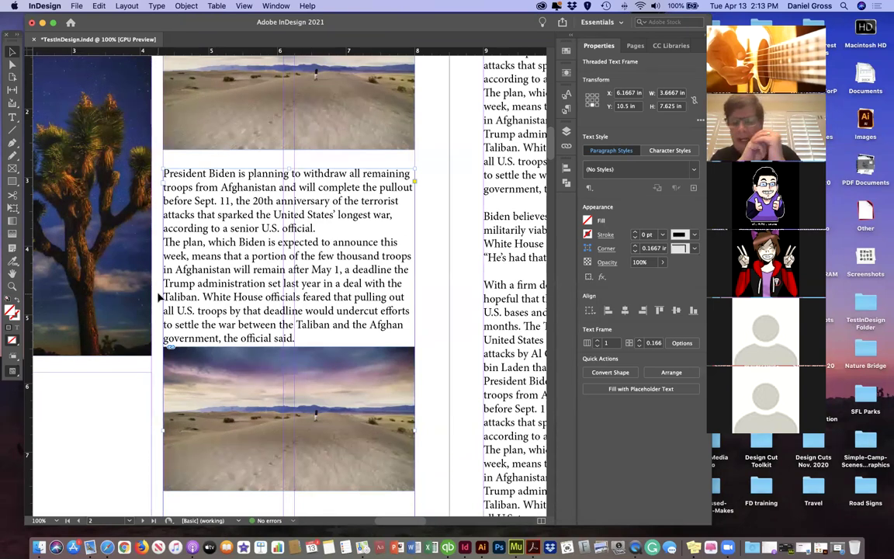
pyautogui.press('super+minus')
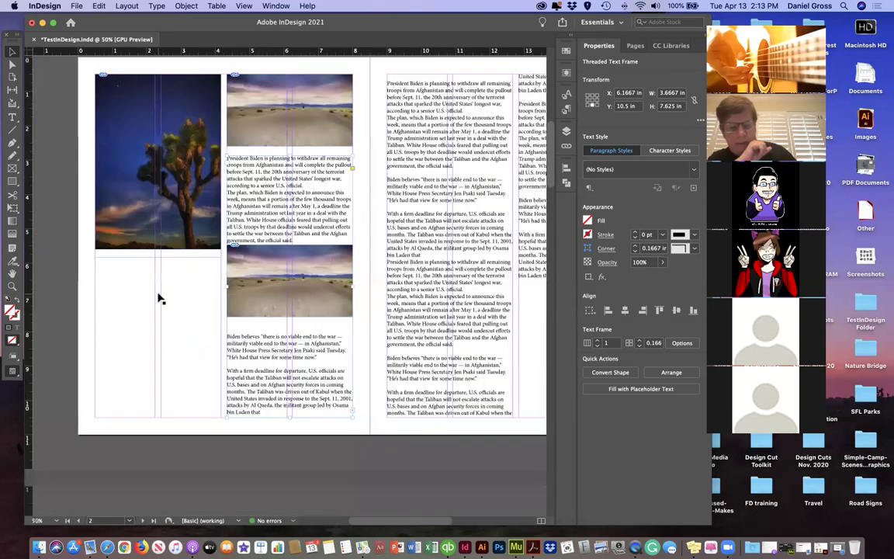
pyautogui.press('super+s')
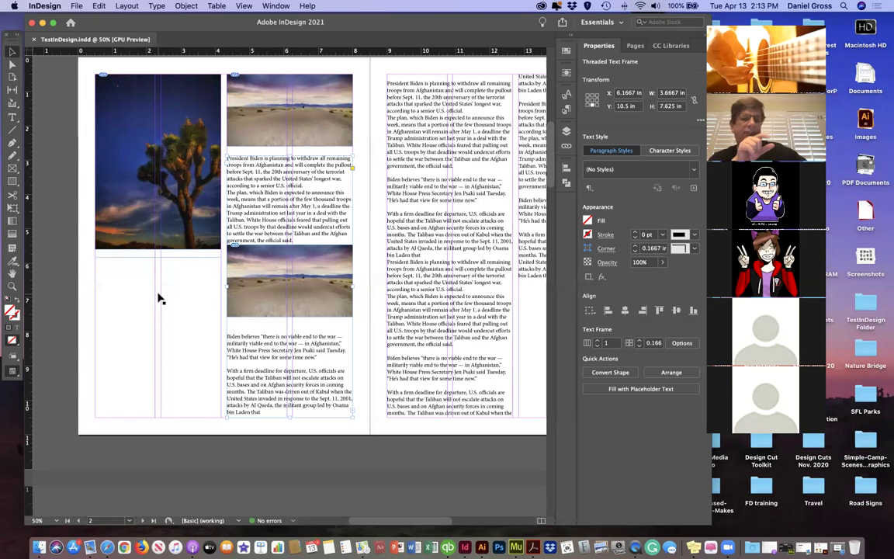
# Step: Look over the document's spreads, comparing the empty pages with the page 2–3 layout at different magnifications
pyautogui.press('super+minus')
pyautogui.press('super+minus')
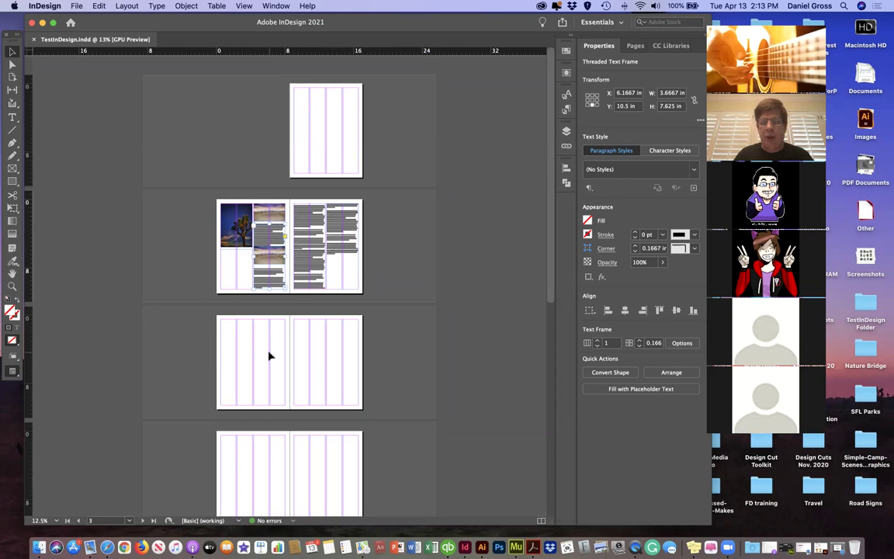
pyautogui.scroll(-5, 307, 306)
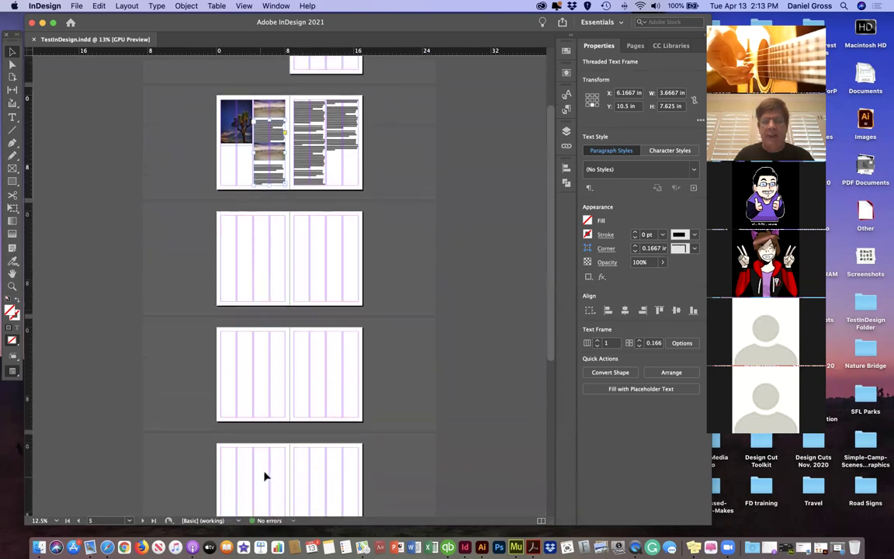
pyautogui.scroll(-3, 266, 475)
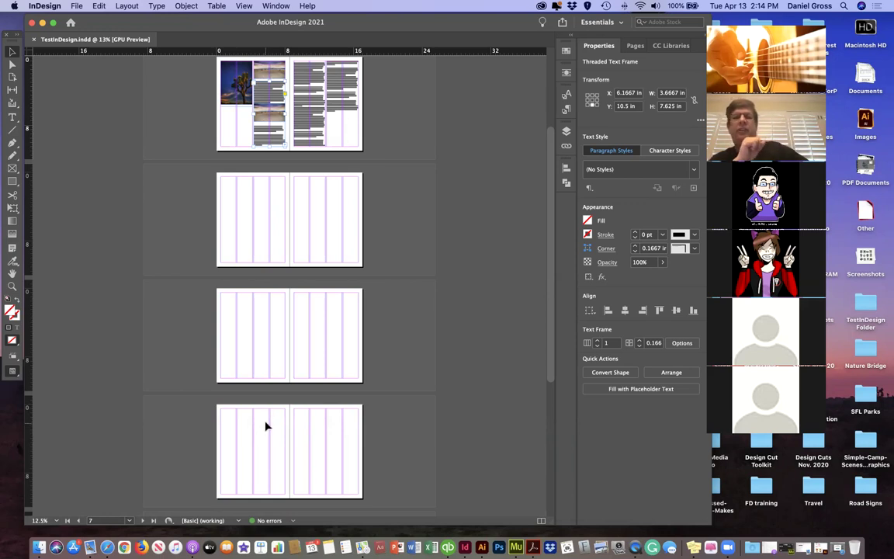
pyautogui.press('super+equal')
pyautogui.press('super+equal')
pyautogui.press('super+equal')
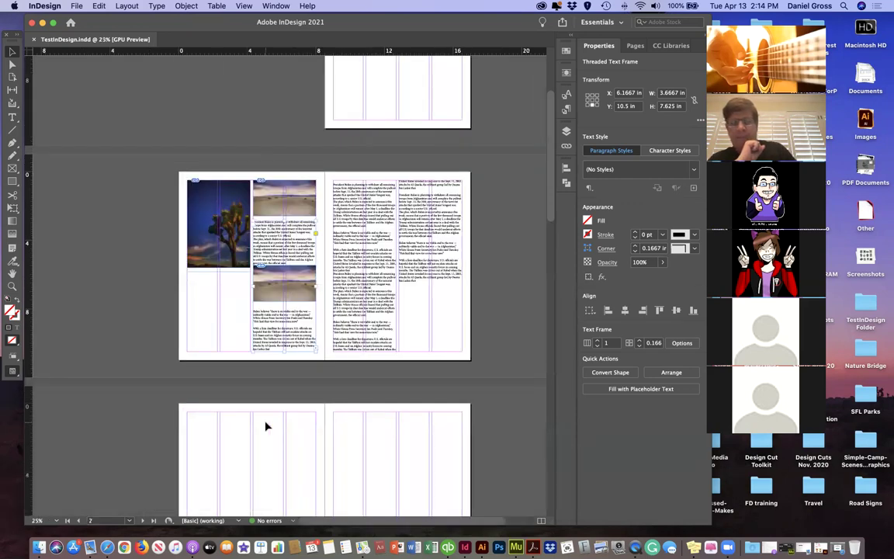
pyautogui.scroll(-10, 266, 425)
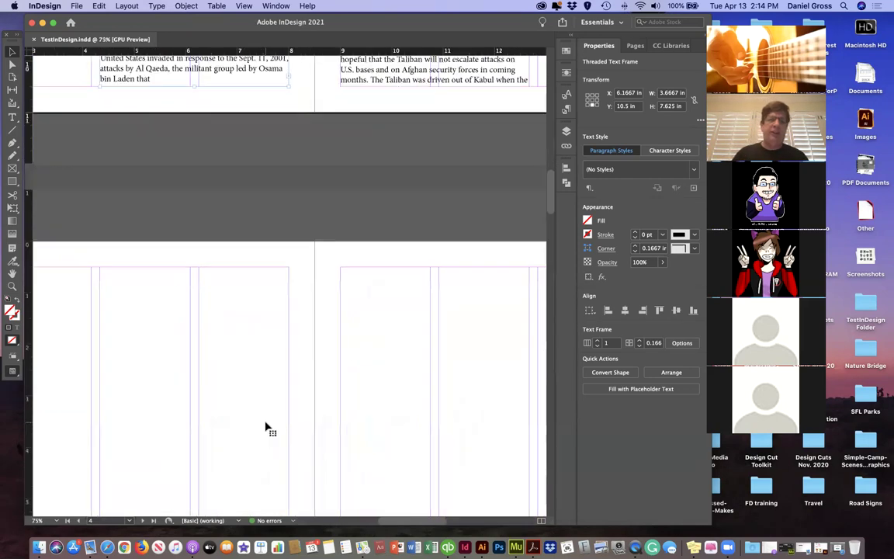
pyautogui.scroll(10, 267, 425)
pyautogui.hscroll(5, 266, 425)
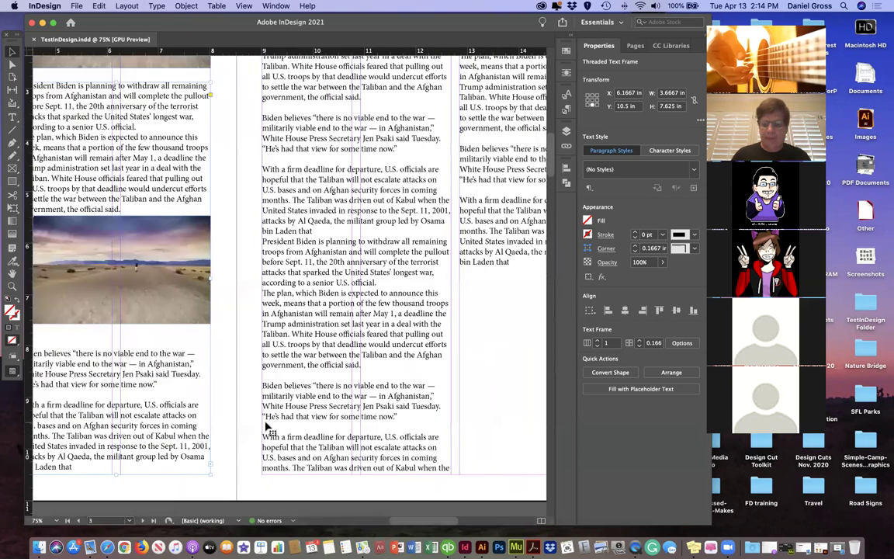
pyautogui.press('super+minus')
pyautogui.press('super+minus')
pyautogui.press('super+minus')
pyautogui.press('super+minus')
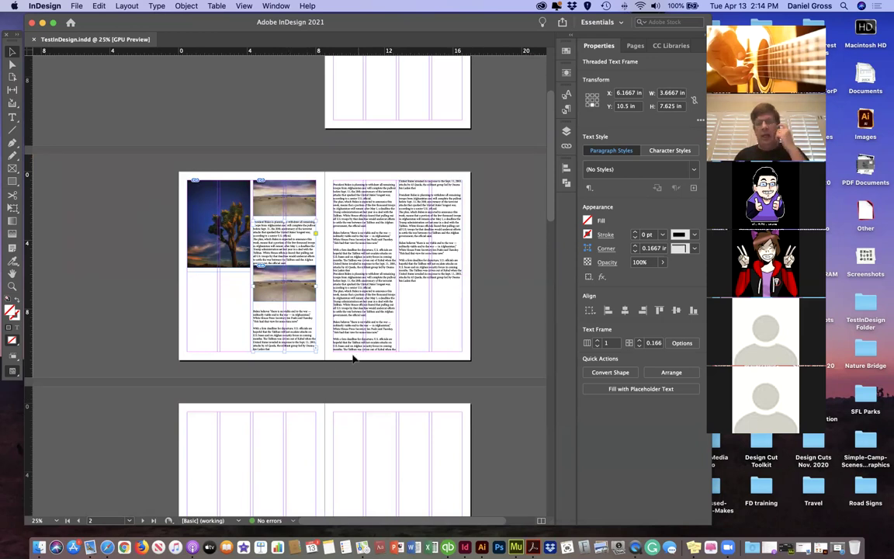
pyautogui.scroll(-5, 357, 404)
pyautogui.scroll(5, 357, 405)
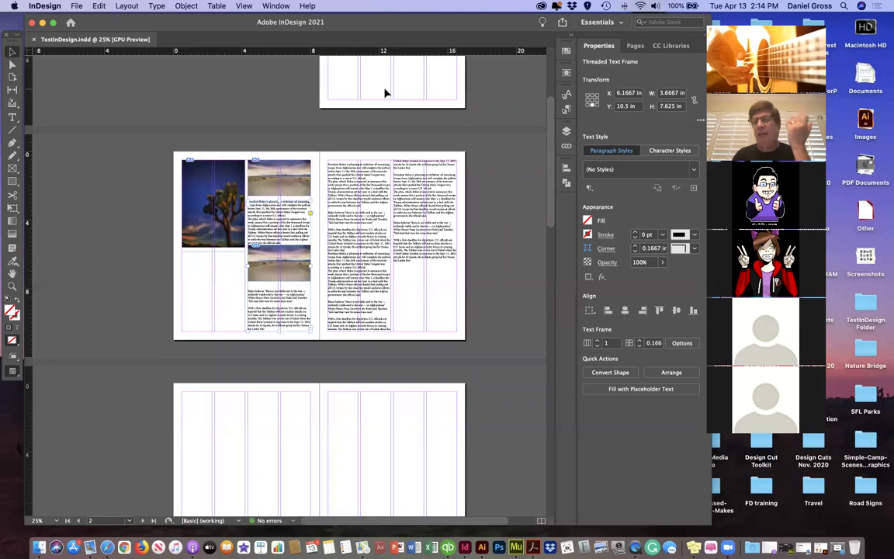
pyautogui.scroll(2, 386, 93)
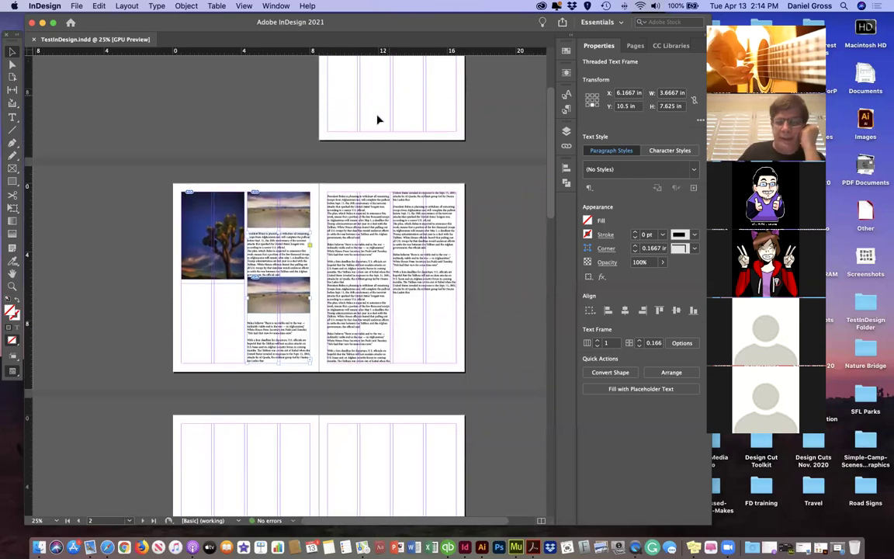
# Step: Review the available screen modes and choose Normal for the page 2–3 spread
pyautogui.click(245, 6)
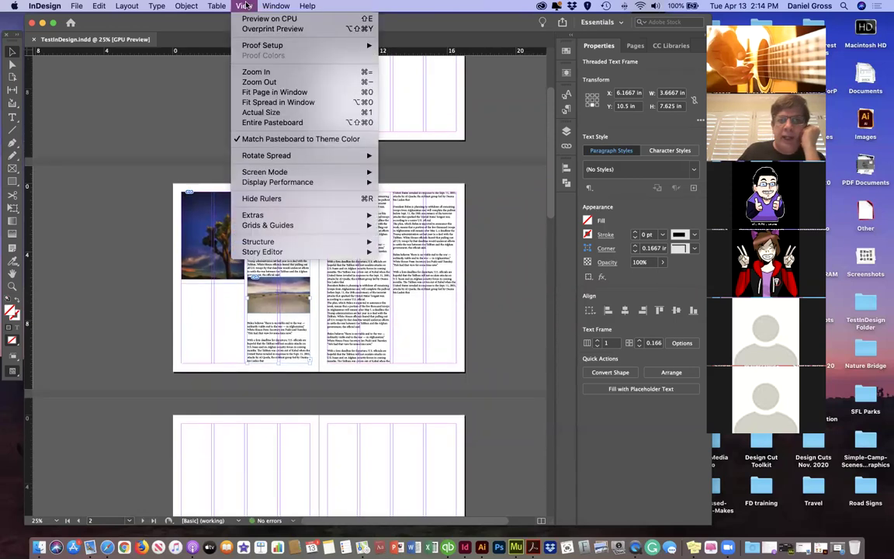
pyautogui.moveTo(277, 5)
pyautogui.moveTo(236, 5)
pyautogui.moveTo(256, 172)
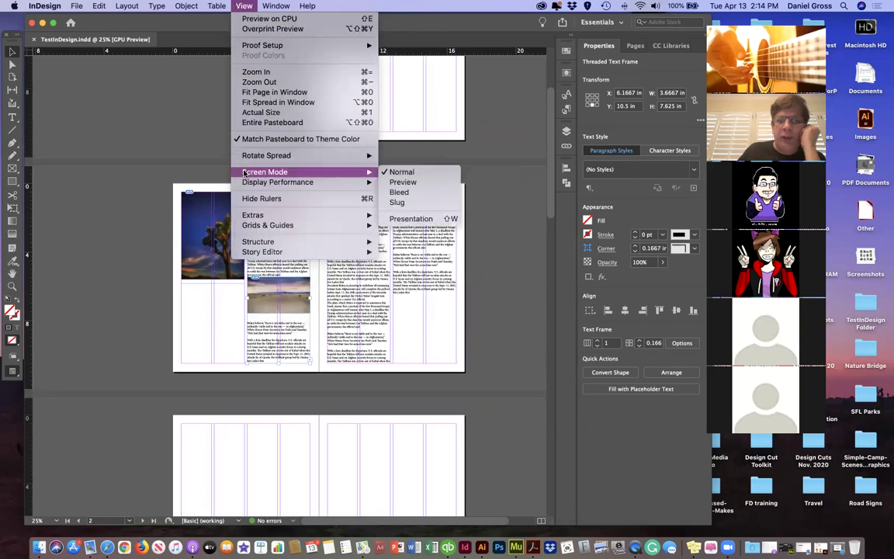
pyautogui.click(413, 174)
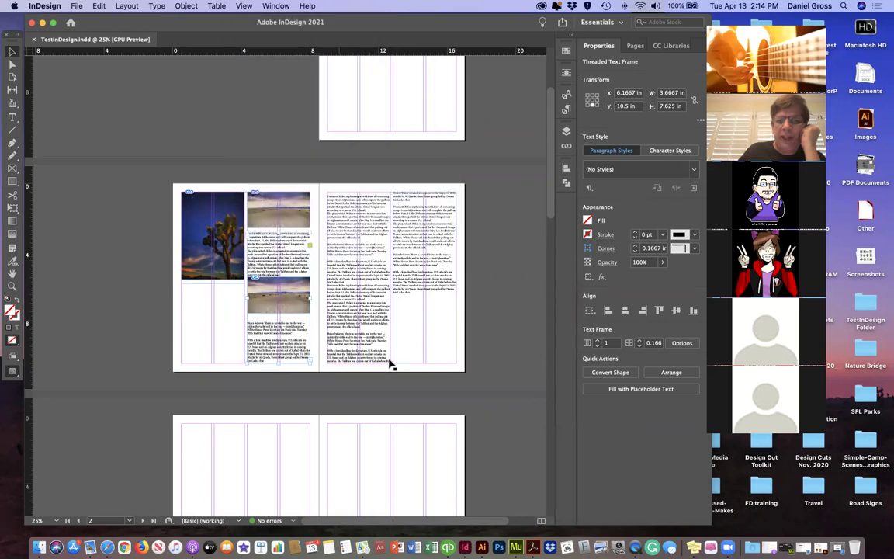
pyautogui.scroll(1, 294, 178)
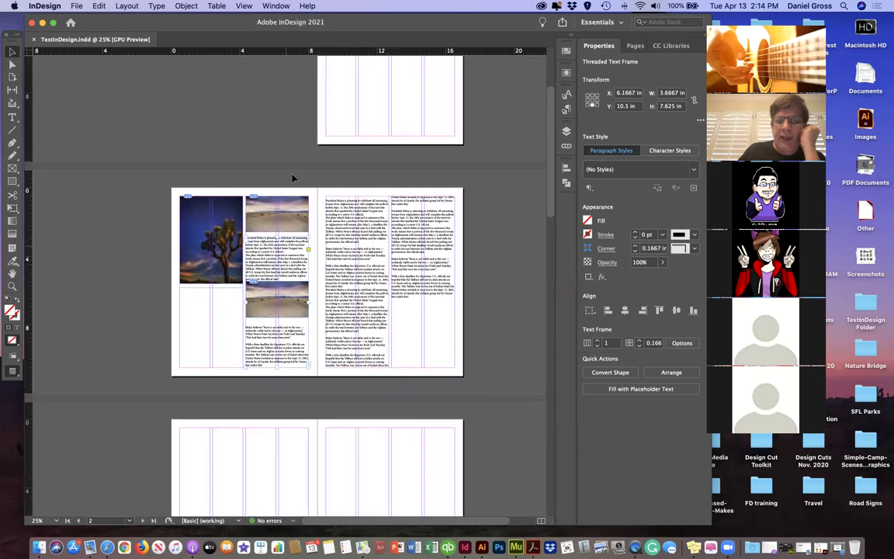
# Step: Switch the screen mode to Preview and clear the selection to inspect the page 2–3 spread without guides
pyautogui.click(274, 6)
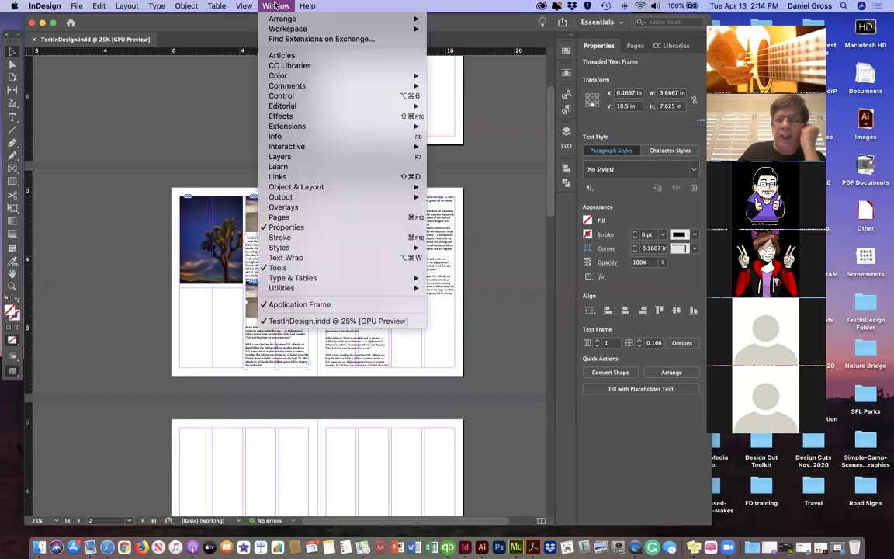
pyautogui.moveTo(244, 6)
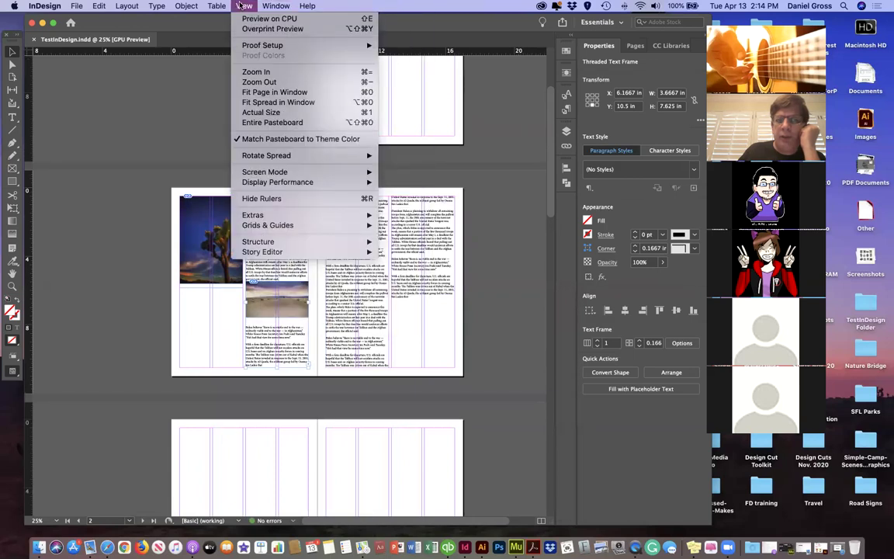
pyautogui.moveTo(237, 171)
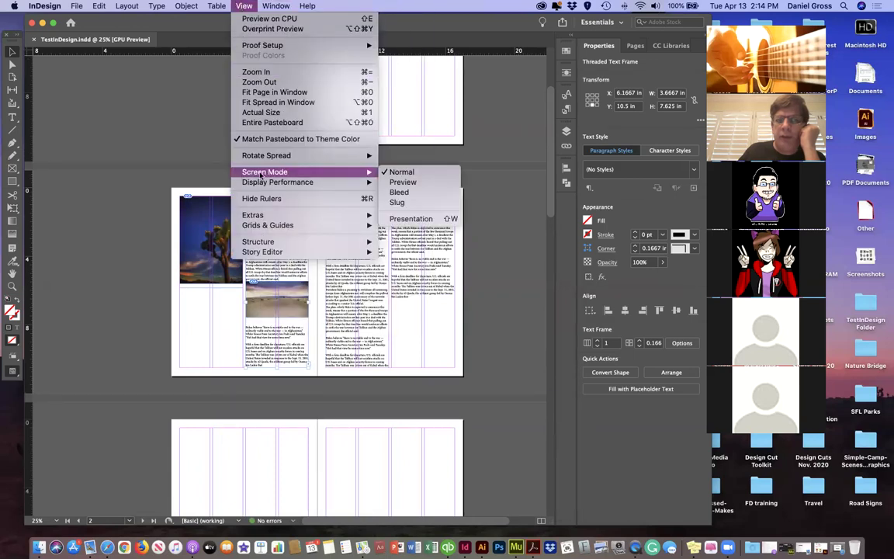
pyautogui.click(403, 181)
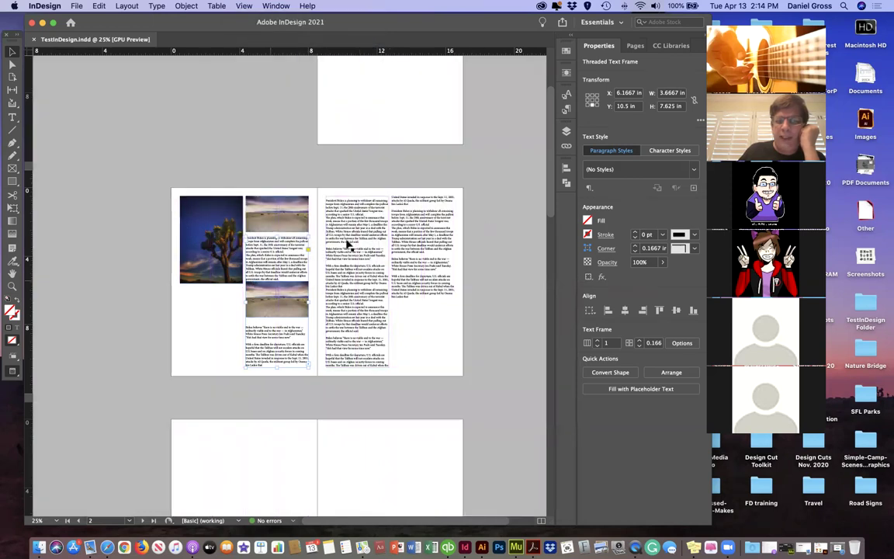
pyautogui.click(494, 276)
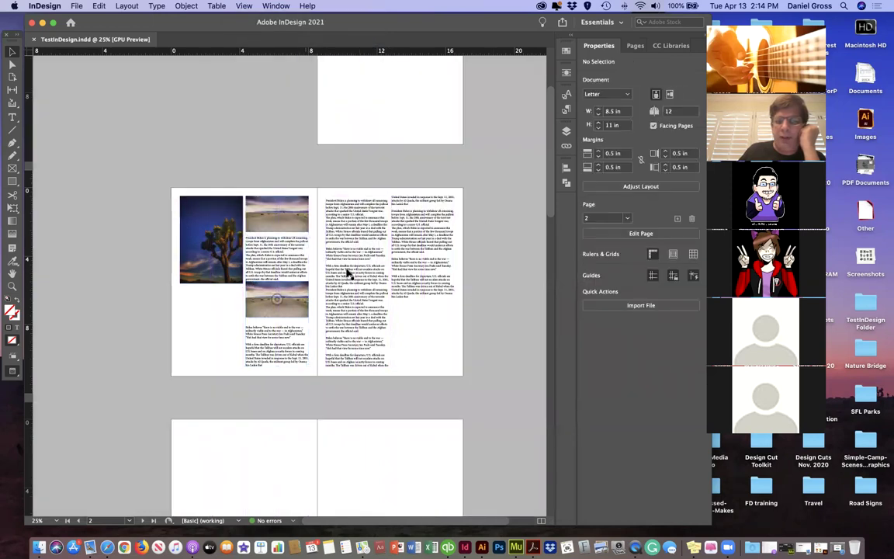
pyautogui.click(346, 215)
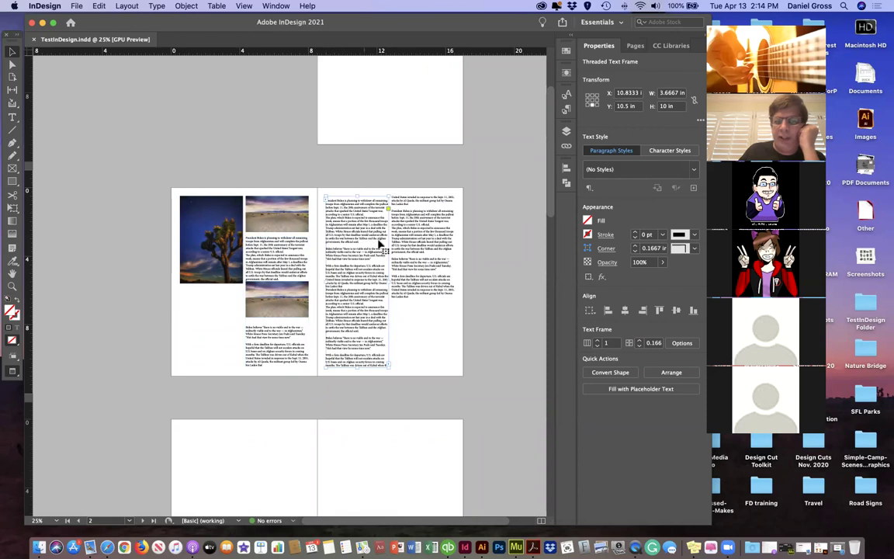
pyautogui.click(490, 239)
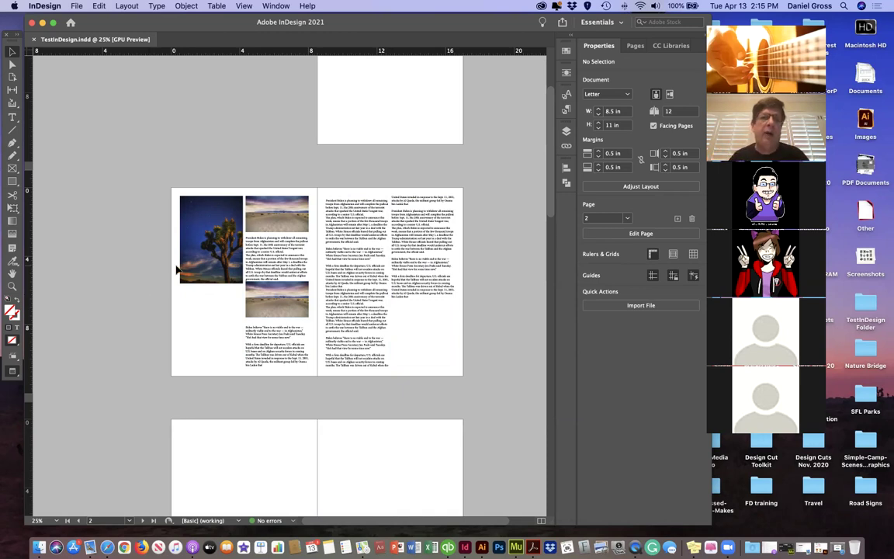
# Step: Switch the screen mode to Bleed to view the page 2–3 spread
pyautogui.click(244, 5)
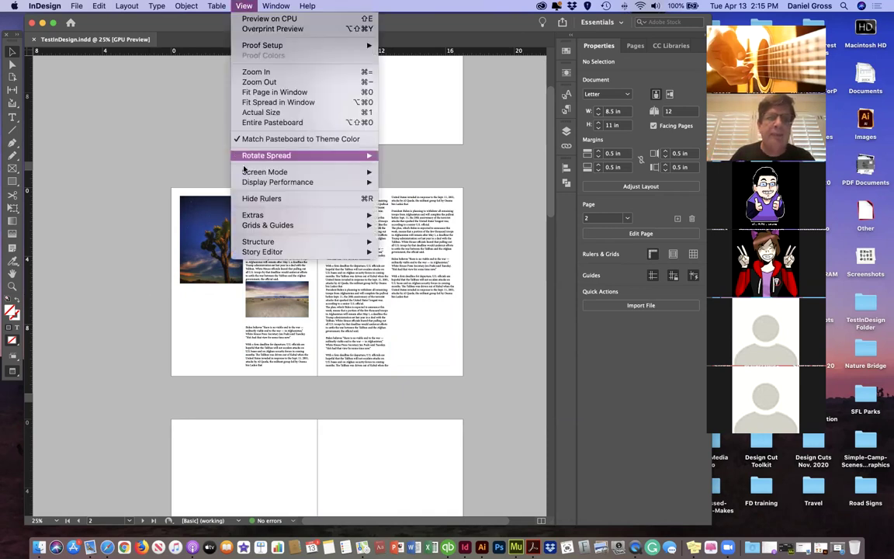
pyautogui.moveTo(257, 172)
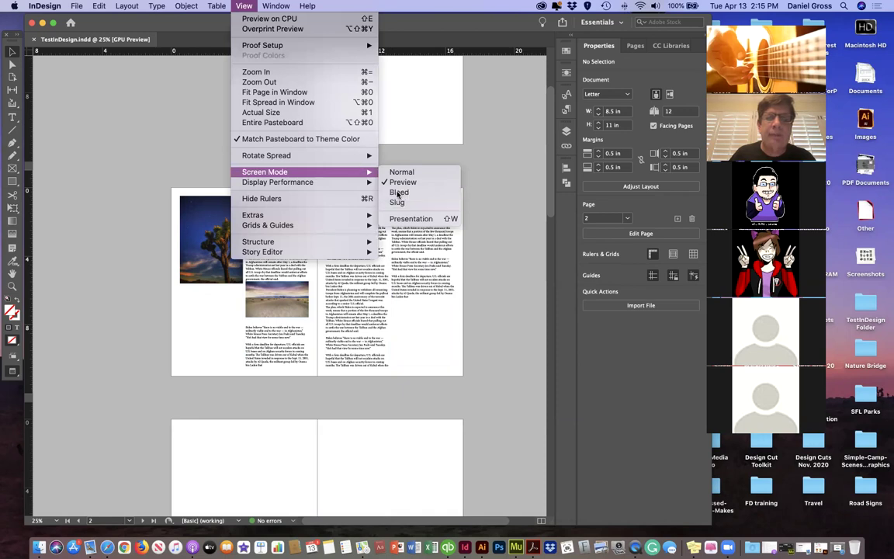
pyautogui.click(397, 192)
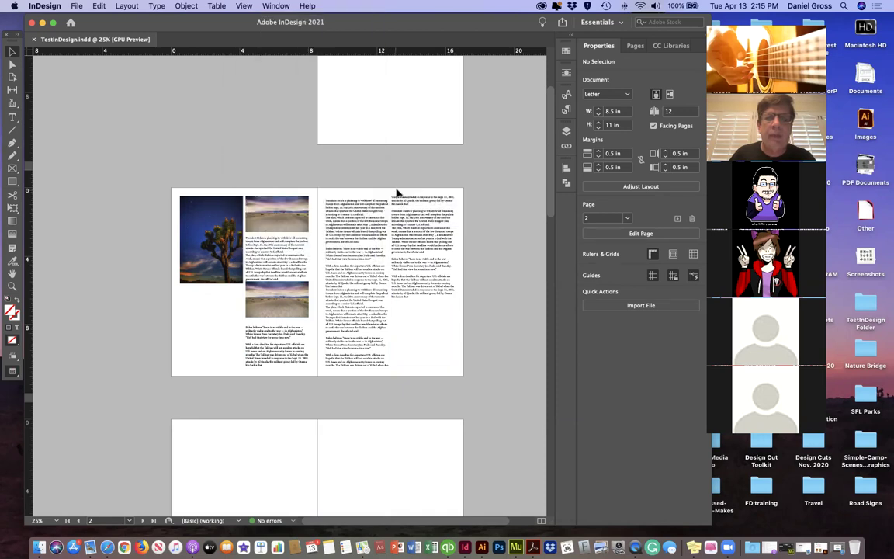
# Step: Try extending the Joshua tree photo's frame past the page's upper-left corner to about 4.60 by 6.04 in
pyautogui.click(217, 5)
pyautogui.moveTo(270, 6)
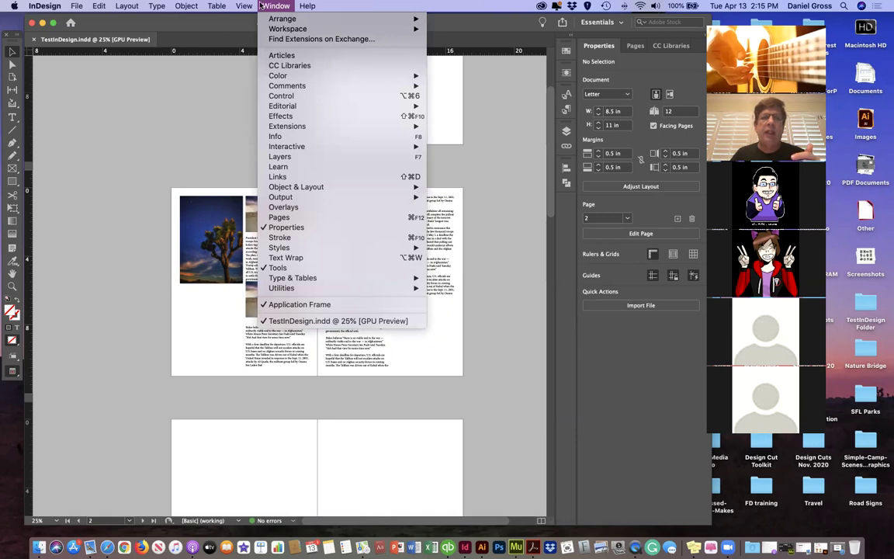
pyautogui.click(198, 235)
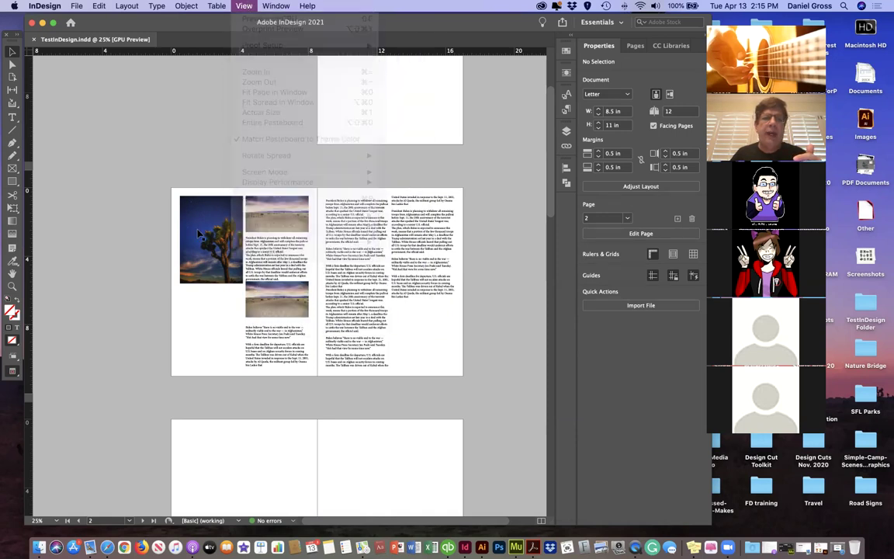
pyautogui.click(182, 216)
pyautogui.moveTo(179, 195); pyautogui.dragTo(163, 180)
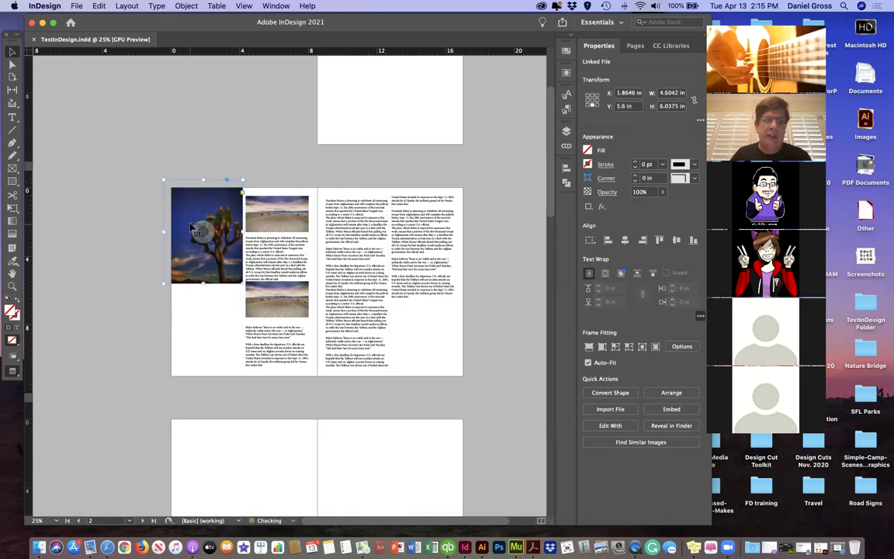
# Step: Switch the screen mode to Slug, then undo the Joshua tree photo's enlargement and deselect it
pyautogui.click(243, 5)
pyautogui.moveTo(334, 171)
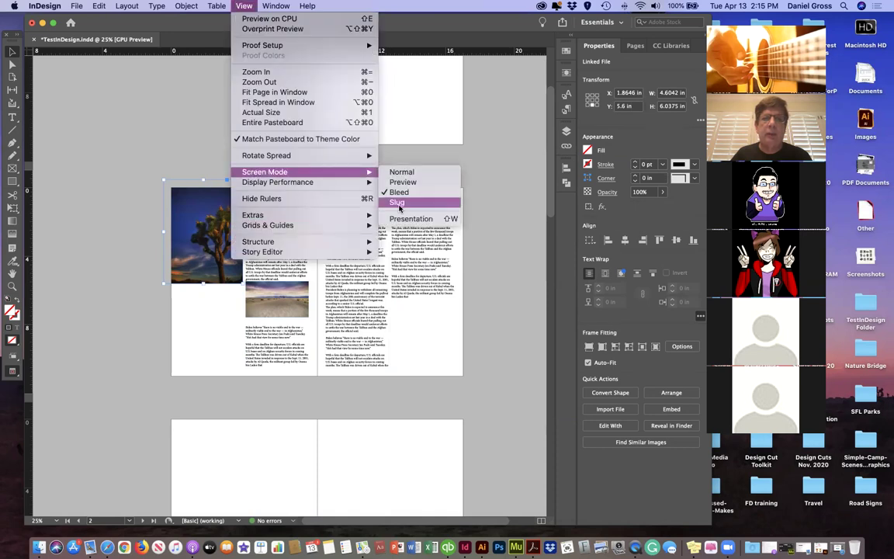
pyautogui.click(399, 203)
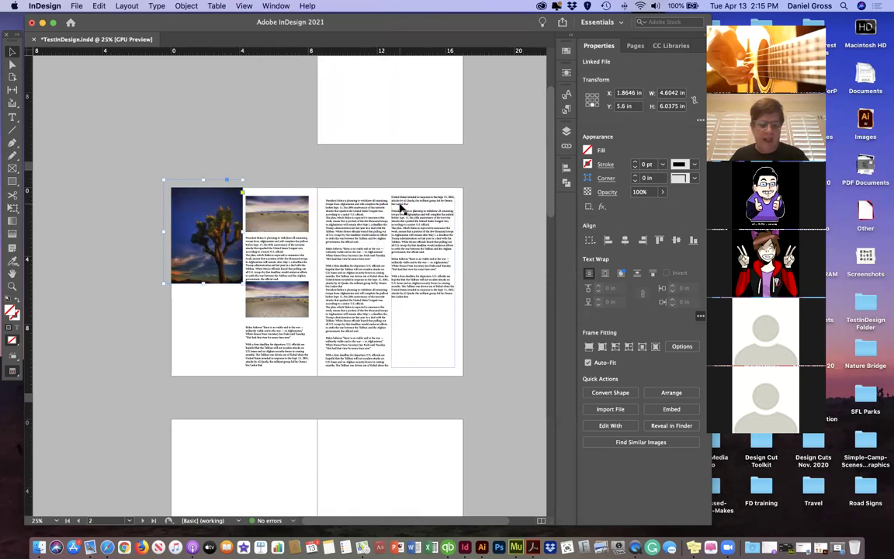
pyautogui.press('super+z')
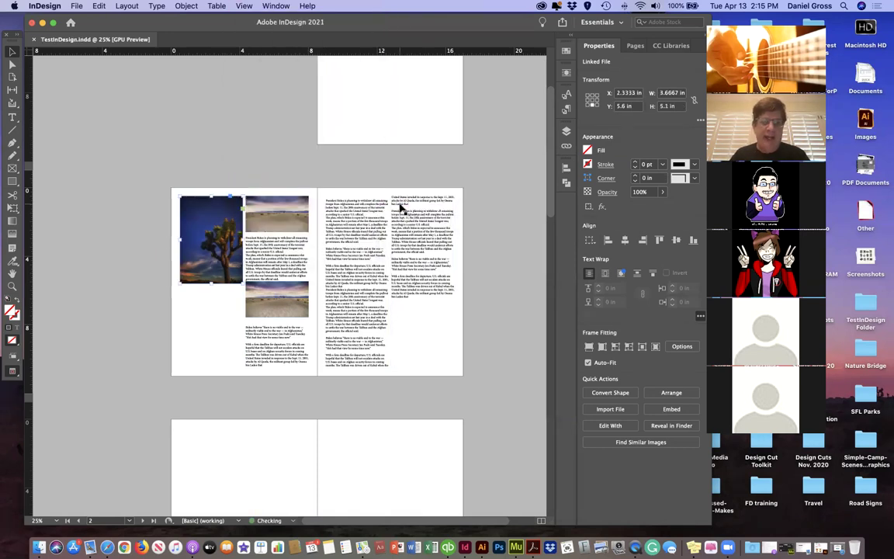
pyautogui.click(248, 159)
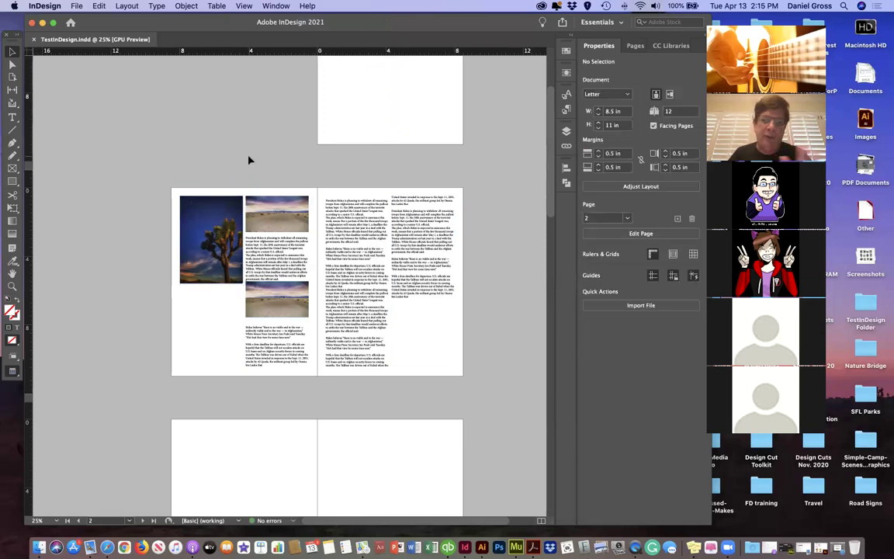
# Step: Return the screen mode from Slug to Normal
pyautogui.click(276, 5)
pyautogui.moveTo(243, 6)
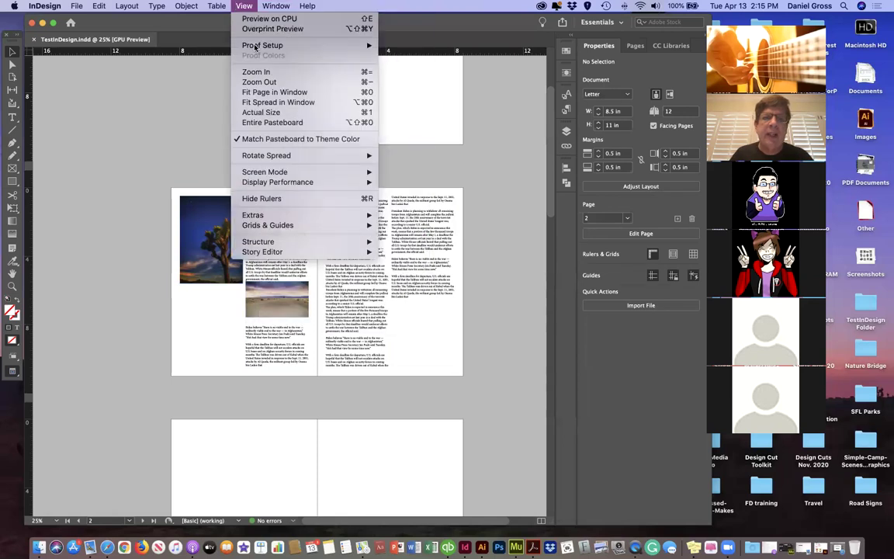
pyautogui.moveTo(299, 173)
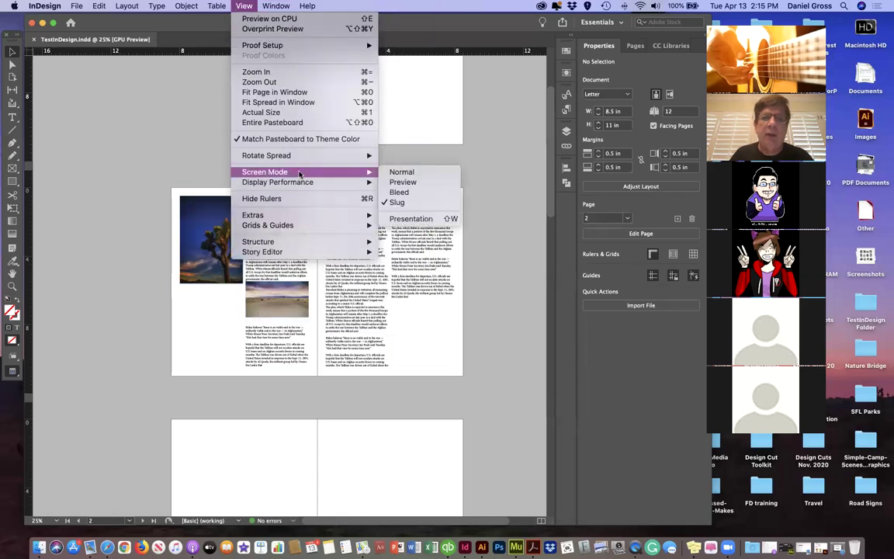
pyautogui.click(393, 174)
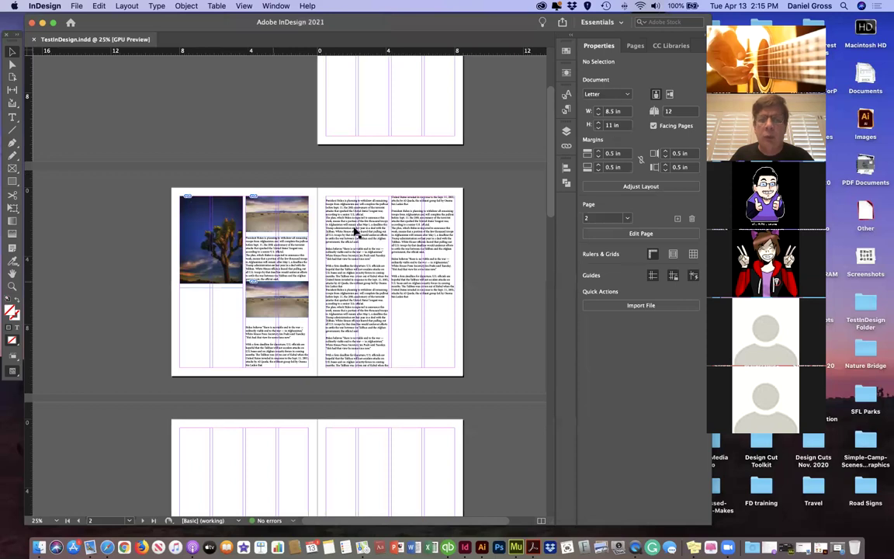
pyautogui.click(244, 6)
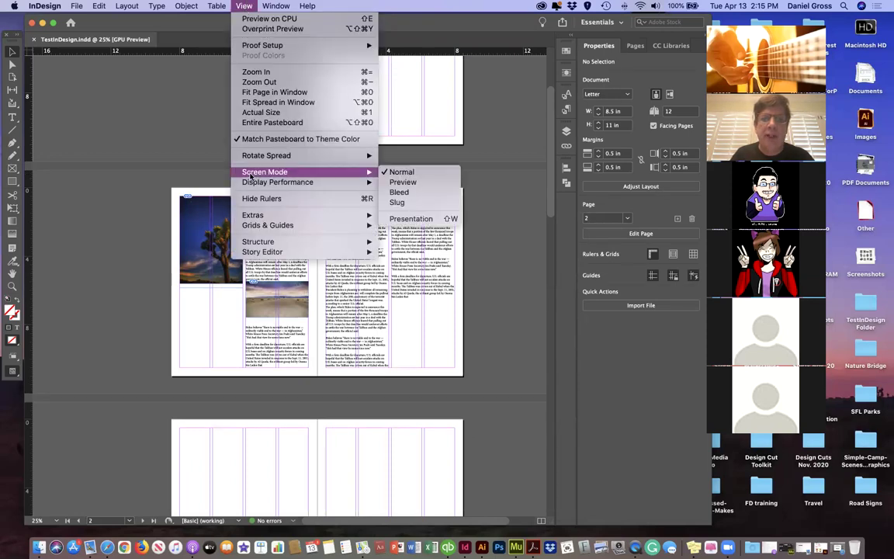
pyautogui.click(98, 270)
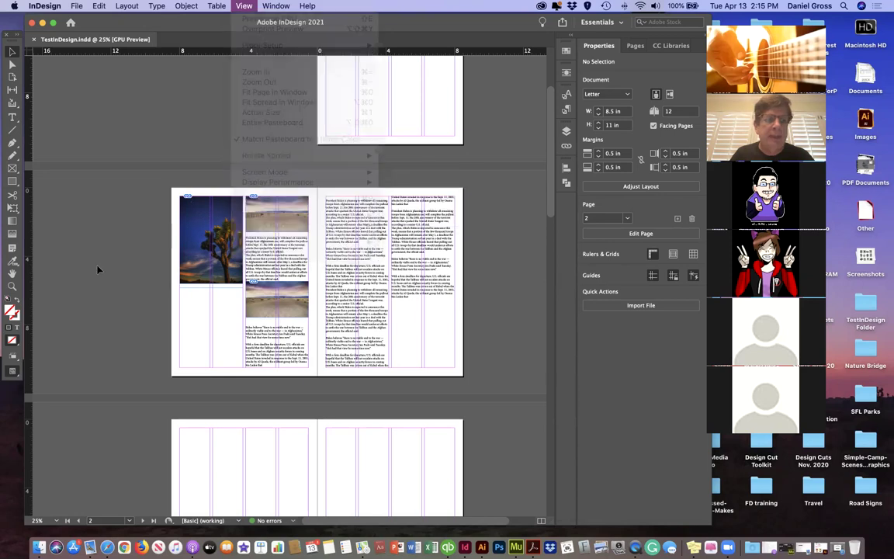
# Step: Switch the screen mode to Preview to view the page 2–3 spread, then return it to Normal
pyautogui.click(15, 372)
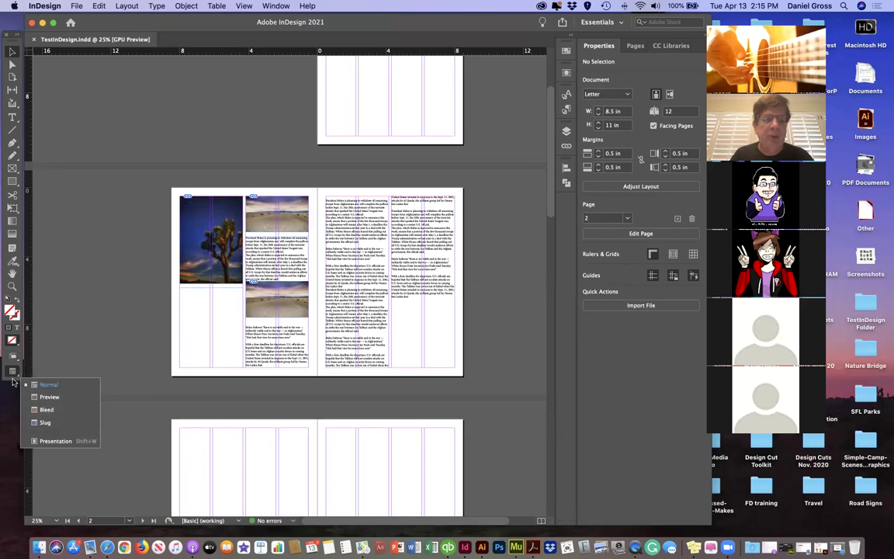
pyautogui.click(48, 397)
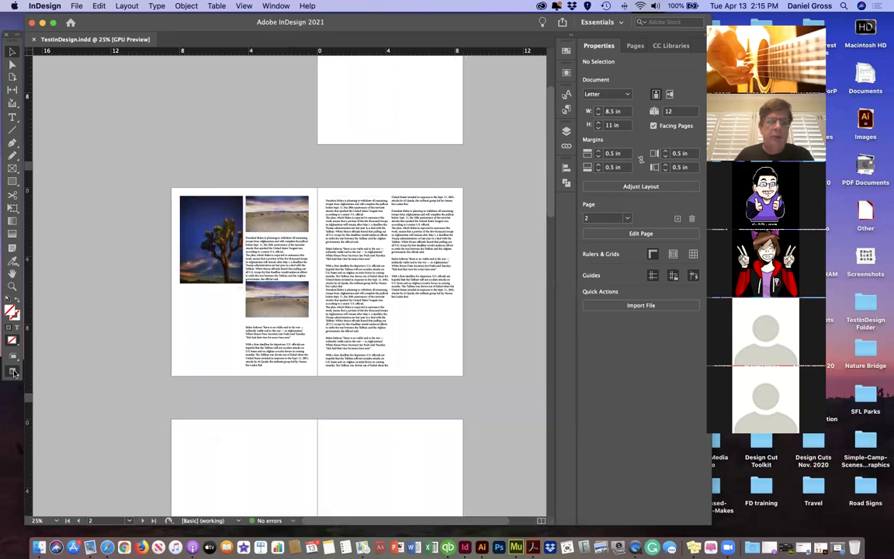
pyautogui.click(13, 373)
pyautogui.click(49, 385)
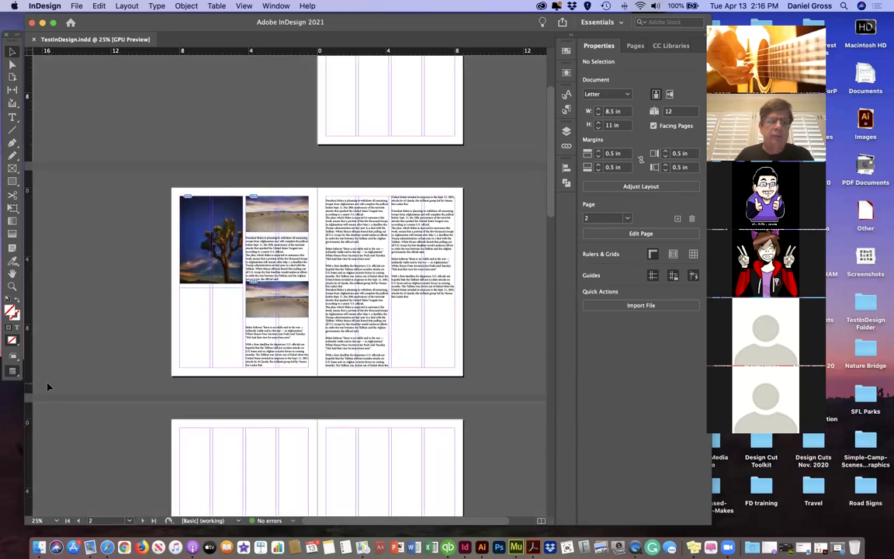
pyautogui.hotkey('ctrl', 'Up')
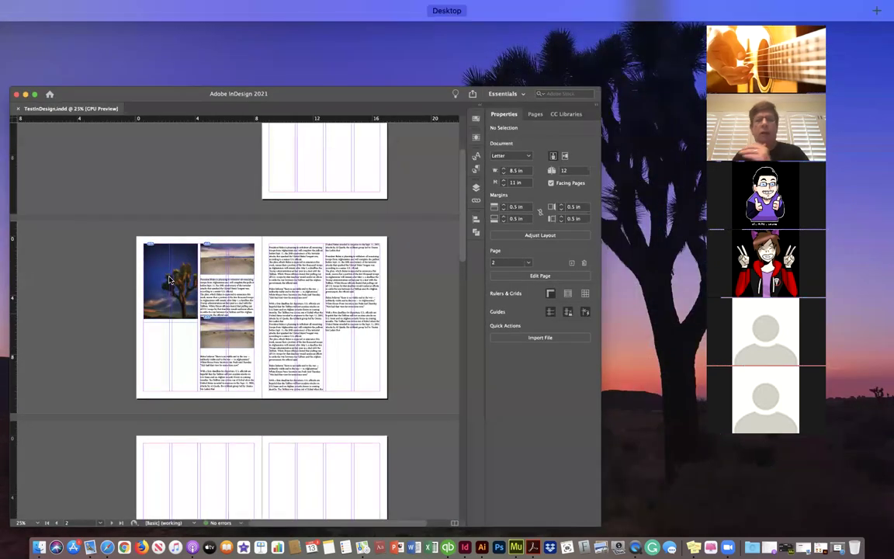
pyautogui.click(168, 279)
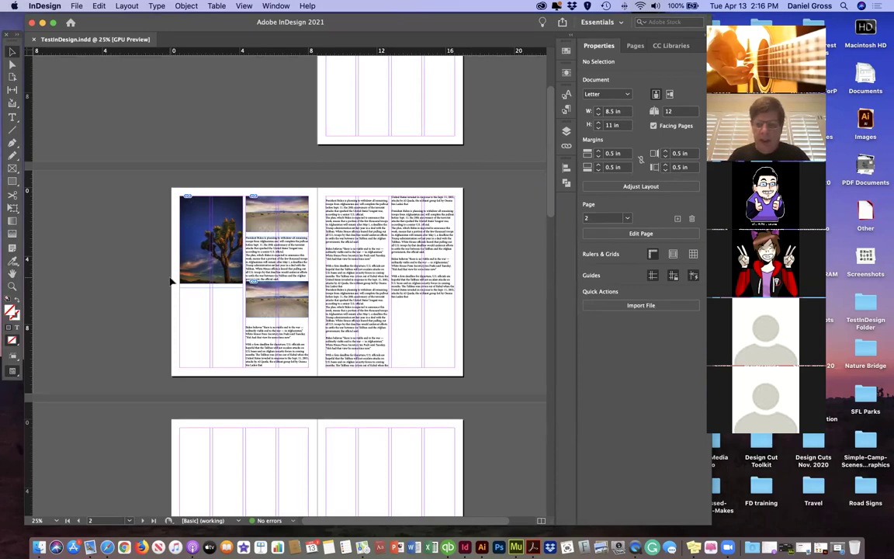
# Step: Remove the empty line at the start of the first text column on page 3
pyautogui.scroll(5, 170, 281)
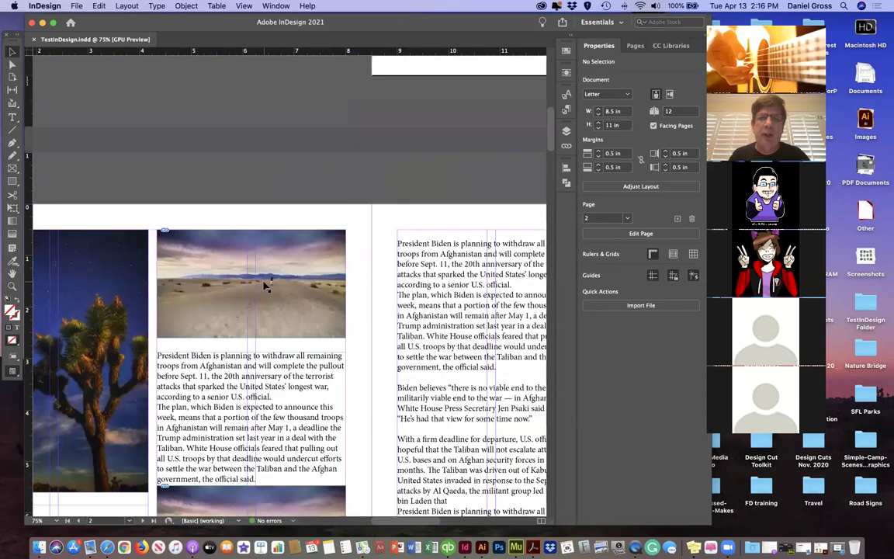
pyautogui.scroll(-5, 252, 266)
pyautogui.hscroll(5, 251, 265)
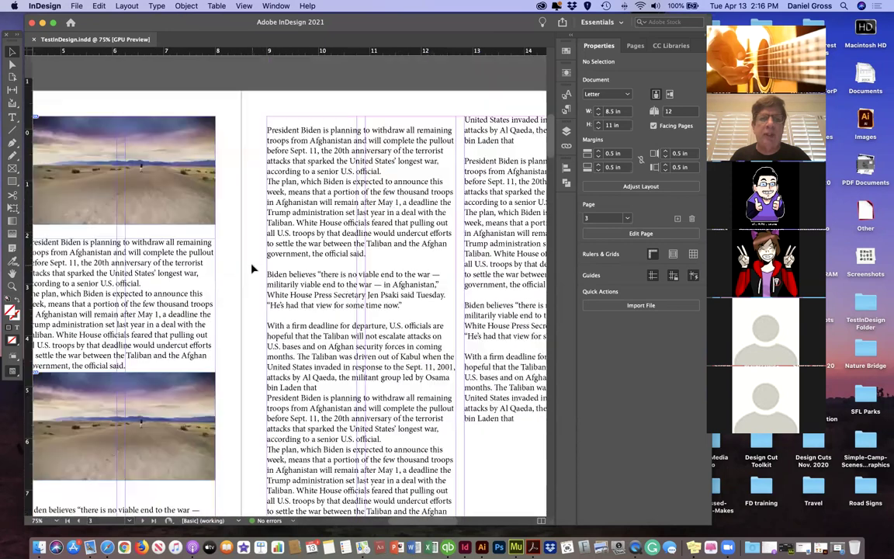
pyautogui.hscroll(5, 251, 269)
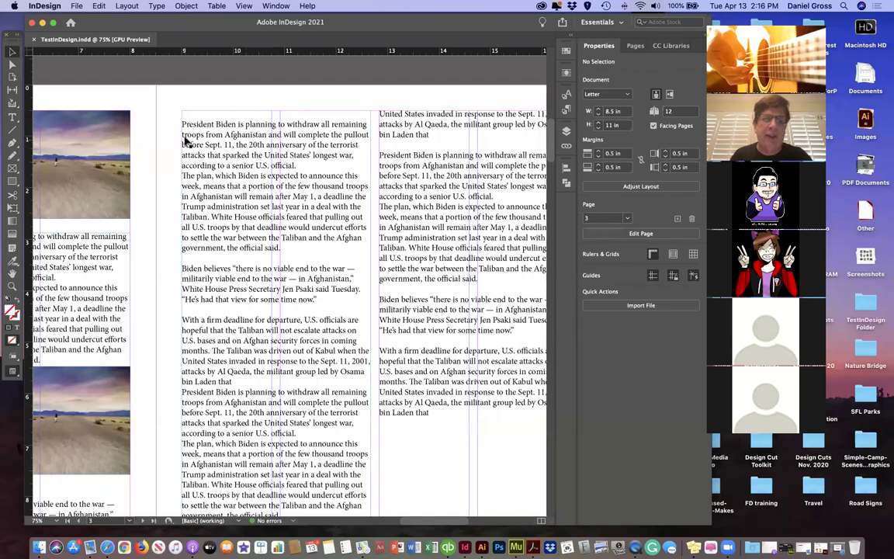
pyautogui.moveTo(165, 114); pyautogui.dragTo(187, 132)
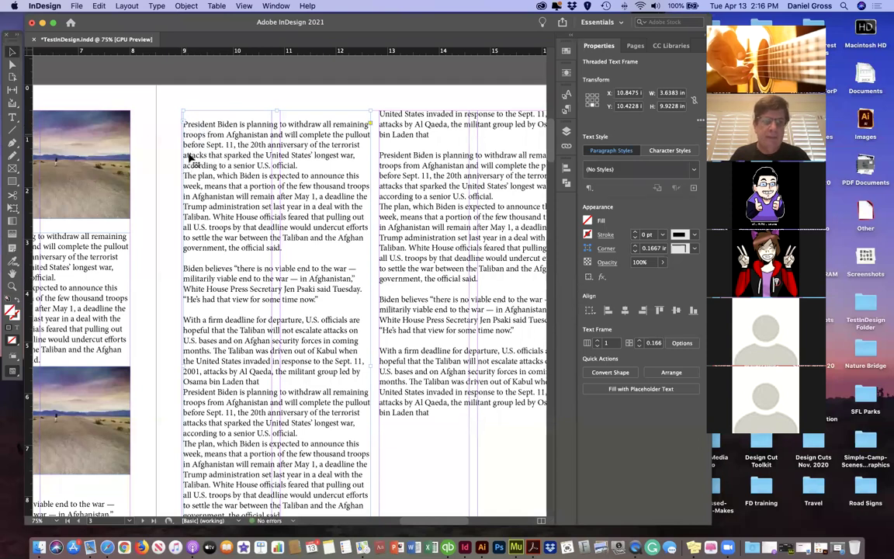
pyautogui.doubleClick(186, 124)
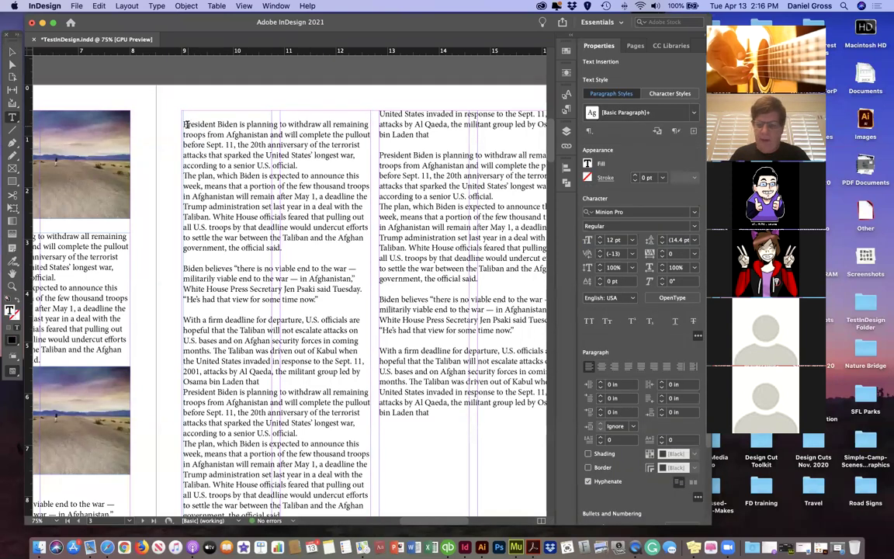
pyautogui.press('Left')
pyautogui.press('Return')
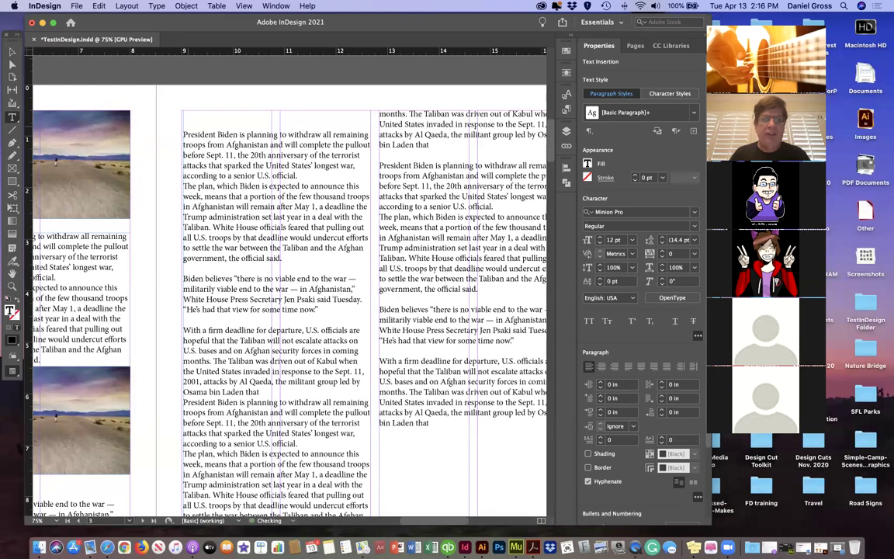
pyautogui.press('BackSpace')
pyautogui.press('BackSpace')
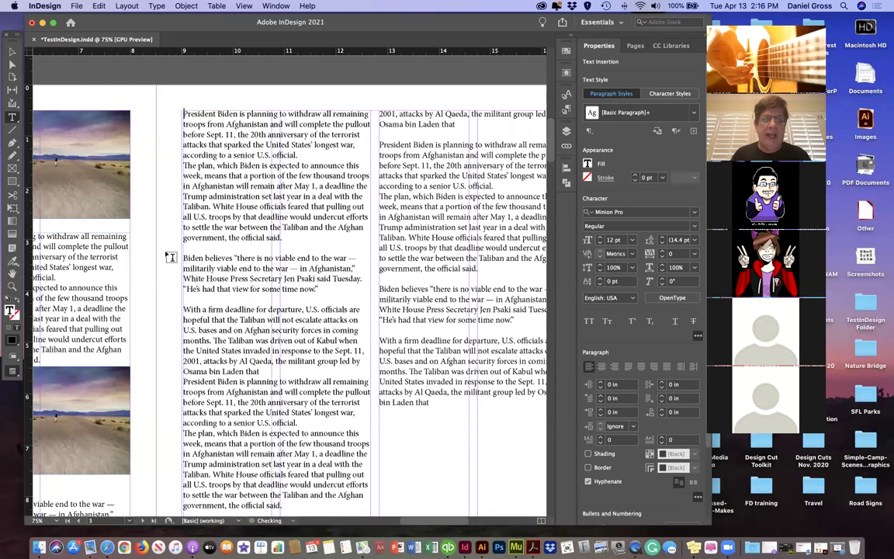
# Step: Extend the left edge of page 3's first text frame to the margin guide and deselect the frame
pyautogui.click(12, 52)
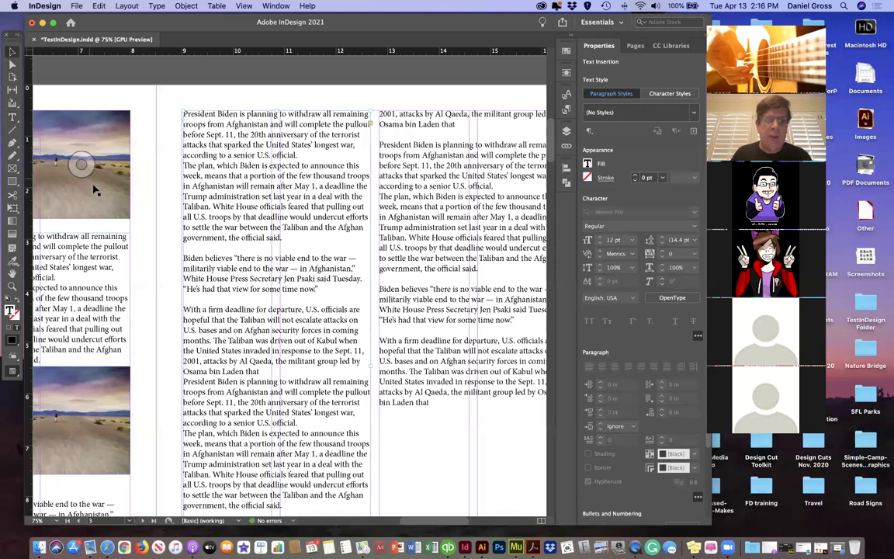
pyautogui.moveTo(181, 366)
pyautogui.mouseDown()
pyautogui.moveTo(161, 365)
pyautogui.moveTo(181, 366)
pyautogui.mouseUp()
pyautogui.click(149, 316)
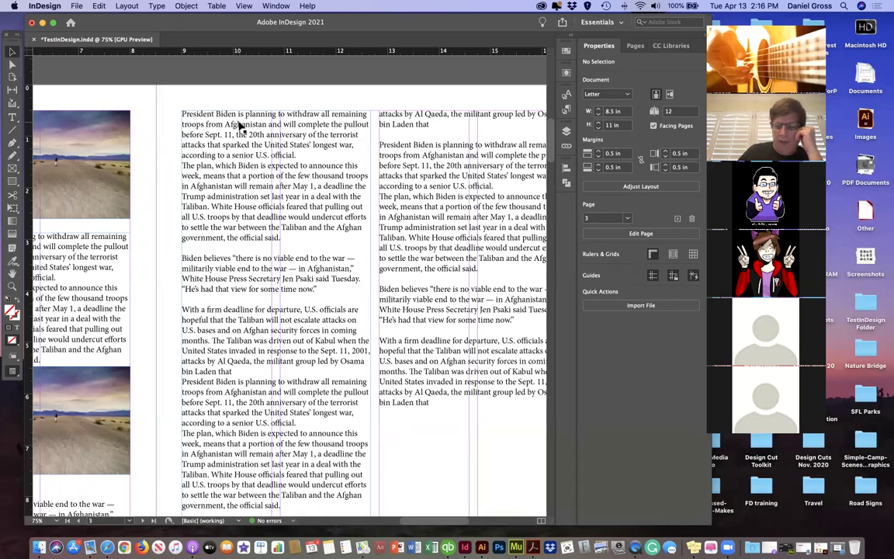
# Step: View the whole page 2–3 spread at 25%, then zoom back in to 75% on the text columns
pyautogui.press('super+minus')
pyautogui.press('super+minus')
pyautogui.press('super+minus')
pyautogui.press('super+minus')
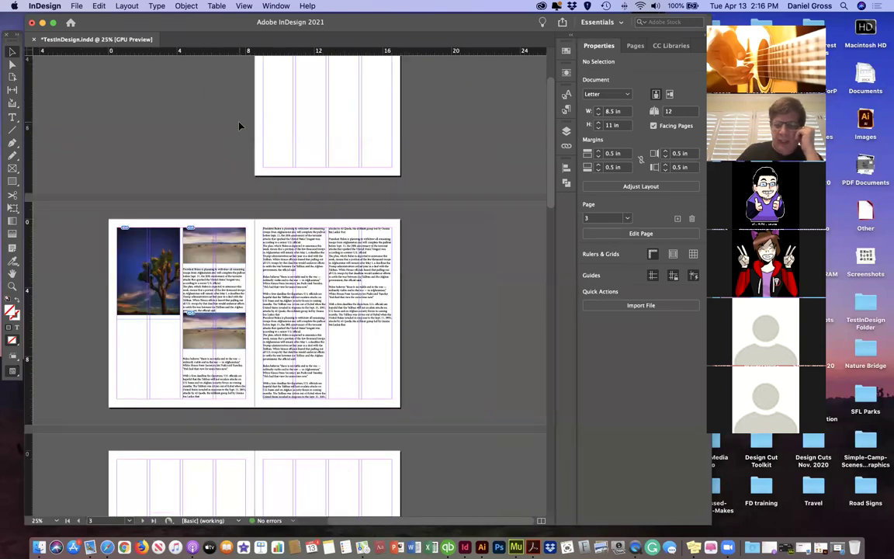
pyautogui.press('super+equal')
pyautogui.press('super+equal')
pyautogui.press('super+equal')
pyautogui.press('super+equal')
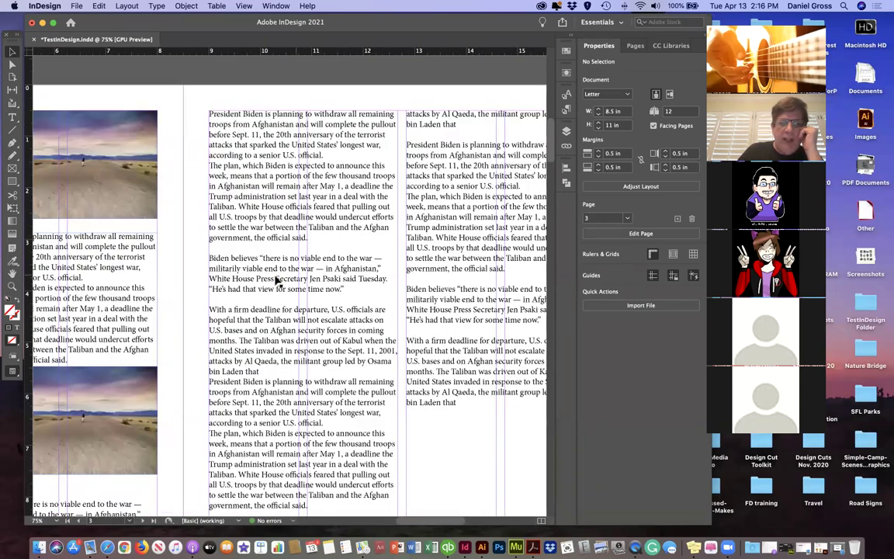
# Step: Select the article's text frame on page 2 and place the text cursor in its first paragraph
pyautogui.click(66, 271)
pyautogui.hscroll(-3, 85, 288)
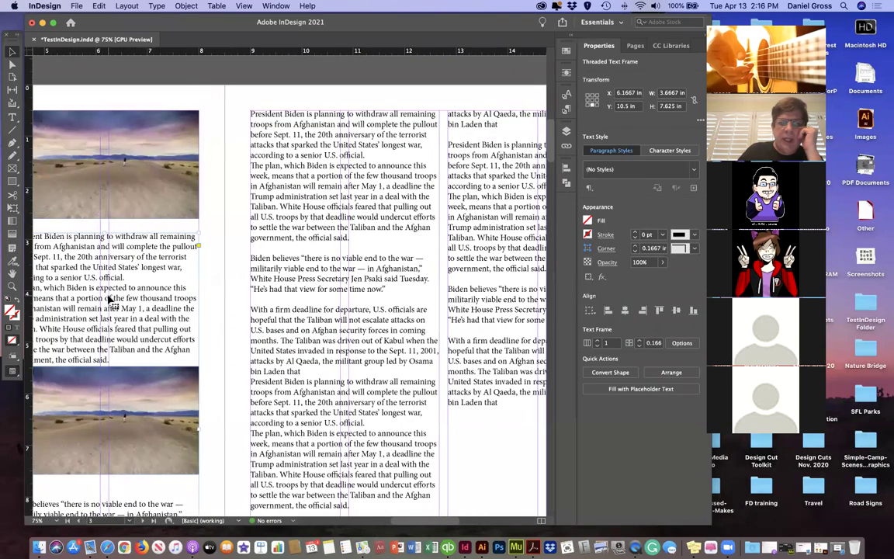
pyautogui.hscroll(-6, 109, 299)
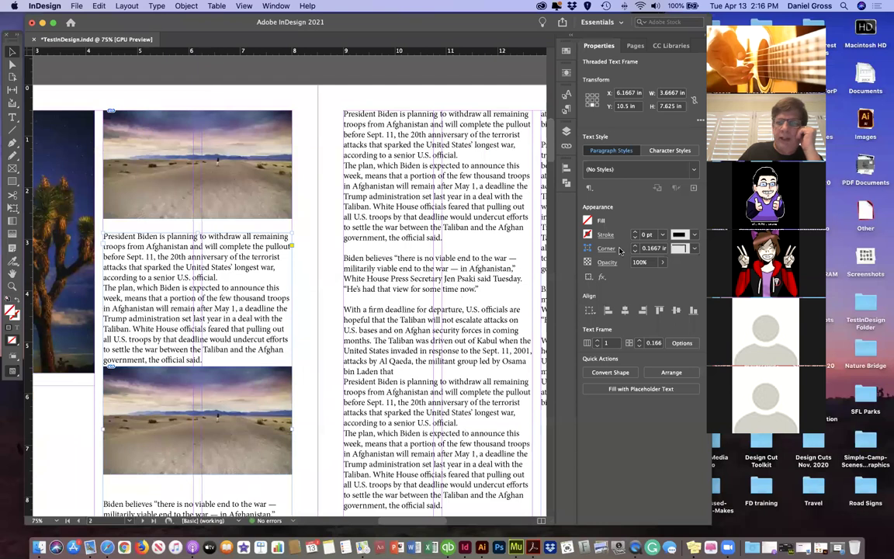
pyautogui.scroll(1, 371, 223)
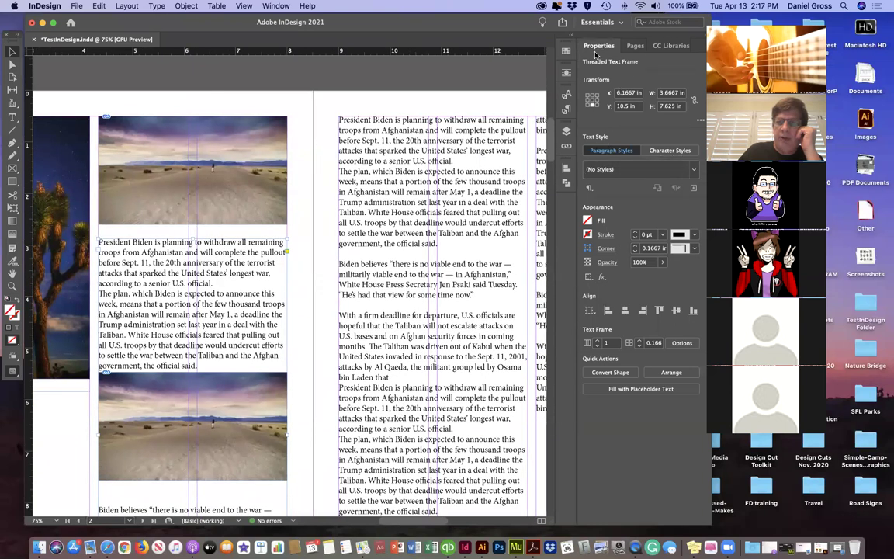
pyautogui.doubleClick(144, 245)
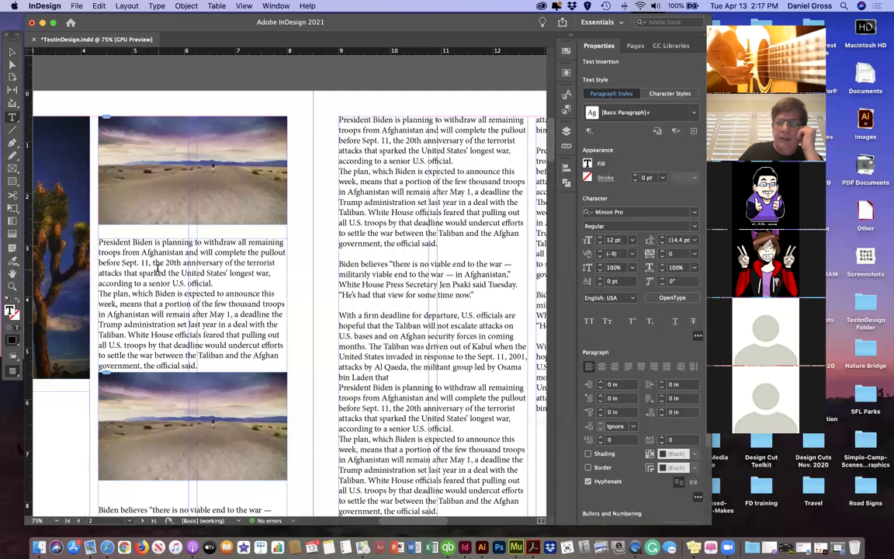
pyautogui.hscroll(1, 412, 250)
pyautogui.hscroll(1, 303, 310)
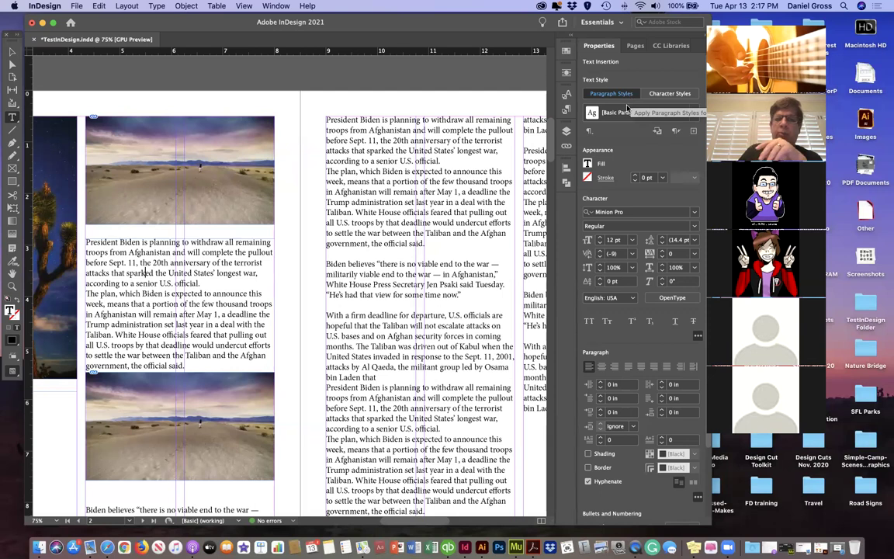
# Step: Select the line "attacks that sparked the United States' longest war," on page 2, then its whole paragraph
pyautogui.click(152, 267)
pyautogui.tripleClick(151, 267)
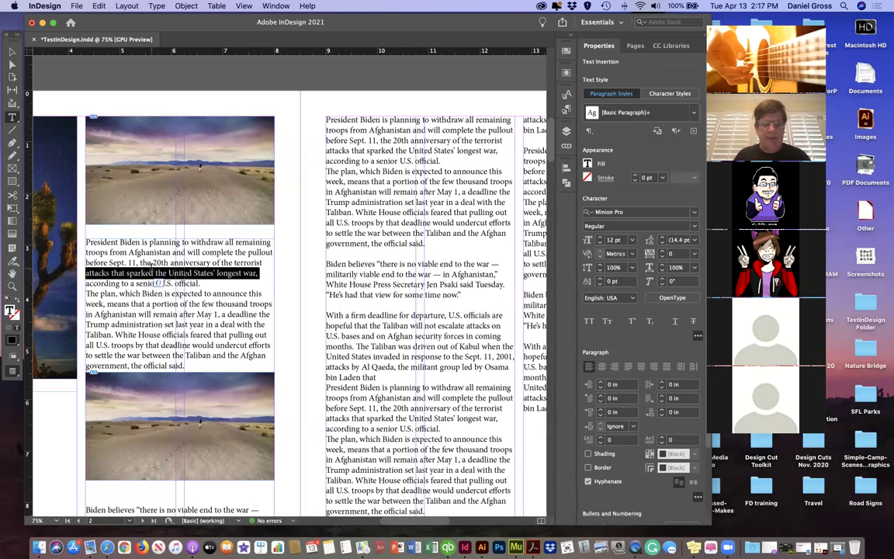
pyautogui.doubleClick(140, 273)
pyautogui.tripleClick(159, 283)
pyautogui.click(152, 266)
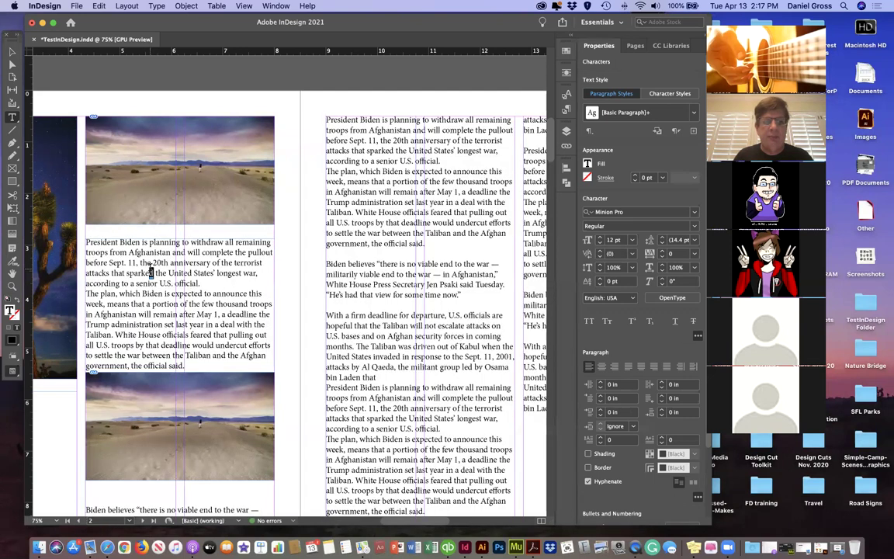
pyautogui.tripleClick(151, 266)
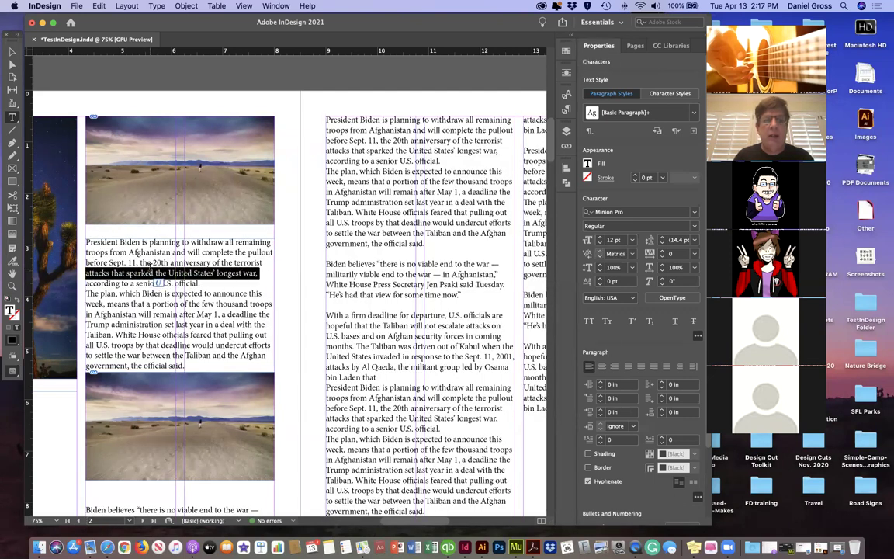
pyautogui.doubleClick(149, 266)
pyautogui.tripleClick(150, 267)
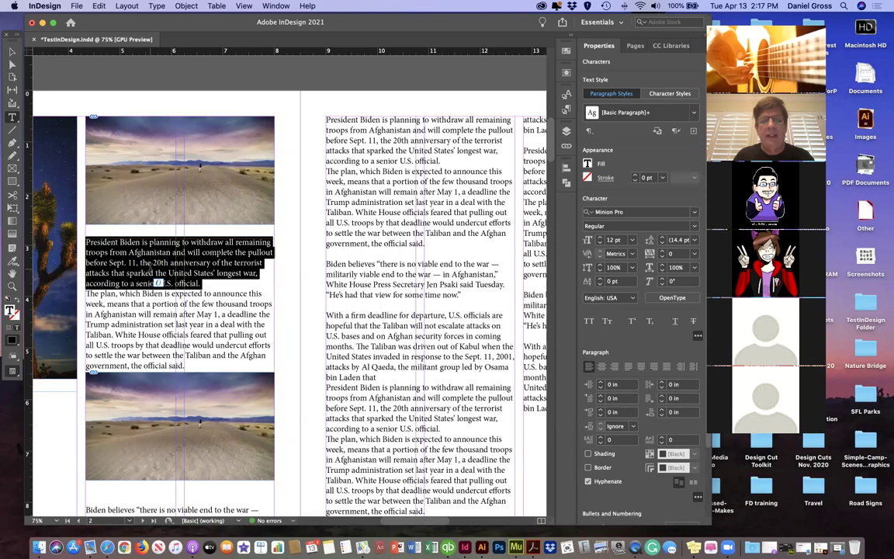
# Step: Select the entire threaded article and set its font to Acumin Variable Concept, then leave text editing
pyautogui.doubleClick(150, 267)
pyautogui.click(150, 267)
pyautogui.click(150, 267)
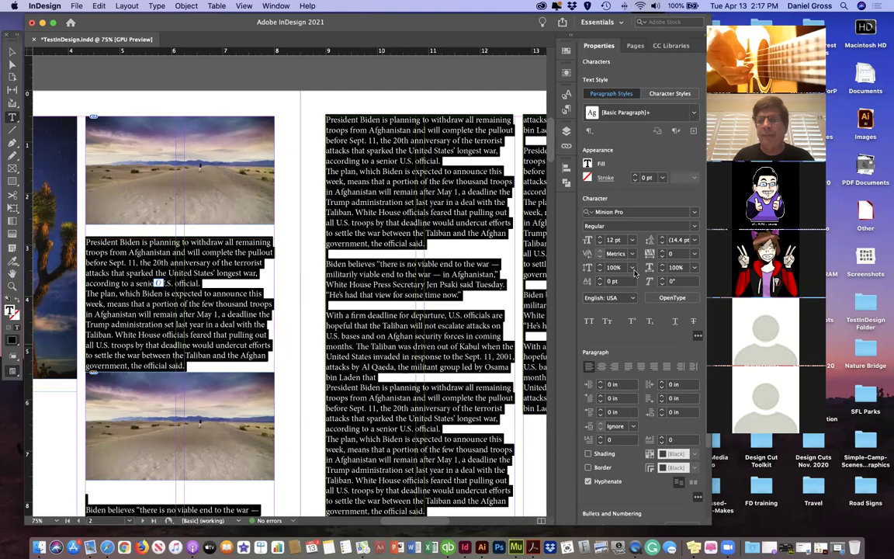
pyautogui.click(695, 215)
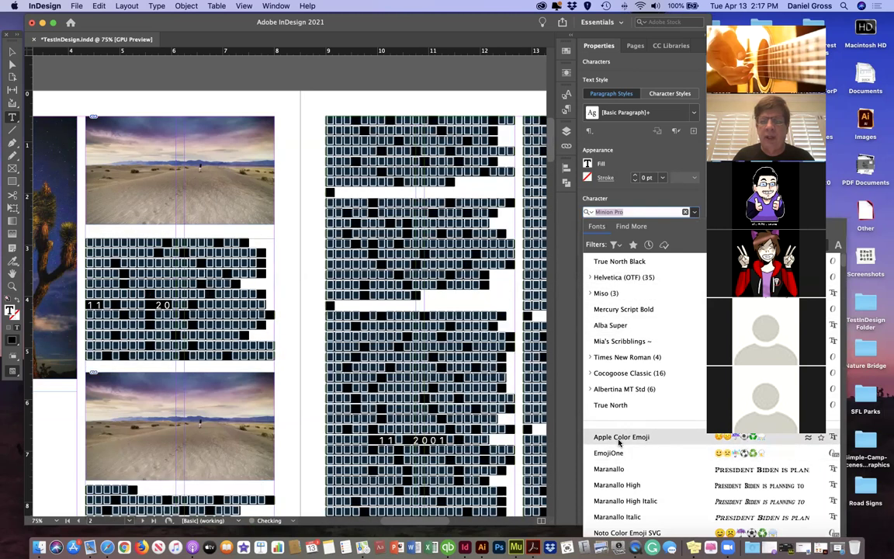
pyautogui.scroll(-4, 619, 441)
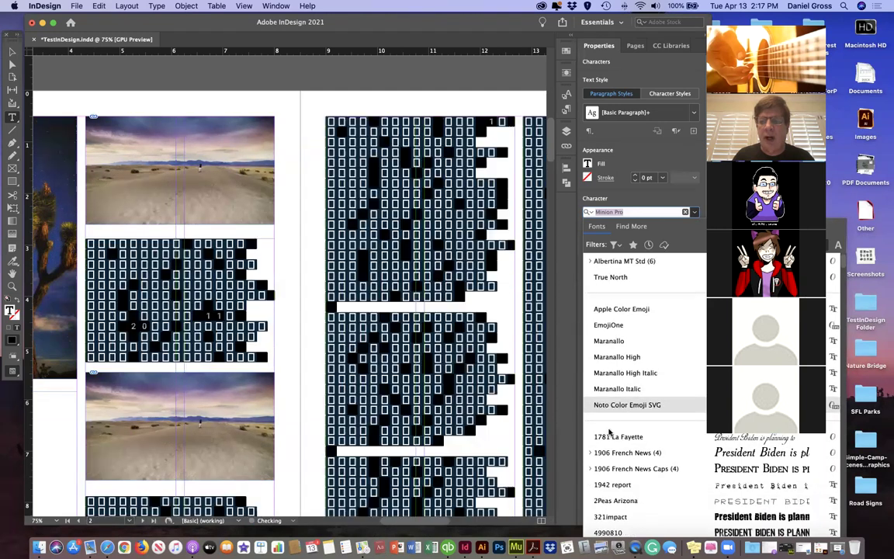
pyautogui.scroll(-3, 609, 432)
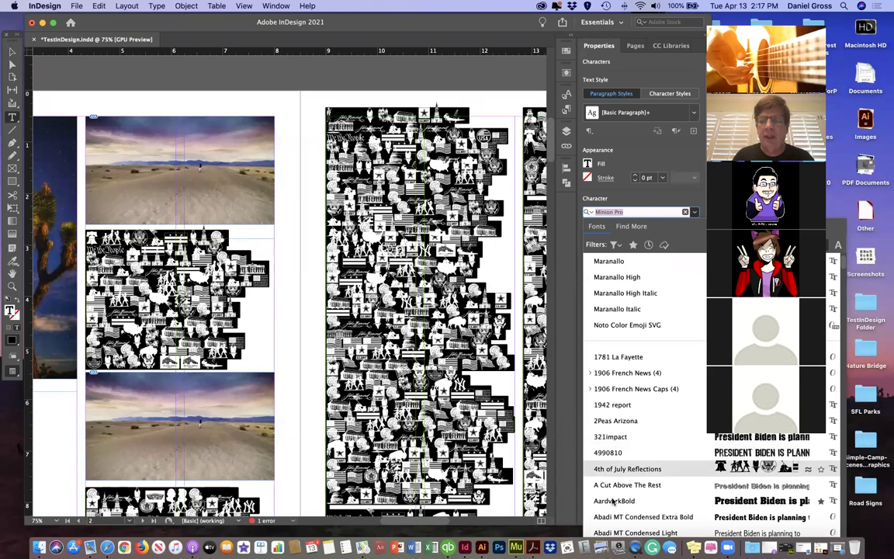
pyautogui.scroll(-4, 612, 501)
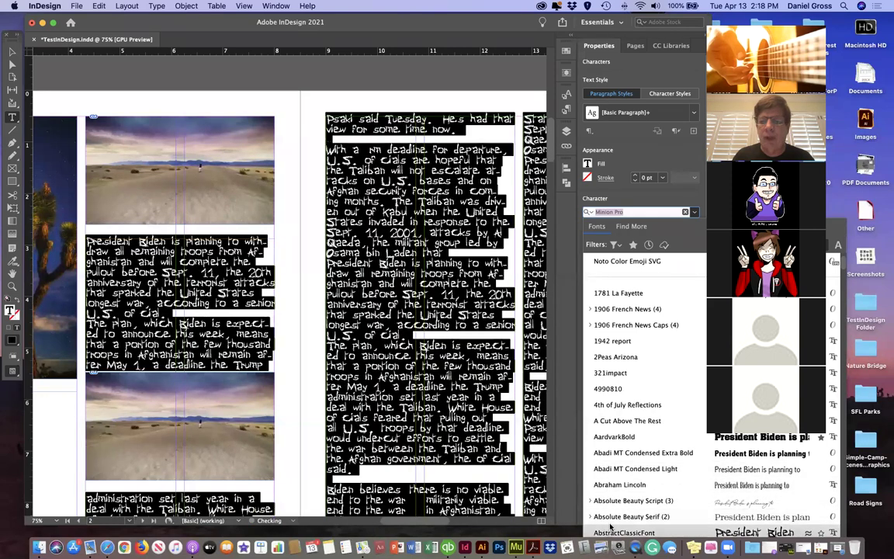
pyautogui.scroll(-3, 611, 475)
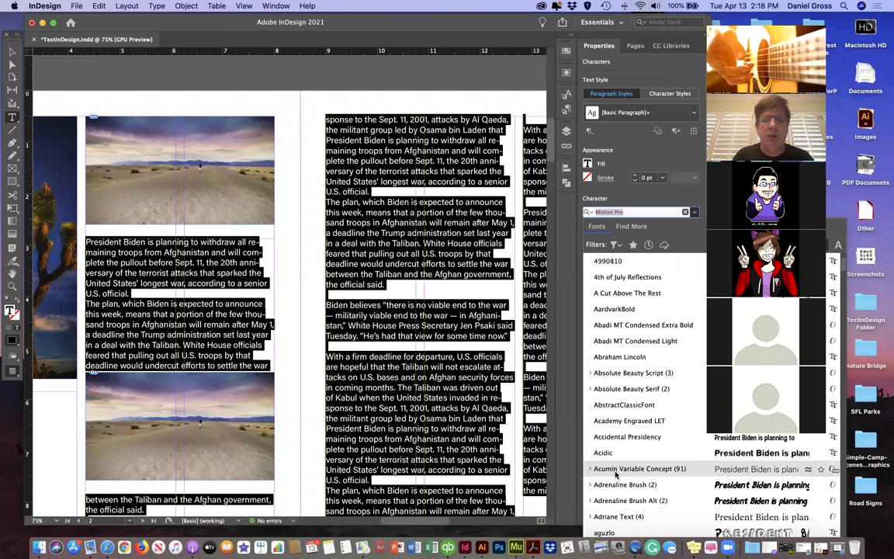
pyautogui.click(611, 469)
pyautogui.scroll(1, 433, 371)
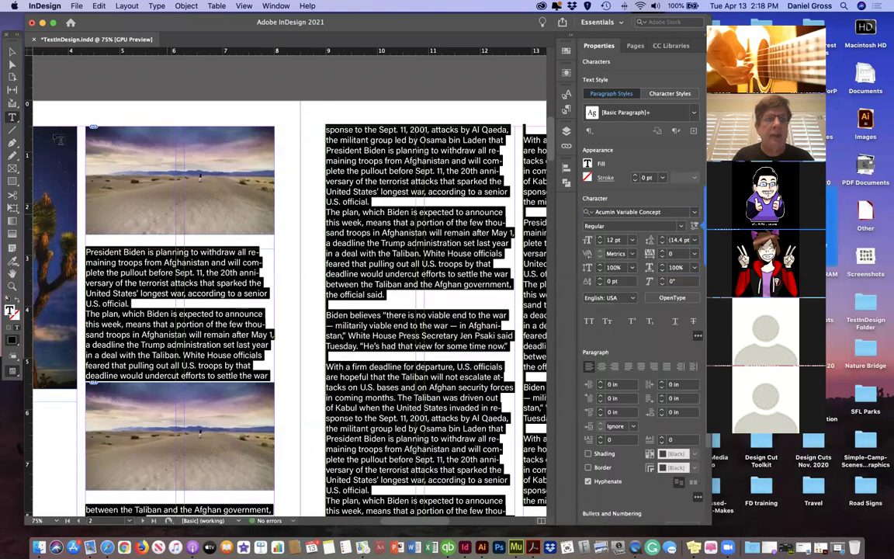
pyautogui.press('Escape')
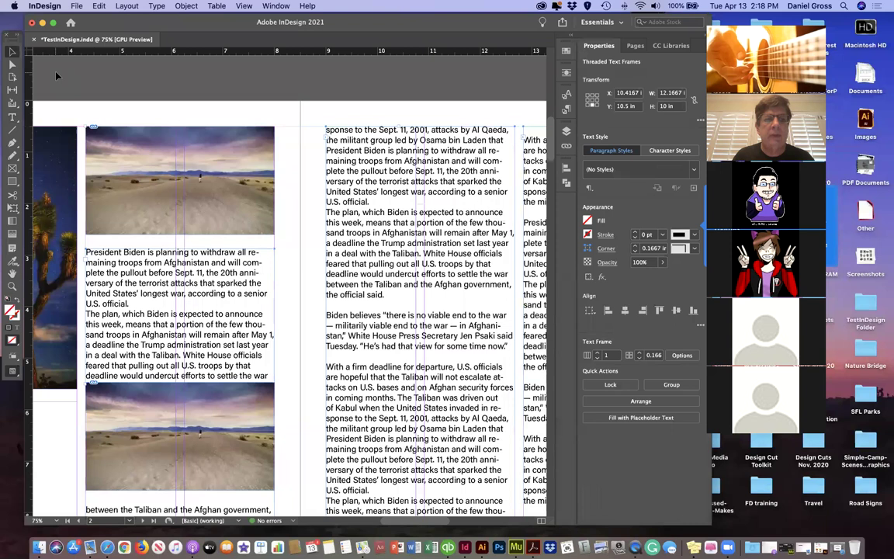
# Step: Reselect the whole article text, then place the text cursor in the first paragraph on page 2
pyautogui.doubleClick(160, 273)
pyautogui.tripleClick(160, 273)
pyautogui.press('super+a')
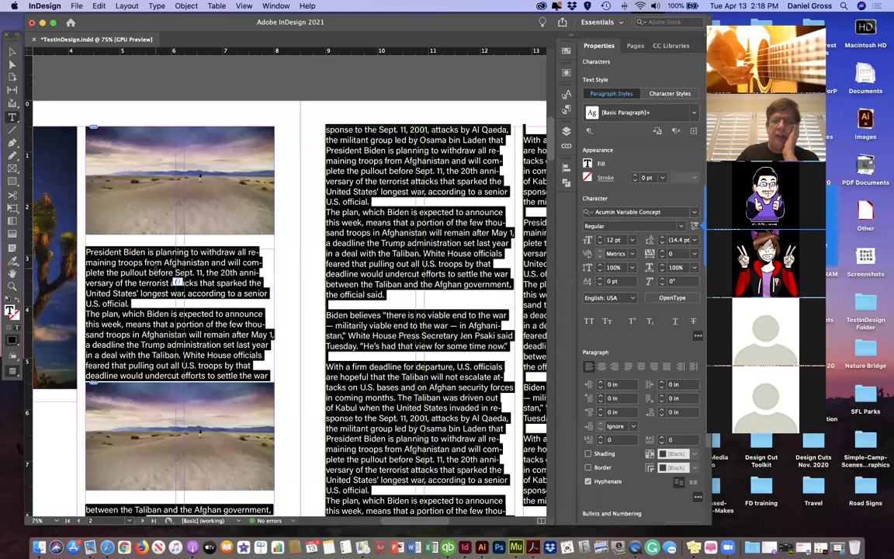
pyautogui.click(151, 273)
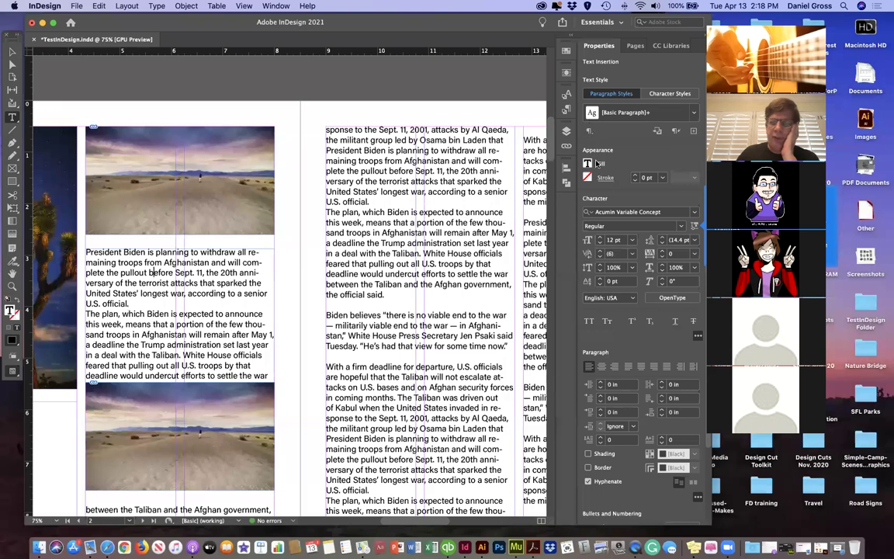
# Step: Try to set the text fill at the cursor on page 2 to the magenta swatch C=0 M=100 Y=0 K=0
pyautogui.click(589, 164)
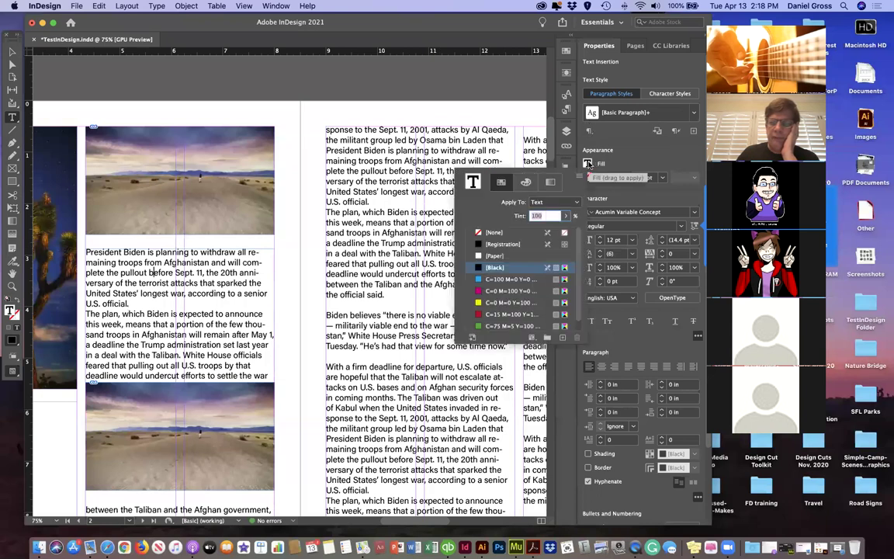
pyautogui.click(486, 291)
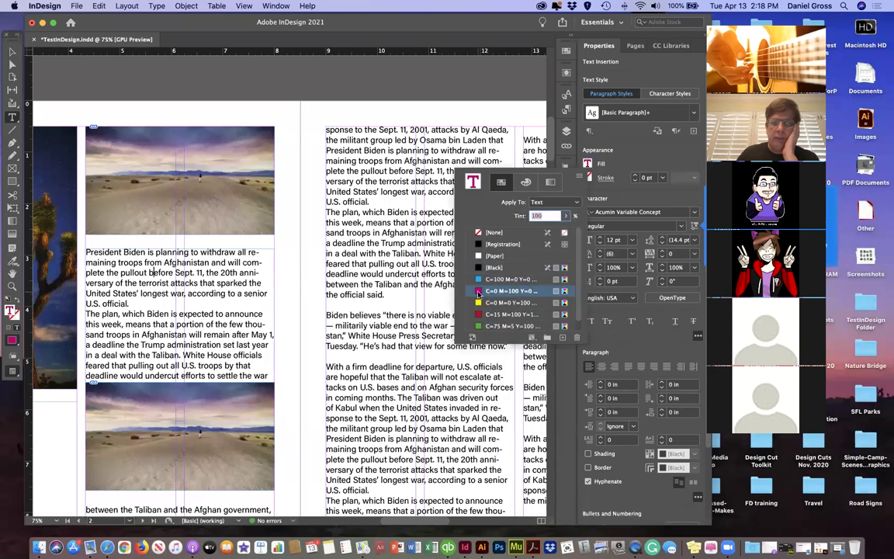
pyautogui.doubleClick(479, 292)
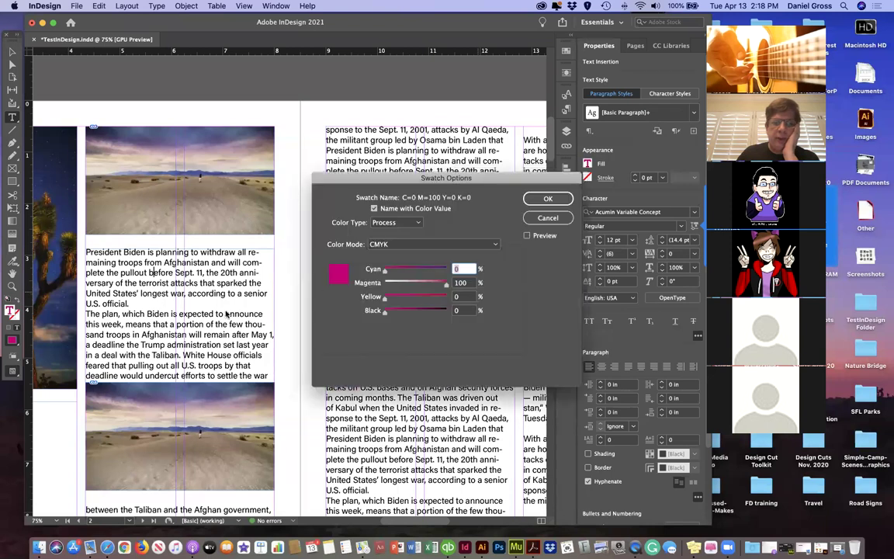
pyautogui.press('Return')
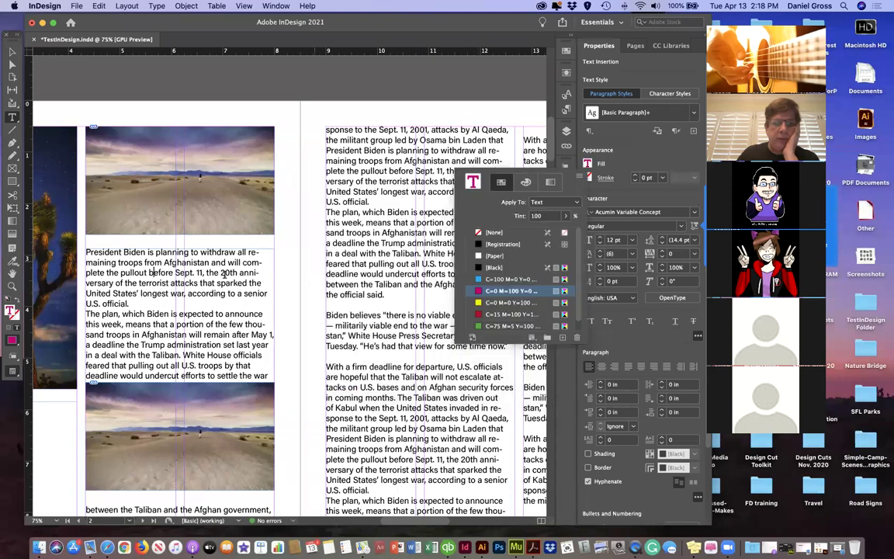
pyautogui.click(37, 84)
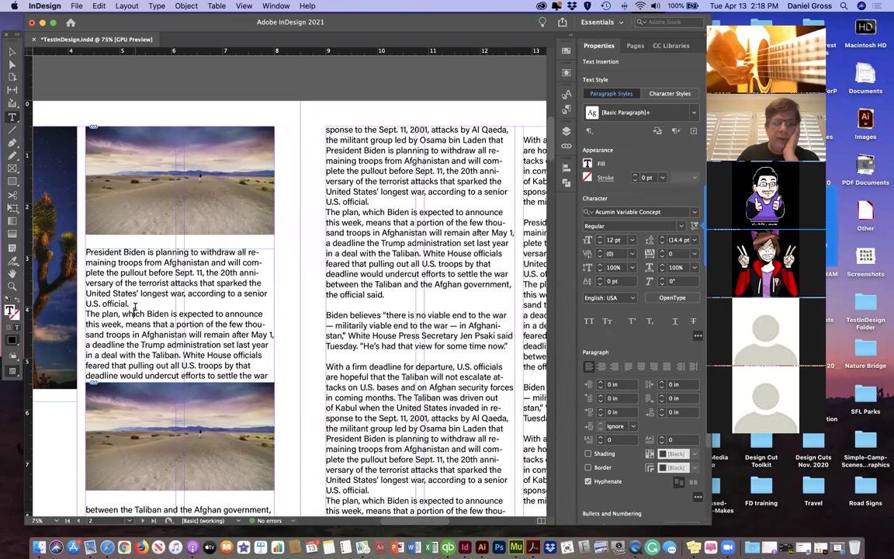
# Step: Fill the entire threaded article text with the magenta C=0 M=100 Y=0 K=0 swatch, then undo the colour and deselect the frames
pyautogui.tripleClick(134, 307)
pyautogui.press('super+a')
pyautogui.click(135, 306)
pyautogui.tripleClick(135, 304)
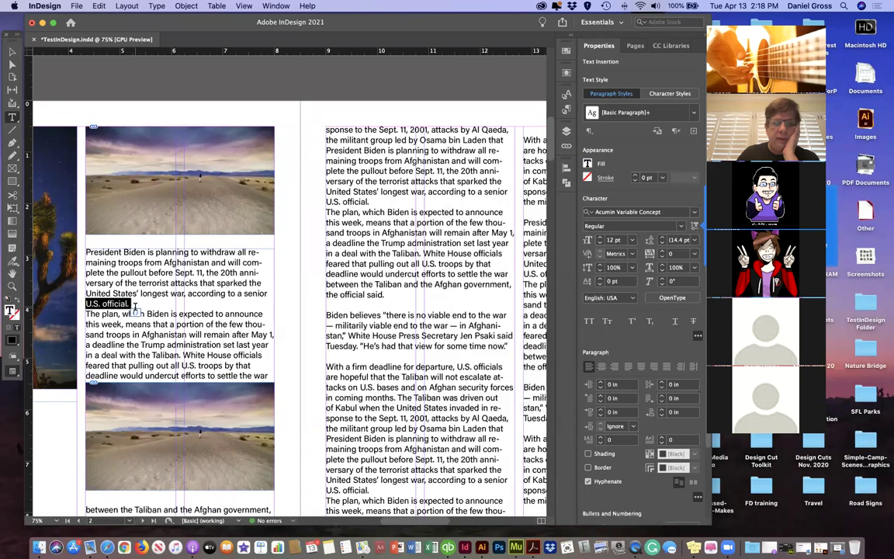
pyautogui.click(135, 304)
pyautogui.click(135, 304)
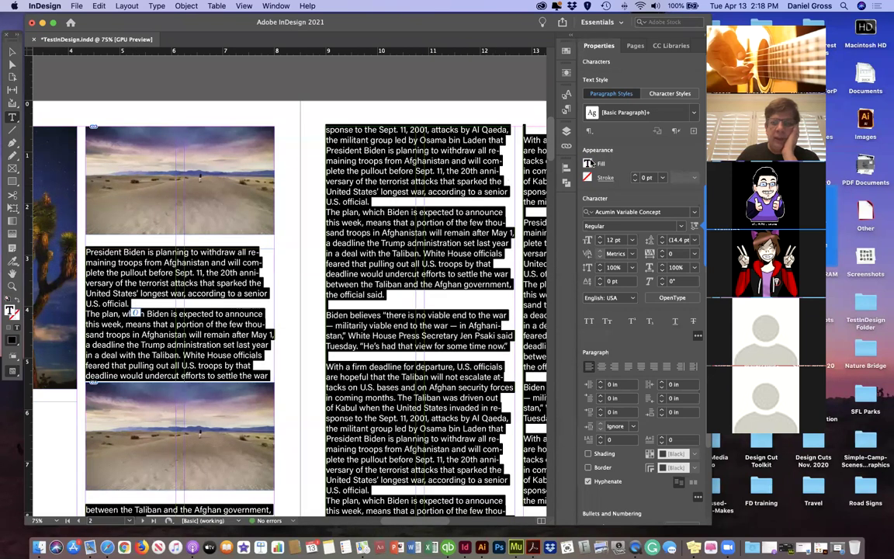
pyautogui.click(589, 163)
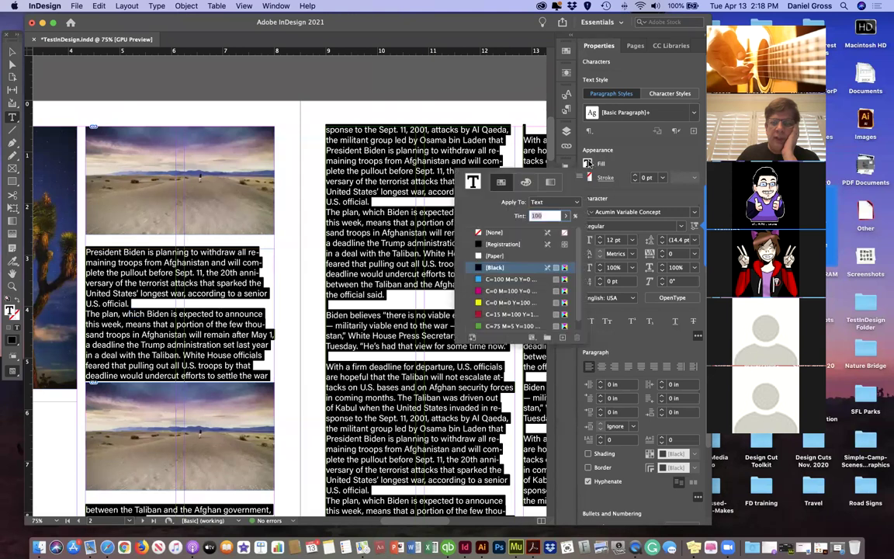
pyautogui.click(489, 291)
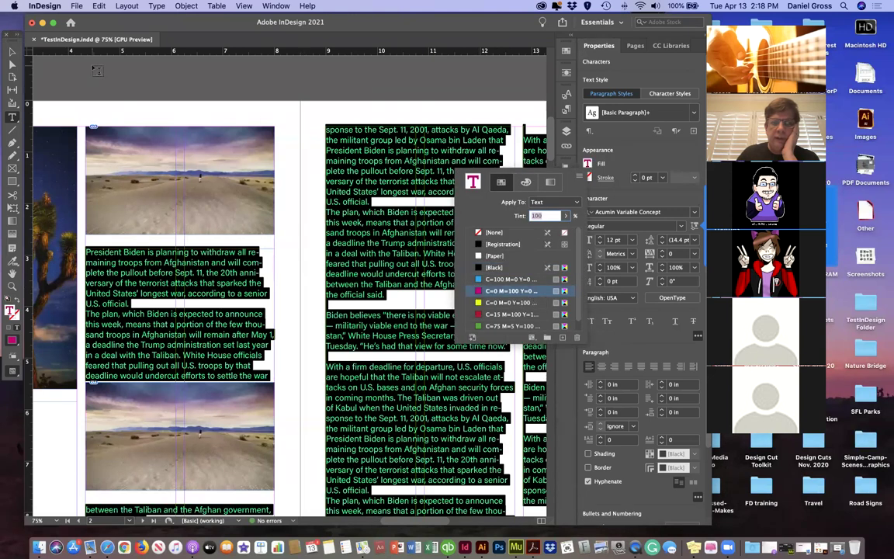
pyautogui.press('Escape')
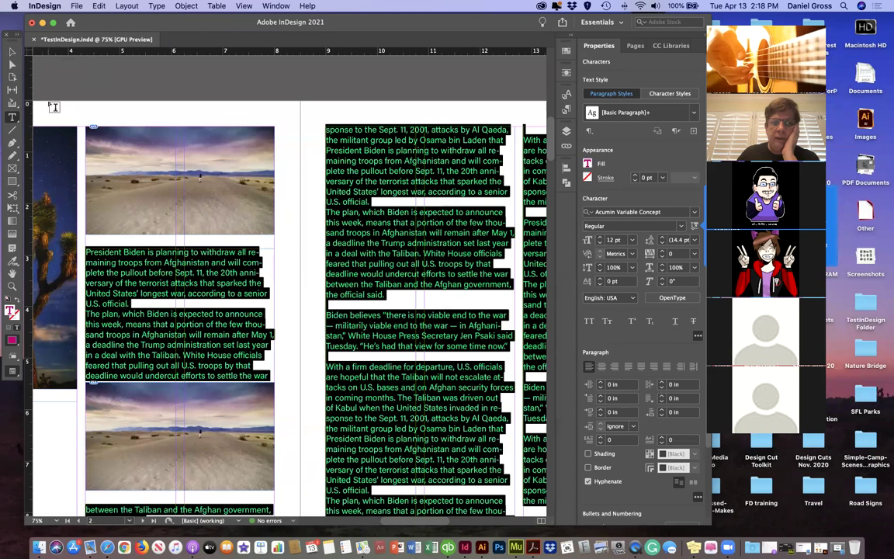
pyautogui.click(12, 52)
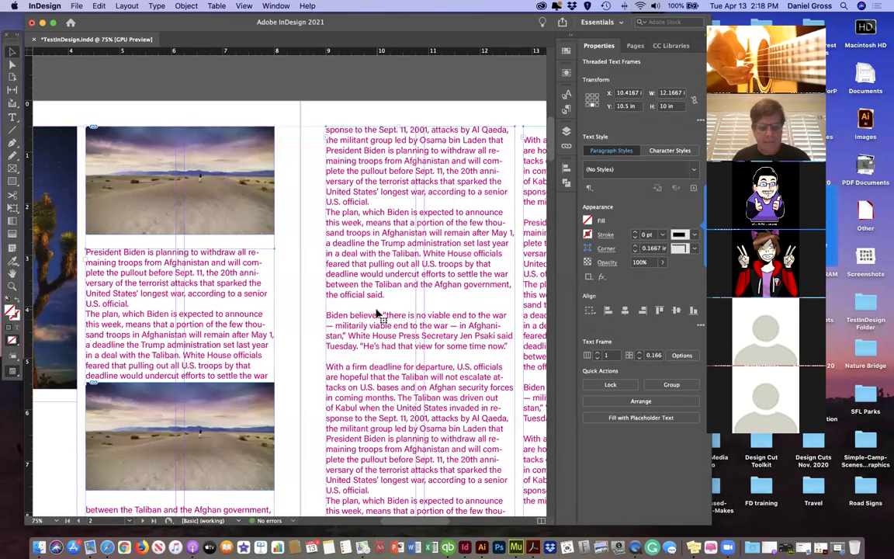
pyautogui.press('super+shift+a')
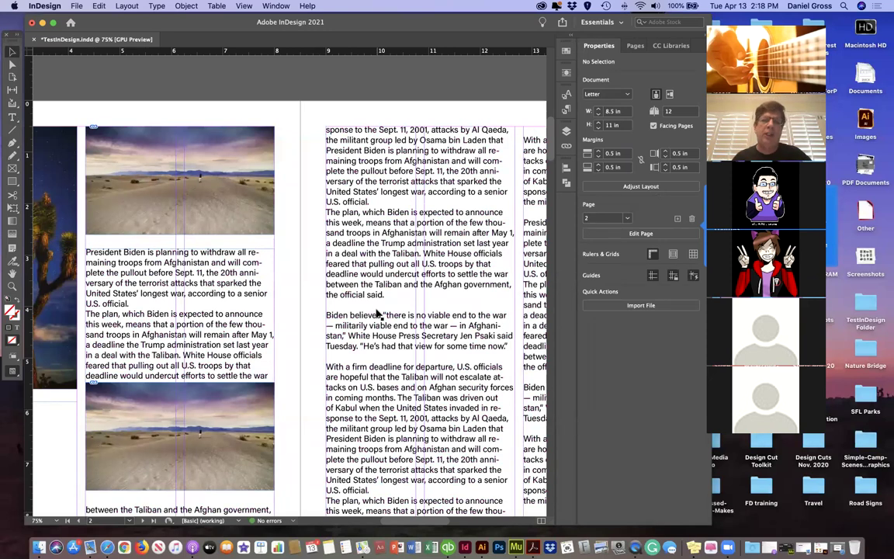
# Step: Set the font of the empty text frame below the Joshua tree photo on page 2 to Neuzeit Grotesk
pyautogui.hscroll(-10, 378, 313)
pyautogui.scroll(-10, 380, 314)
pyautogui.click(268, 311)
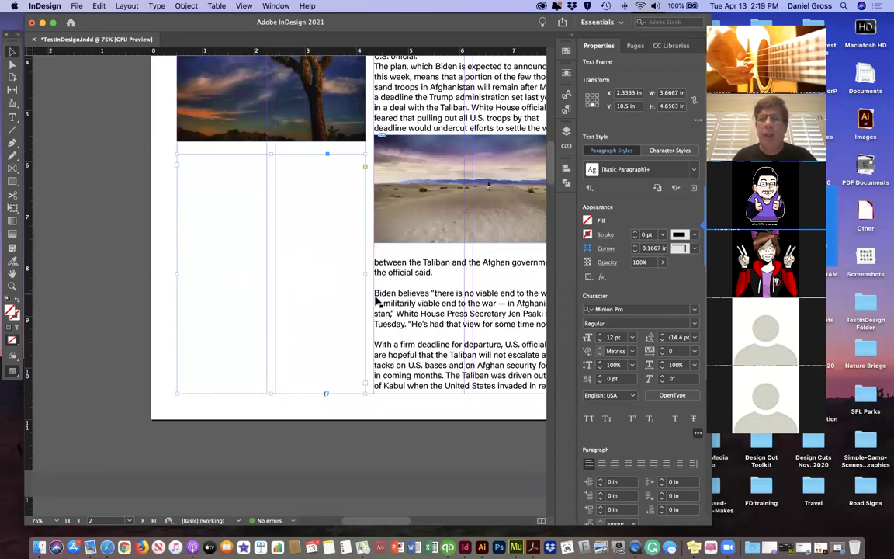
pyautogui.click(695, 311)
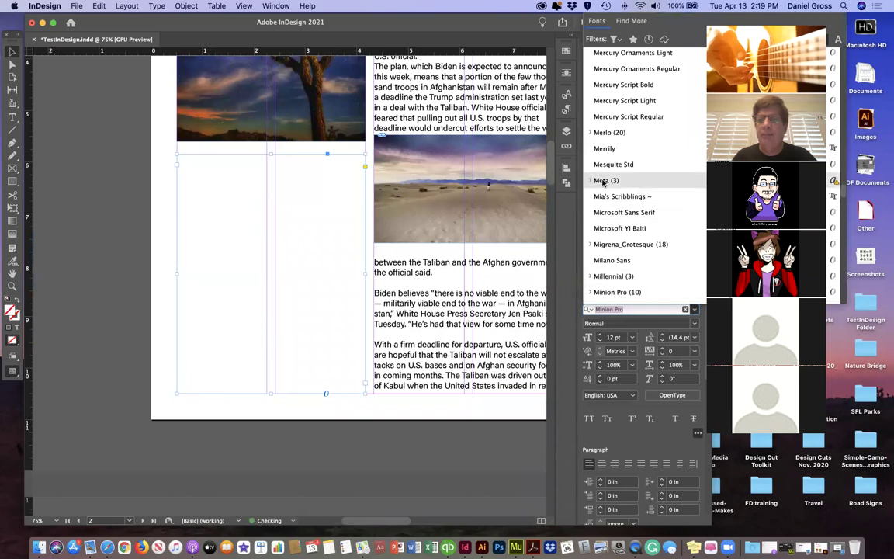
pyautogui.scroll(-5, 605, 194)
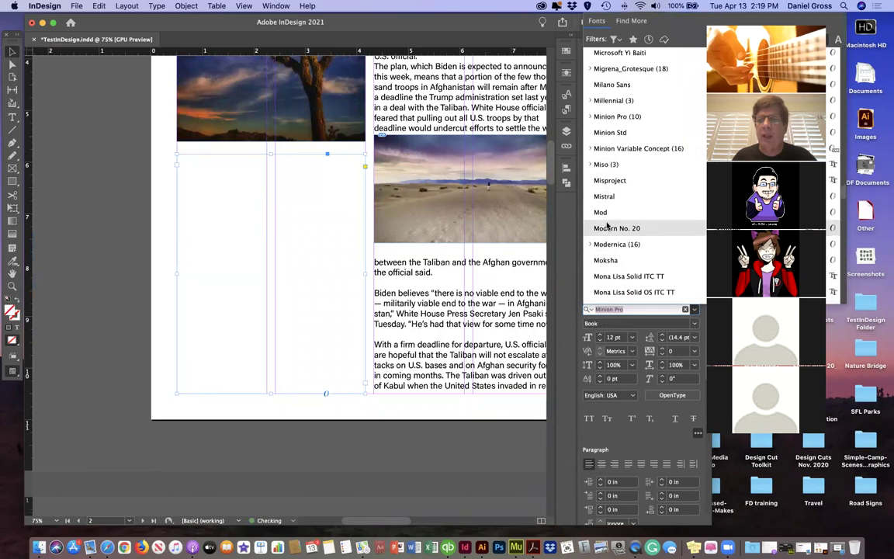
pyautogui.scroll(-8, 611, 233)
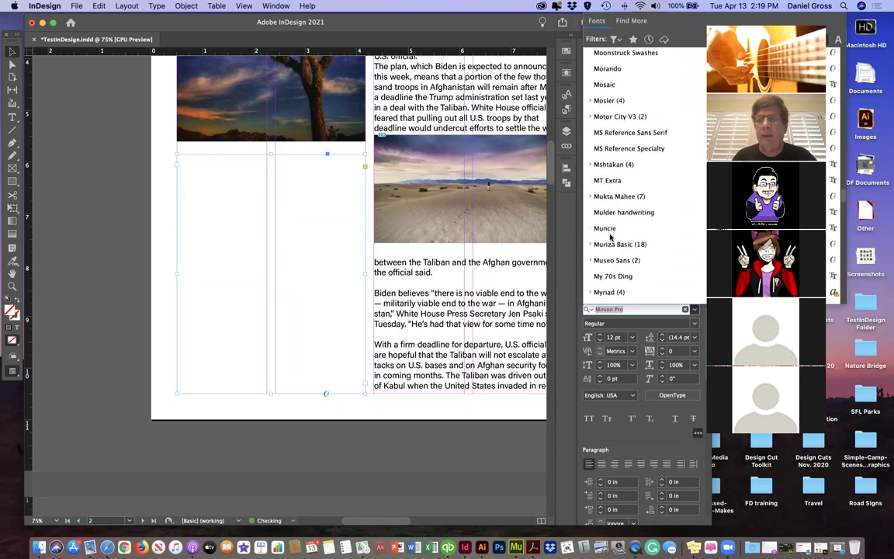
pyautogui.scroll(-10, 610, 245)
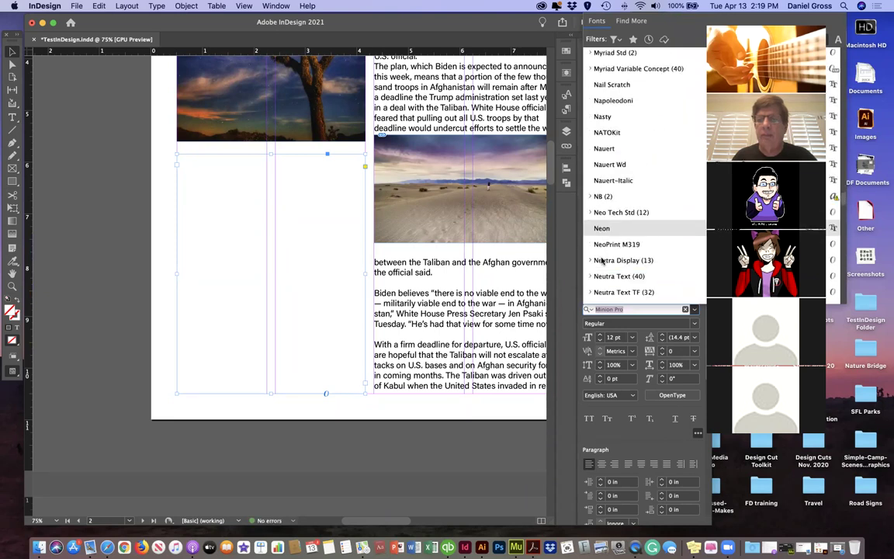
pyautogui.scroll(-3, 602, 261)
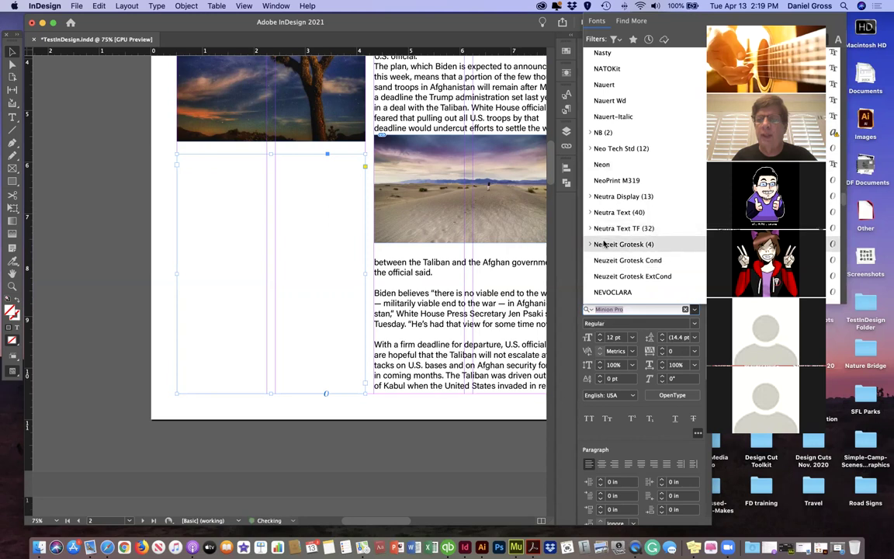
pyautogui.click(604, 245)
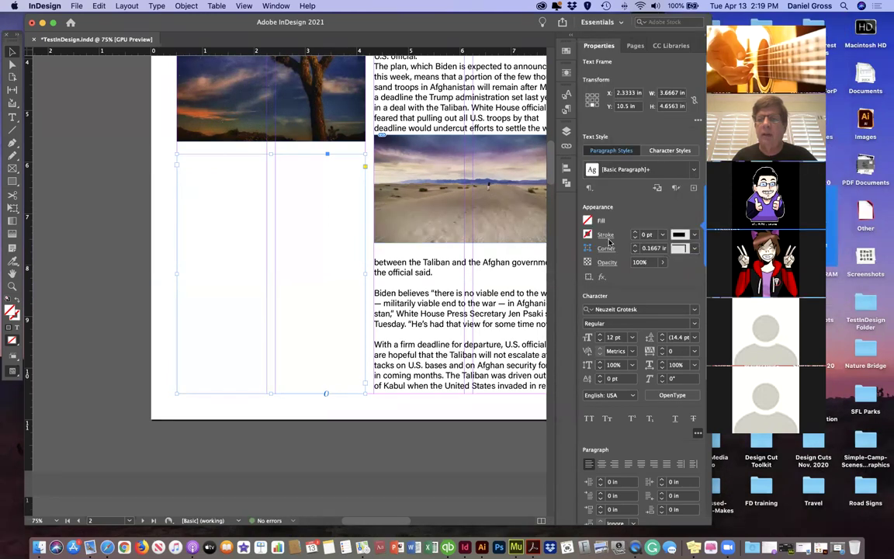
# Step: Set the empty frame's font size to 36 pt and enter the headline "Desert Views" in it
pyautogui.click(631, 338)
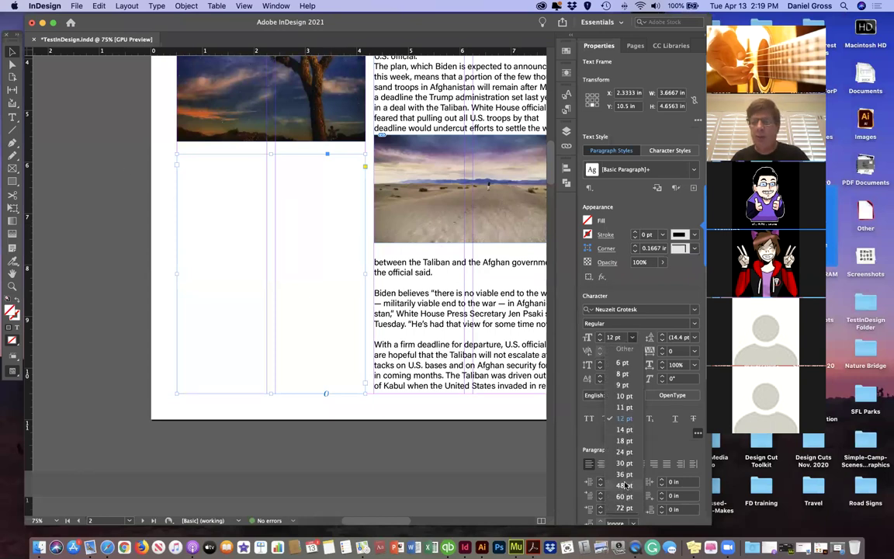
pyautogui.click(561, 432)
pyautogui.click(13, 116)
pyautogui.click(193, 164)
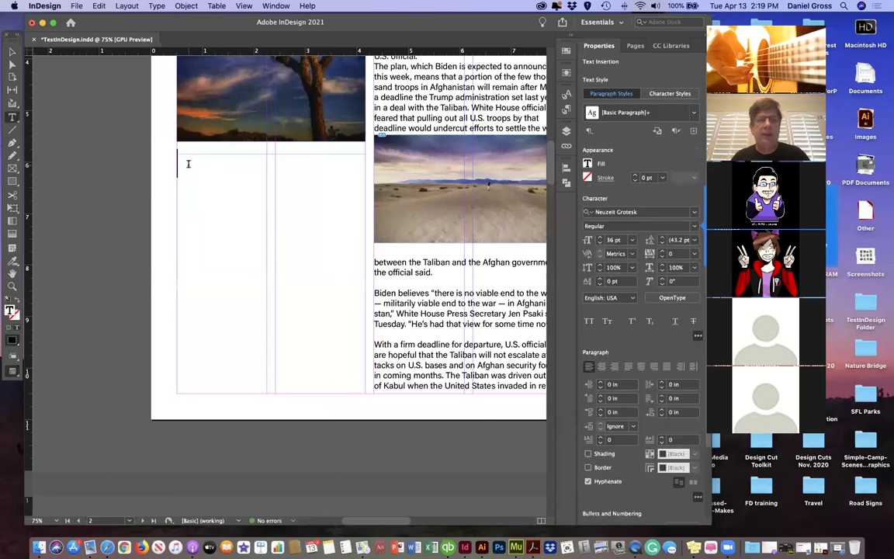
pyautogui.write('Desert Views')
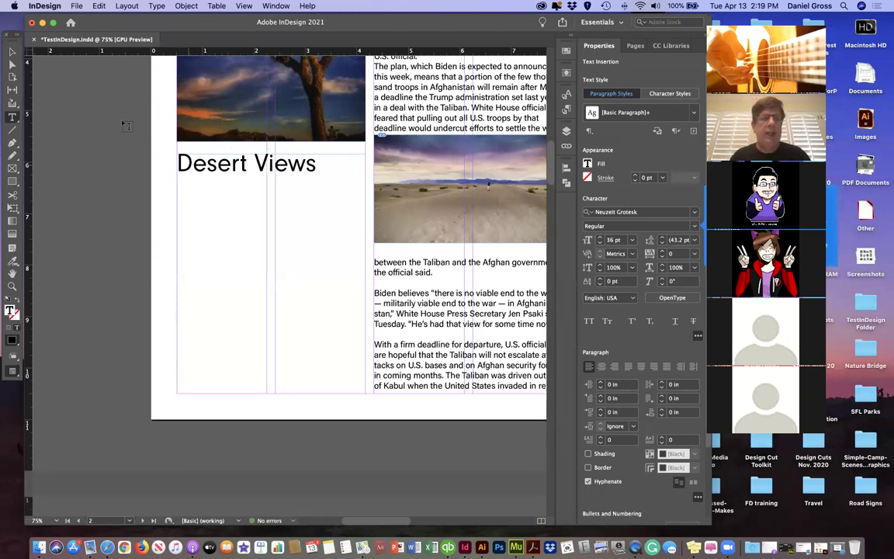
# Step: Set the "Desert Views" headline's font size to 72 pt and its leading to 60 pt
pyautogui.tripleClick(180, 161)
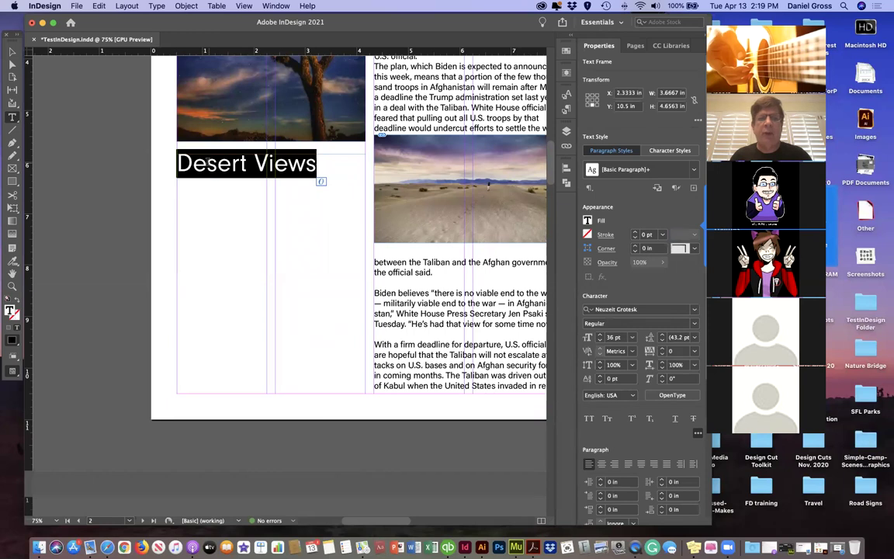
pyautogui.click(632, 240)
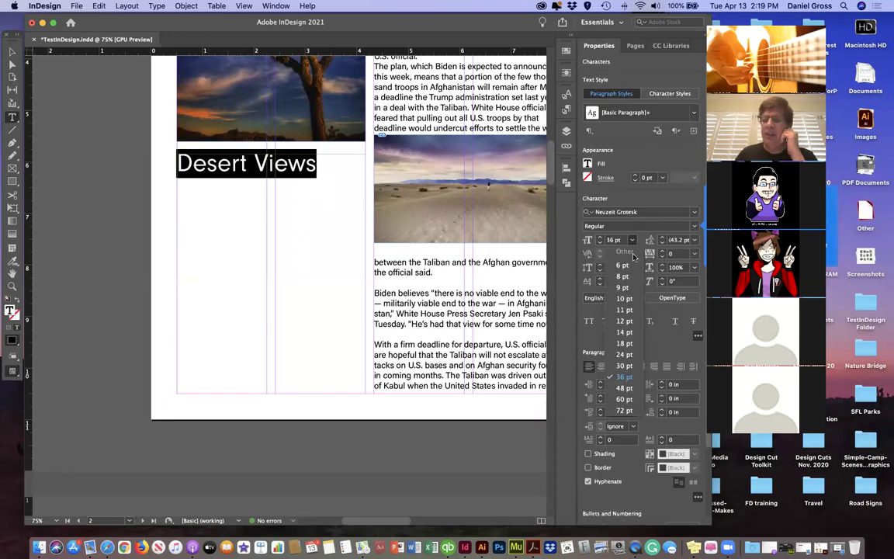
pyautogui.click(621, 410)
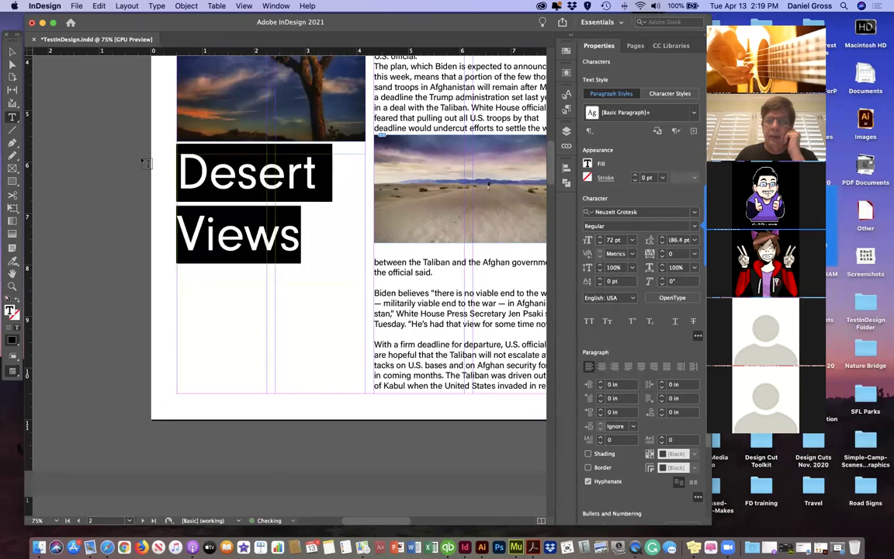
pyautogui.click(12, 52)
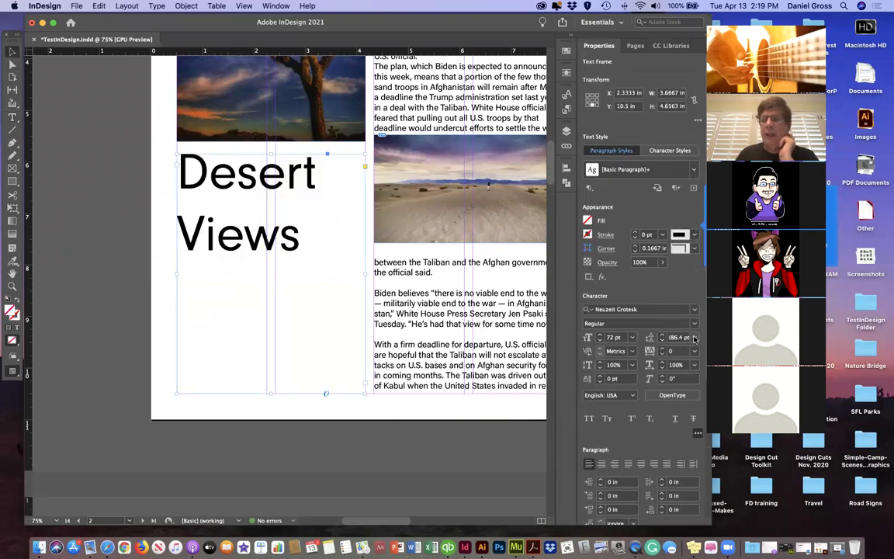
pyautogui.click(696, 337)
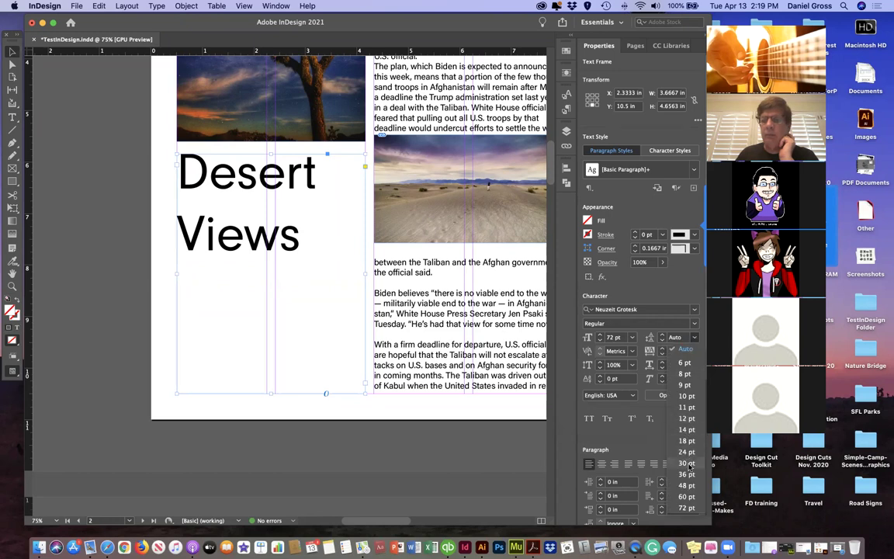
pyautogui.click(691, 496)
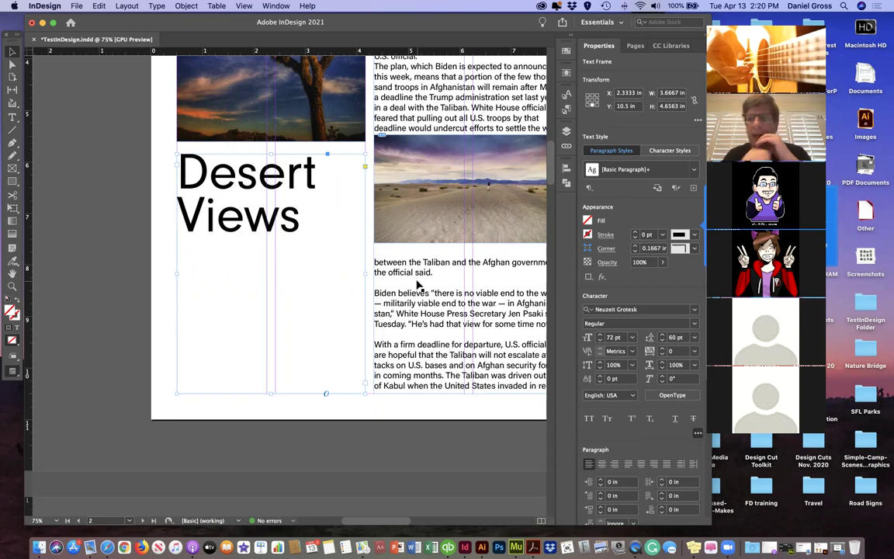
# Step: Examine the paragraph formatting options with the entire threaded article text selected, and clear the selection
pyautogui.scroll(-5, 634, 460)
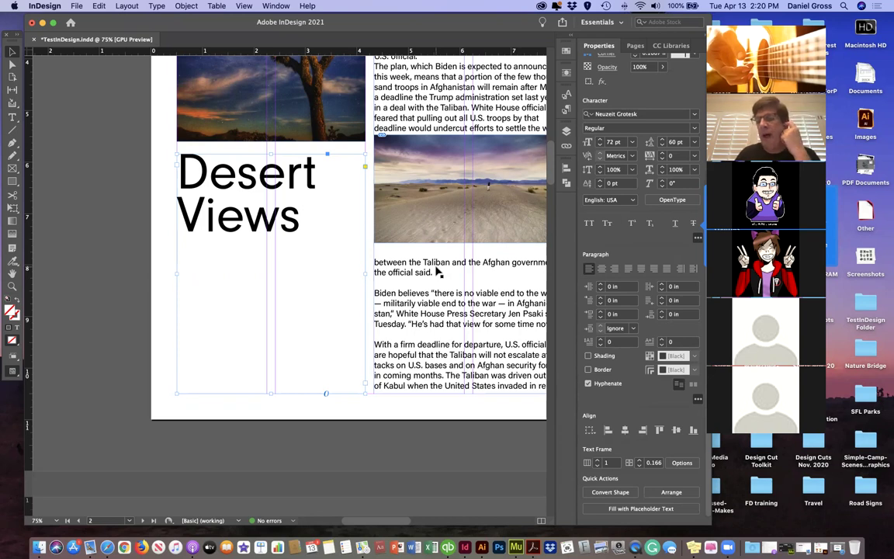
pyautogui.hscroll(10, 456, 278)
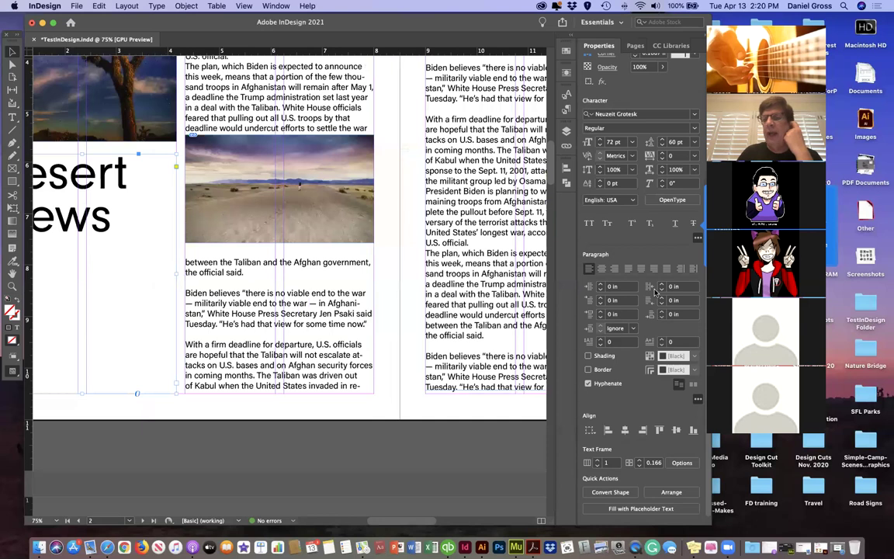
pyautogui.scroll(5, 405, 292)
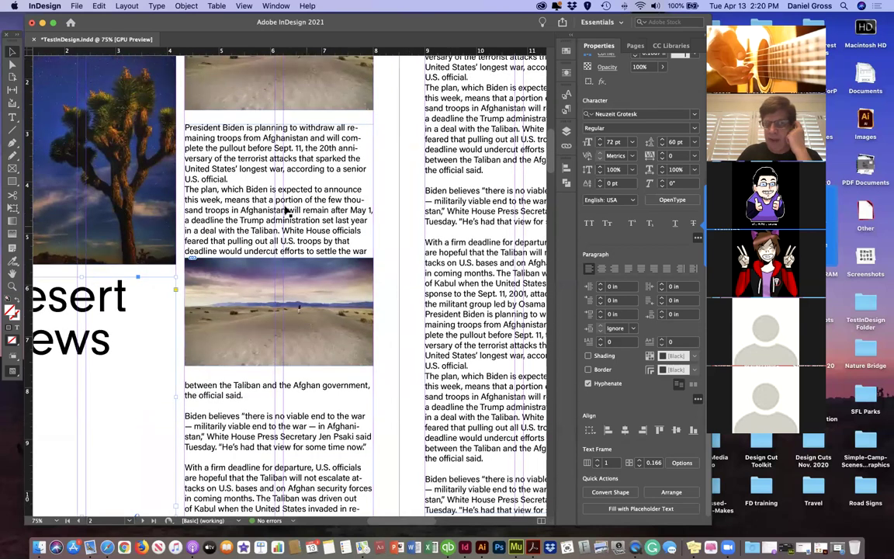
pyautogui.click(260, 191)
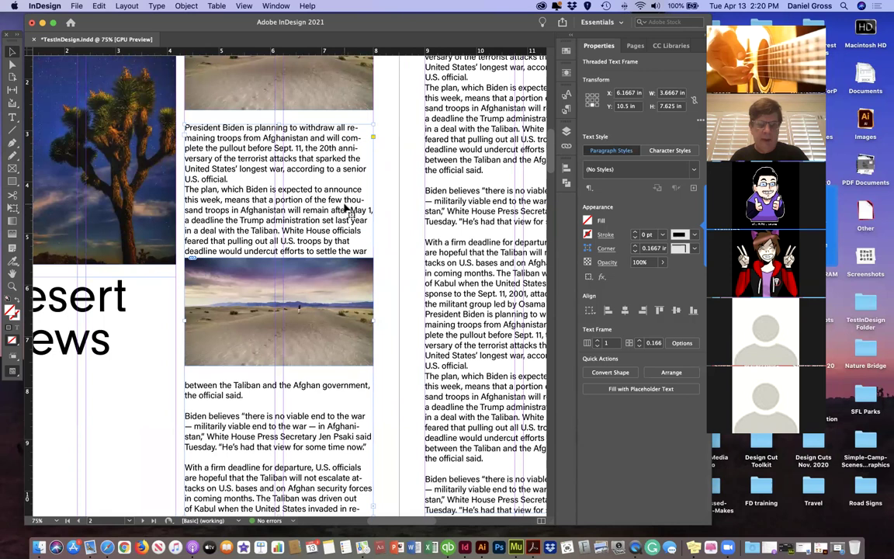
pyautogui.press('super+a')
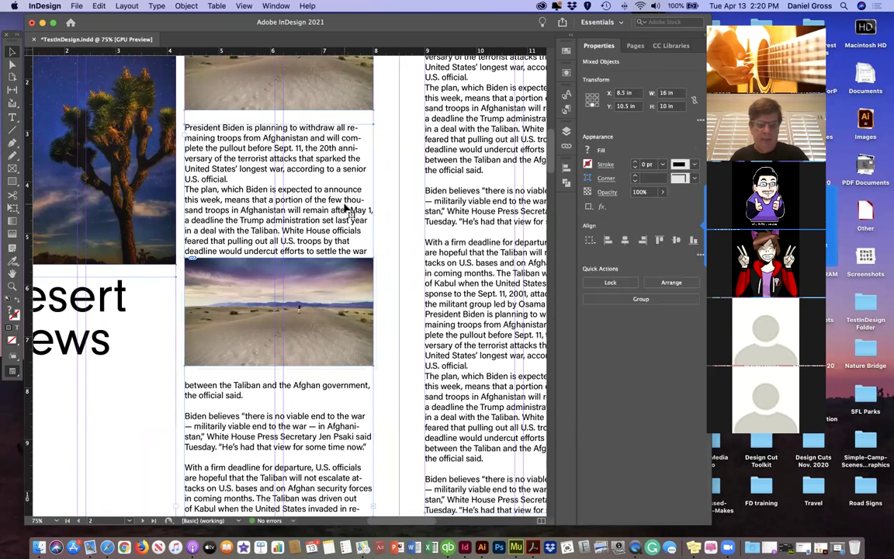
pyautogui.doubleClick(347, 208)
pyautogui.press('super+a')
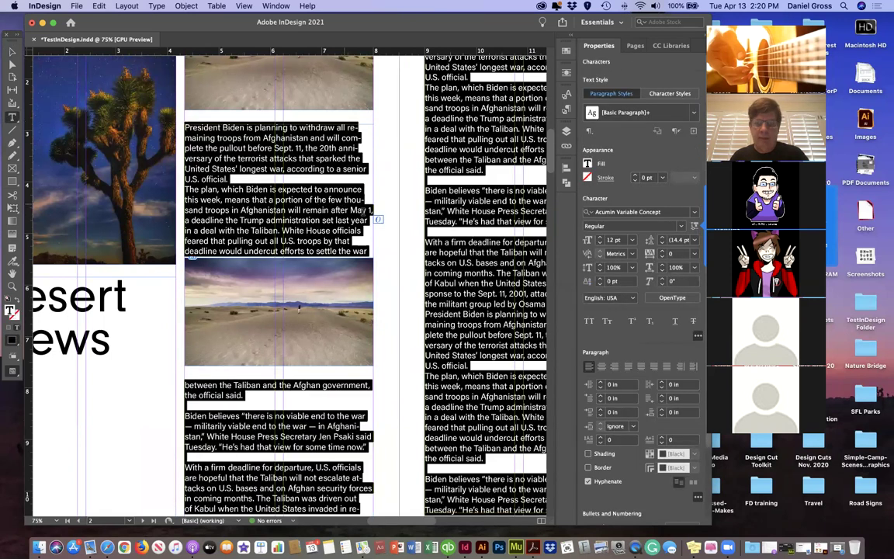
pyautogui.scroll(-3, 669, 347)
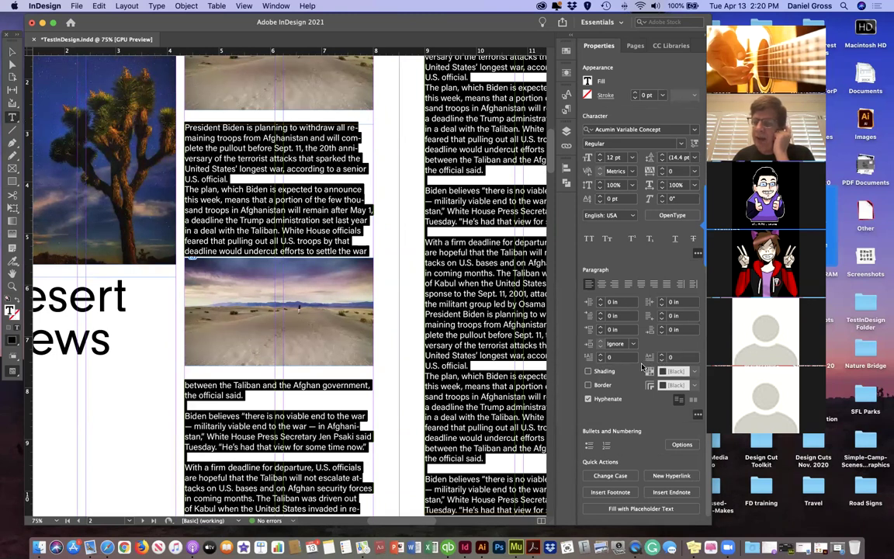
pyautogui.click(305, 241)
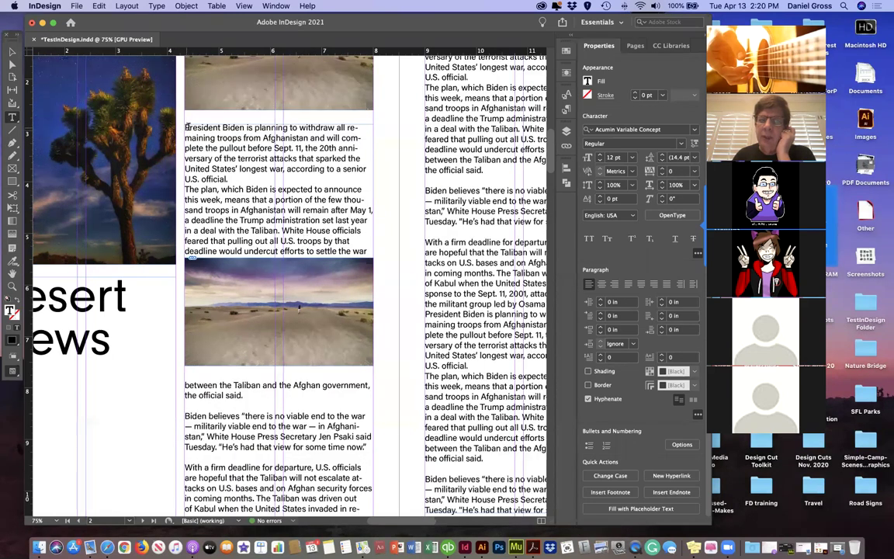
# Step: Give the article paragraph between the two desert photos on page 2 a one-character drop cap four lines deep
pyautogui.moveTo(184, 127); pyautogui.dragTo(191, 128)
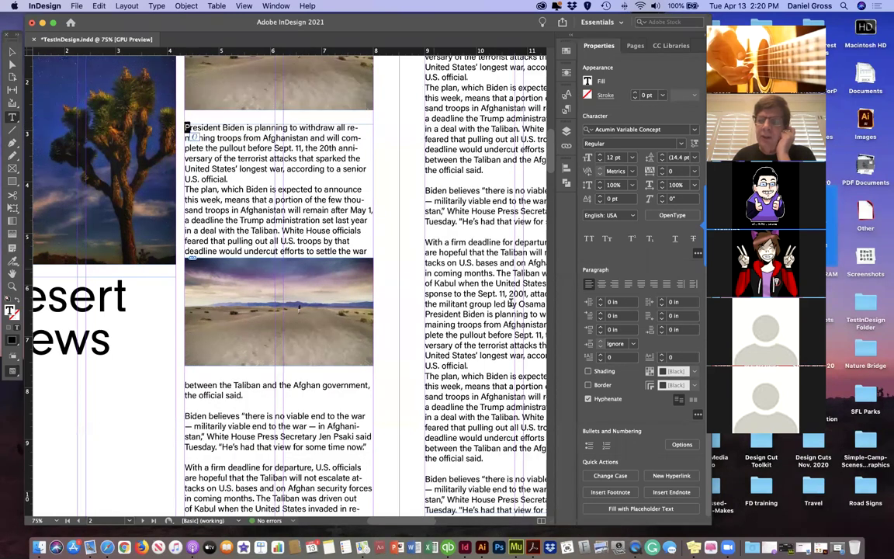
pyautogui.click(601, 356)
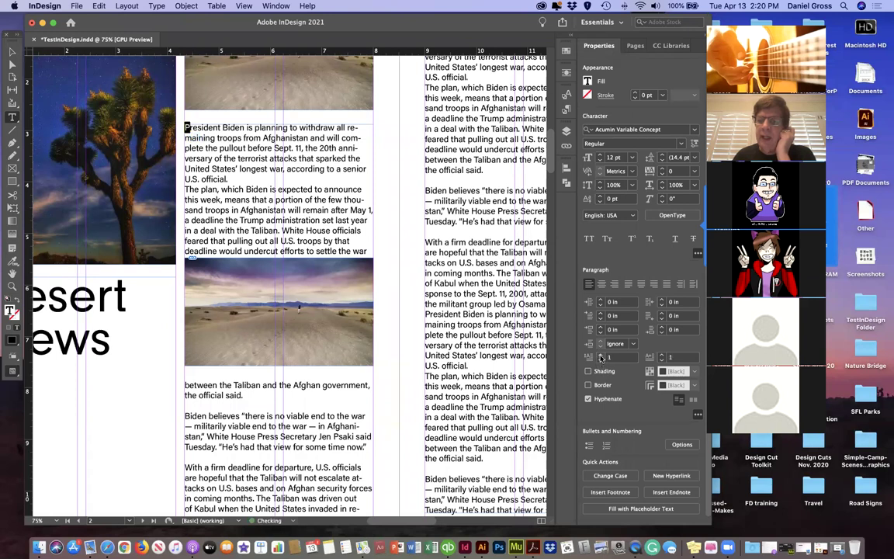
pyautogui.click(601, 356)
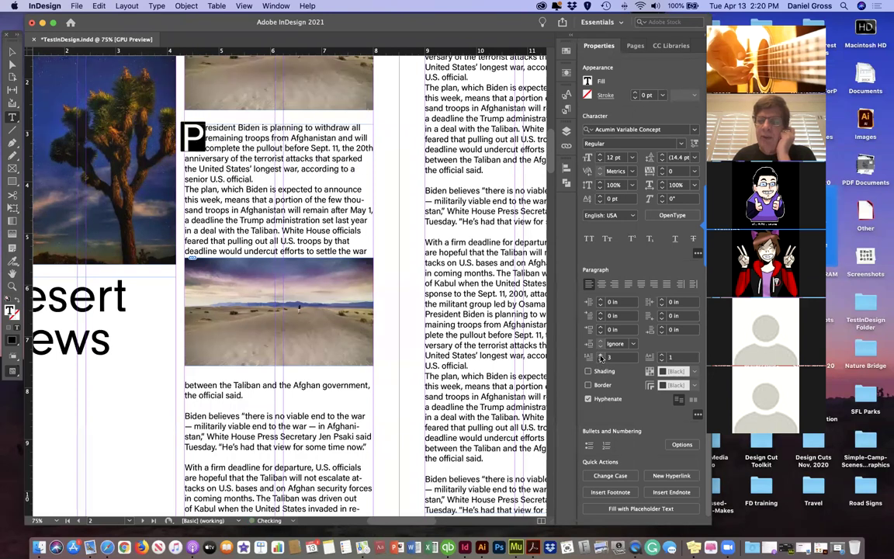
pyautogui.click(601, 356)
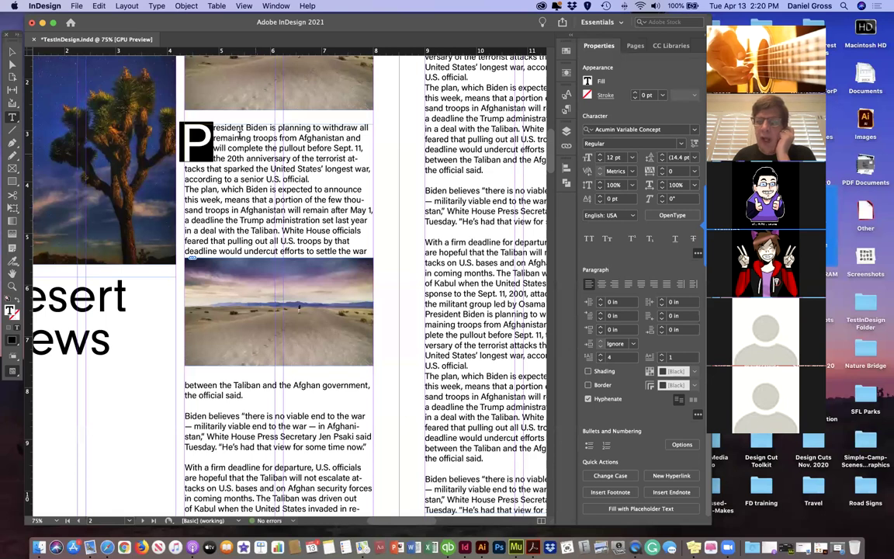
# Step: Try extending the drop cap to two and three characters, and return it to one character
pyautogui.click(662, 356)
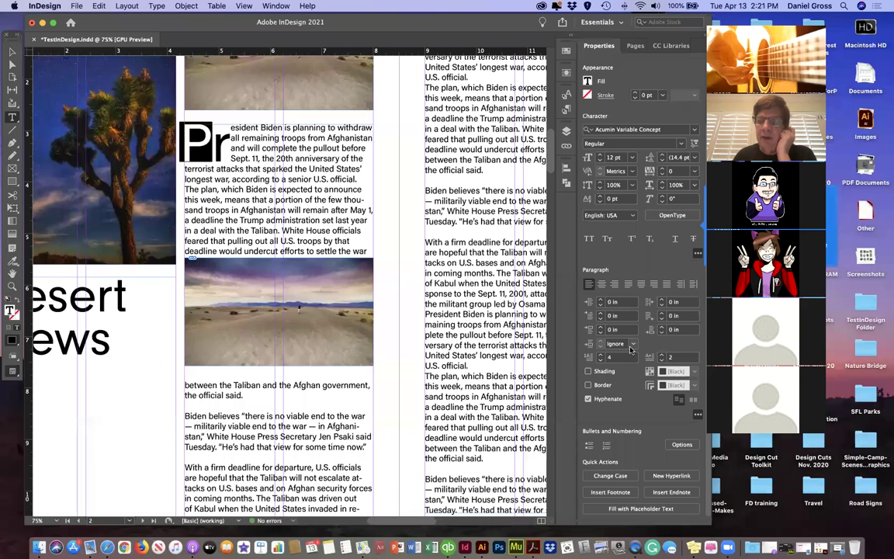
pyautogui.click(663, 356)
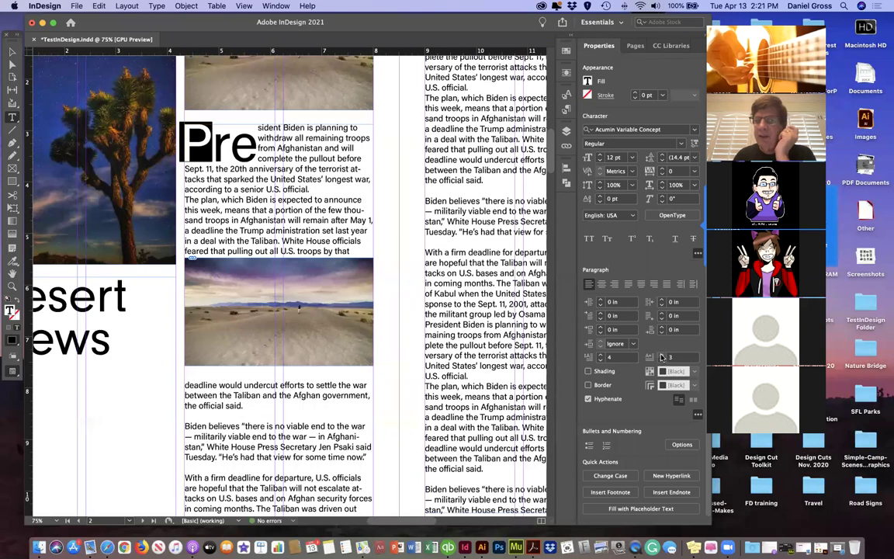
pyautogui.click(661, 360)
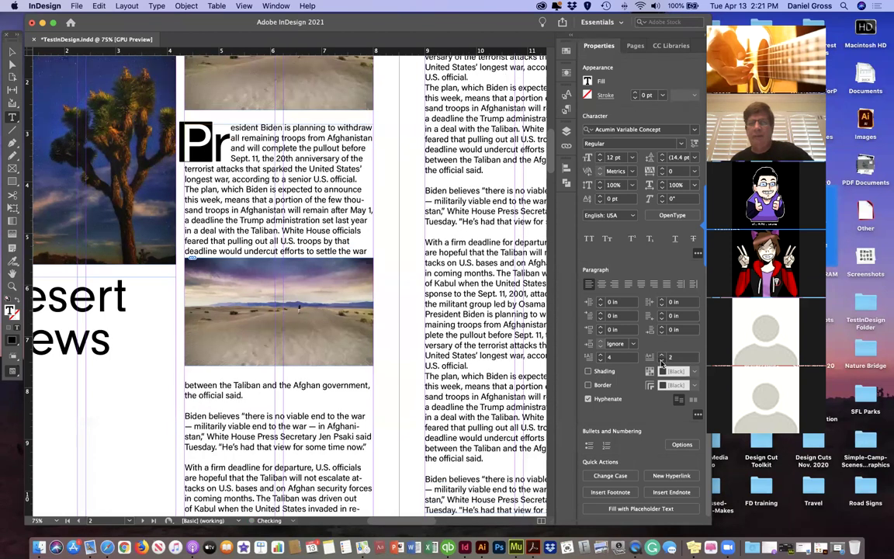
pyautogui.click(662, 360)
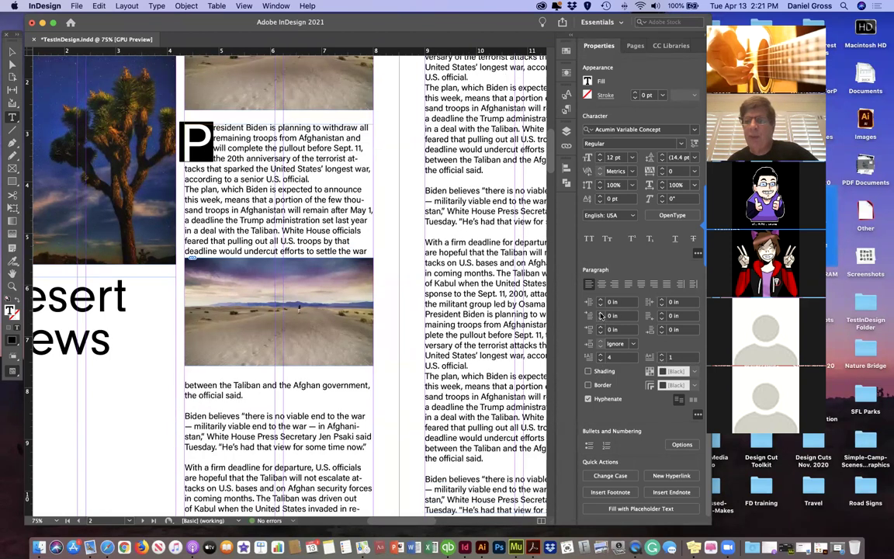
# Step: Try a first-line indent on the drop-cap paragraph, reset it to 0 in, and deselect the letter
pyautogui.click(600, 313)
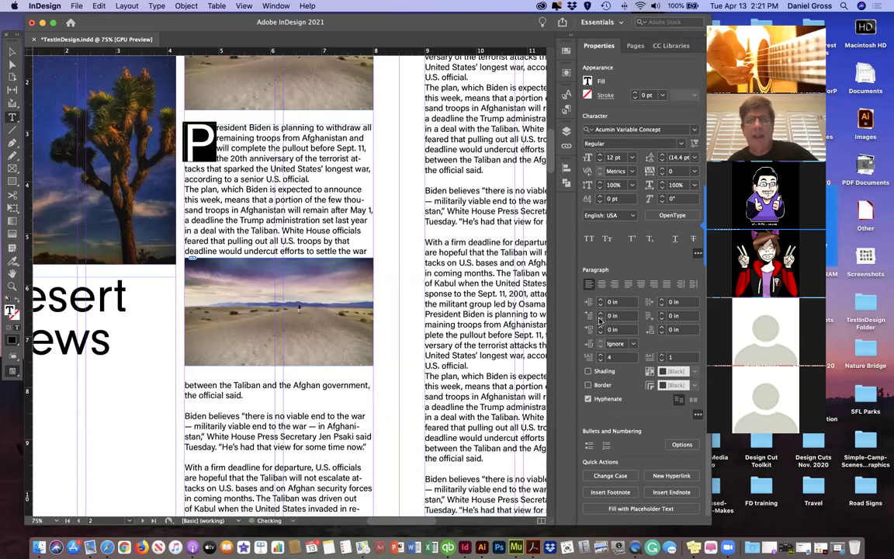
pyautogui.click(601, 319)
pyautogui.click(439, 243)
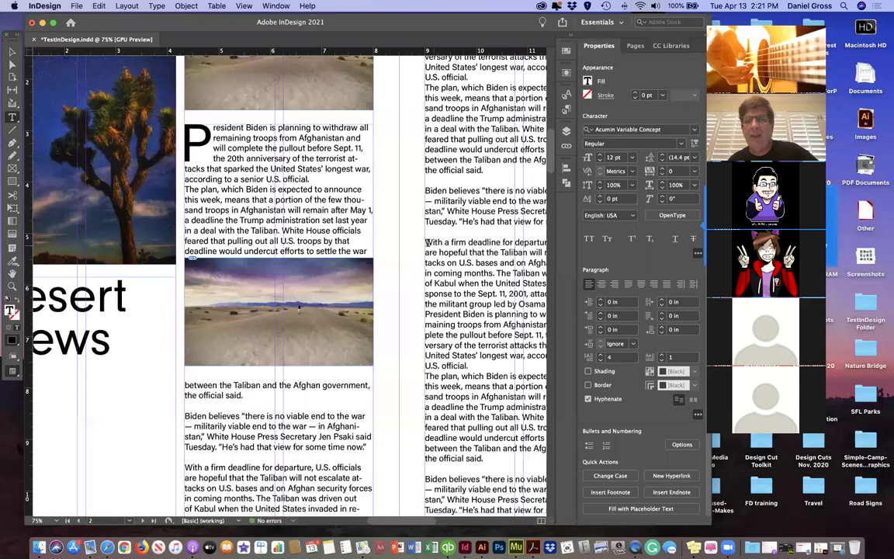
# Step: Set a 0.375 in left indent on the page 3 text from "With a firm deadline" through "U.S. official."
pyautogui.moveTo(425, 242); pyautogui.dragTo(470, 365)
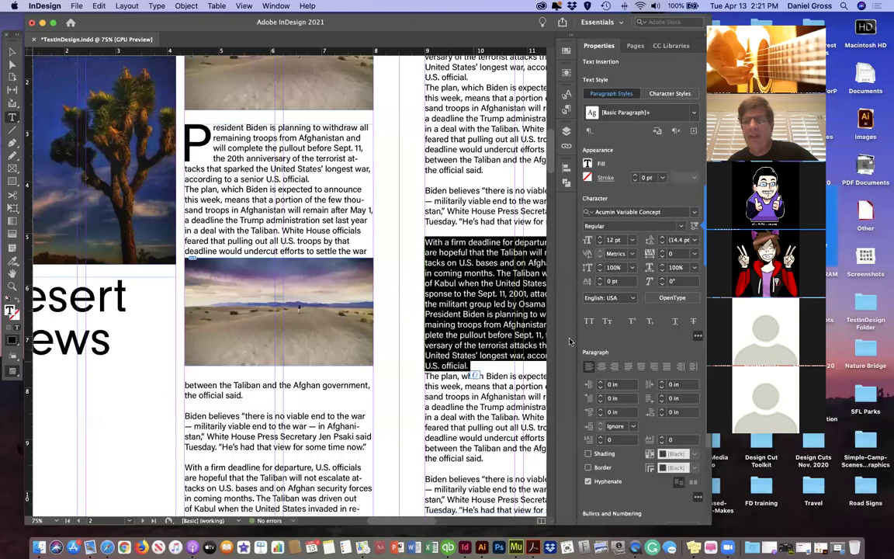
pyautogui.click(601, 383)
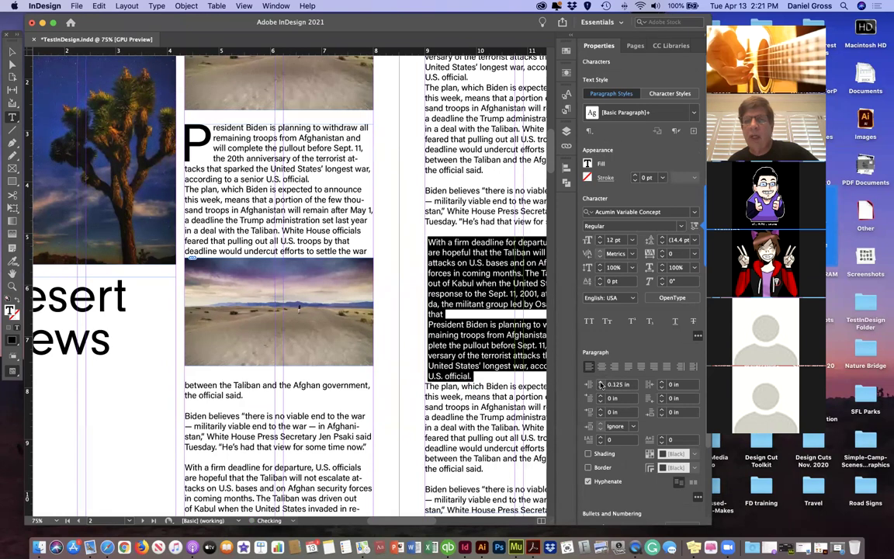
pyautogui.click(601, 384)
pyautogui.click(601, 384)
pyautogui.click(601, 384)
pyautogui.click(601, 384)
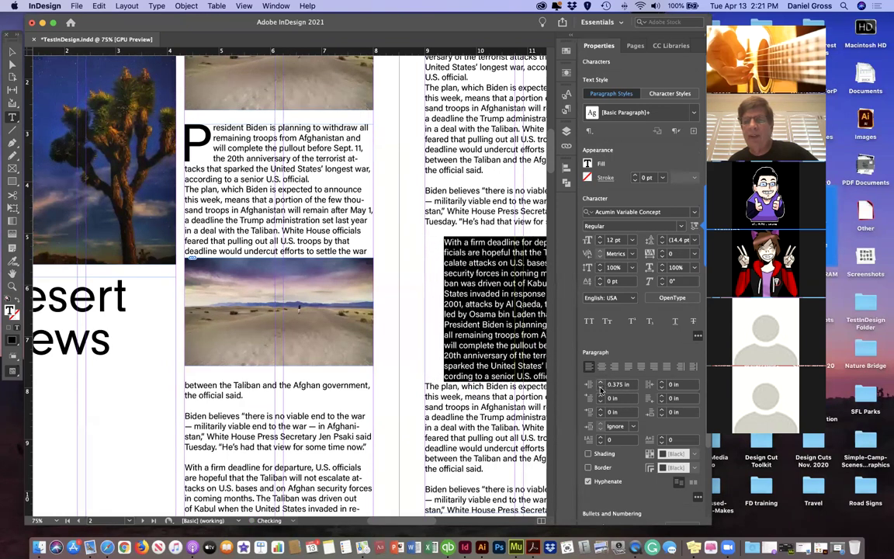